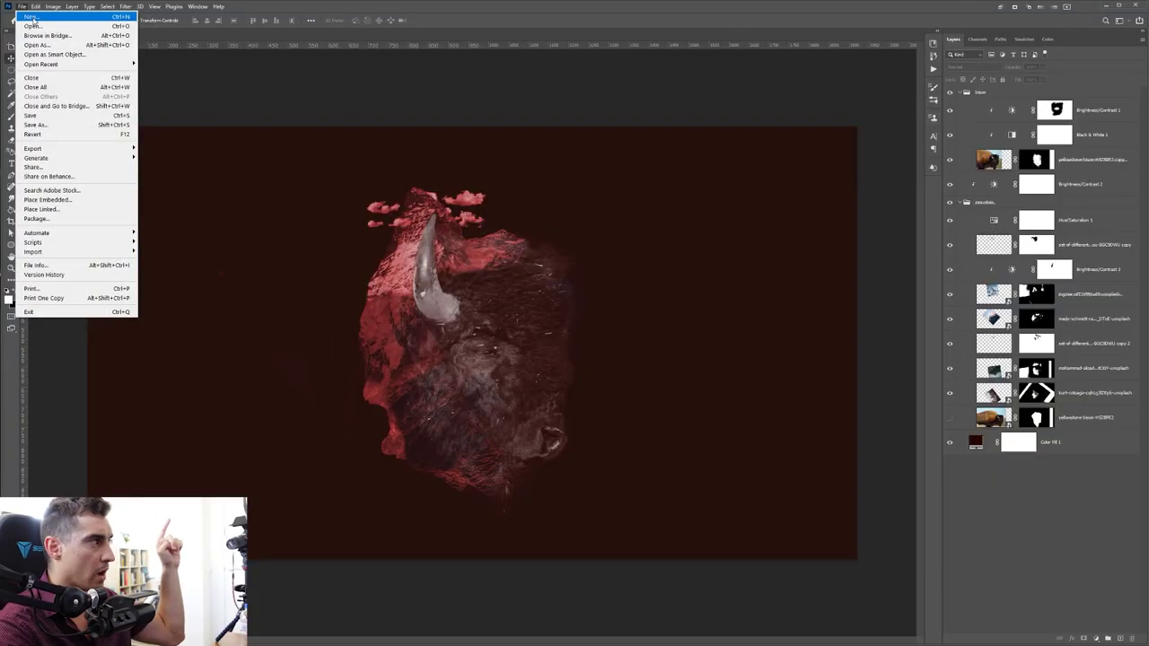
# Step: Create a 1920 x 1080 px RGB document at 72 pixels/inch and unlock its background layer
pyautogui.click(30, 18)
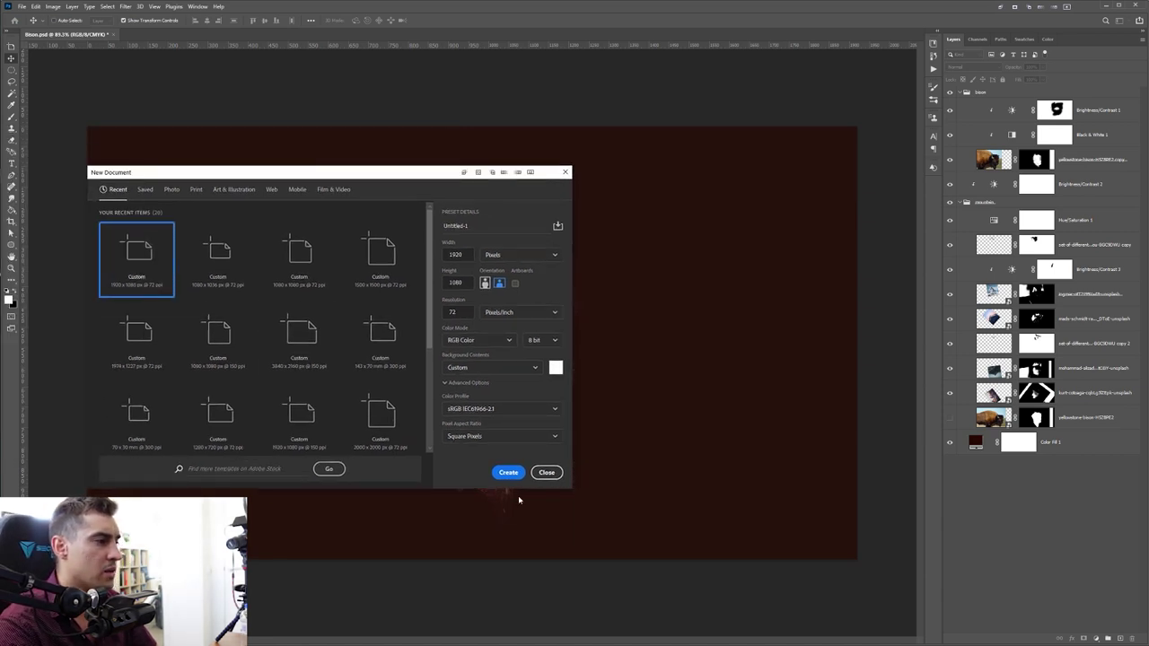
pyautogui.click(508, 473)
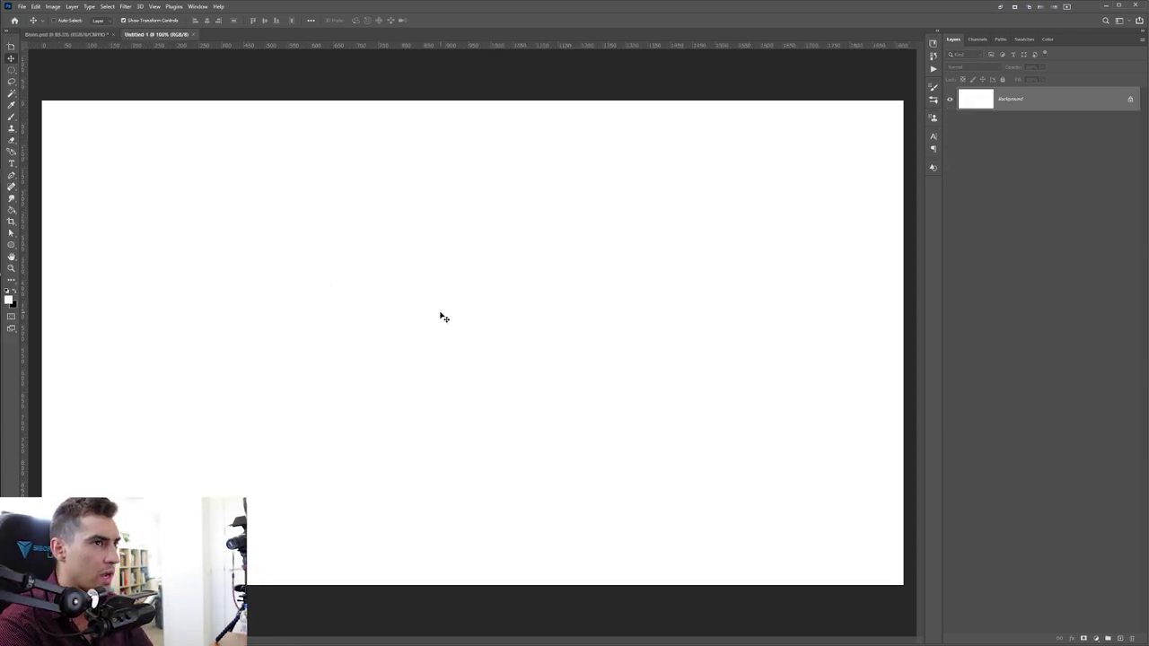
pyautogui.scroll(-5, 440, 316)
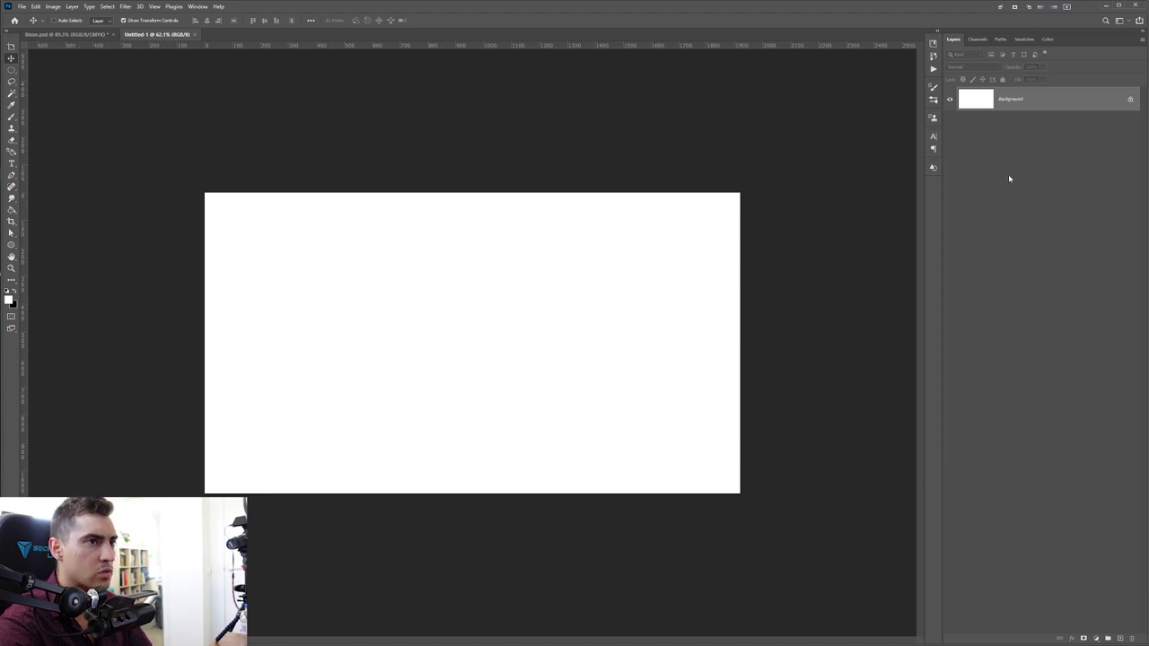
pyautogui.click(1130, 100)
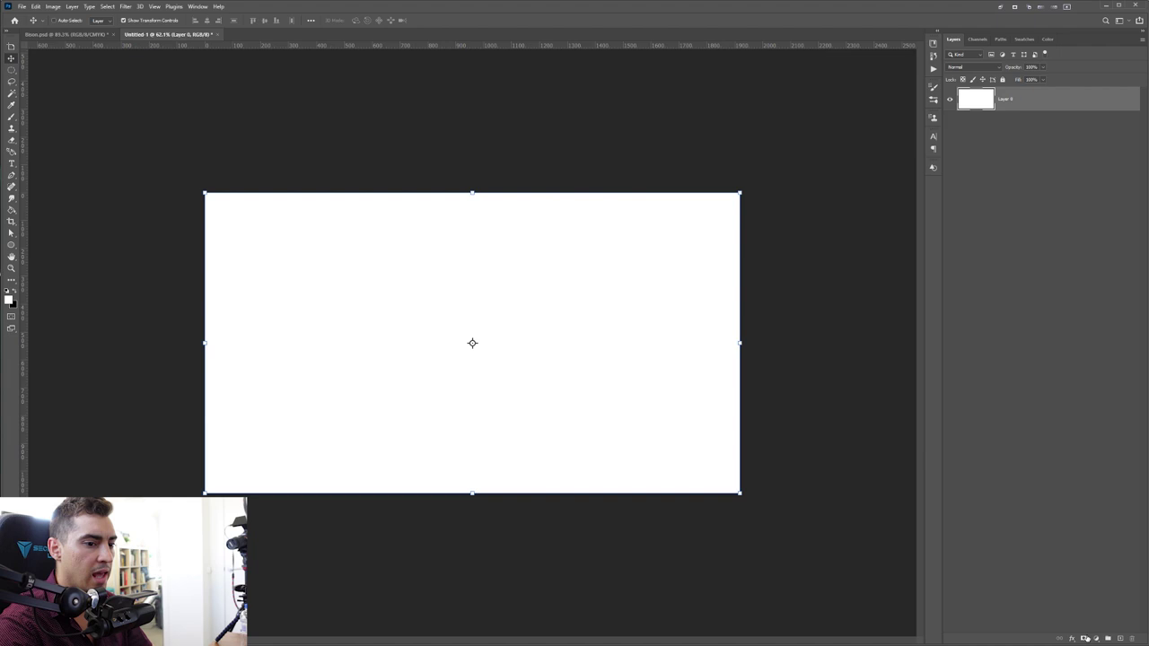
# Step: Add a very dark red Solid Color fill layer above the white layer, and delete the white layer
pyautogui.click(1096, 639)
pyautogui.click(1118, 478)
pyautogui.click(983, 384)
pyautogui.moveTo(983, 384); pyautogui.dragTo(990, 391)
pyautogui.moveTo(934, 271); pyautogui.dragTo(677, 275)
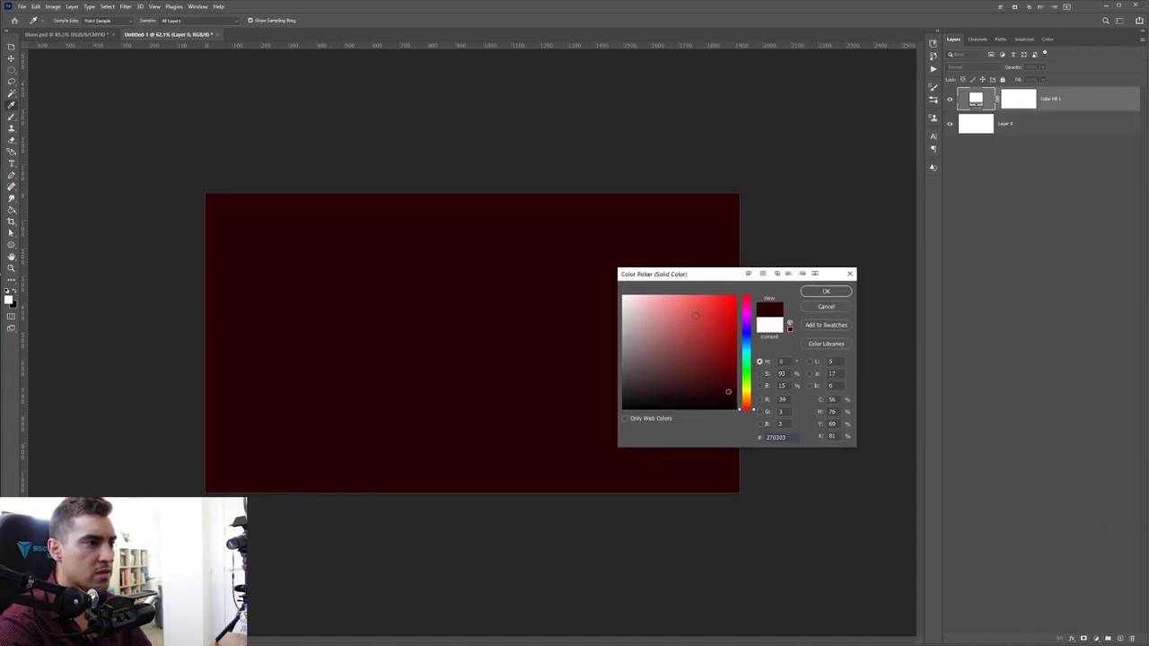
pyautogui.click(821, 291)
pyautogui.click(1020, 128)
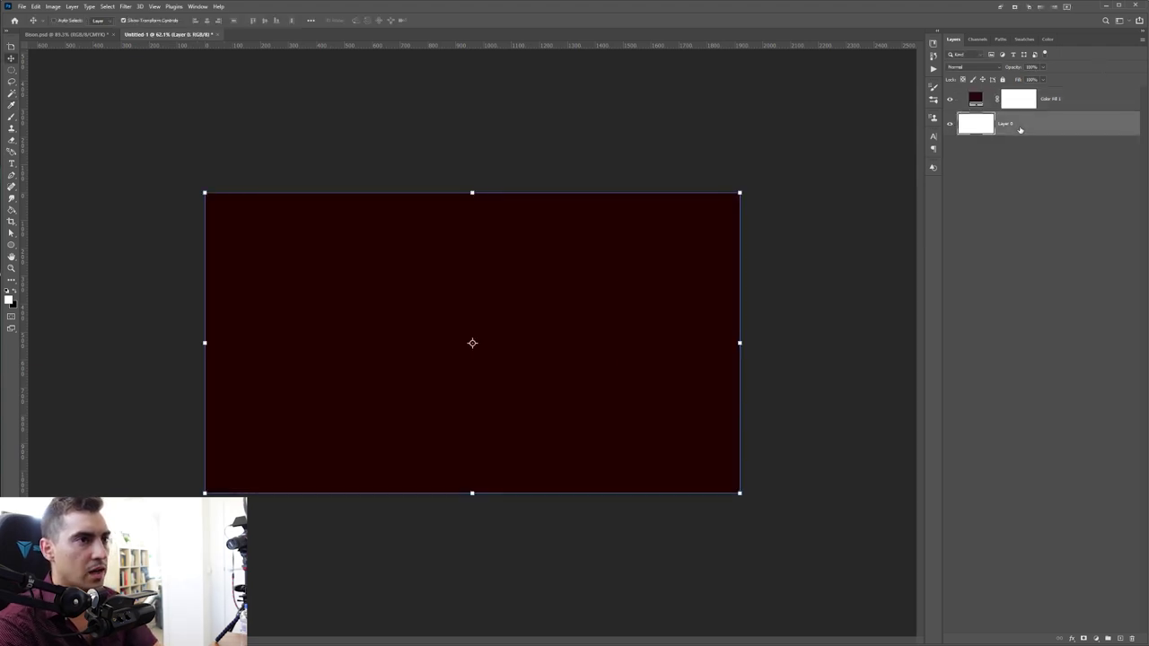
pyautogui.press('Delete')
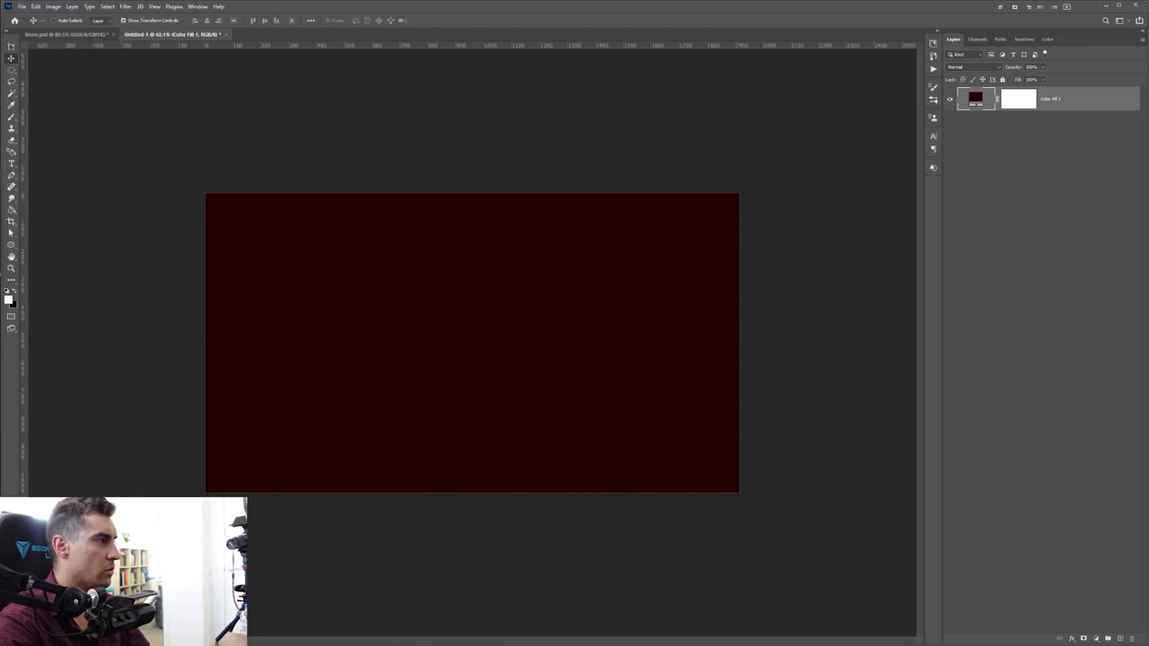
# Step: Switch to the browser and examine the stock photo of isolated clouds on Envato Elements
pyautogui.hotkey('alt', 'Tab')
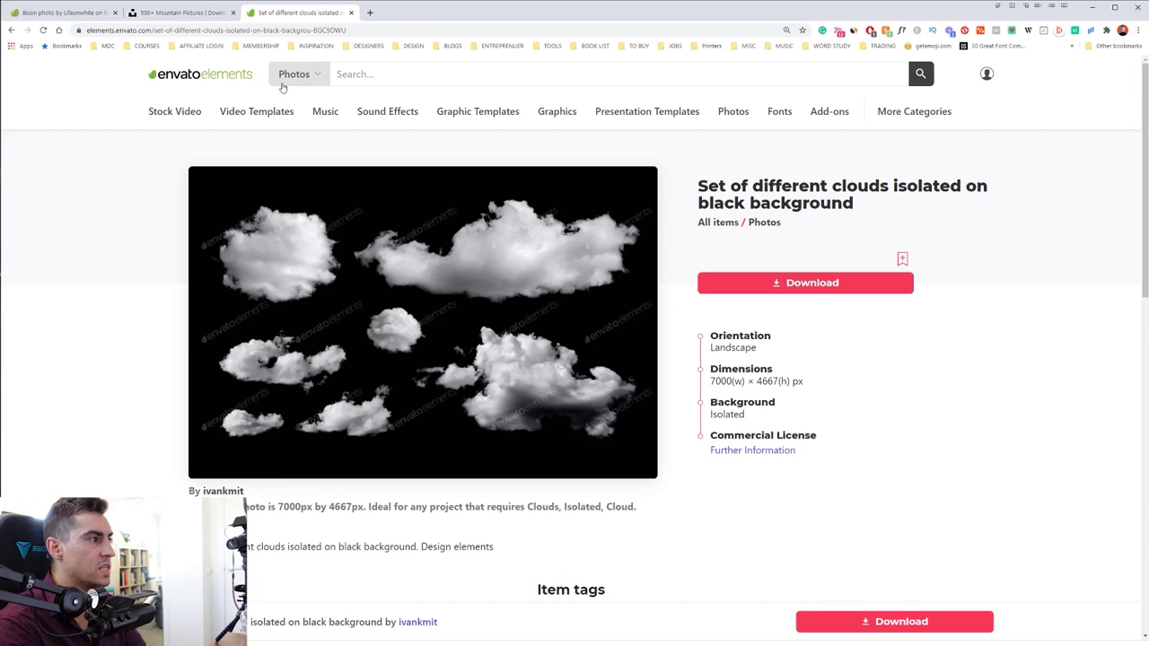
pyautogui.moveTo(902, 208); pyautogui.dragTo(769, 189)
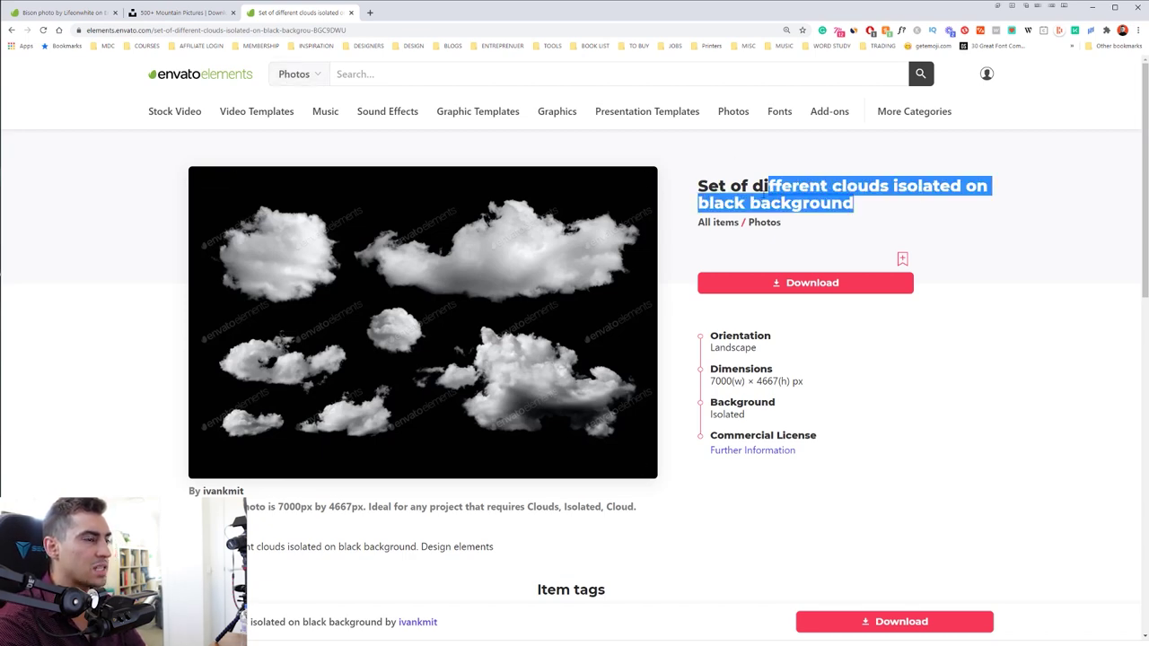
pyautogui.click(507, 338)
pyautogui.scroll(-3, 435, 291)
pyautogui.scroll(3, 900, 256)
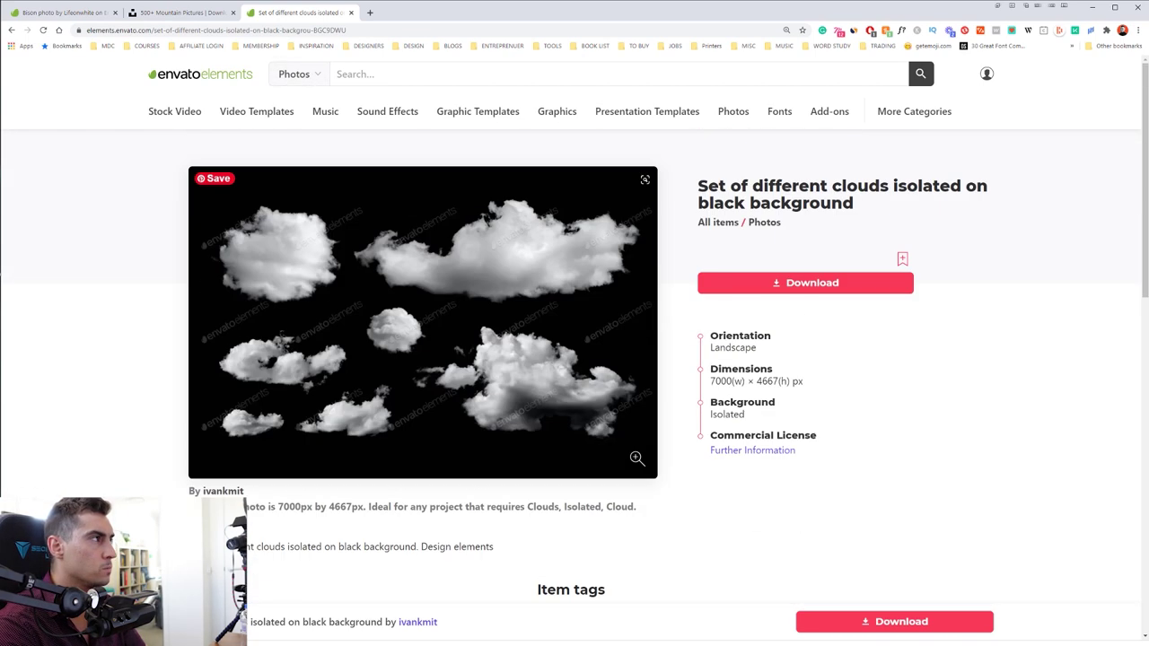
# Step: View the Envato Elements bison photo and open another bison photo from the similar items
pyautogui.click(68, 16)
pyautogui.scroll(4, 626, 358)
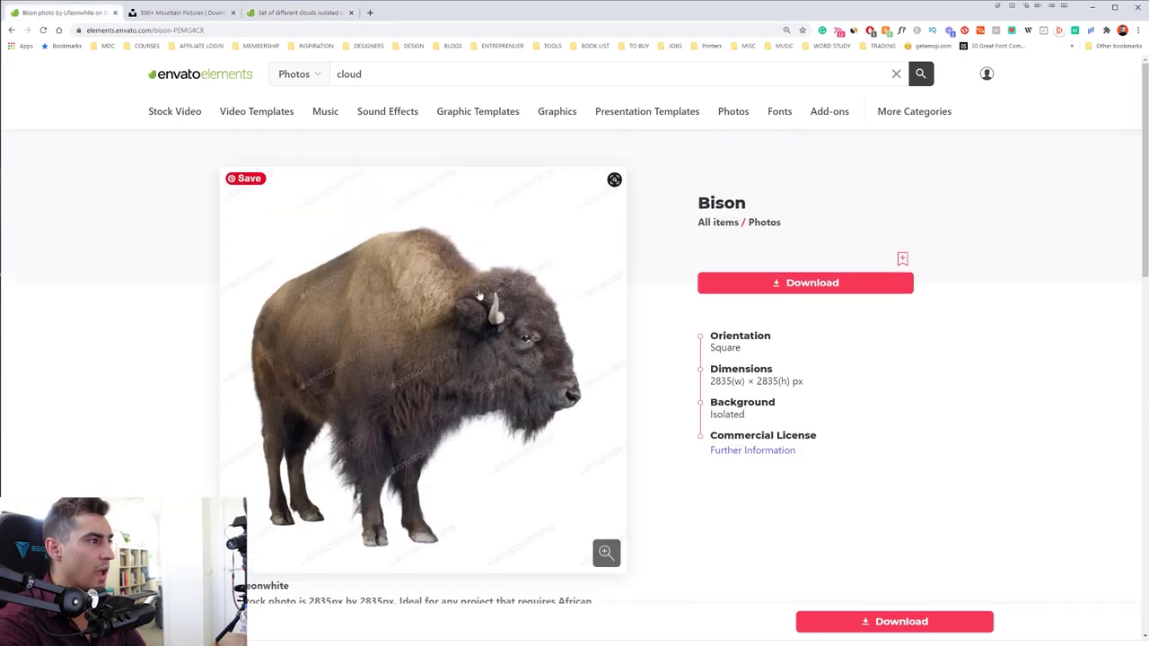
pyautogui.scroll(-7, 423, 322)
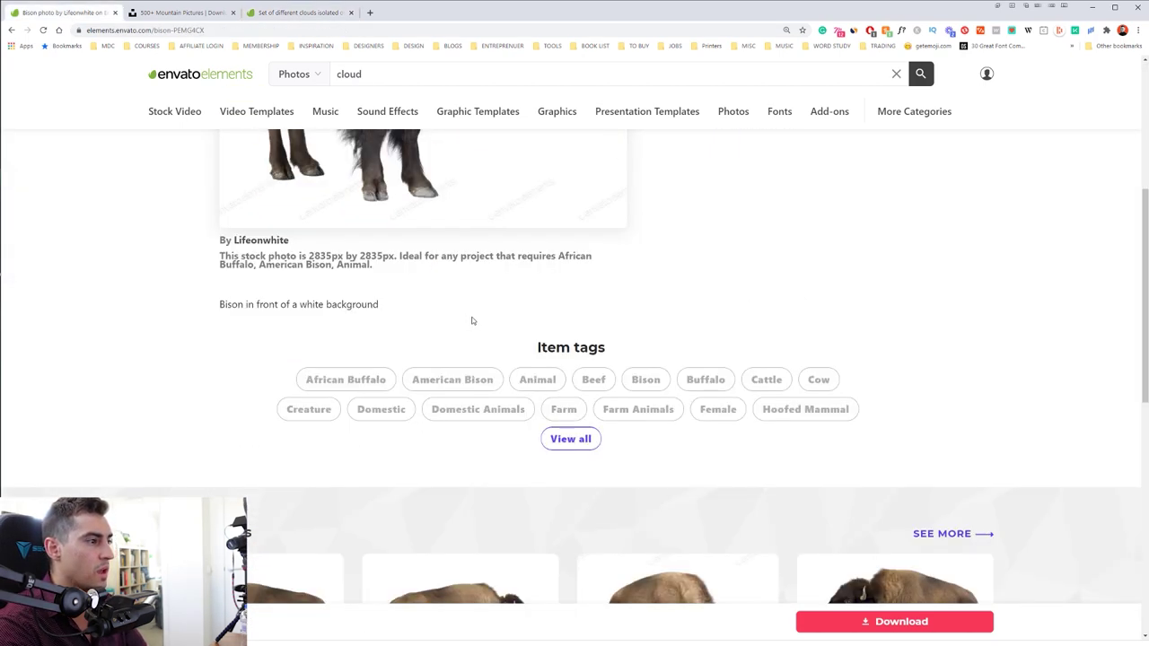
pyautogui.click(862, 309)
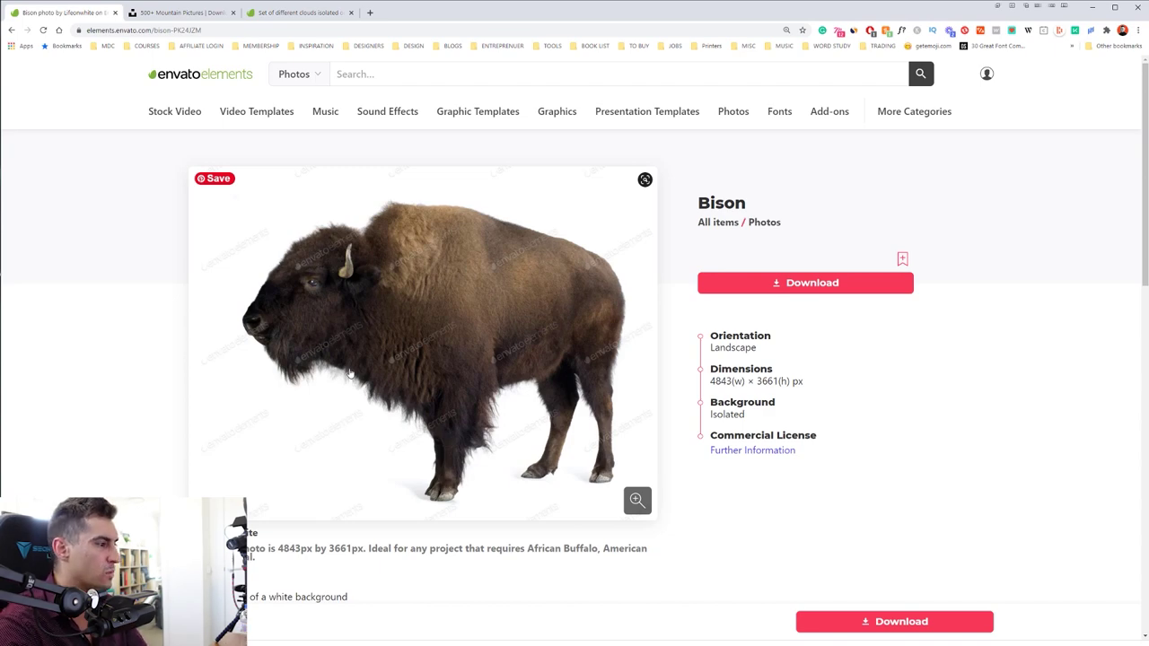
# Step: Look through the mountain photos on Unsplash for peaks suited to the composite
pyautogui.click(175, 14)
pyautogui.click(166, 294)
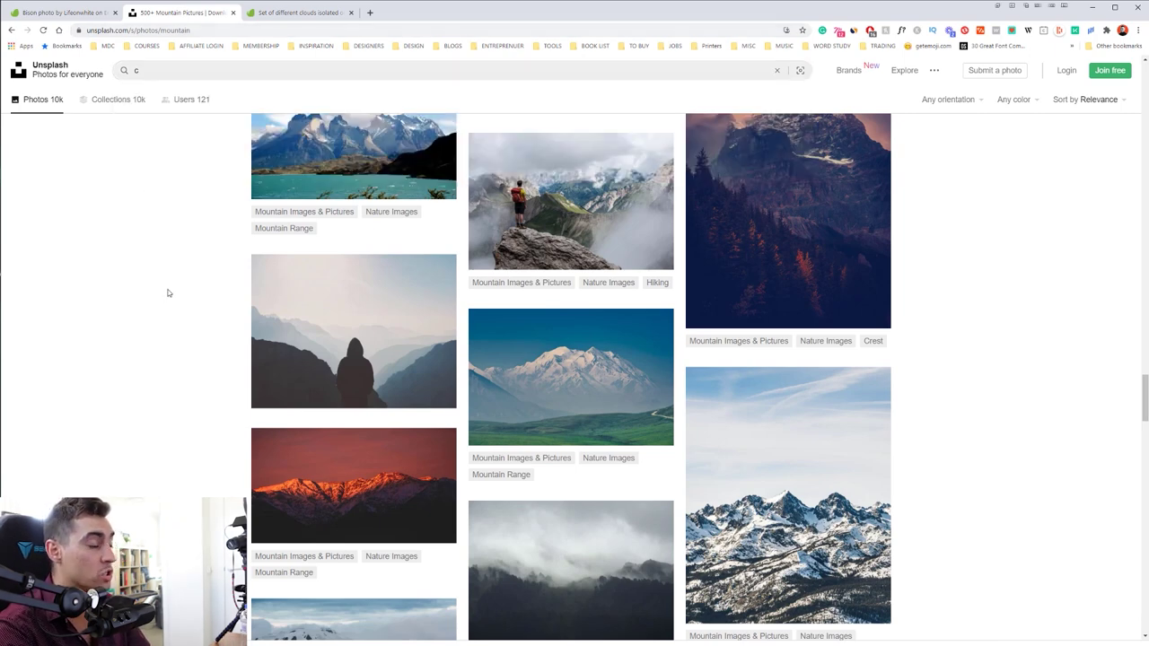
pyautogui.scroll(-10, 167, 293)
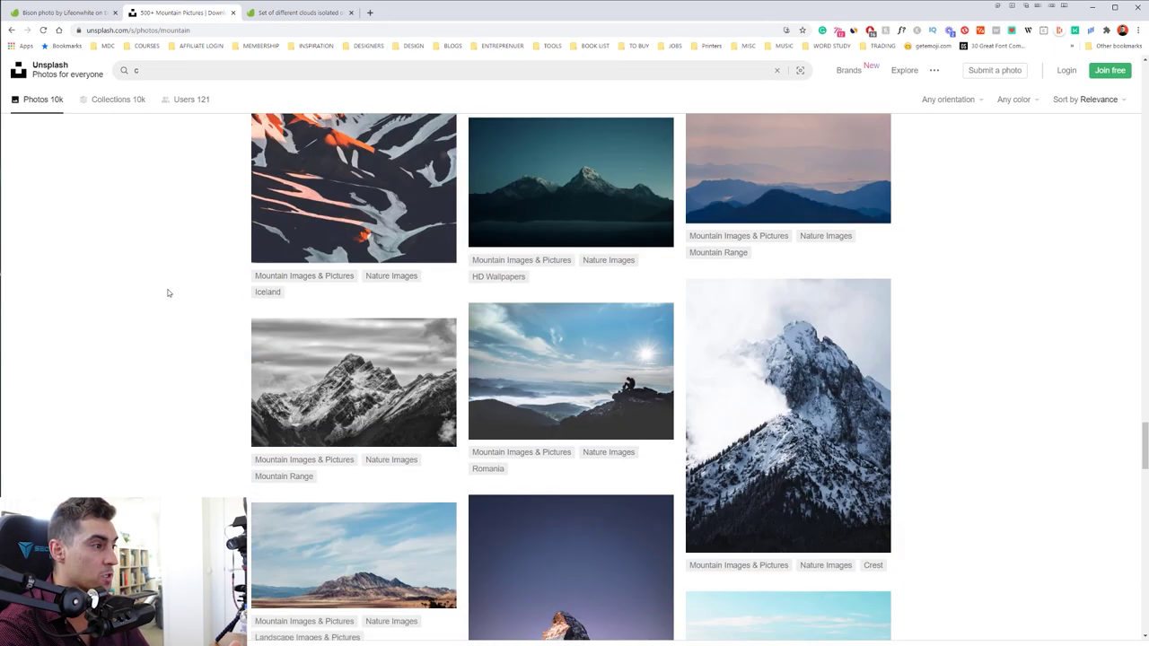
pyautogui.scroll(4, 333, 374)
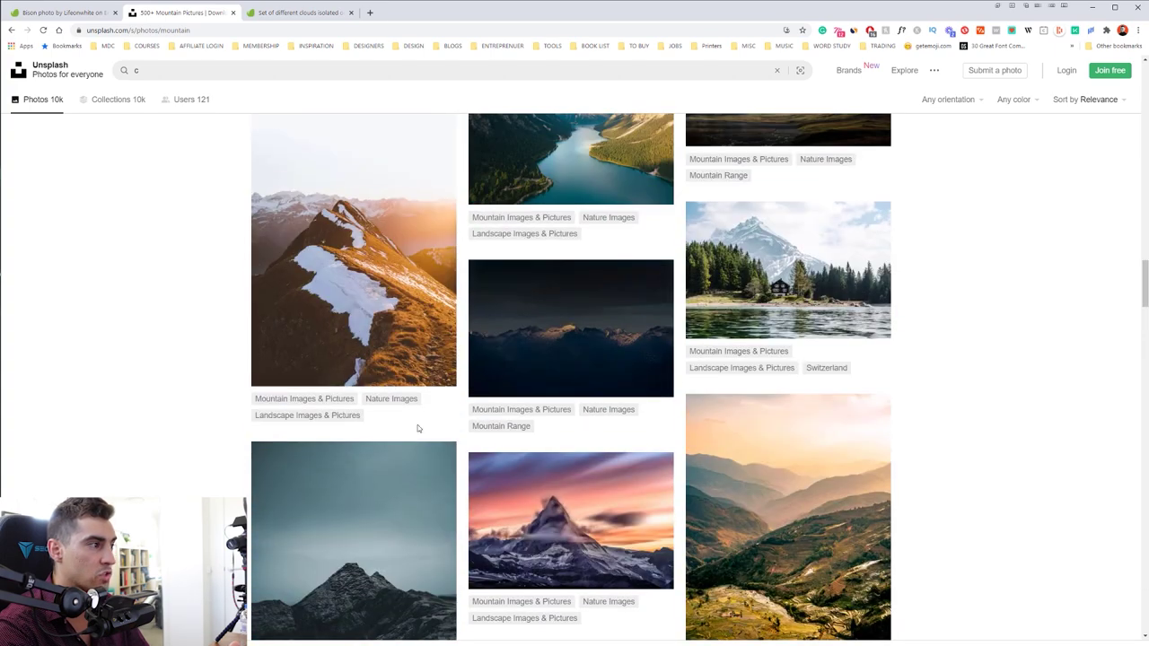
# Step: Search Unsplash for "moutains" and look through the resulting photos
pyautogui.click(125, 71)
pyautogui.write('moutains')
pyautogui.press('Return')
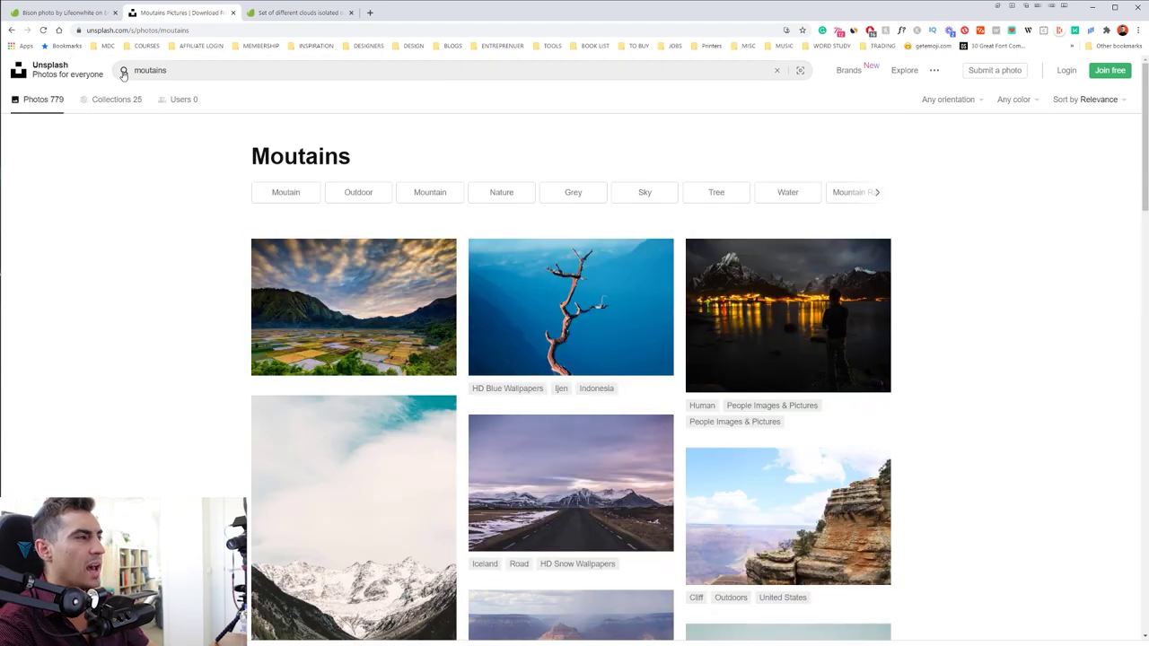
pyautogui.scroll(-4, 548, 246)
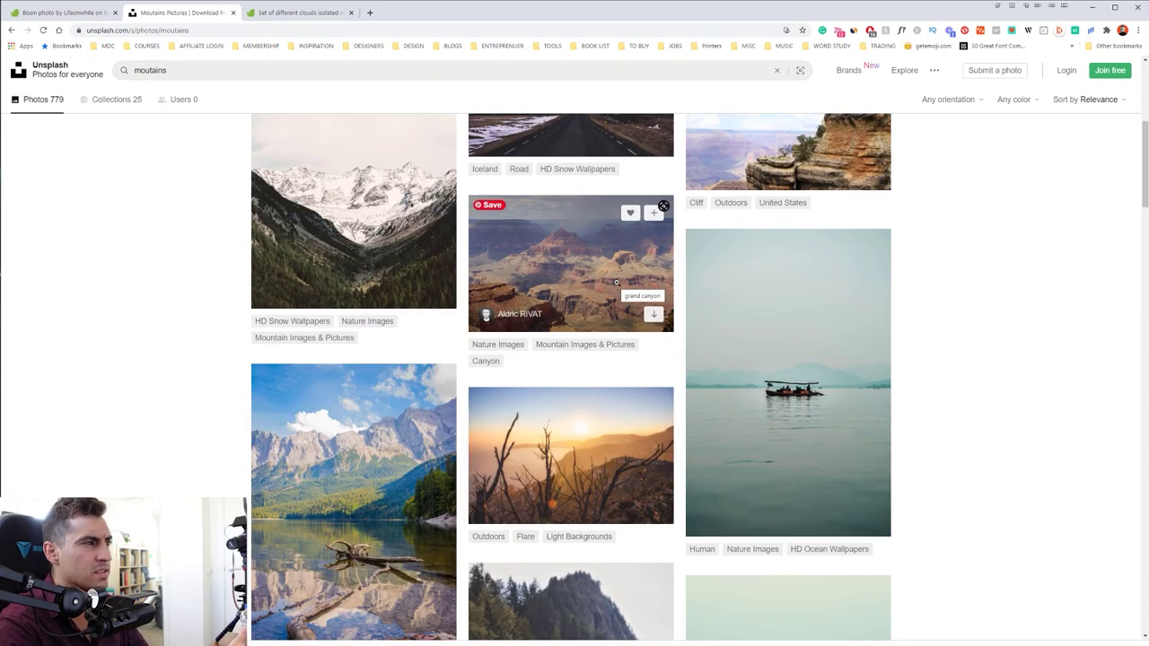
pyautogui.scroll(-8, 756, 274)
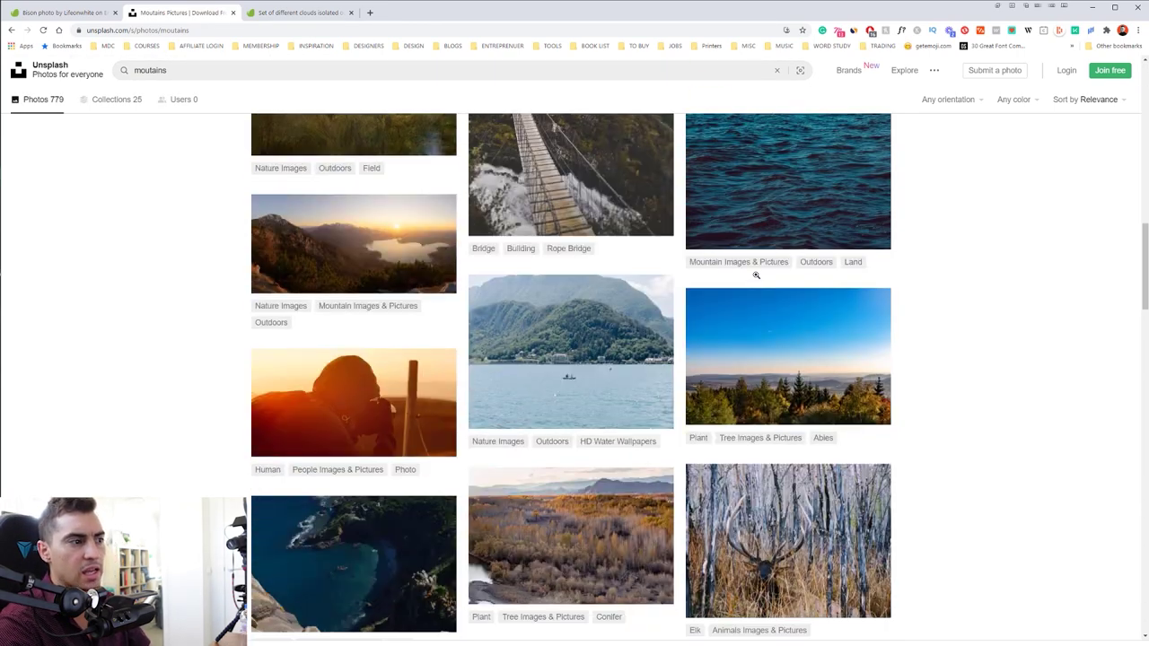
pyautogui.scroll(-3, 756, 275)
pyautogui.scroll(-10, 756, 274)
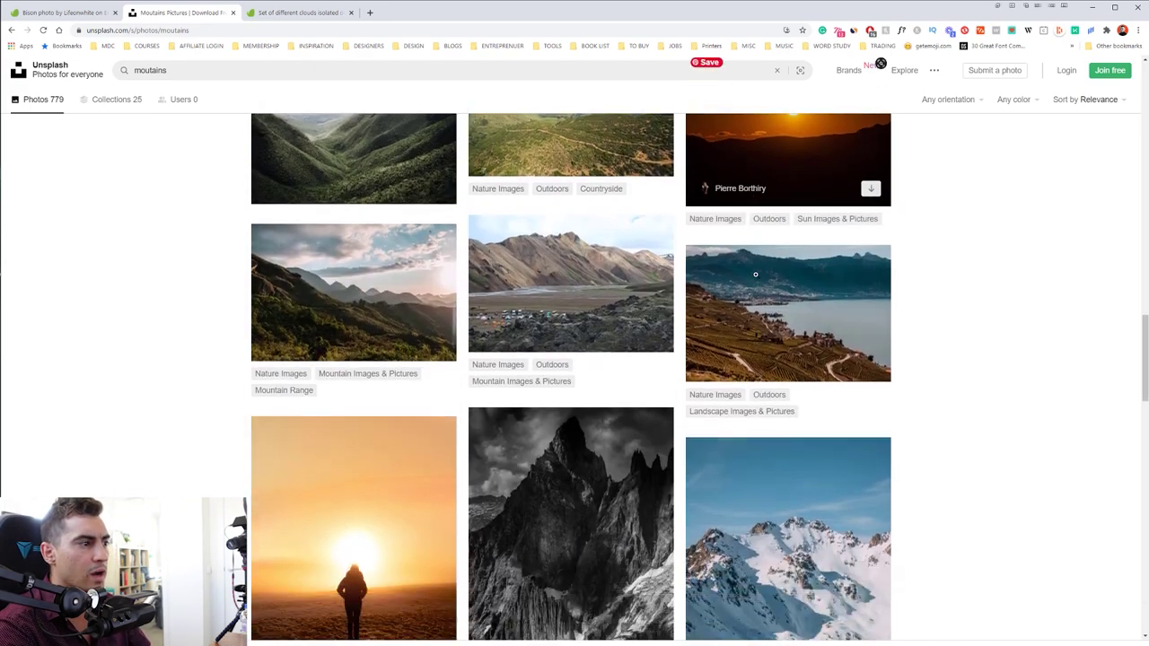
pyautogui.scroll(-15, 756, 275)
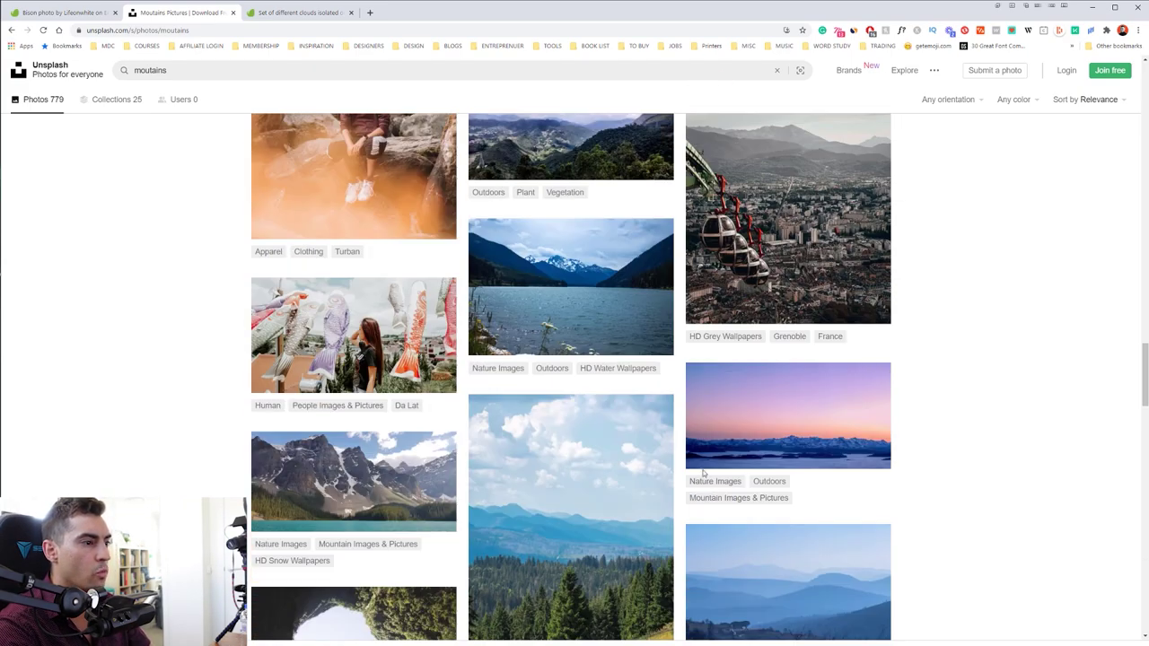
pyautogui.scroll(-15, 743, 441)
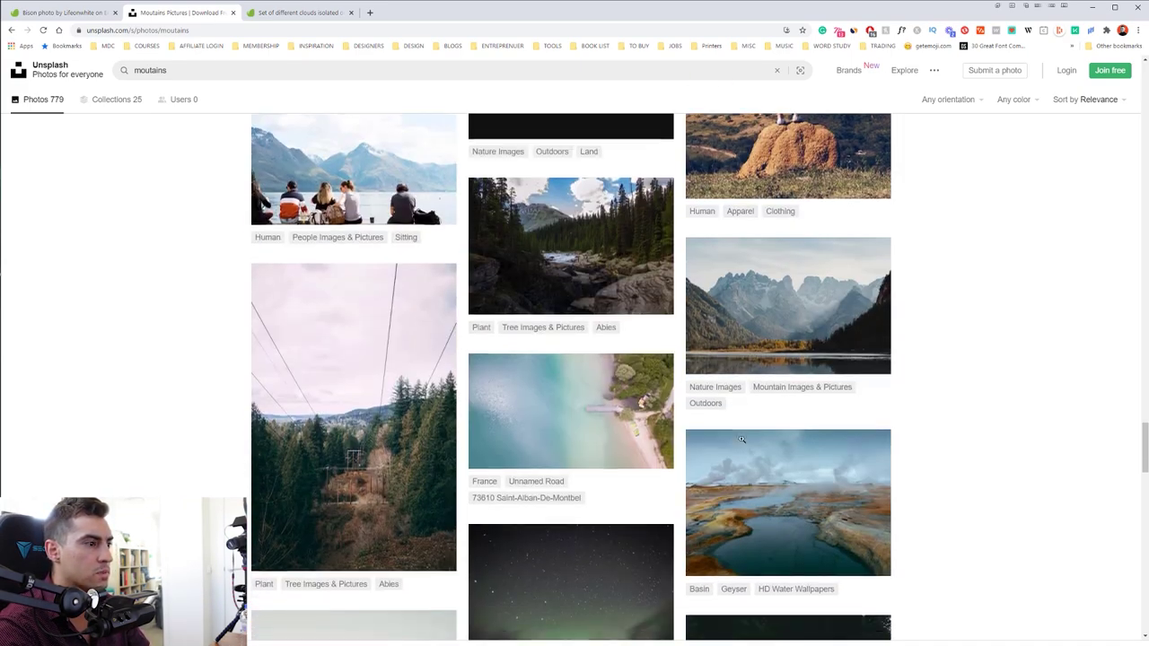
pyautogui.scroll(-15, 742, 439)
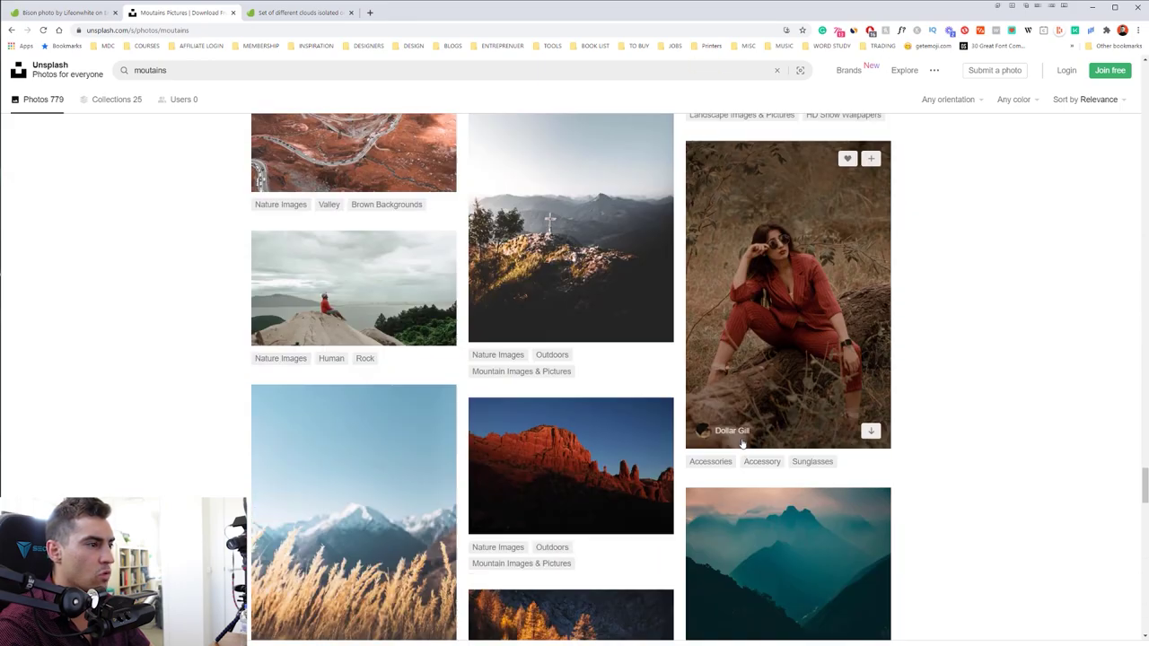
pyautogui.scroll(-15, 736, 443)
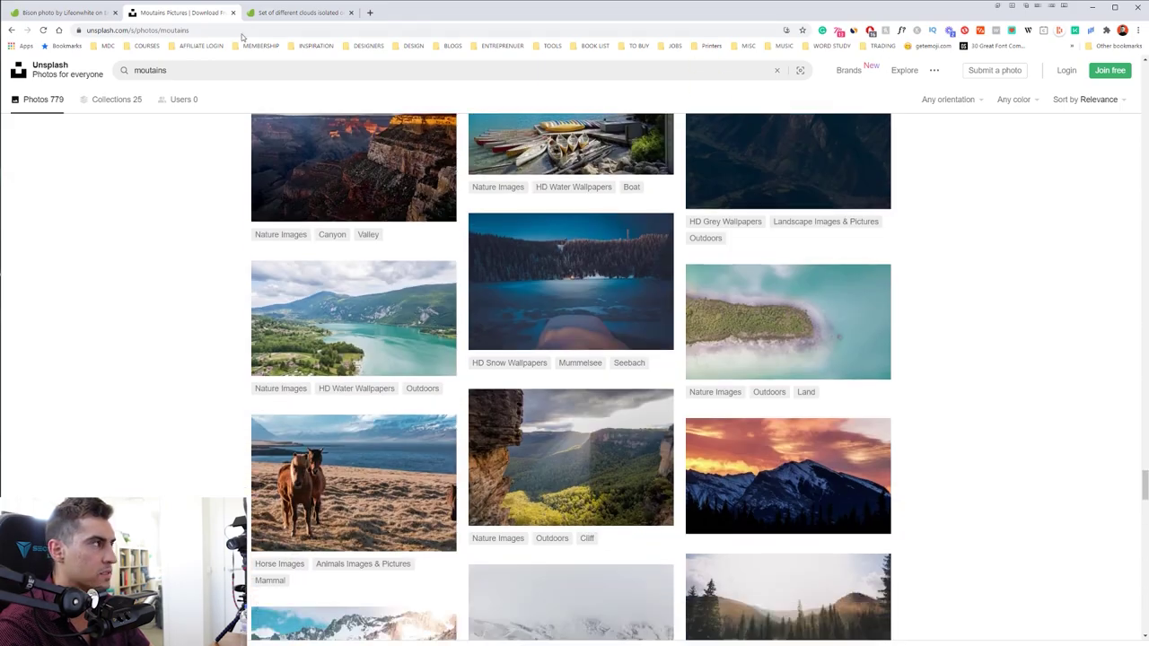
# Step: Refine the Unsplash search to "moutain peak" and look at the results
pyautogui.click(162, 71)
pyautogui.write('peak')
pyautogui.press('Return')
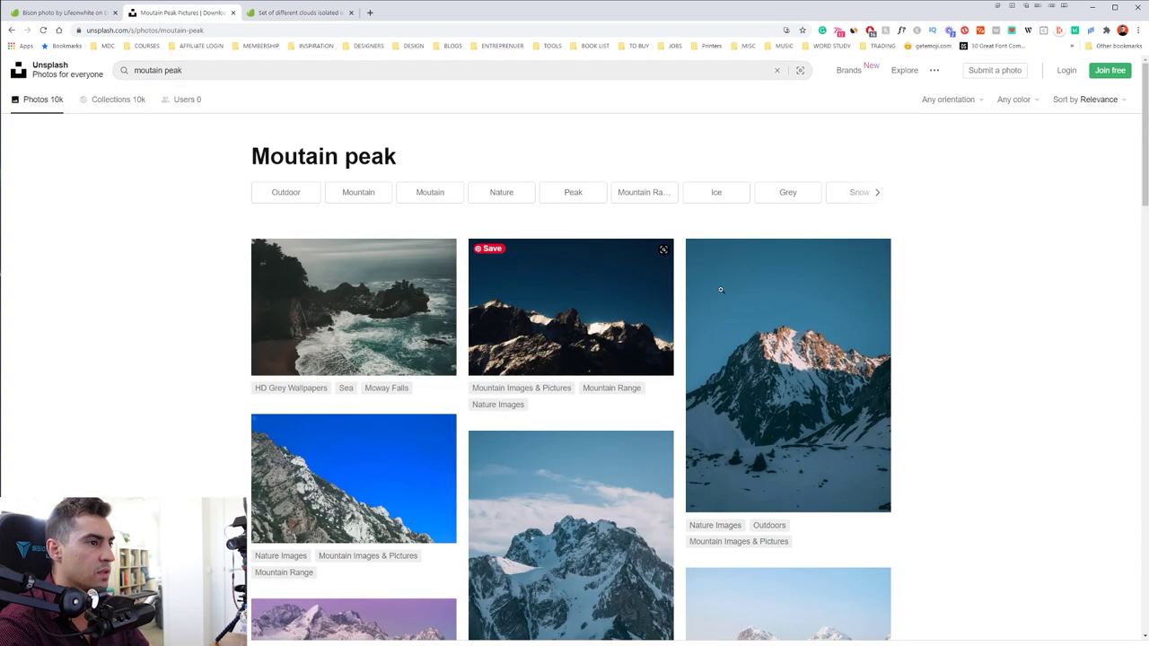
pyautogui.scroll(-3, 788, 352)
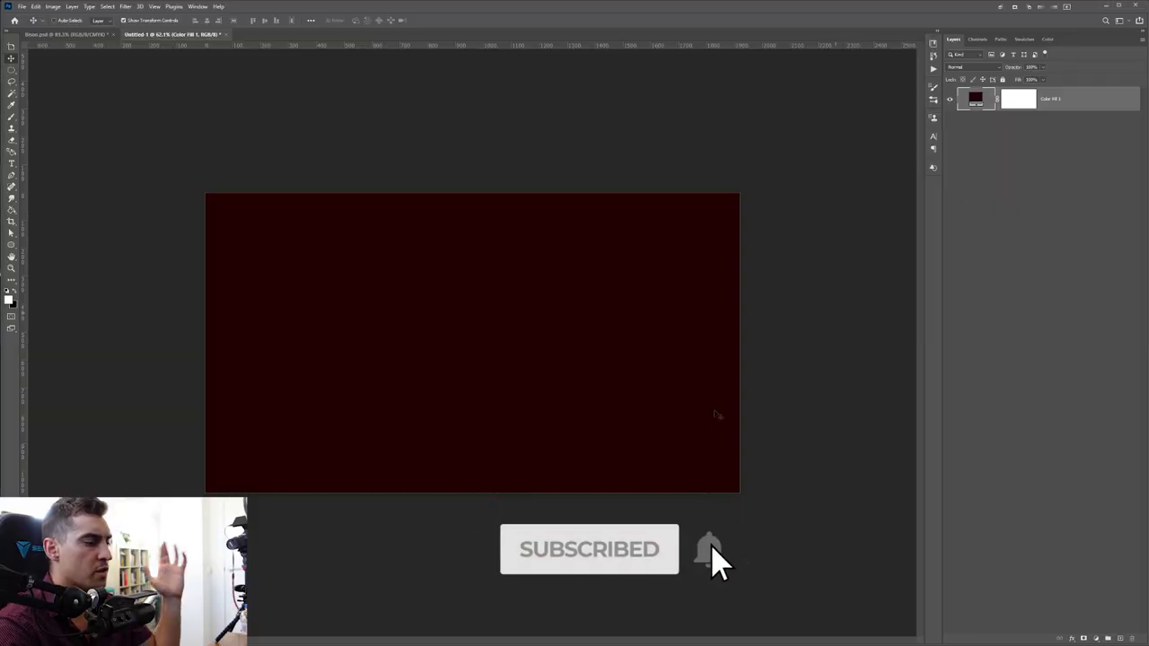
# Step: Place the yellowstone-bison photo from the Double Exposure folder in the Photoshop document, enlarged so the bison's head sits slightly right of the canvas centre
pyautogui.hotkey('alt', 'Tab')
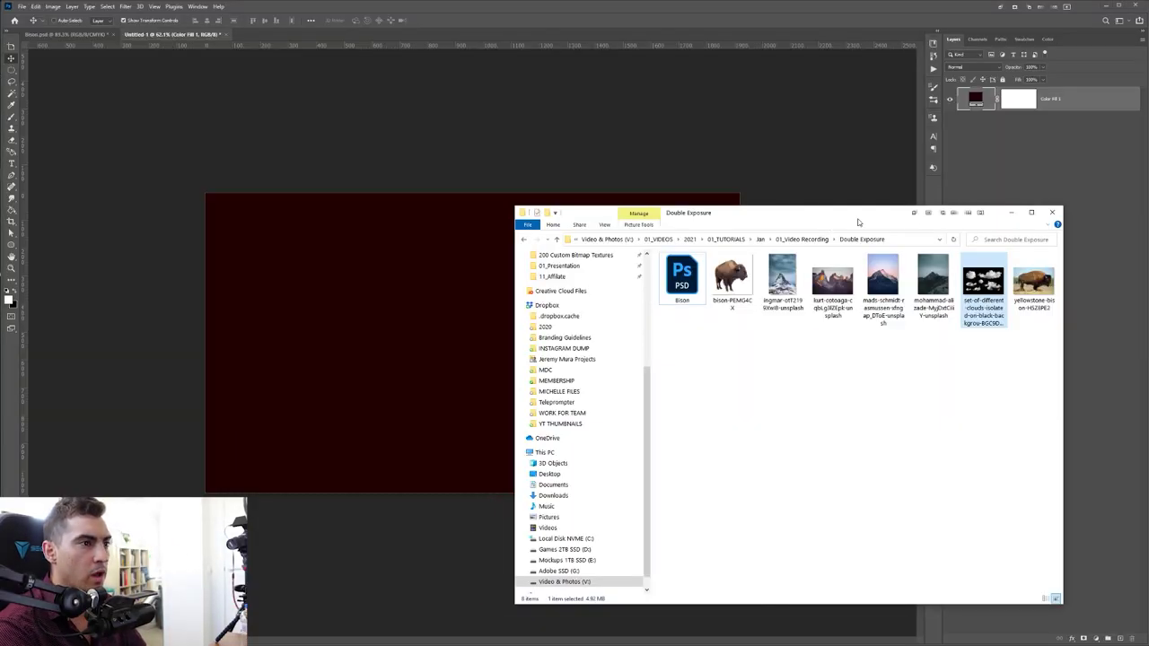
pyautogui.moveTo(764, 217); pyautogui.dragTo(889, 213)
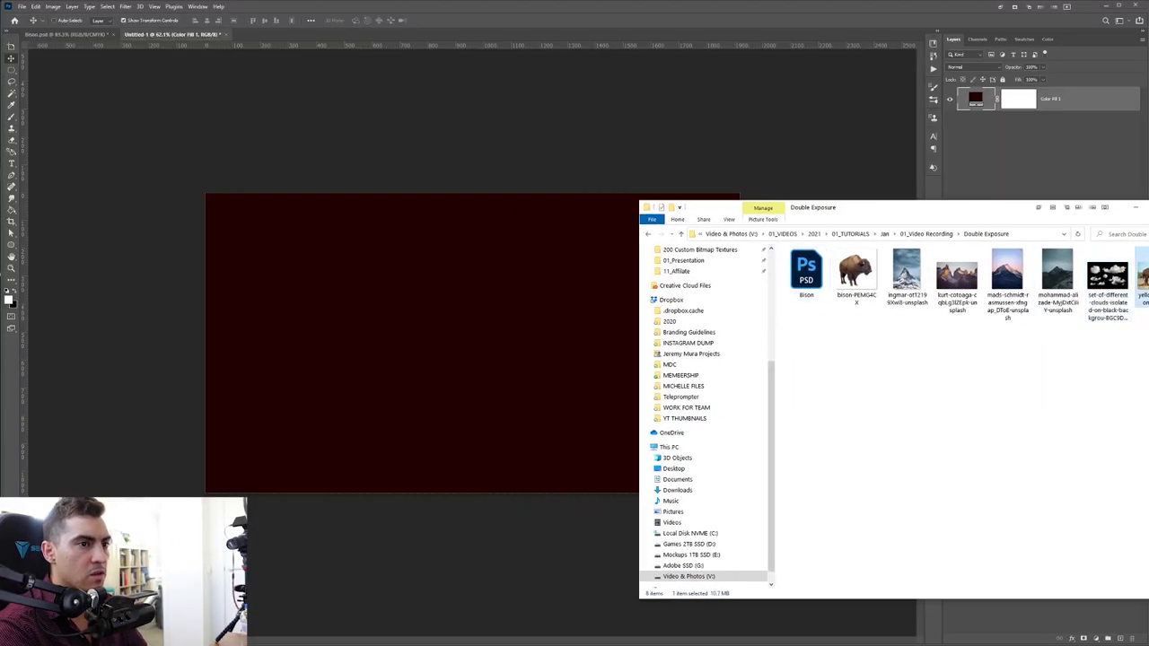
pyautogui.moveTo(385, 335); pyautogui.dragTo(382, 328)
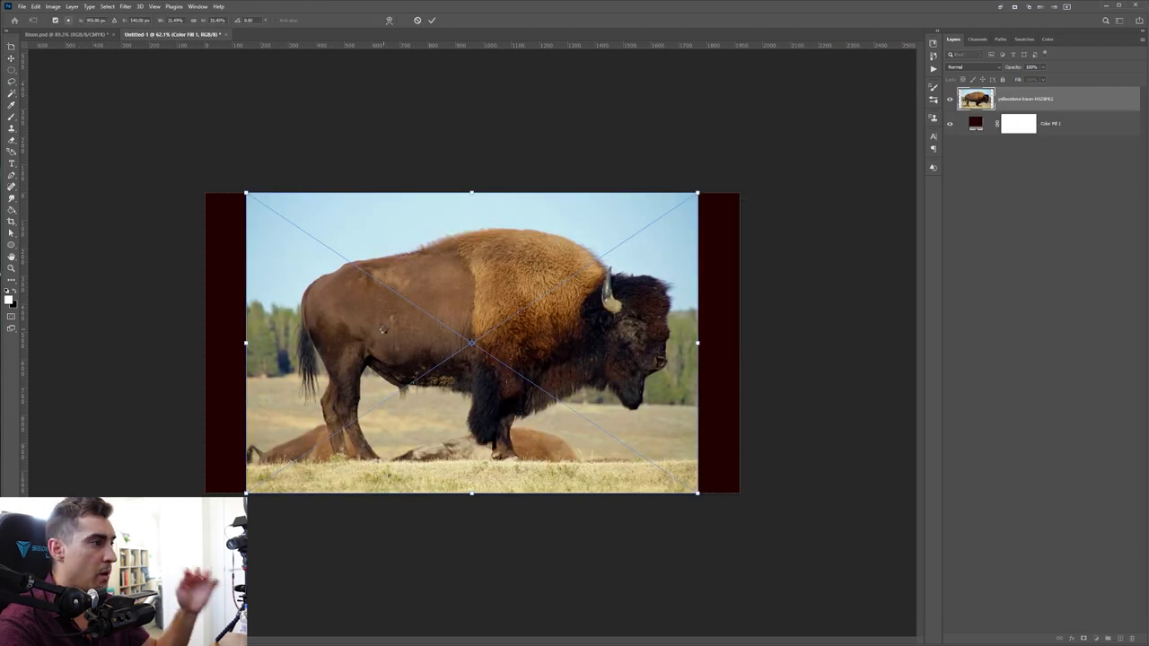
pyautogui.moveTo(246, 343); pyautogui.dragTo(1, 343)
pyautogui.moveTo(618, 308); pyautogui.dragTo(568, 298)
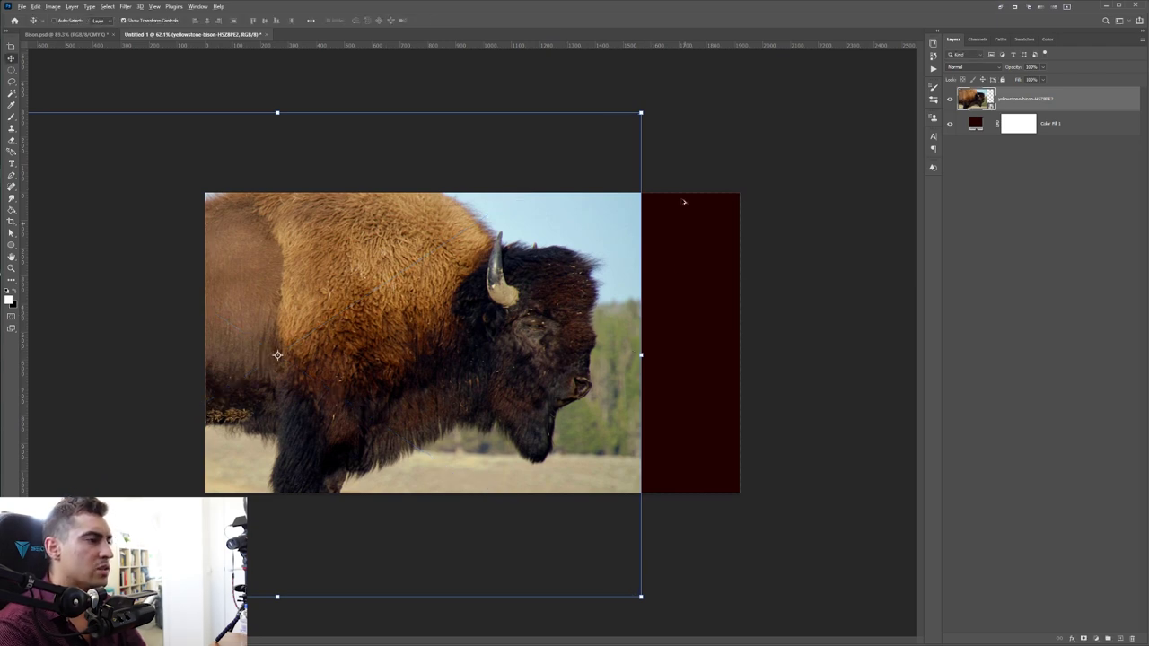
pyautogui.press('Return')
# Step: Select the bison in the placed photo automatically with Select Subject
pyautogui.hotkey('ctrl', '+')
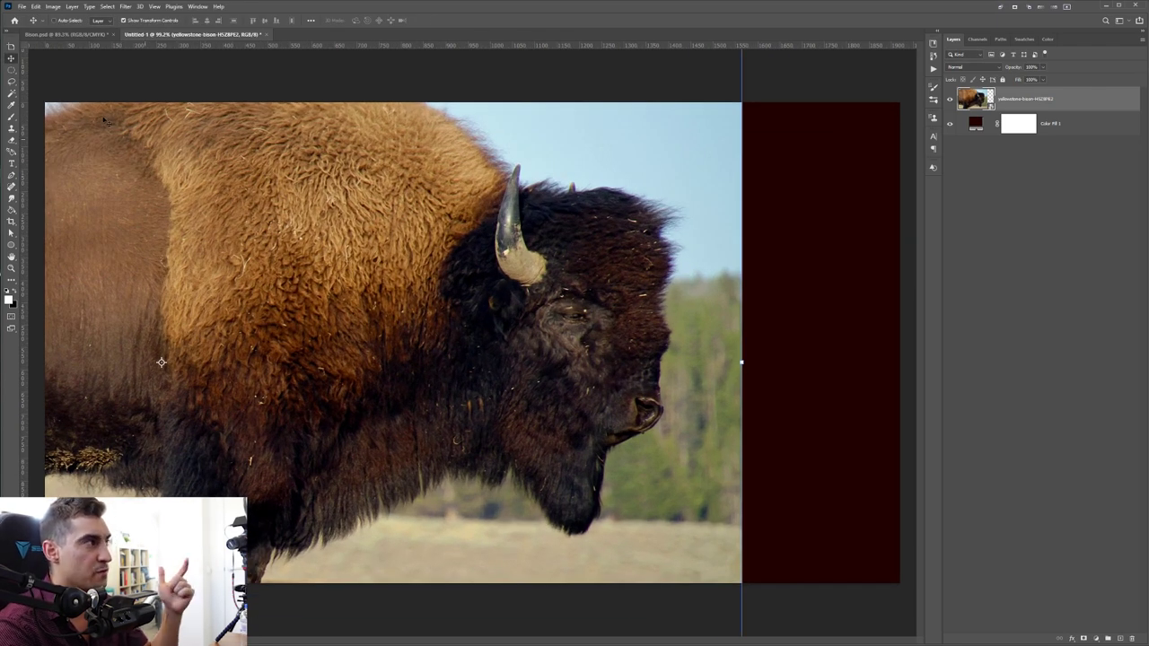
pyautogui.click(105, 7)
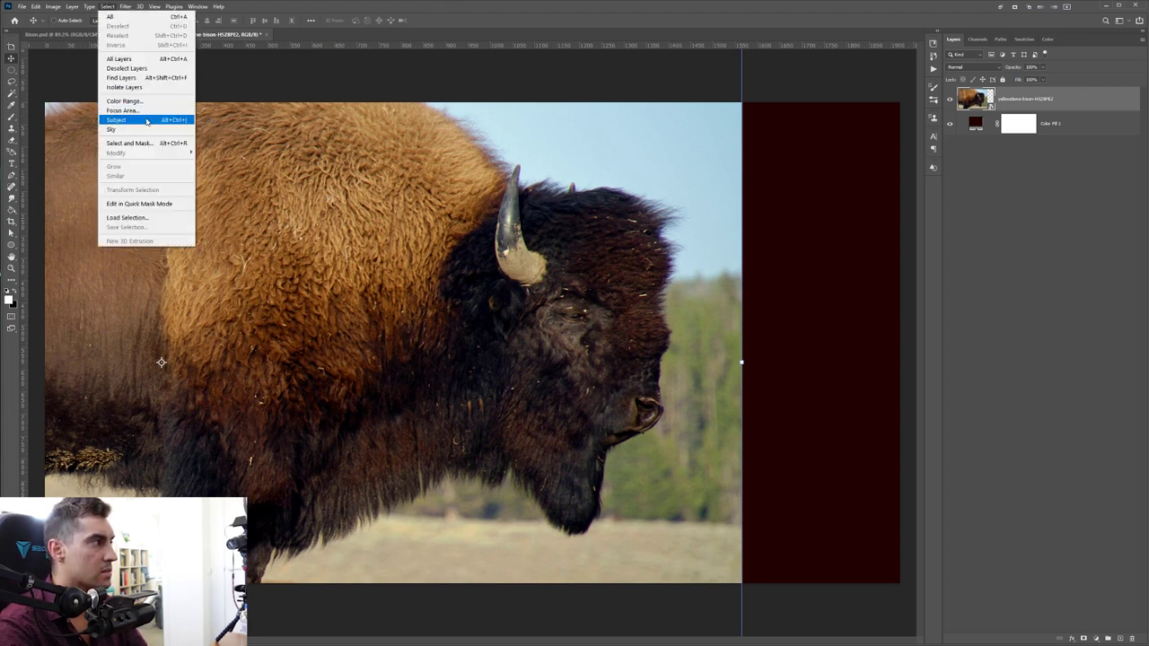
pyautogui.click(116, 119)
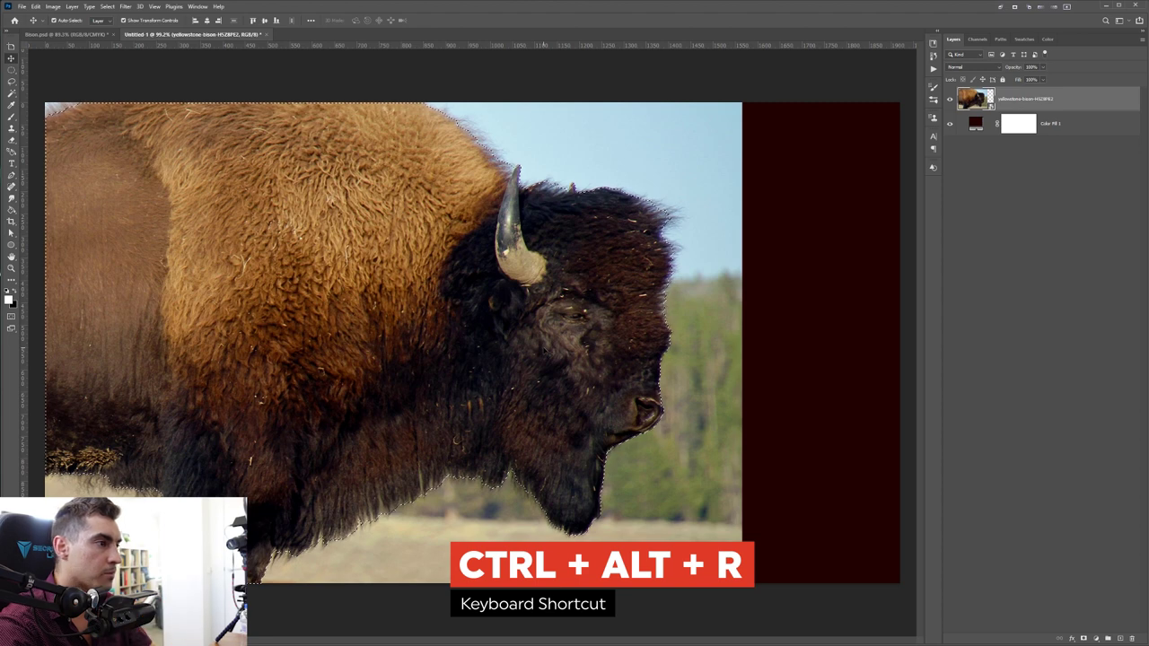
# Step: Open the bison selection in Select and Mask and preview the cutout with the On Black view
pyautogui.hotkey('ctrl', 'alt', 'r')
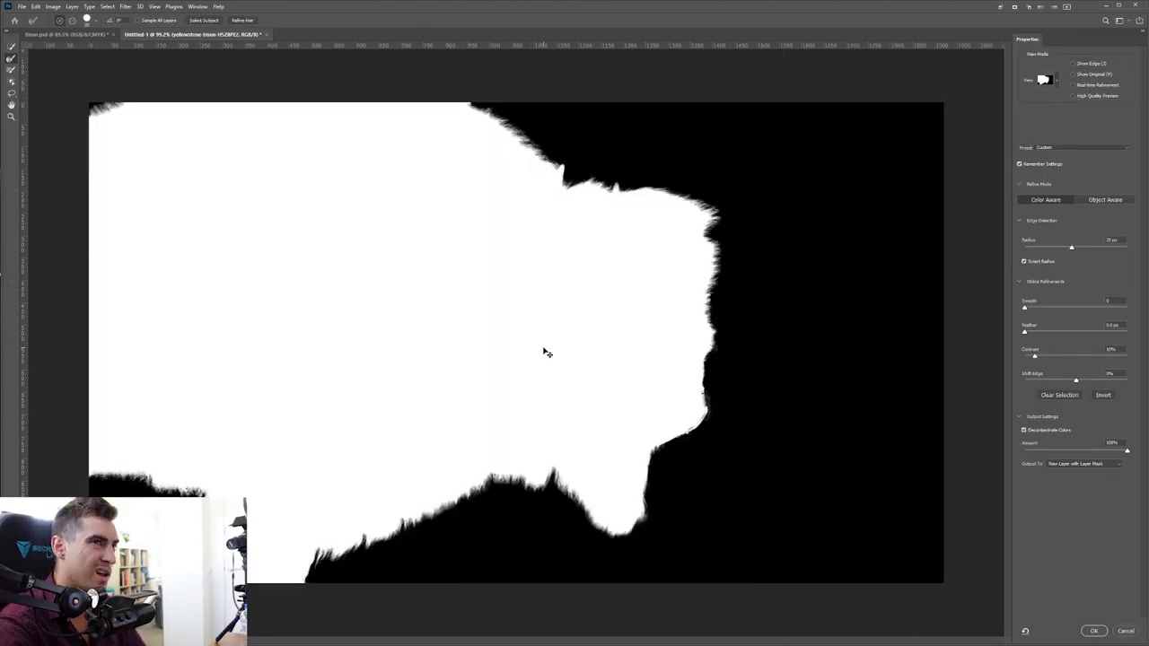
pyautogui.click(1051, 81)
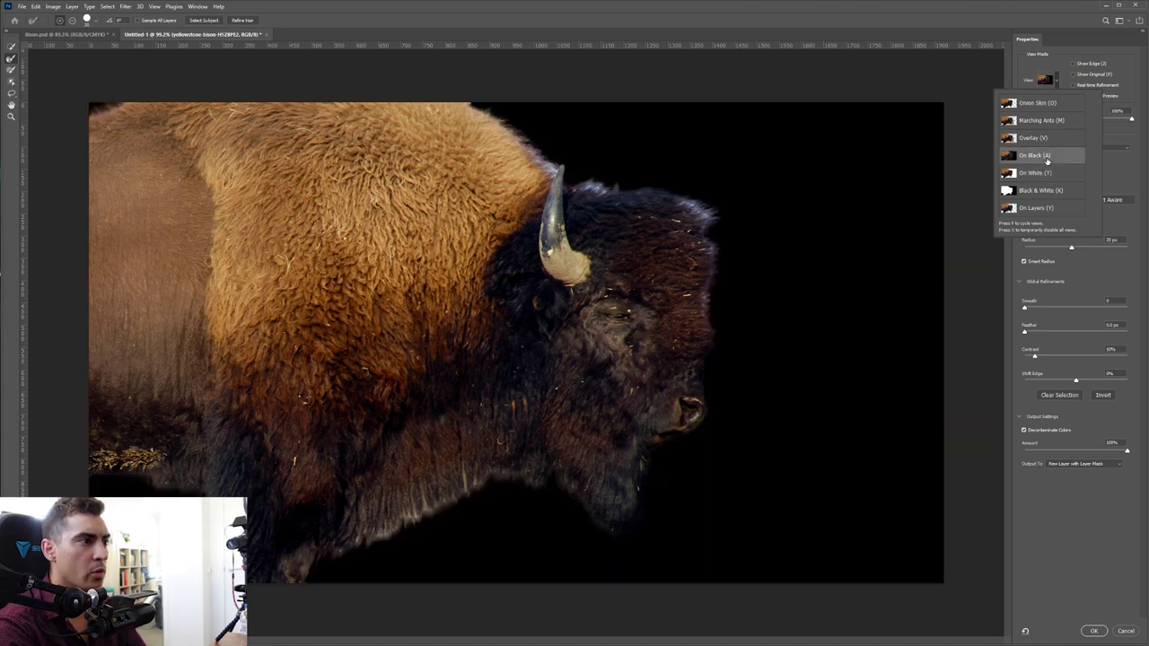
pyautogui.click(1129, 82)
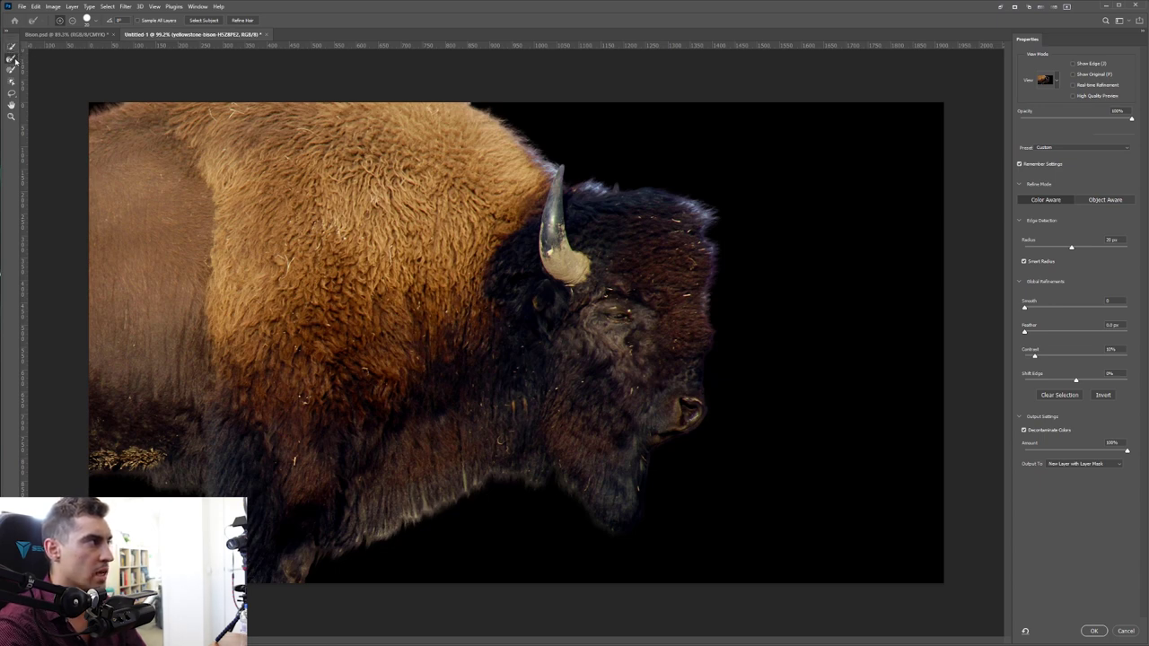
# Step: Brush along the front edge of the bison's forehead with the Refine Edge Brush to clean up the light fur fringe
pyautogui.scroll(6, 688, 215)
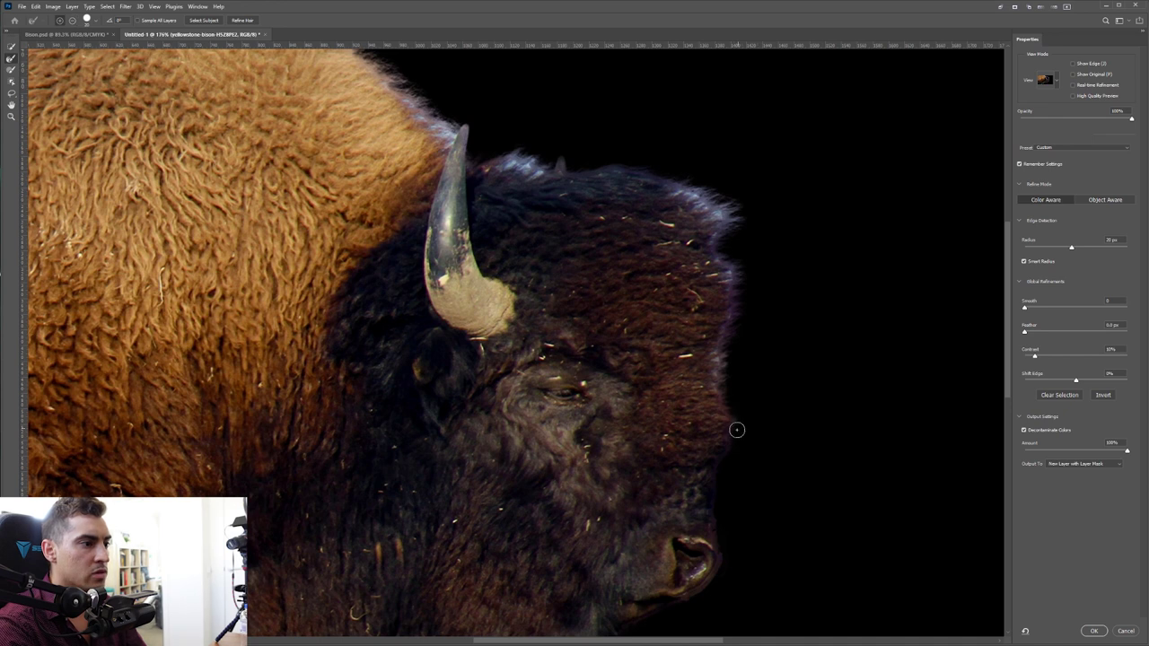
pyautogui.moveTo(728, 455)
pyautogui.mouseDown()
pyautogui.moveTo(721, 362)
pyautogui.moveTo(741, 268)
pyautogui.moveTo(723, 248)
pyautogui.moveTo(741, 229)
pyautogui.moveTo(732, 201)
pyautogui.moveTo(649, 168)
pyautogui.moveTo(477, 159)
pyautogui.moveTo(461, 123)
pyautogui.moveTo(444, 139)
pyautogui.moveTo(363, 52)
pyautogui.mouseUp()
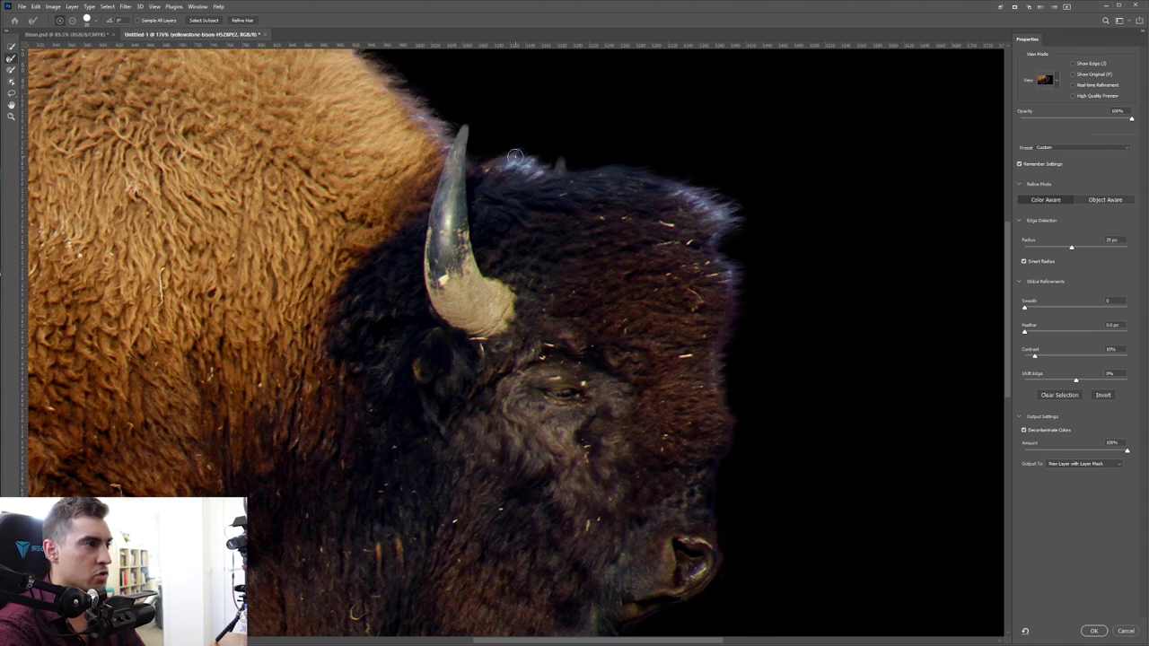
pyautogui.scroll(-3, 737, 186)
pyautogui.scroll(3, 726, 329)
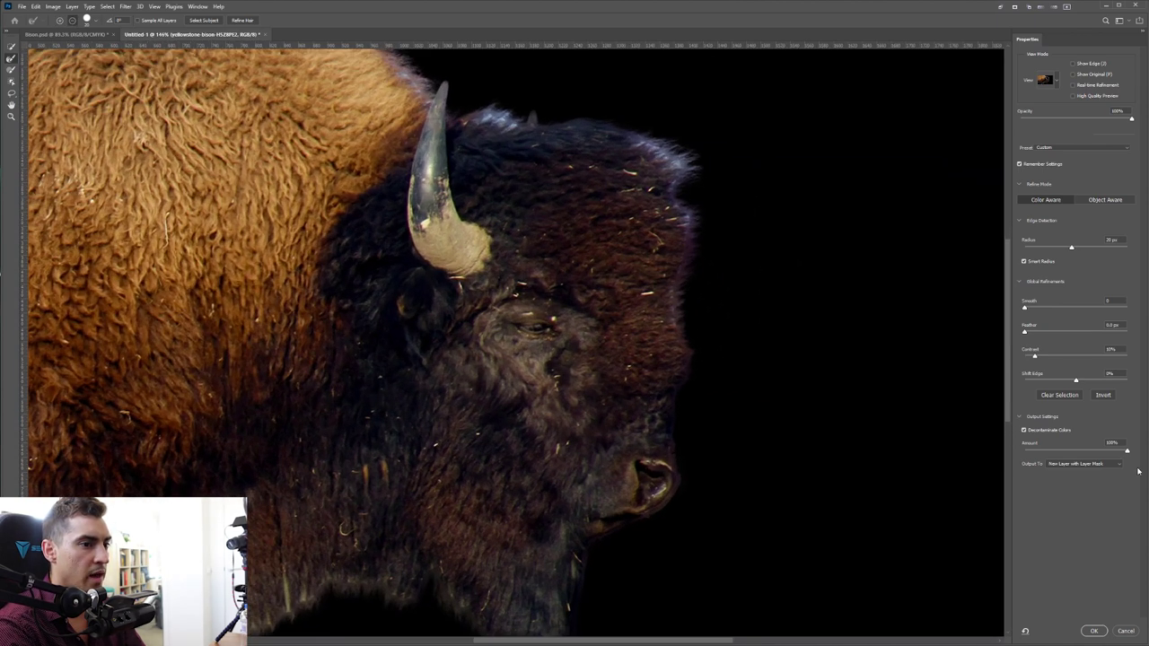
pyautogui.click(1024, 430)
pyautogui.click(1024, 430)
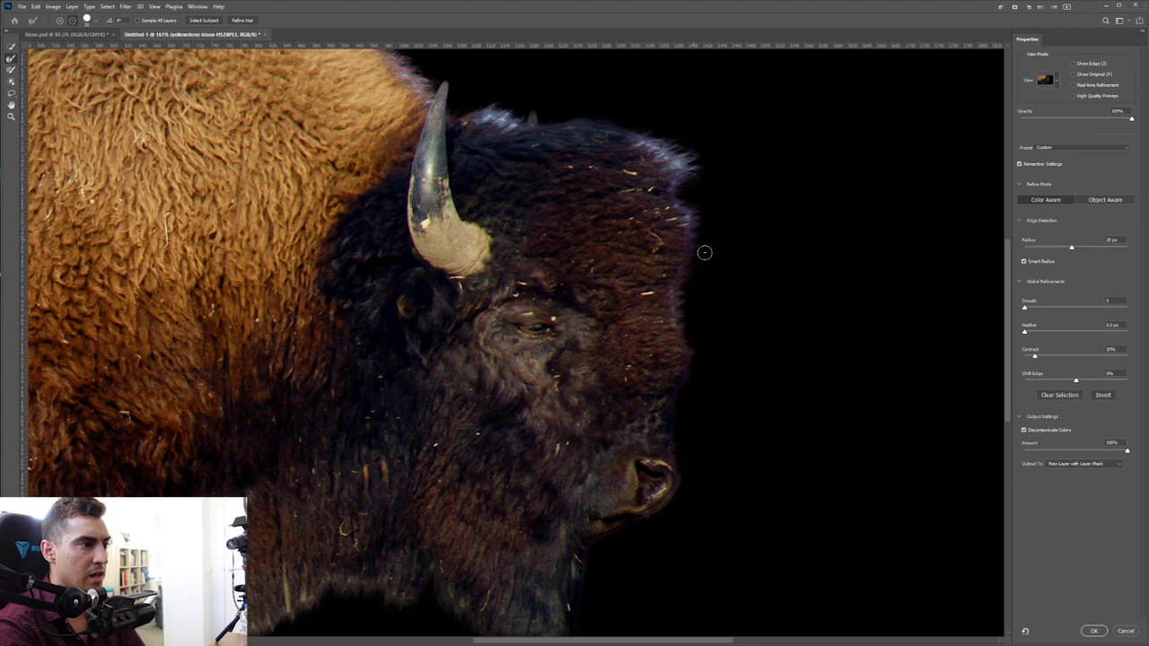
pyautogui.scroll(5, 619, 339)
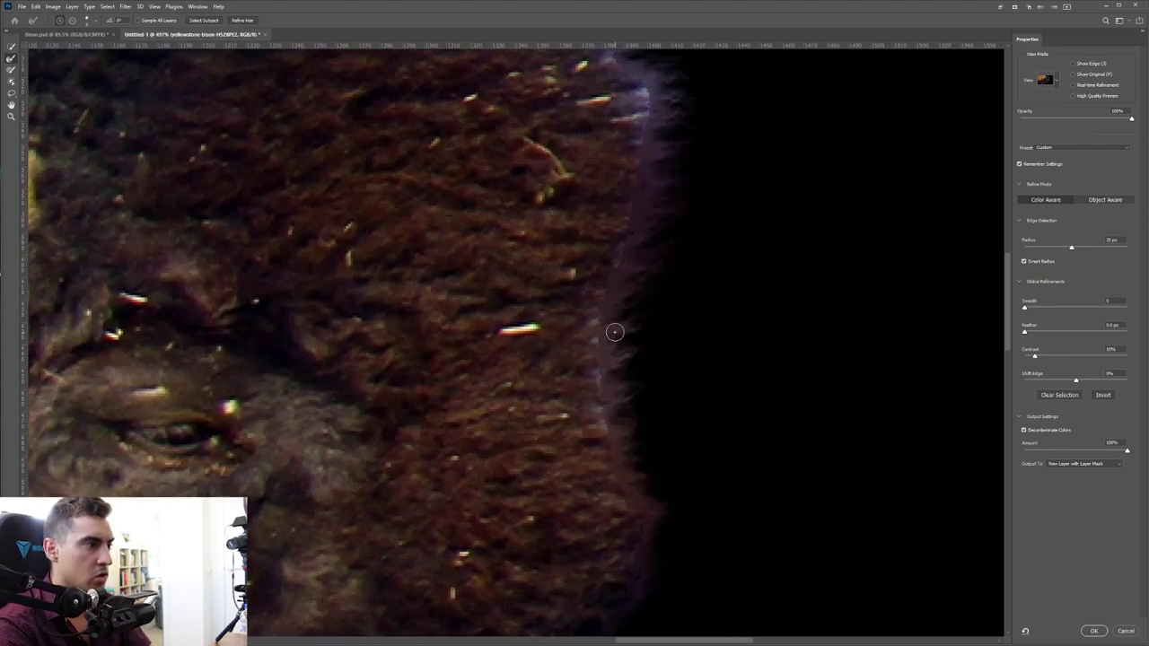
pyautogui.moveTo(603, 323)
pyautogui.mouseDown()
pyautogui.moveTo(602, 410)
pyautogui.moveTo(703, 411)
pyautogui.mouseUp()
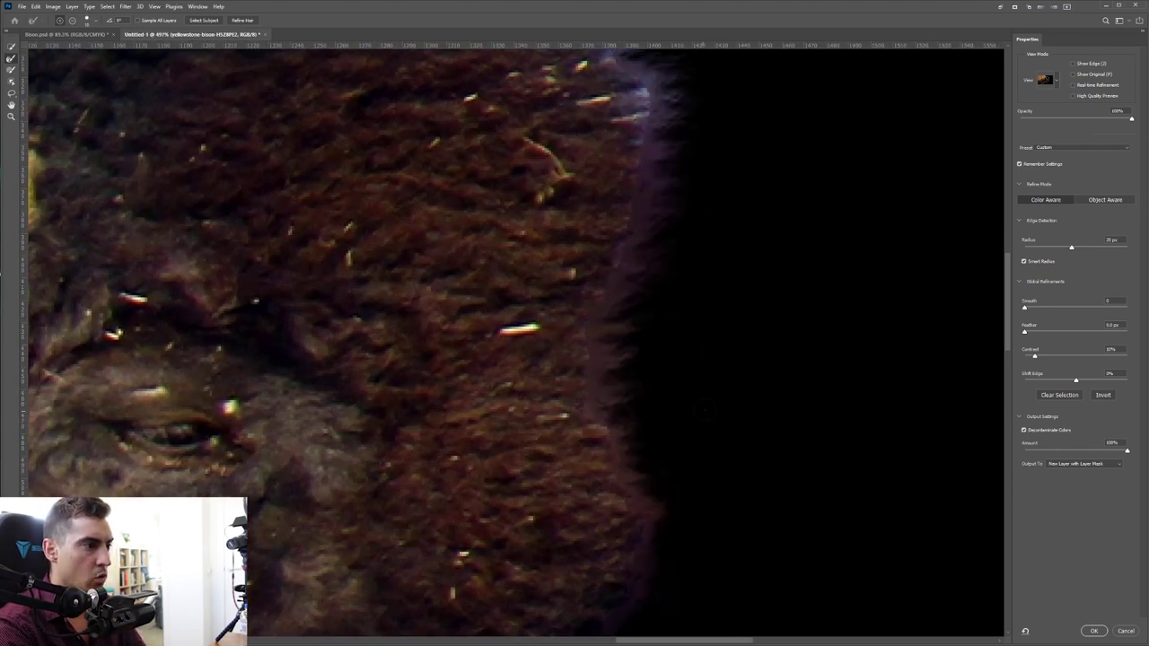
pyautogui.scroll(-4, 663, 319)
pyautogui.moveTo(700, 174); pyautogui.dragTo(690, 333)
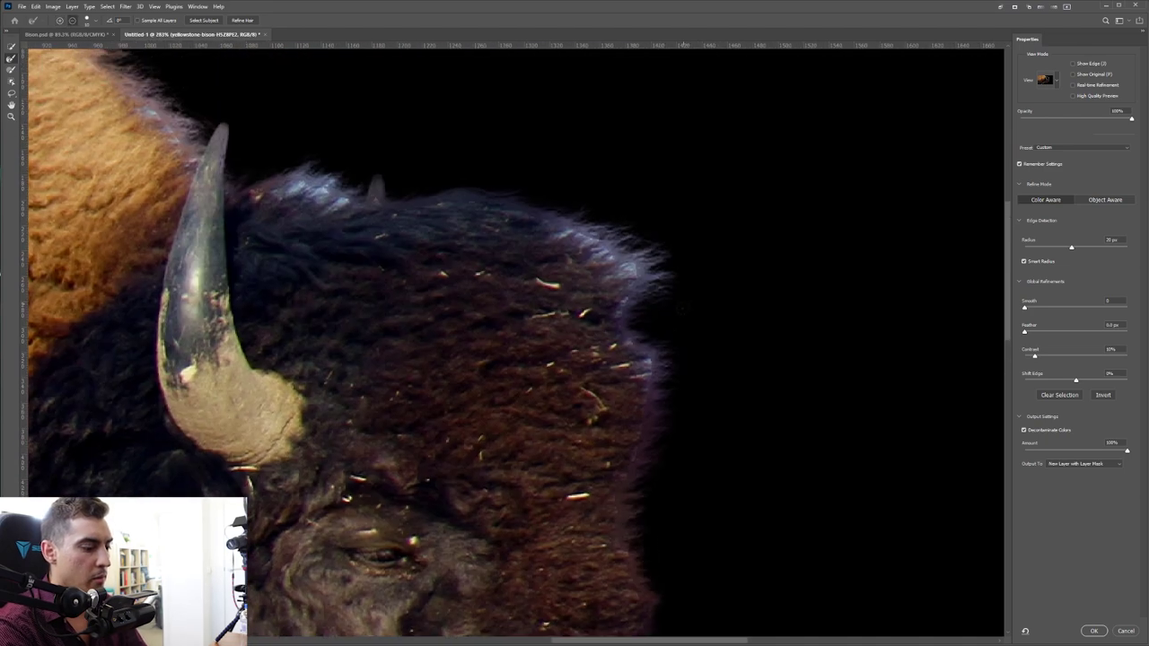
# Step: Refine the bluish fur fringe over the upper forehead and the top of the bison's head, up to the horn
pyautogui.scroll(3, 654, 349)
pyautogui.moveTo(640, 388); pyautogui.dragTo(641, 395)
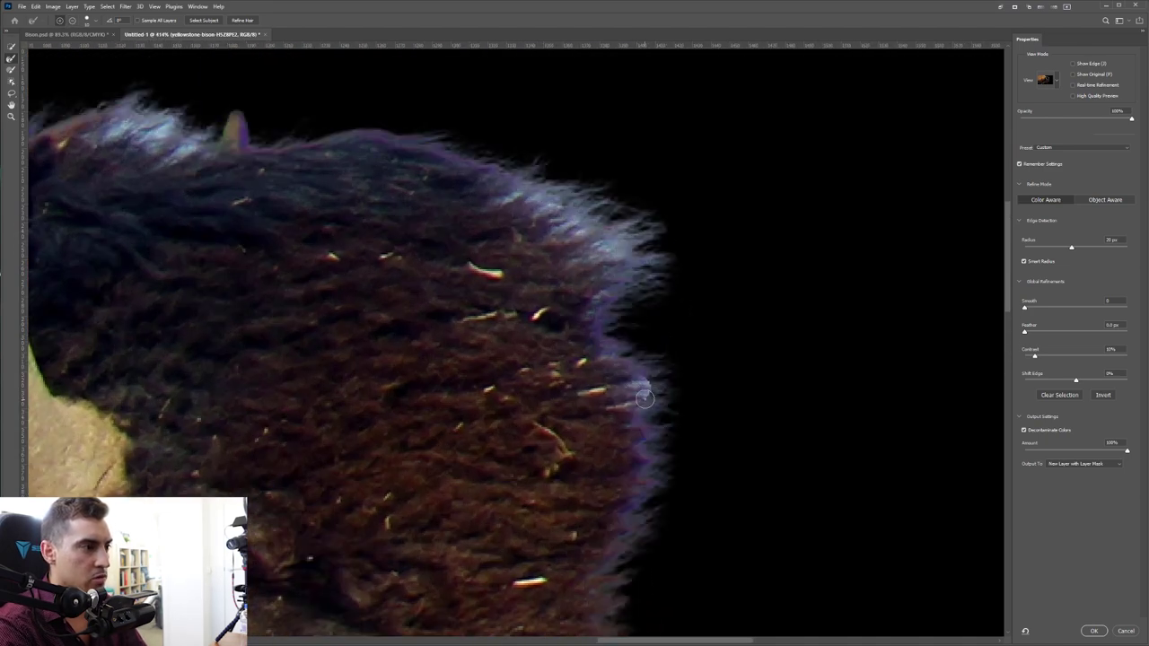
pyautogui.moveTo(589, 320)
pyautogui.mouseDown()
pyautogui.moveTo(600, 252)
pyautogui.moveTo(616, 238)
pyautogui.moveTo(572, 213)
pyautogui.moveTo(535, 217)
pyautogui.moveTo(564, 200)
pyautogui.moveTo(521, 213)
pyautogui.moveTo(530, 185)
pyautogui.mouseUp()
pyautogui.moveTo(303, 140); pyautogui.dragTo(581, 214)
pyautogui.moveTo(478, 231)
pyautogui.mouseDown()
pyautogui.moveTo(482, 202)
pyautogui.moveTo(420, 215)
pyautogui.moveTo(411, 195)
pyautogui.mouseUp()
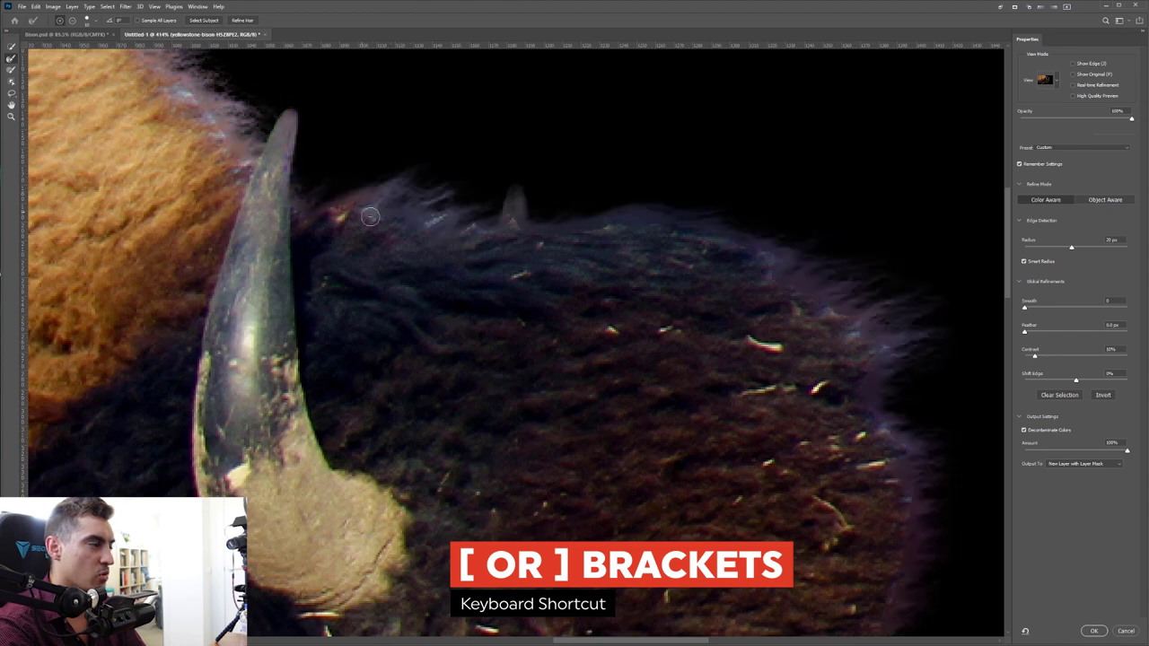
# Step: Touch up the remaining forehead edge and output the refined bison cutout to a new layer with a layer mask
pyautogui.scroll(-5, 410, 195)
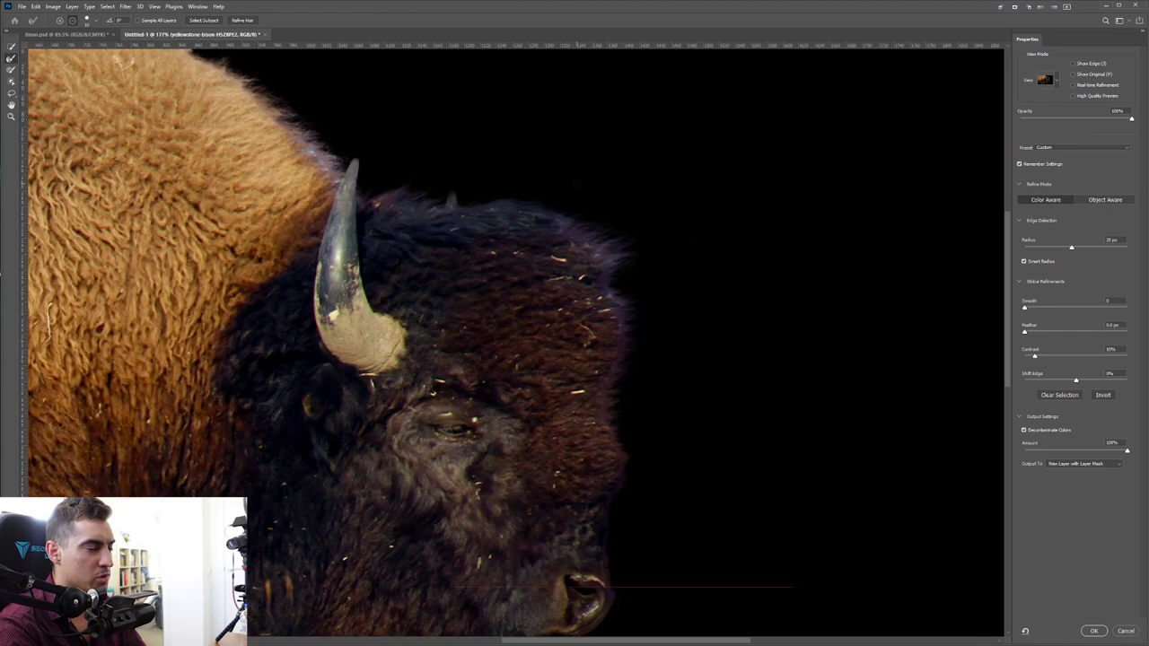
pyautogui.moveTo(595, 258)
pyautogui.mouseDown()
pyautogui.moveTo(611, 258)
pyautogui.moveTo(605, 294)
pyautogui.moveTo(618, 325)
pyautogui.mouseUp()
pyautogui.scroll(-3, 618, 325)
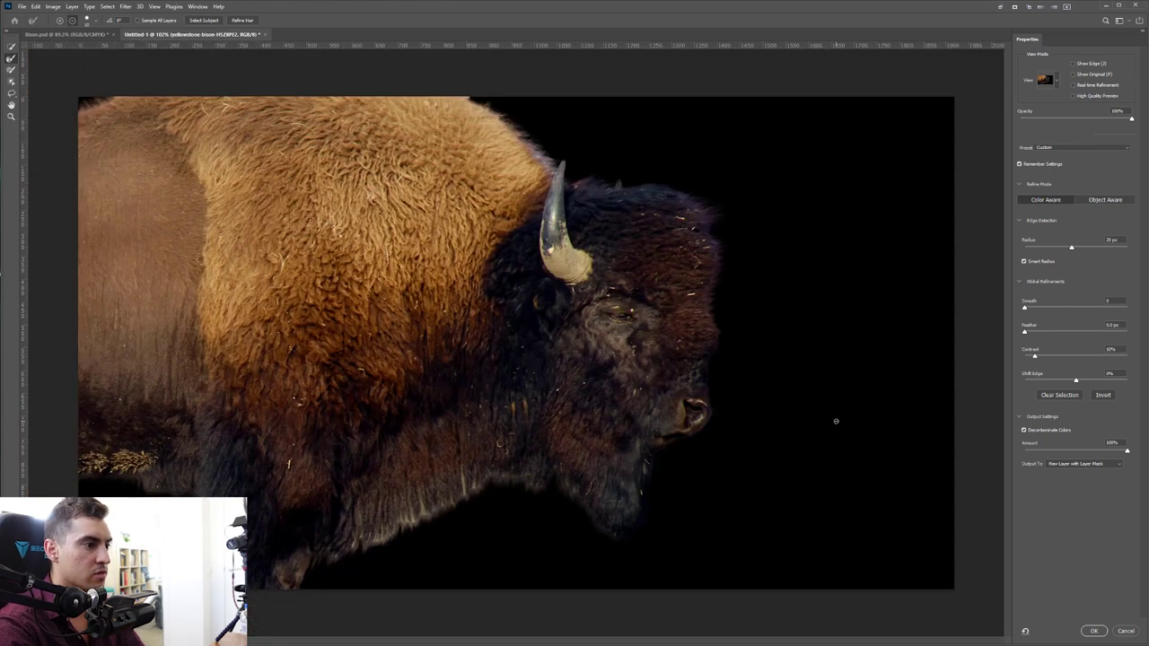
pyautogui.scroll(-1, 835, 421)
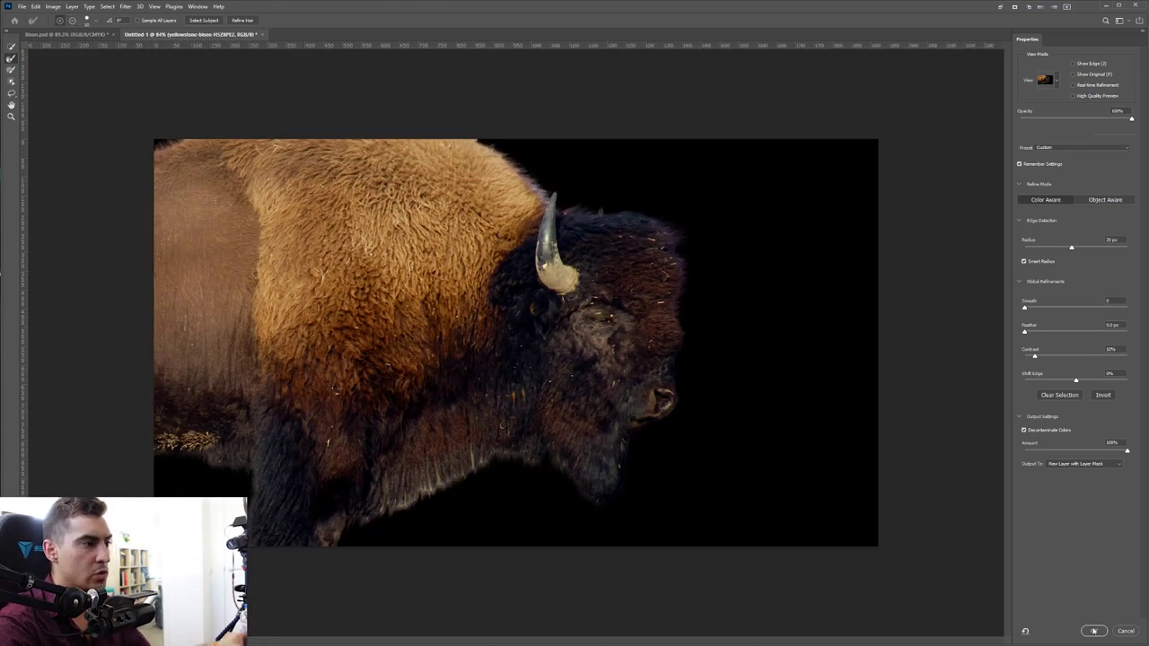
pyautogui.click(1093, 631)
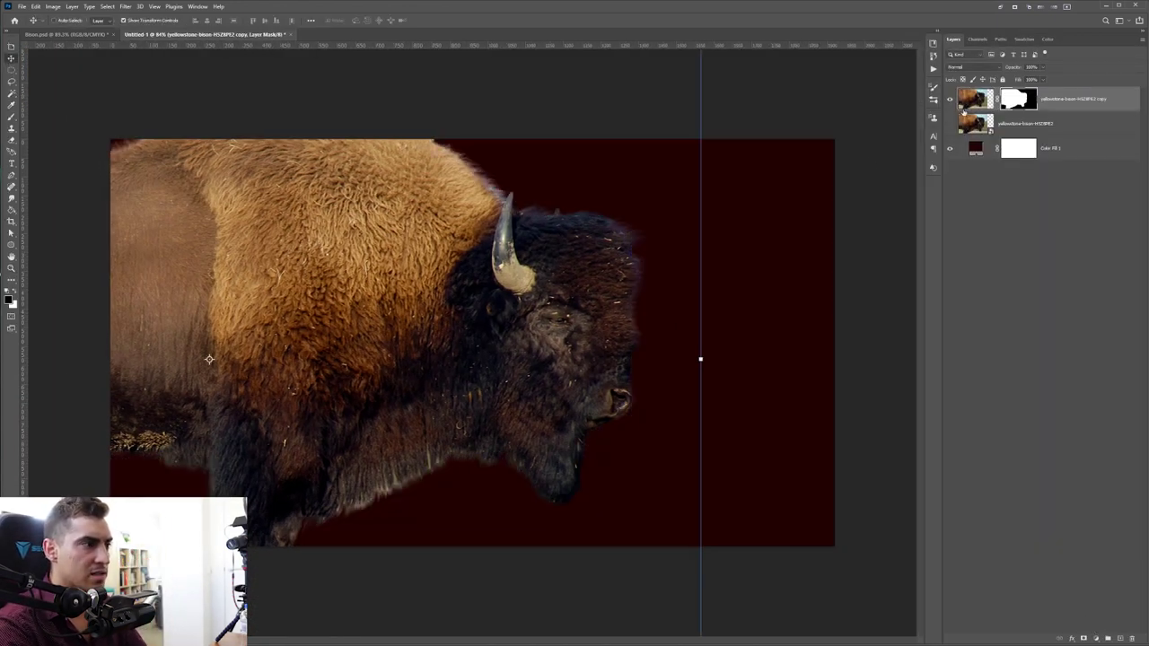
# Step: Paint black with an enlarged brush on the bison copy's layer mask to hide the body, keeping only the head
pyautogui.click(1027, 103)
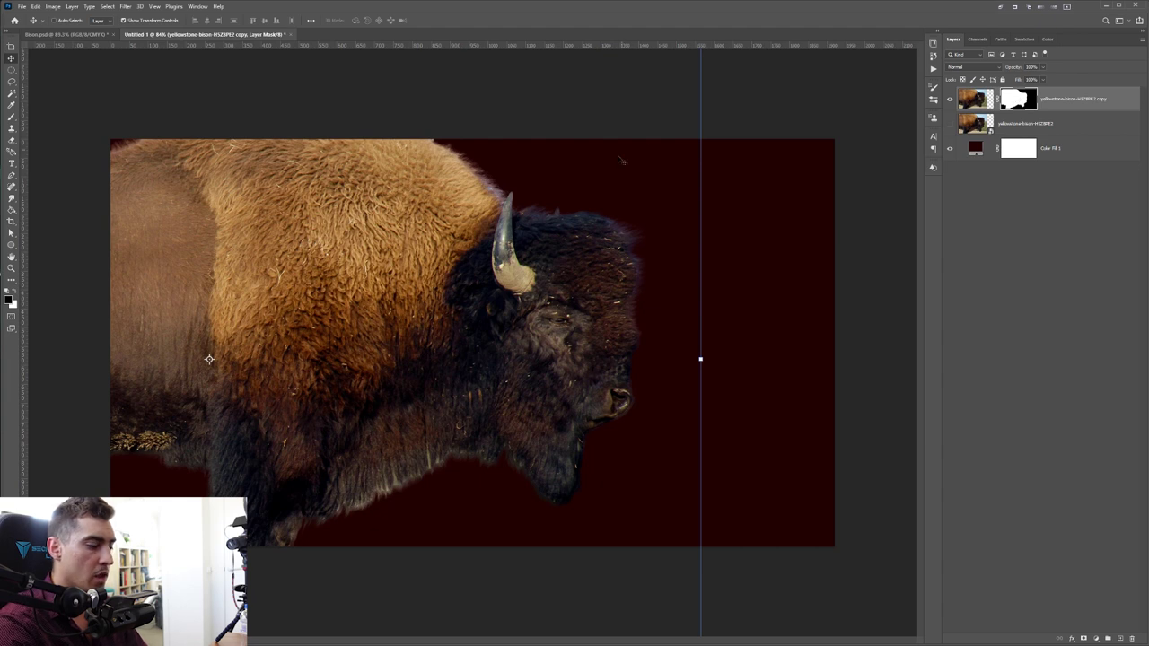
pyautogui.press('b')
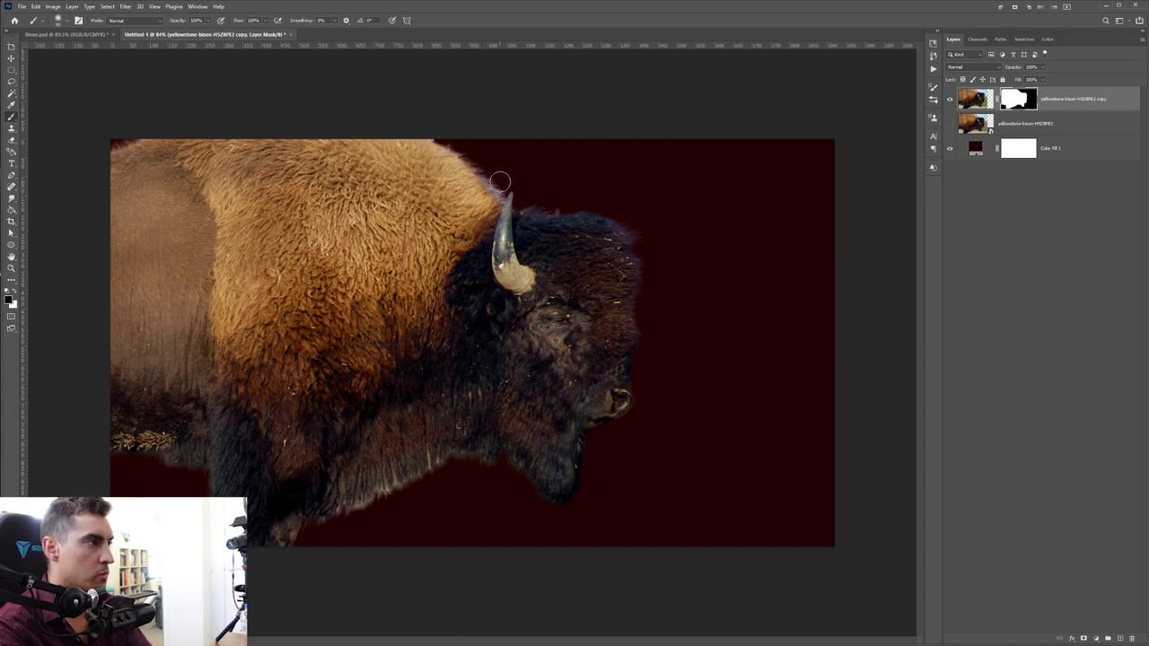
pyautogui.press(']')
pyautogui.press(']')
pyautogui.press(']')
pyautogui.moveTo(473, 146)
pyautogui.mouseDown()
pyautogui.moveTo(395, 262)
pyautogui.moveTo(444, 460)
pyautogui.moveTo(404, 220)
pyautogui.moveTo(274, 521)
pyautogui.moveTo(186, 422)
pyautogui.moveTo(175, 297)
pyautogui.moveTo(202, 182)
pyautogui.moveTo(354, 140)
pyautogui.moveTo(94, 222)
pyautogui.moveTo(102, 169)
pyautogui.moveTo(54, 505)
pyautogui.moveTo(292, 528)
pyautogui.moveTo(390, 472)
pyautogui.moveTo(222, 536)
pyautogui.moveTo(185, 392)
pyautogui.mouseUp()
# Step: Lasso around the bison's head, invert the selection, fill the mask outside the head with black and deselect
pyautogui.press('l')
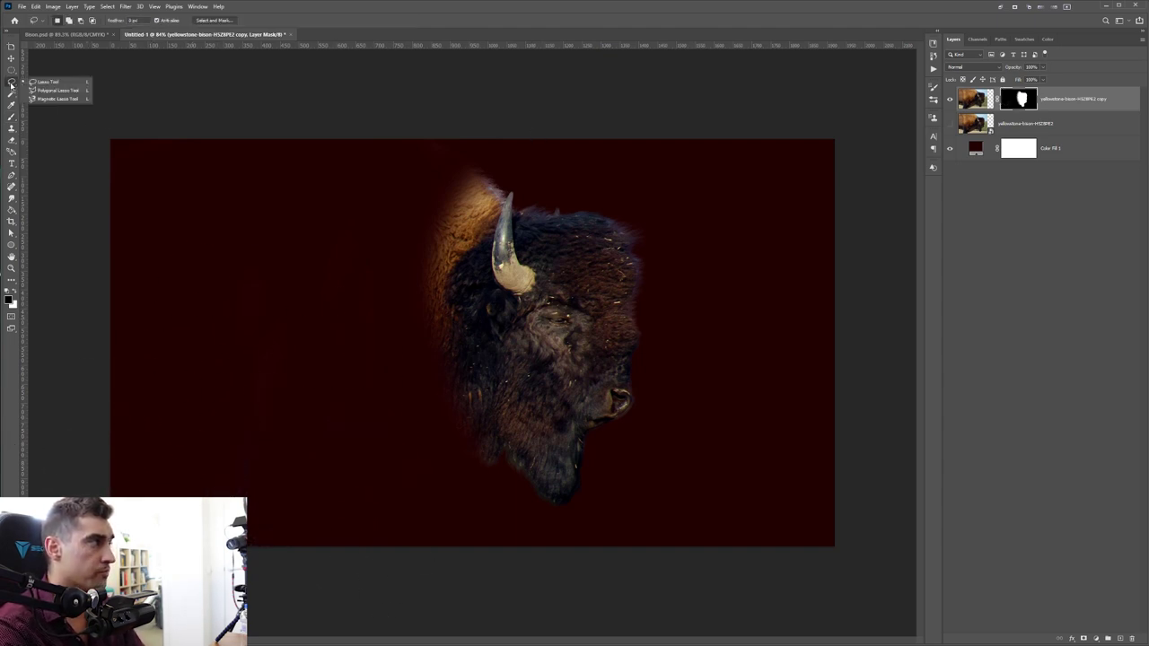
pyautogui.scroll(2, 527, 194)
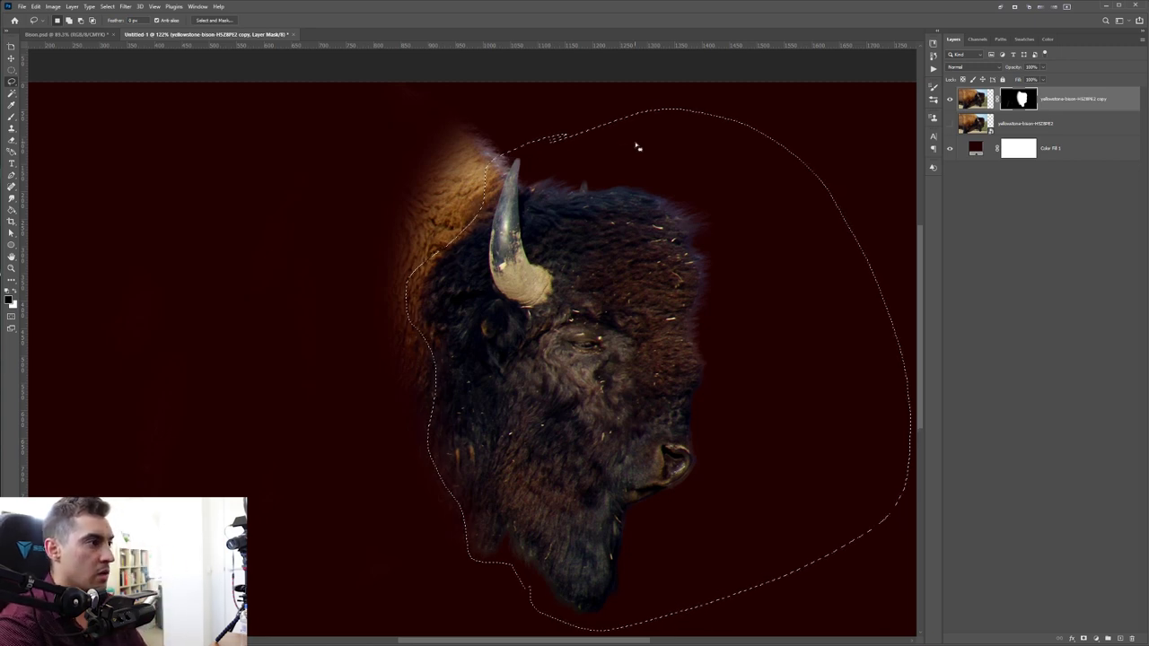
pyautogui.hotkey('ctrl', 'BackSpace')
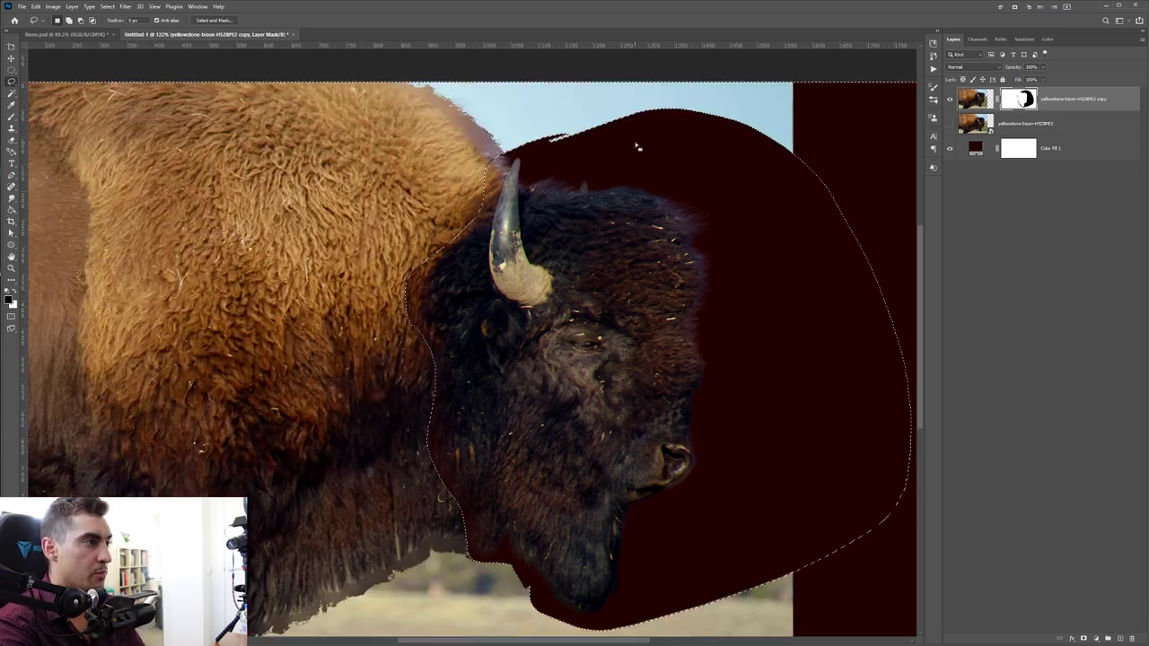
pyautogui.press('x')
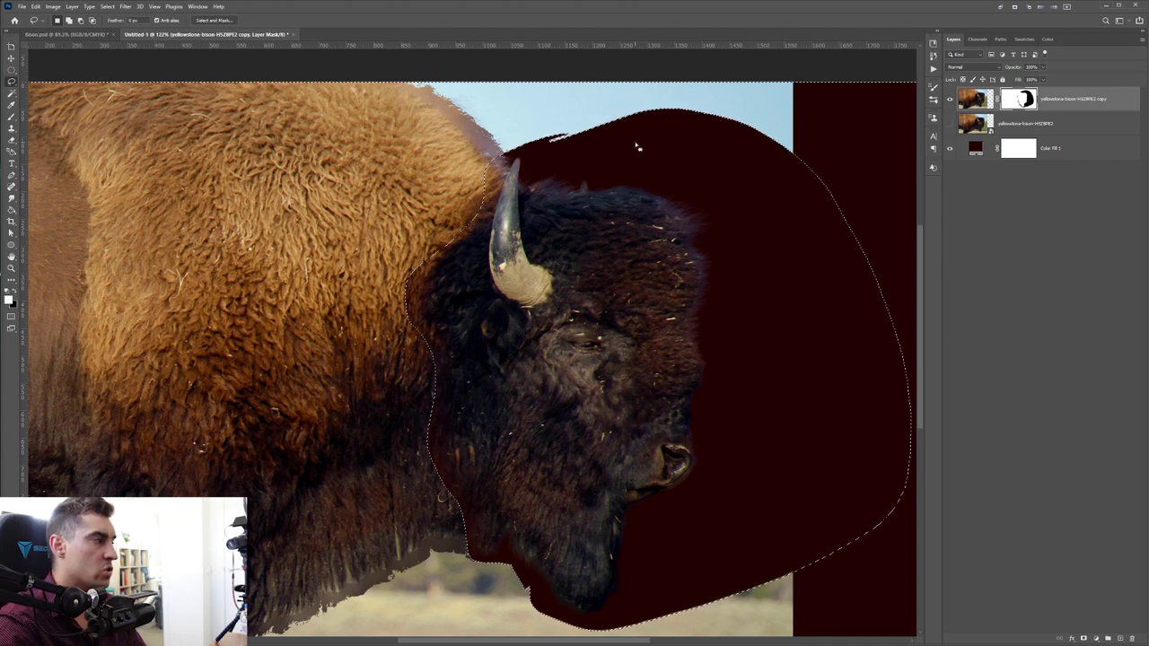
pyautogui.click(8, 300)
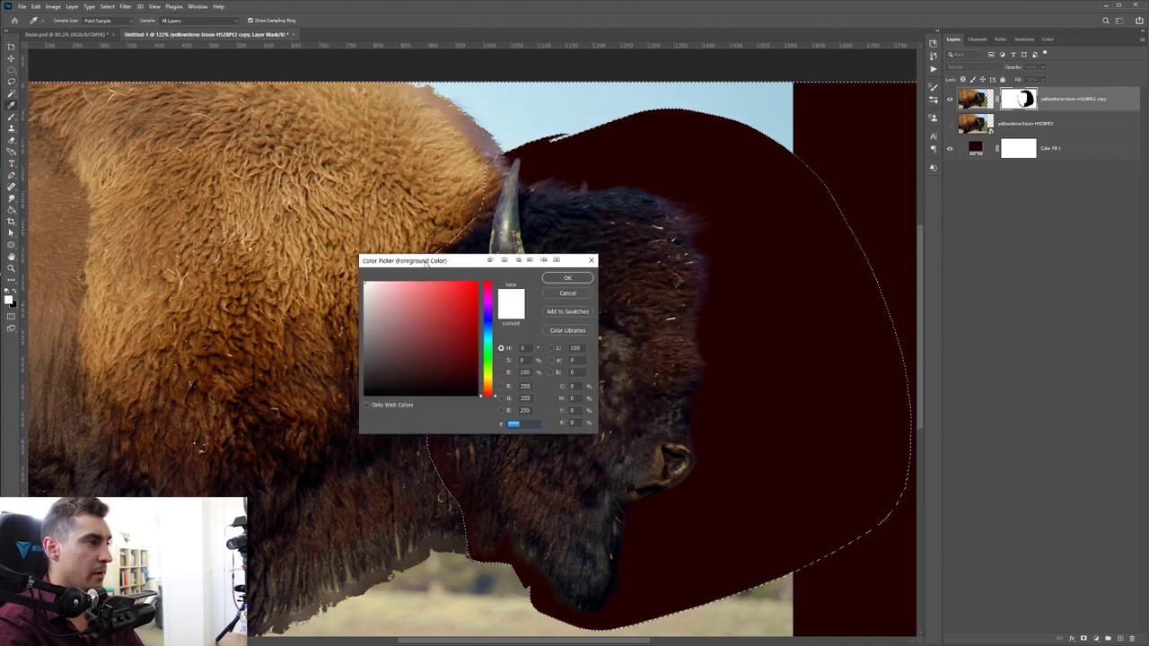
pyautogui.press('Escape')
pyautogui.hotkey('ctrl', 'BackSpace')
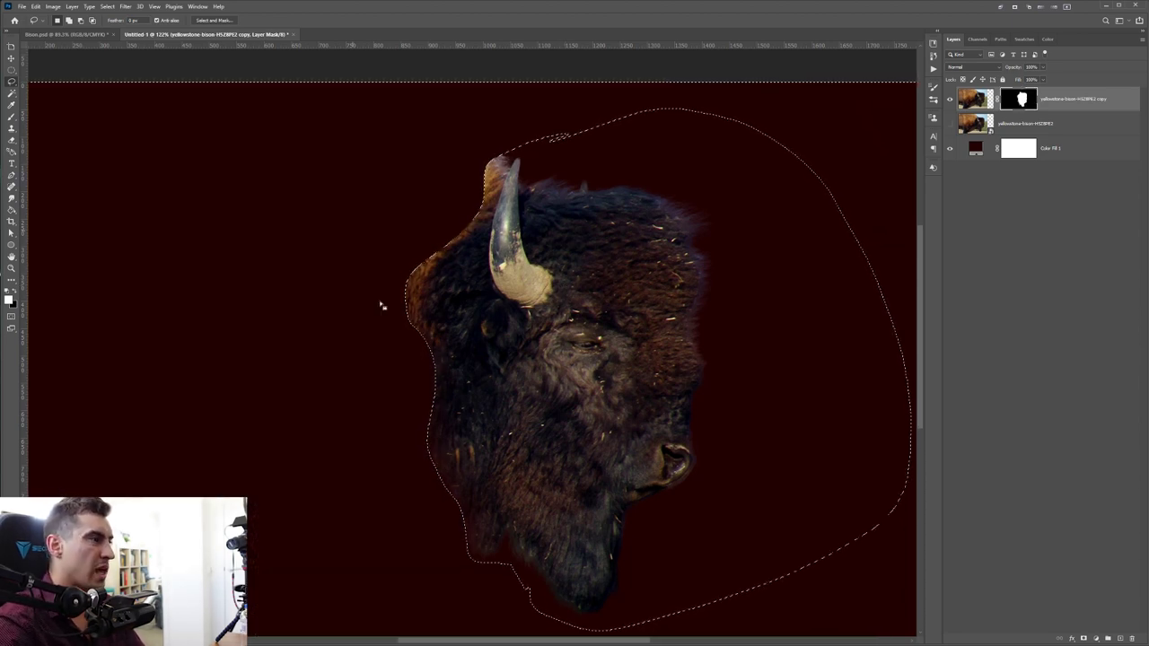
pyautogui.hotkey('ctrl', 'd')
pyautogui.hotkey('ctrl', 'f')
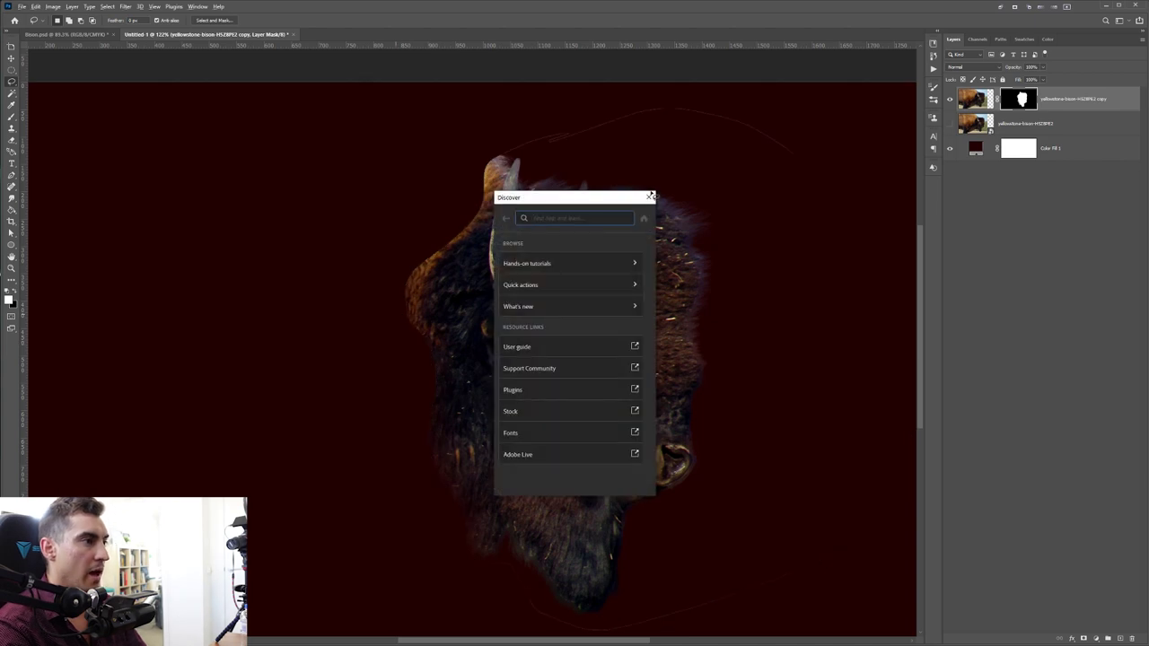
pyautogui.click(649, 196)
# Step: Paint black on the mask with a smaller brush to erase the faint leftover outline around the bison's head
pyautogui.press('b')
pyautogui.moveTo(744, 171); pyautogui.dragTo(656, 252)
pyautogui.scroll(5, 655, 252)
pyautogui.moveTo(727, 264); pyautogui.dragTo(552, 206)
pyautogui.hotkey('ctrl', 'z')
pyautogui.press('[')
pyautogui.press('[')
pyautogui.press('[')
pyautogui.press('[')
pyautogui.press('[')
pyautogui.press('[')
pyautogui.press('[')
pyautogui.press('[')
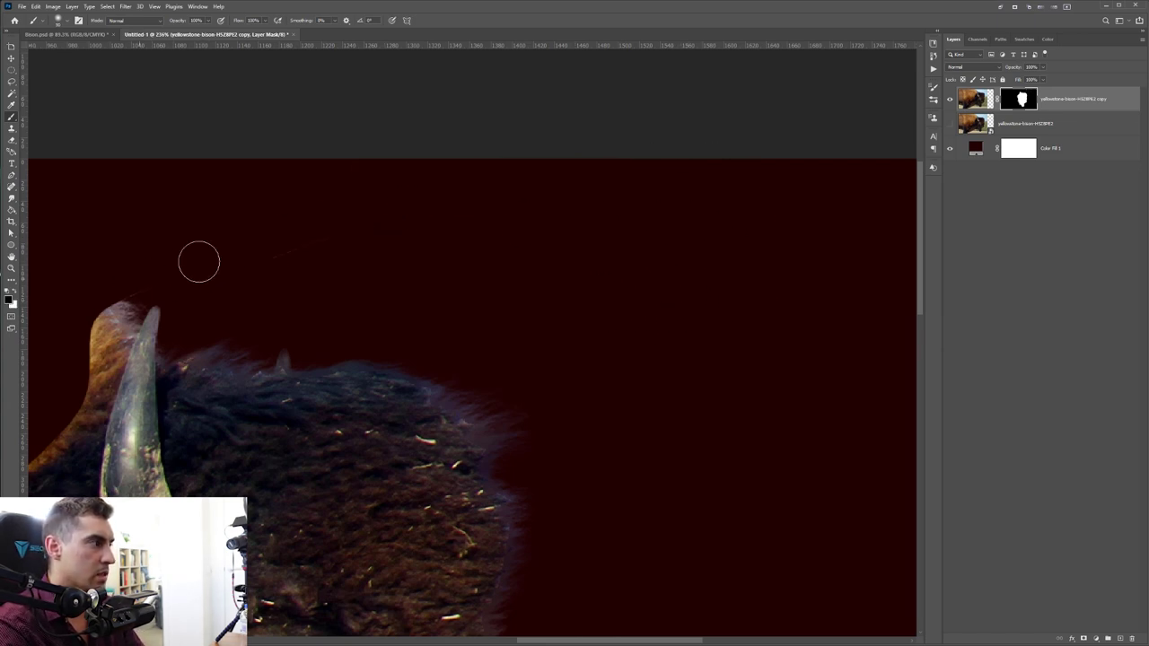
pyautogui.scroll(-5, 473, 255)
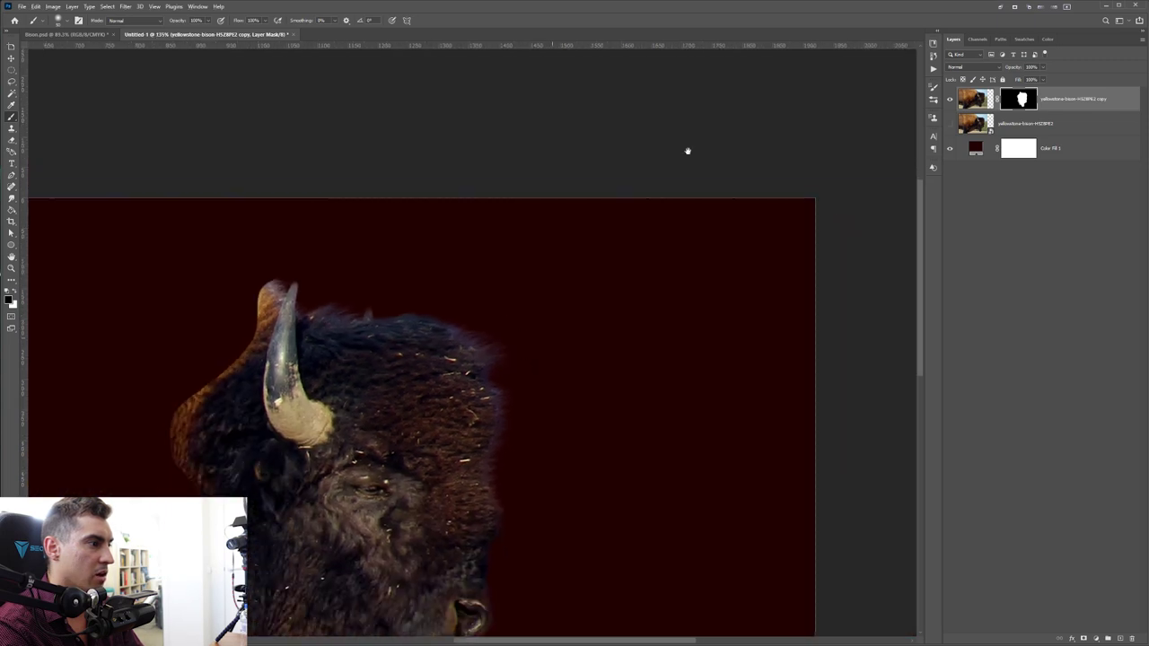
pyautogui.moveTo(540, 361); pyautogui.dragTo(742, 120)
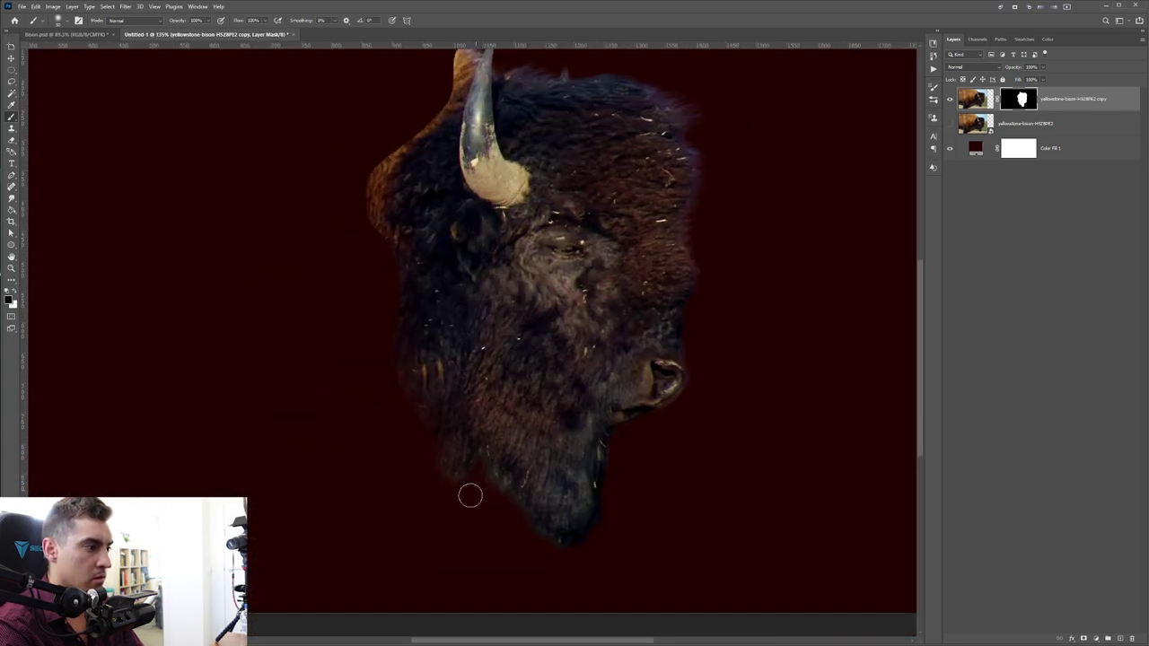
# Step: Free-transform the bison layer, scaling it down slightly and moving it so the head sits at the canvas centre
pyautogui.scroll(-3, 790, 429)
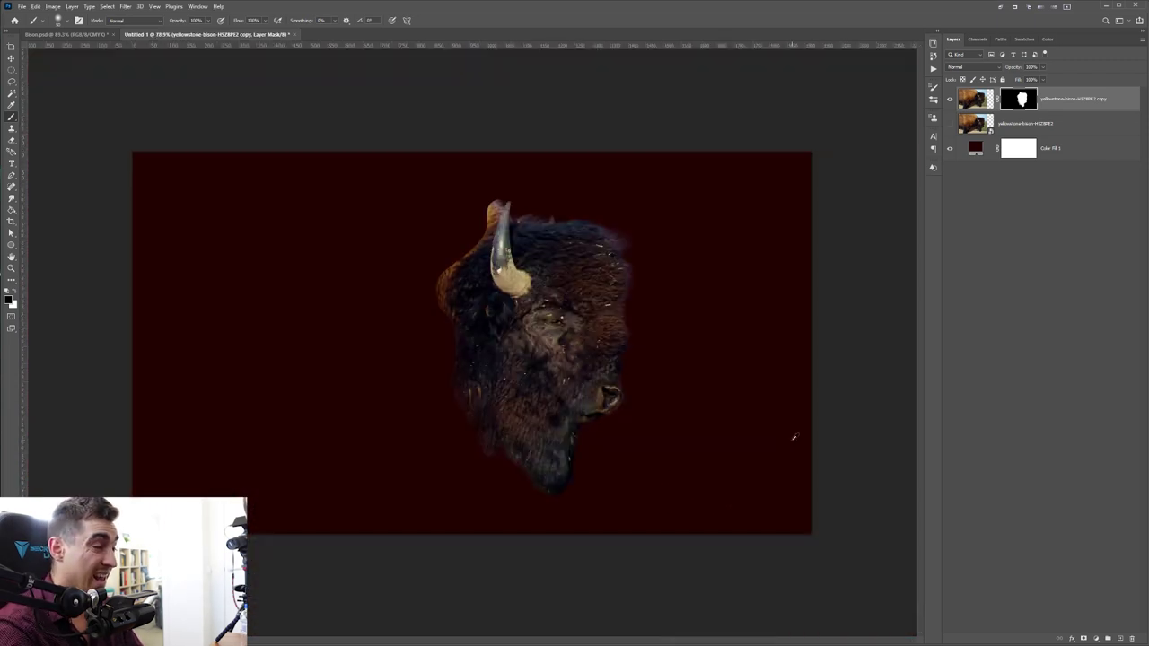
pyautogui.scroll(-2, 800, 289)
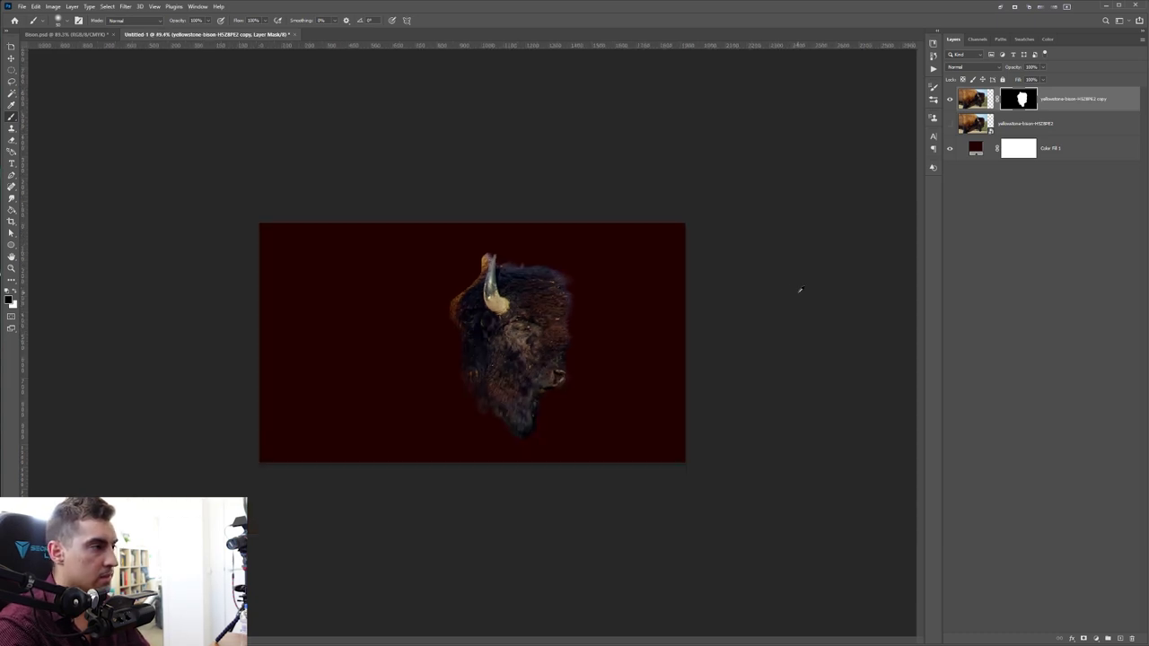
pyautogui.scroll(5, 628, 231)
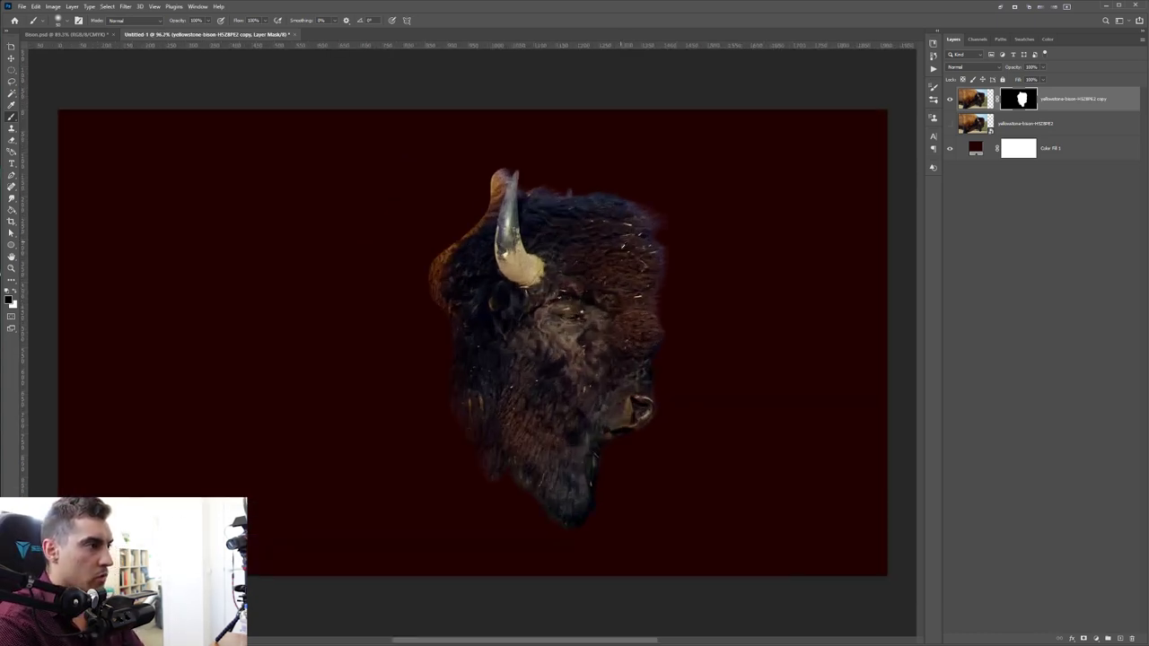
pyautogui.scroll(-1, 569, 223)
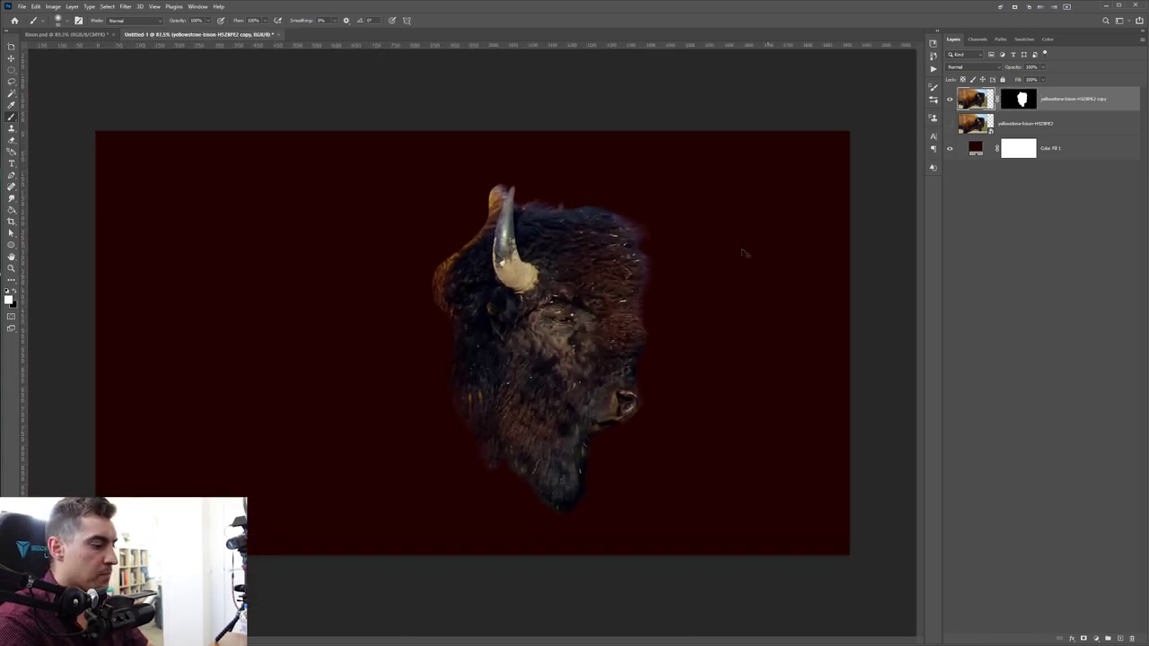
pyautogui.hotkey('ctrl', 't')
pyautogui.moveTo(194, 359); pyautogui.dragTo(143, 355)
pyautogui.moveTo(655, 354); pyautogui.dragTo(611, 355)
pyautogui.moveTo(537, 337); pyautogui.dragTo(551, 336)
pyautogui.press('Return')
# Step: Paint black on the bison layer's mask over the leftover sky and grass strips along the canvas's upper and lower edges
pyautogui.click(1007, 100)
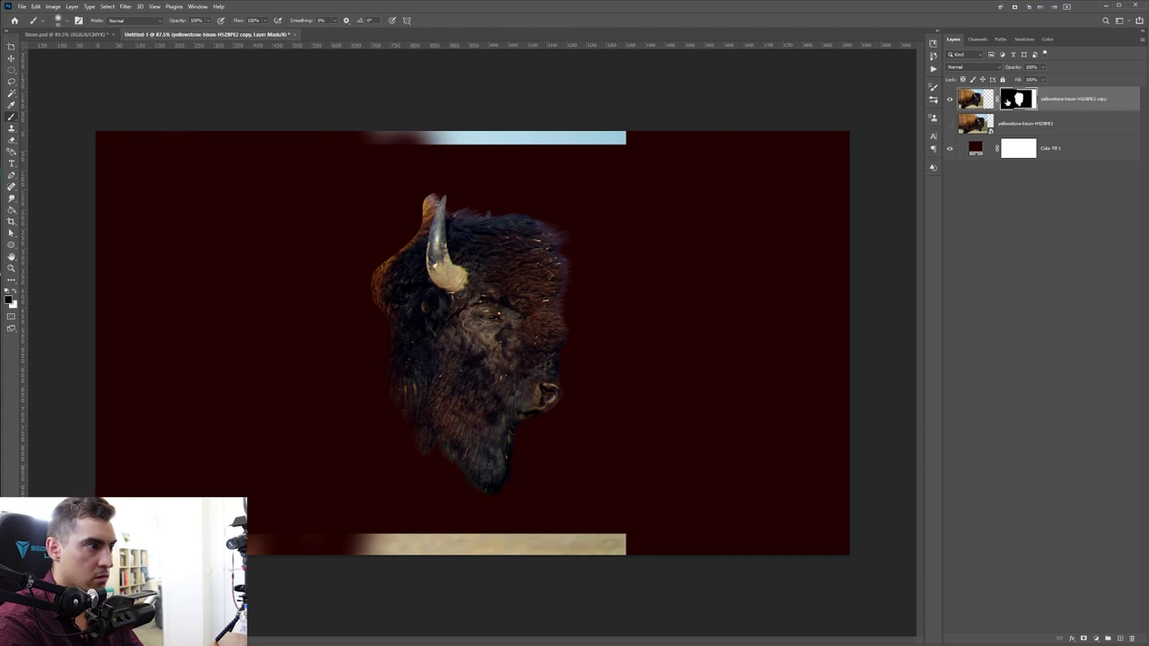
pyautogui.moveTo(642, 134)
pyautogui.mouseDown()
pyautogui.moveTo(244, 138)
pyautogui.moveTo(647, 149)
pyautogui.moveTo(684, 135)
pyautogui.mouseUp()
pyautogui.moveTo(252, 546); pyautogui.dragTo(654, 552)
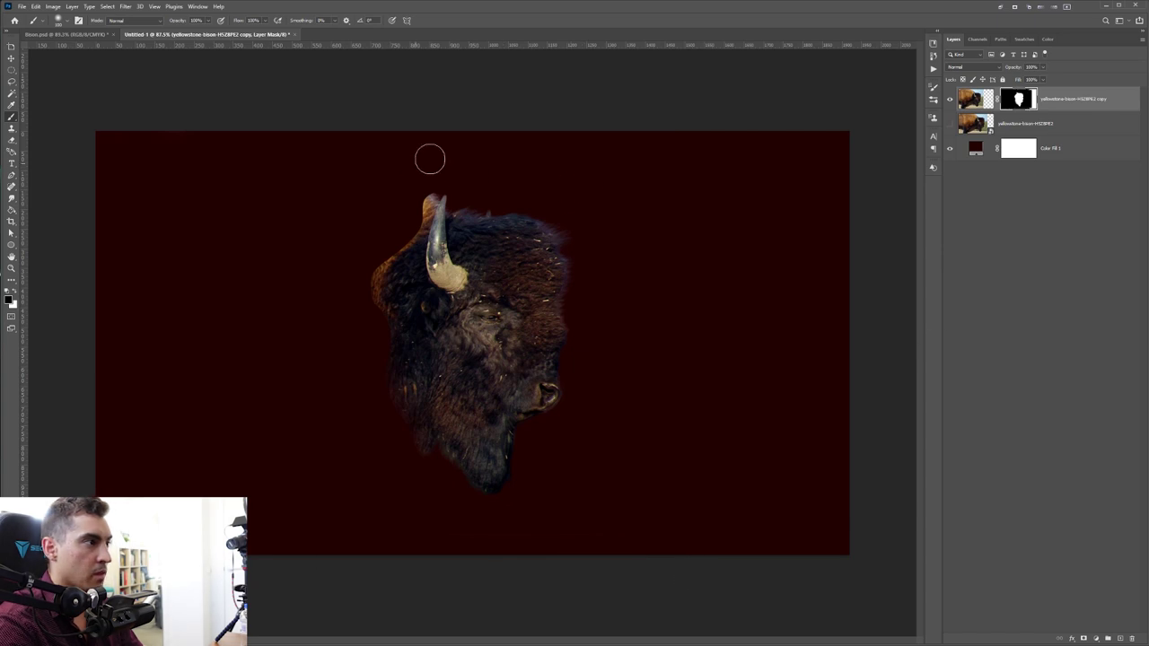
pyautogui.rightClick(1076, 100)
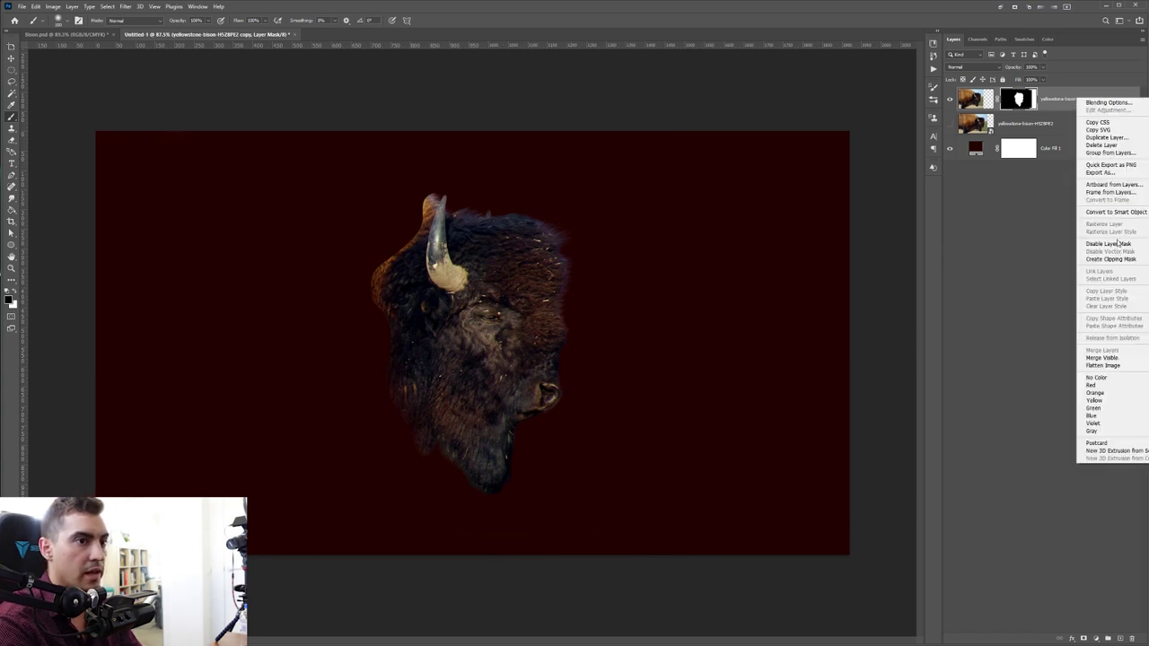
pyautogui.rightClick(1081, 94)
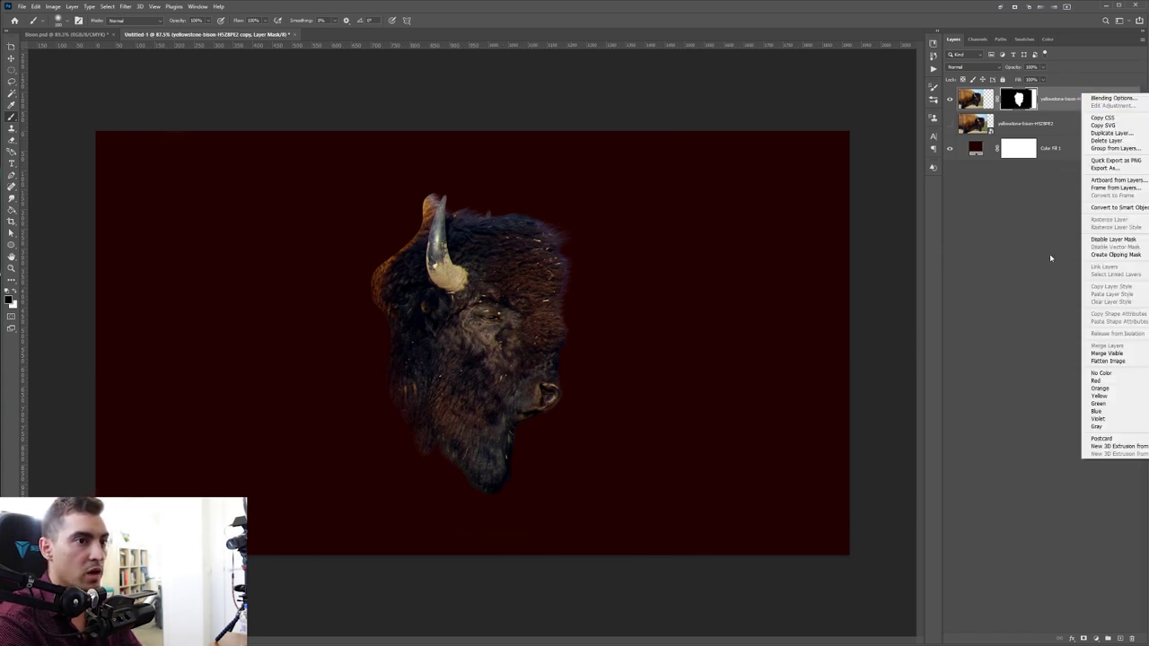
pyautogui.click(1115, 208)
# Step: Place the pink-lit, dark rocky and snowy mountain photos from the Double Exposure folder above the bison, shifting the snowy one slightly left
pyautogui.click(975, 99)
pyautogui.press('v')
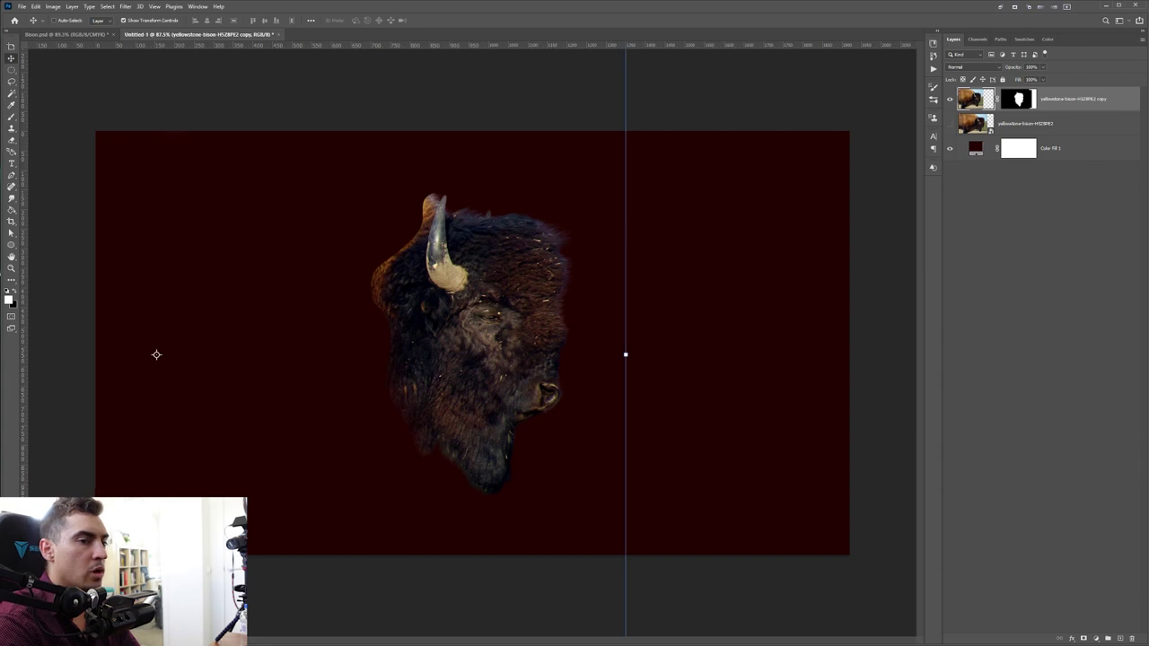
pyautogui.hotkey('alt', 'Tab')
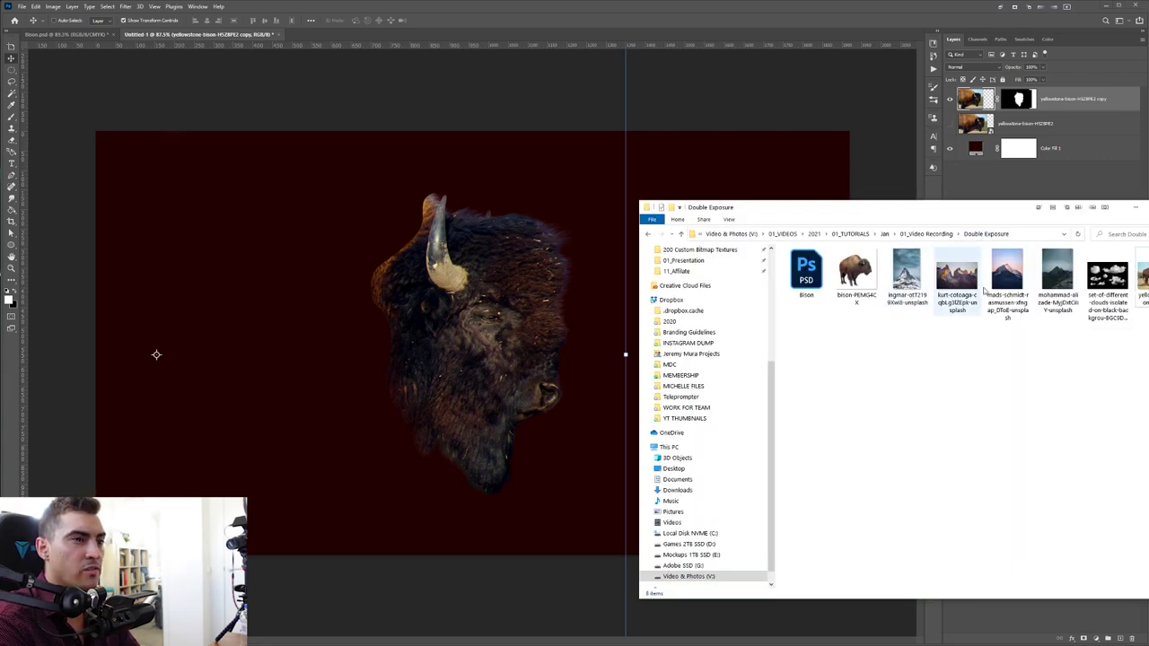
pyautogui.click(906, 274)
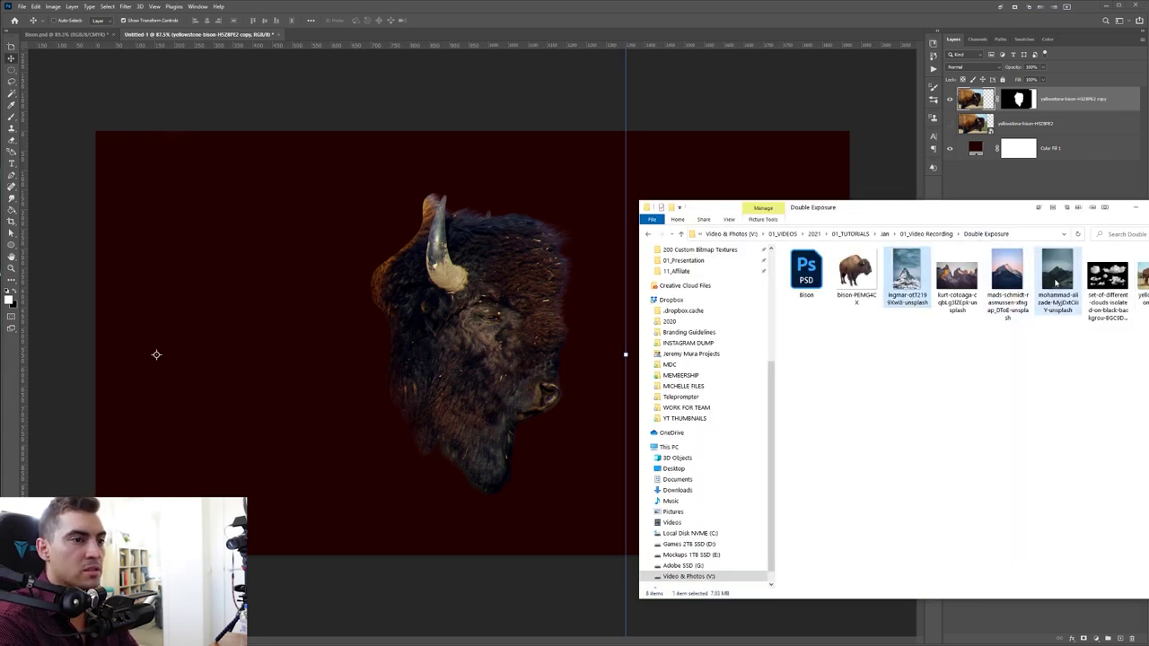
pyautogui.moveTo(1059, 302); pyautogui.dragTo(280, 331)
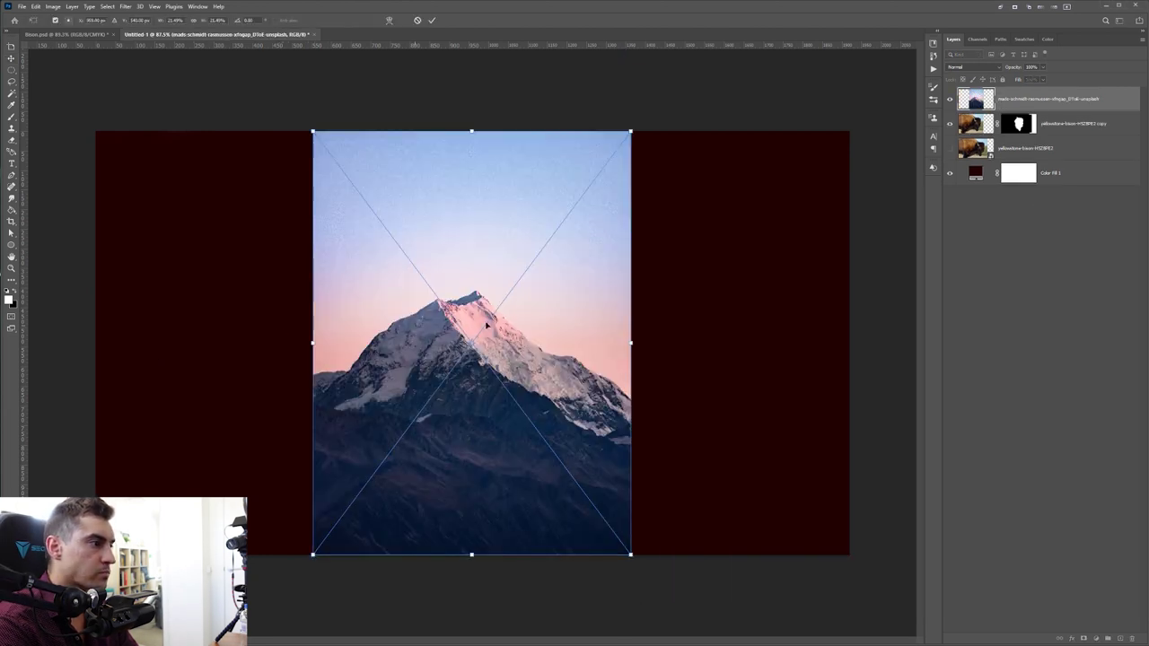
pyautogui.press('Return')
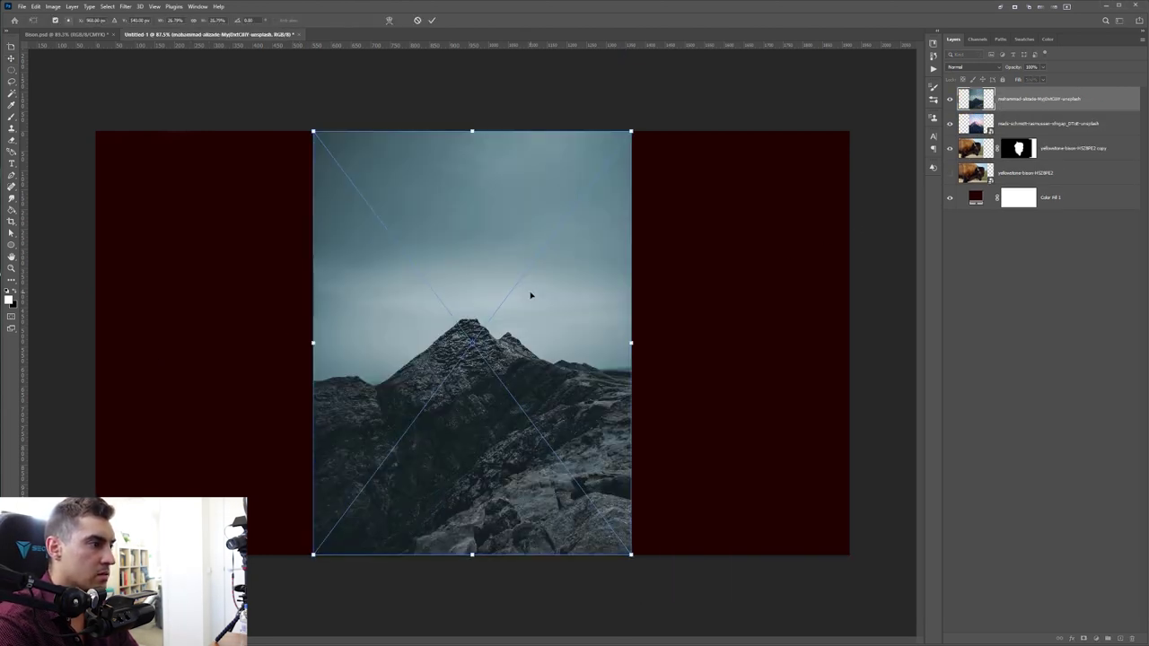
pyautogui.press('Return')
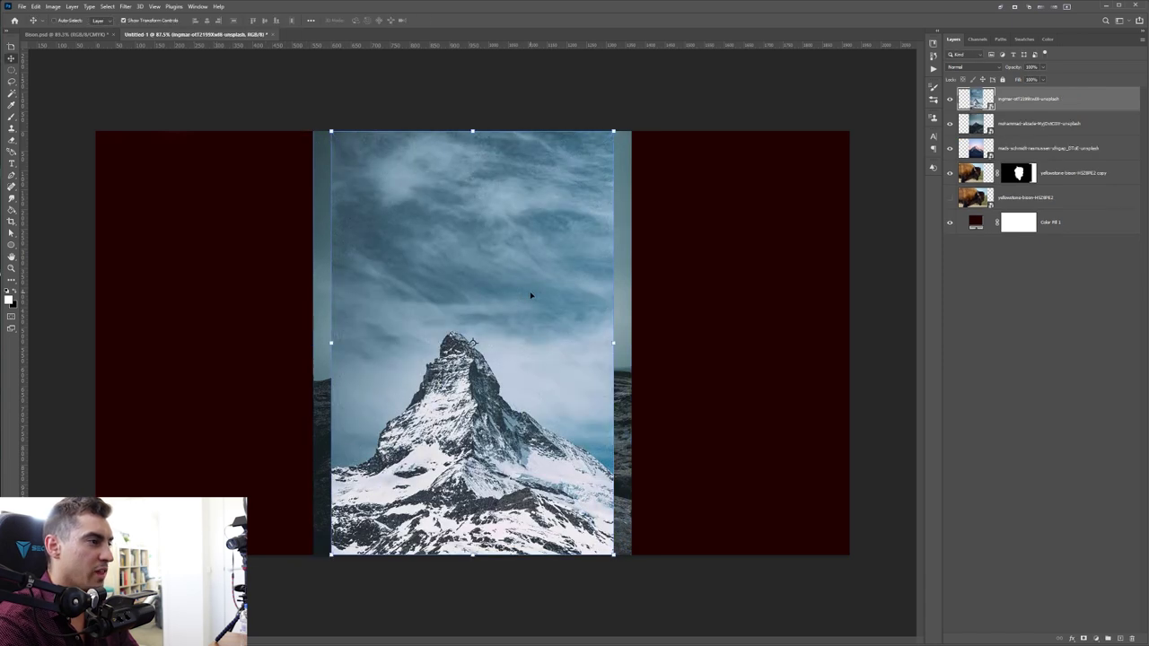
pyautogui.moveTo(530, 295)
pyautogui.mouseDown()
pyautogui.moveTo(371, 287)
pyautogui.moveTo(597, 261)
pyautogui.moveTo(520, 292)
pyautogui.mouseUp()
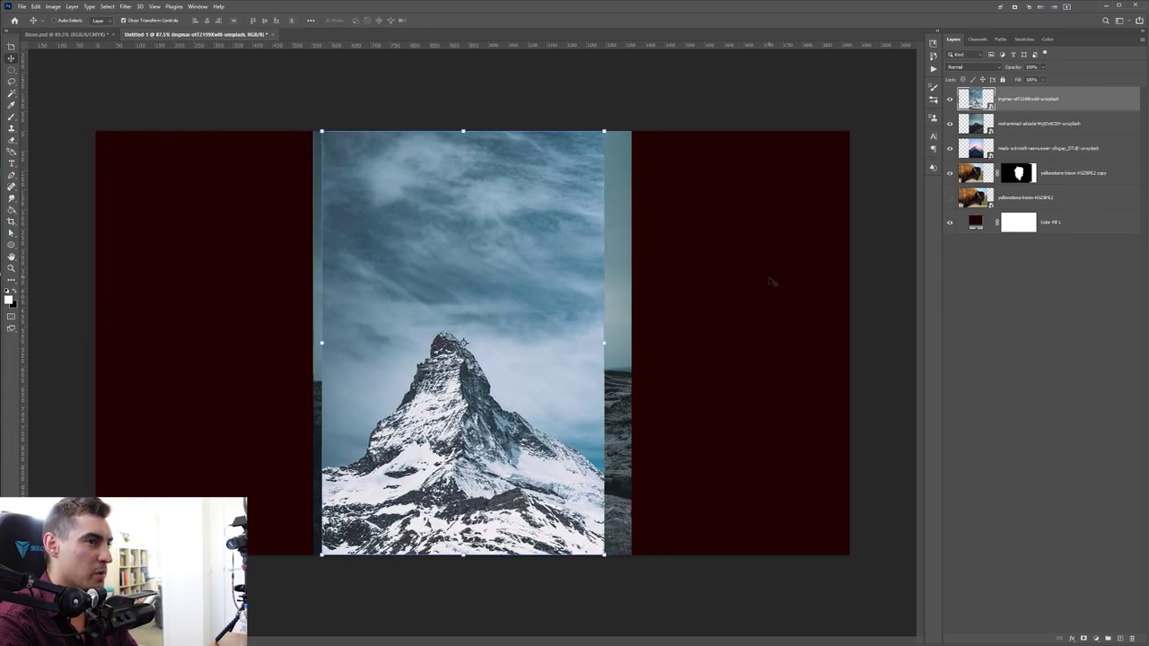
# Step: Move the three mountain layers below the masked bison layer, and the hidden original bison layer directly above Color Fill 1
pyautogui.click(1029, 155)
pyautogui.keyDown('shift'); pyautogui.click(1029, 101); pyautogui.keyUp('shift')
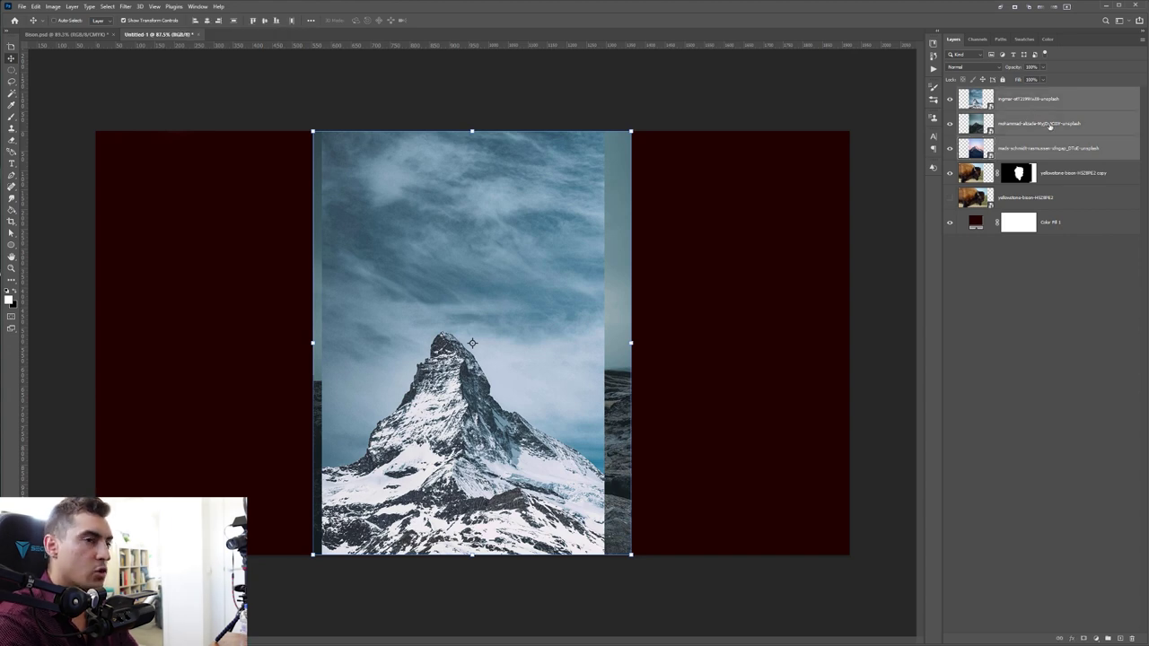
pyautogui.click(1054, 99)
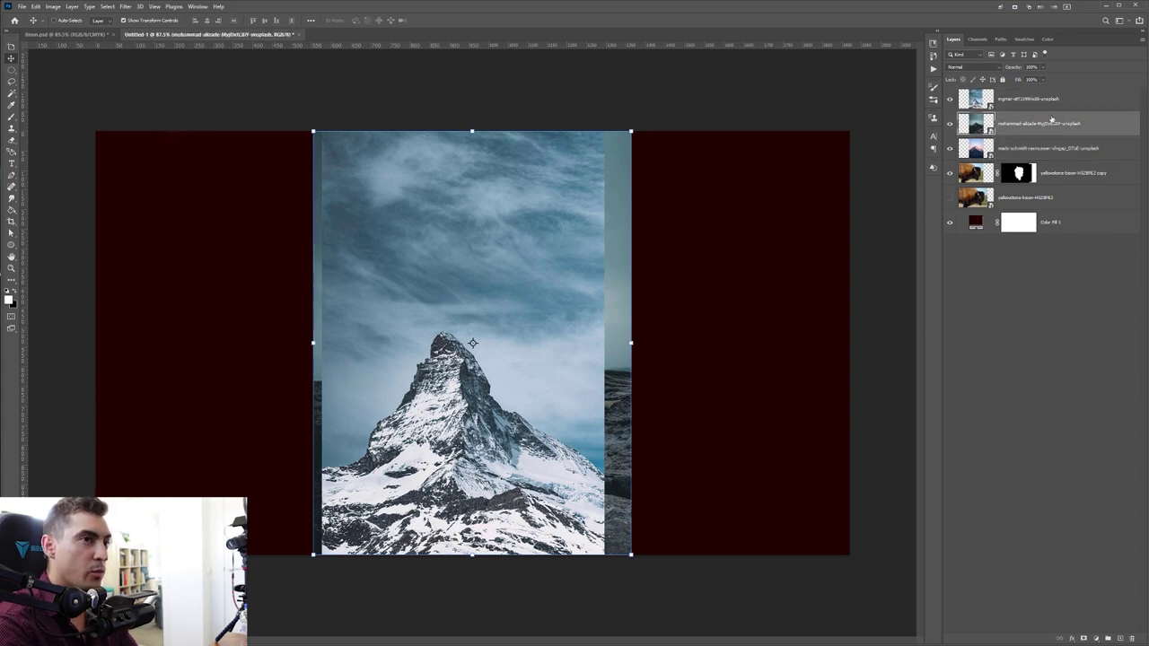
pyautogui.keyDown('shift'); pyautogui.click(1049, 146); pyautogui.keyUp('shift')
pyautogui.moveTo(1048, 146); pyautogui.dragTo(1034, 216)
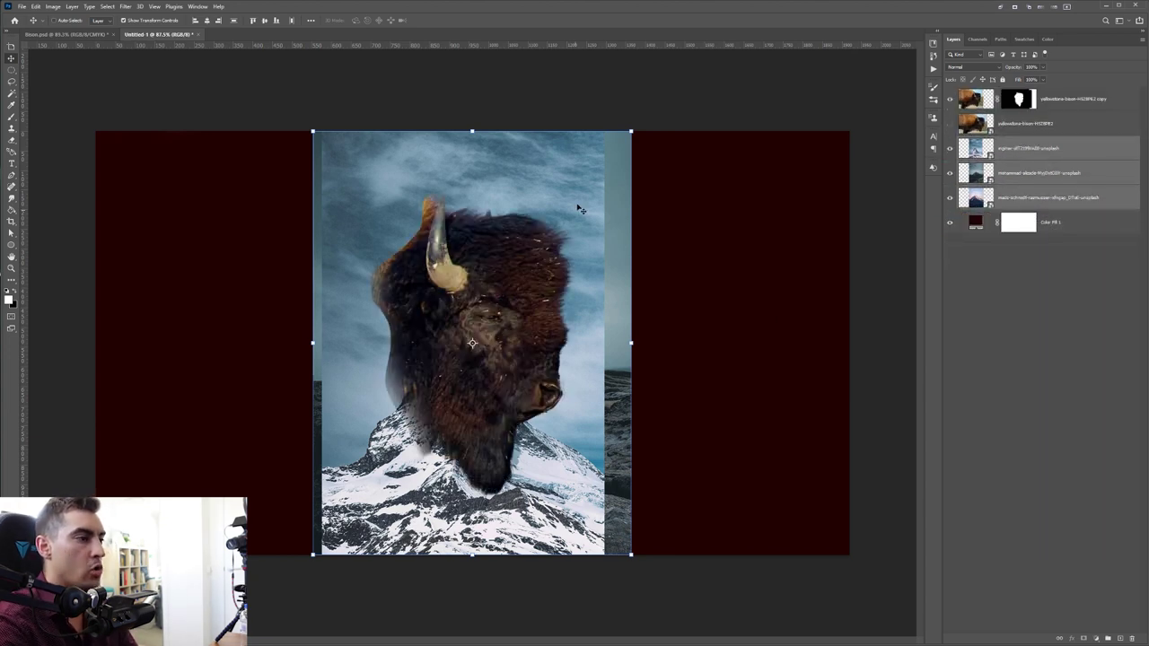
pyautogui.moveTo(1032, 123); pyautogui.dragTo(970, 193)
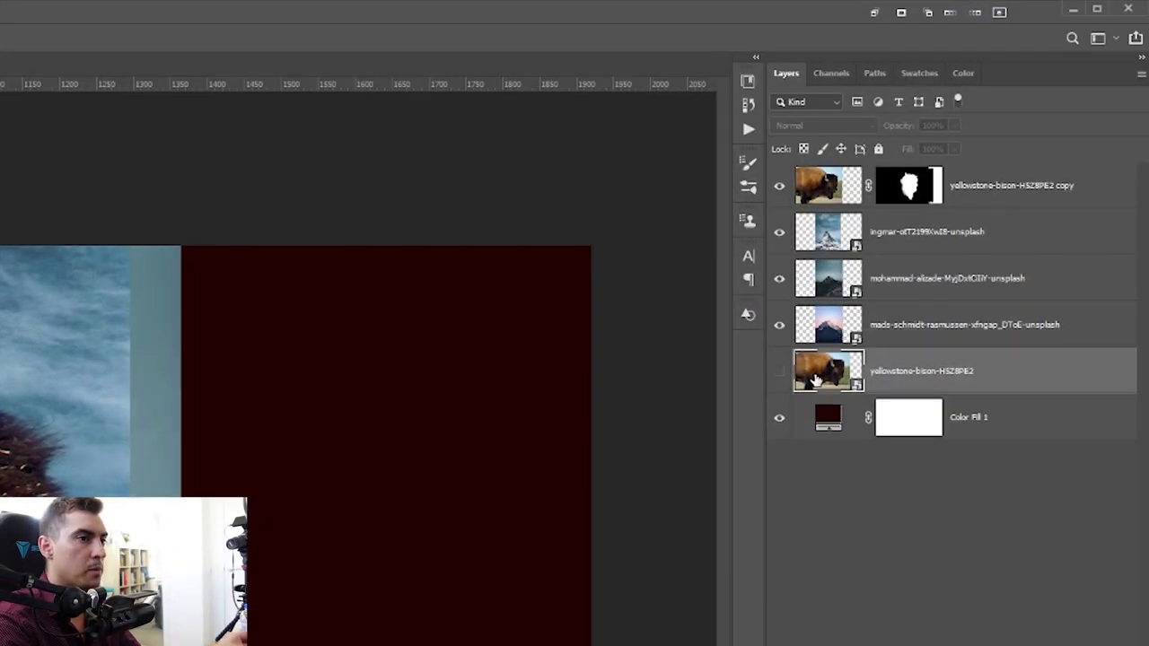
# Step: Lock the hidden original bison layer and unlock it again
pyautogui.click(879, 149)
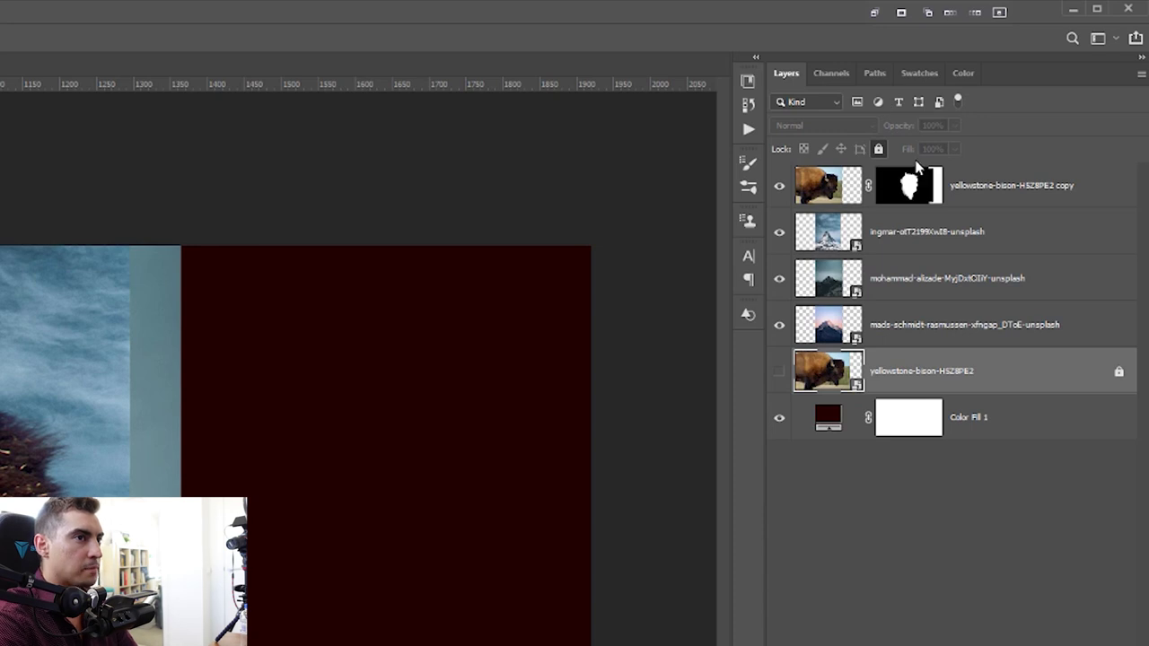
pyautogui.click(1030, 194)
pyautogui.click(1106, 369)
pyautogui.click(1119, 375)
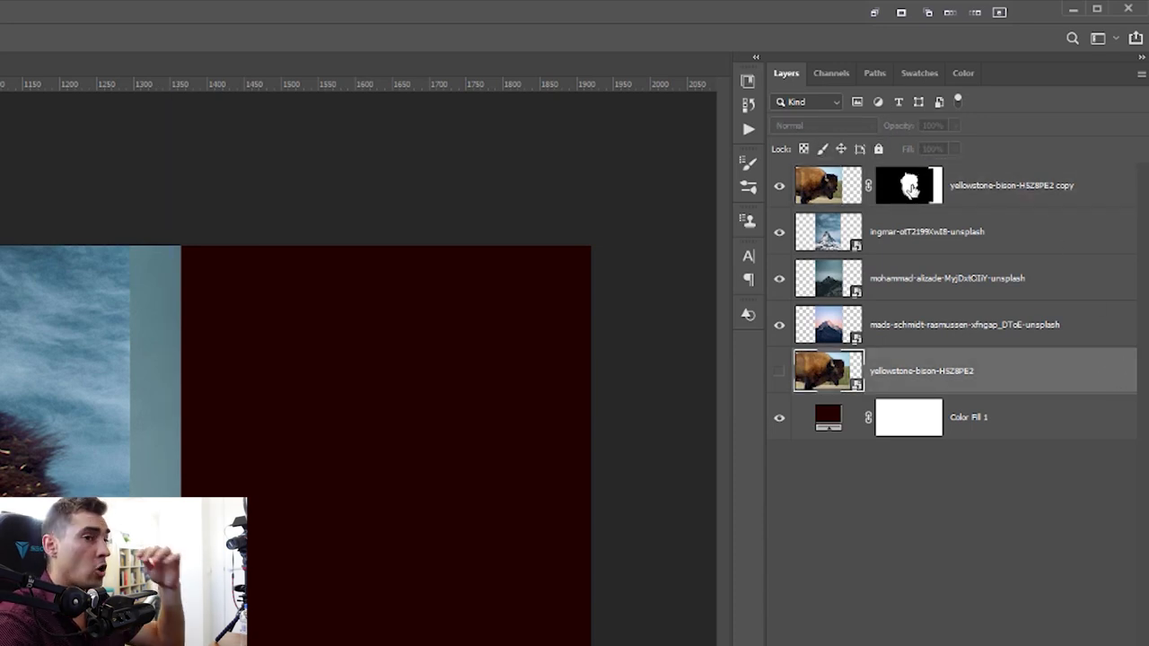
# Step: Load the masked bison layer's mask as a selection to check its outline, and deselect
pyautogui.keyDown('ctrl'); pyautogui.click(909, 186); pyautogui.keyUp('ctrl')
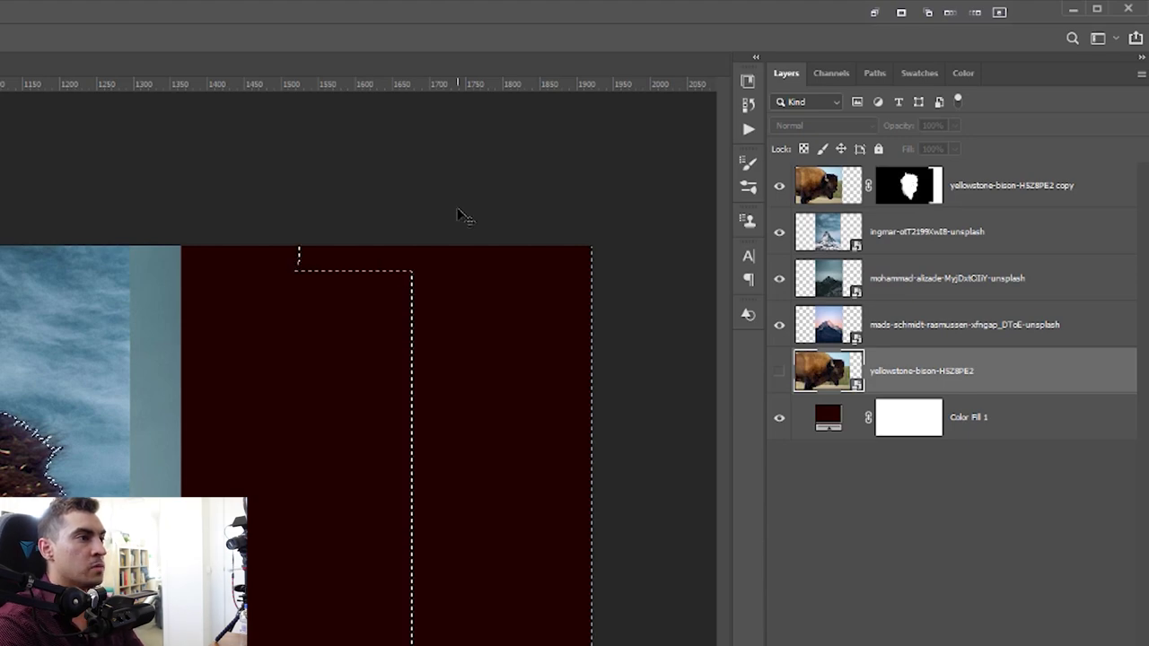
pyautogui.scroll(1, 106, 471)
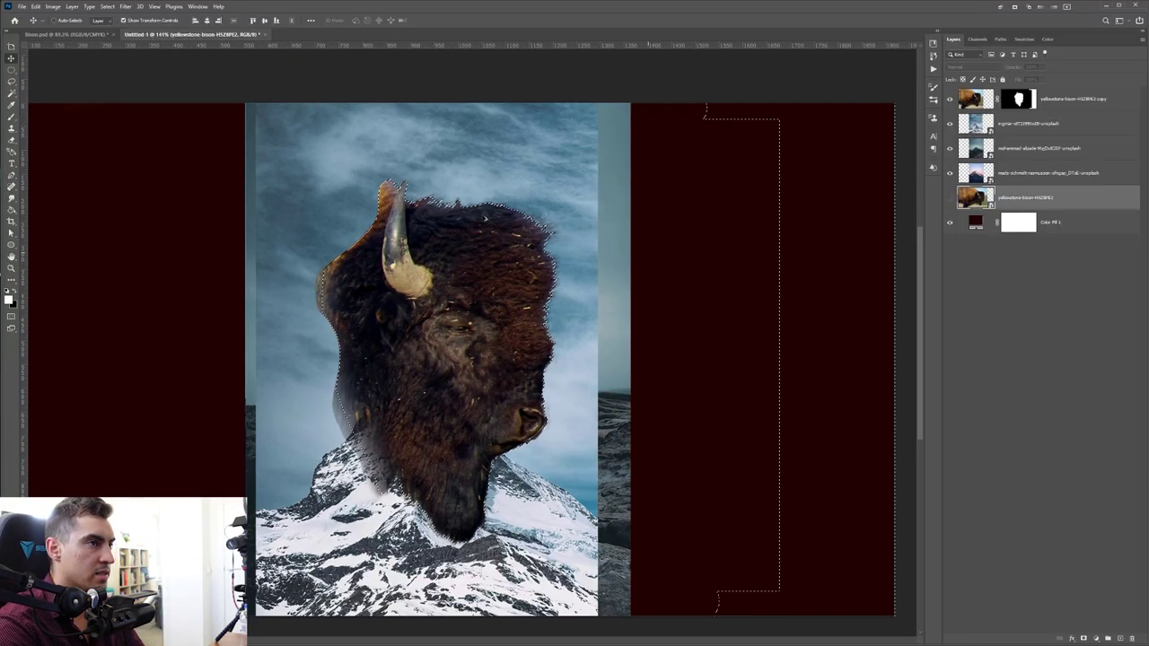
pyautogui.scroll(-1, 485, 219)
pyautogui.click(1055, 98)
pyautogui.rightClick(1093, 98)
pyautogui.click(755, 141)
pyautogui.hotkey('ctrl', 'd')
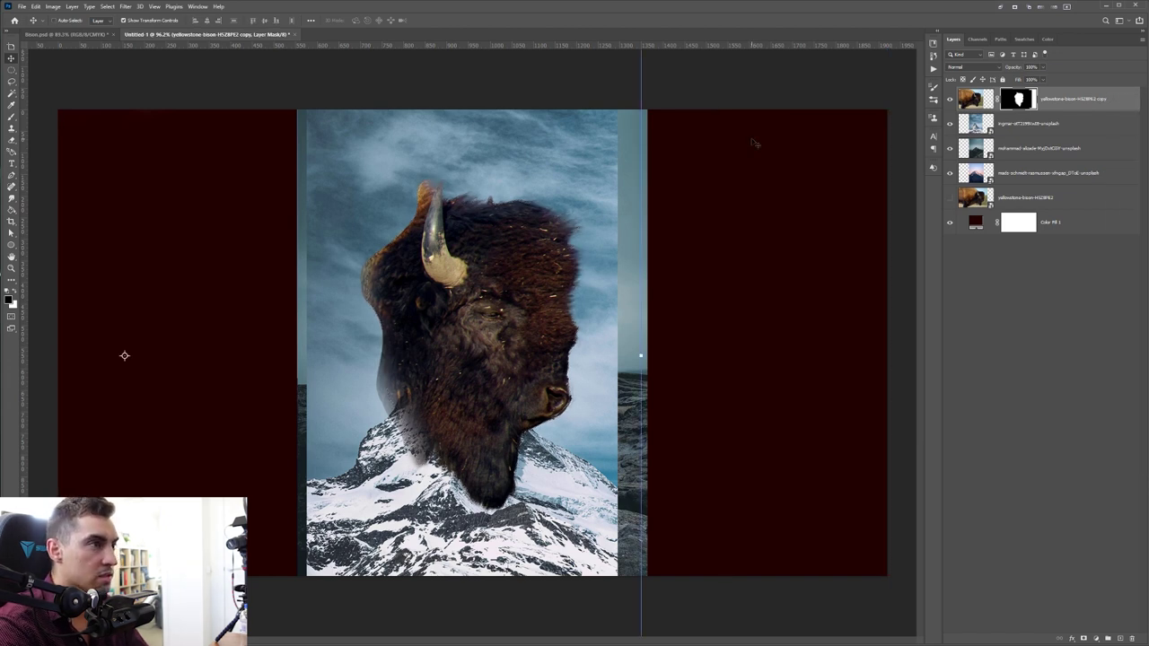
# Step: Lasso around the bison's head, fill the leftover white area of its mask outside the head with black, and deselect
pyautogui.press('m')
pyautogui.press('b')
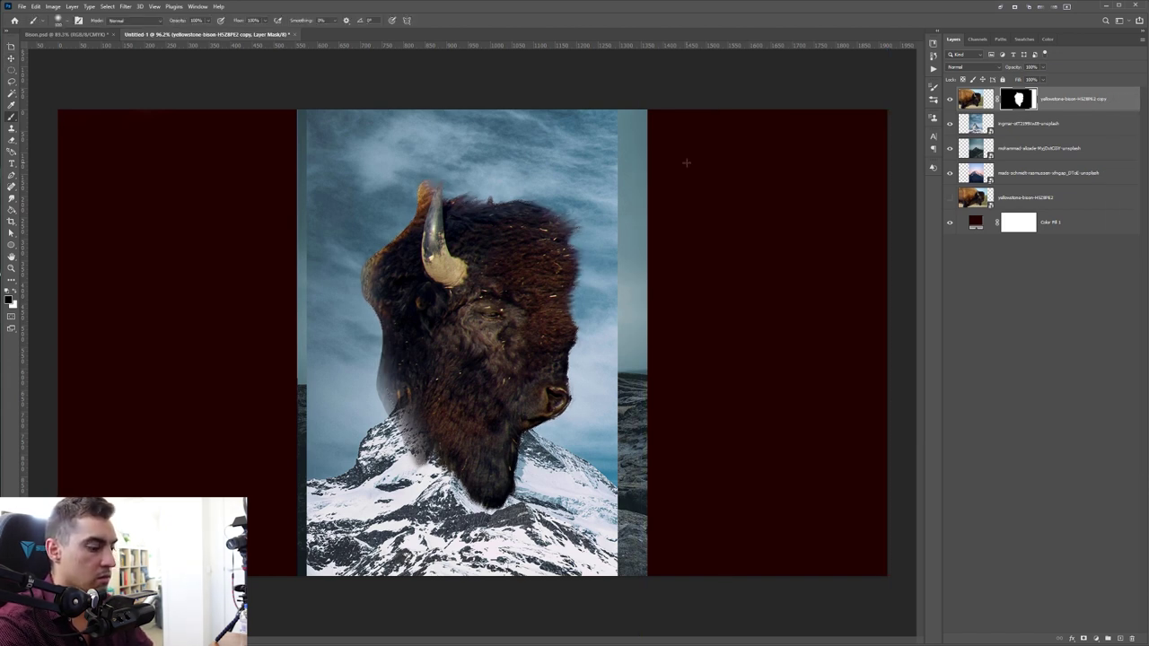
pyautogui.press('l')
pyautogui.moveTo(401, 156)
pyautogui.mouseDown()
pyautogui.moveTo(770, 315)
pyautogui.moveTo(256, 218)
pyautogui.moveTo(344, 159)
pyautogui.mouseUp()
pyautogui.hotkey('ctrl', 'BackSpace')
pyautogui.hotkey('ctrl', 'z')
pyautogui.press('x')
pyautogui.hotkey('ctrl', 'BackSpace')
pyautogui.press('x')
pyautogui.hotkey('alt', 'BackSpace')
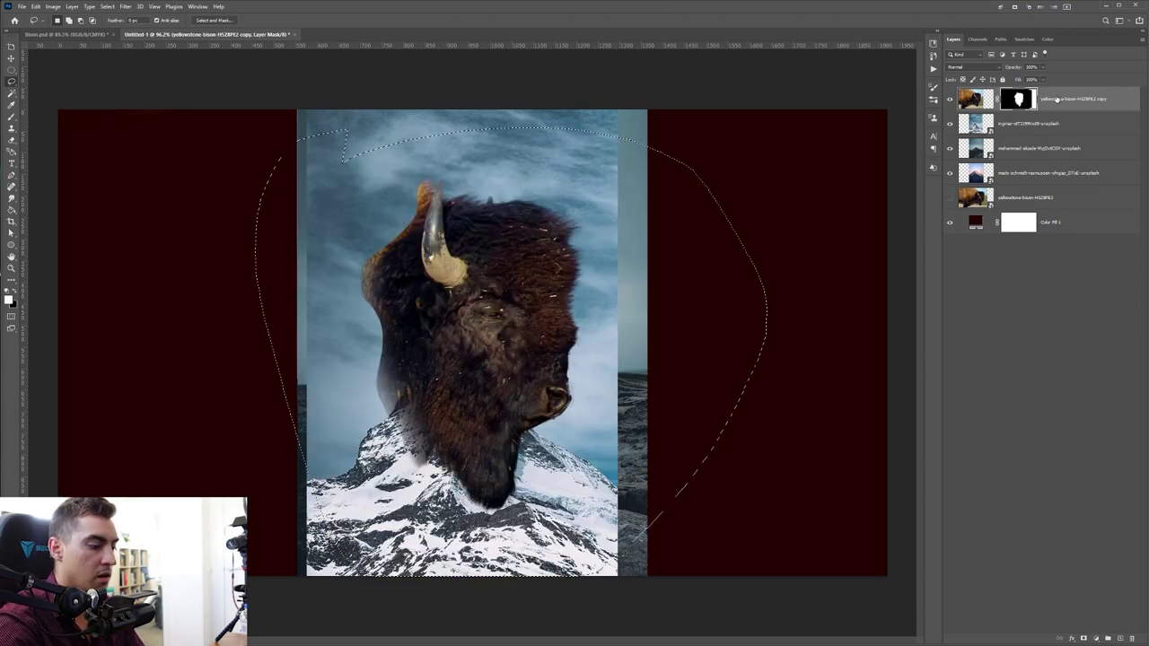
pyautogui.hotkey('ctrl', 'd')
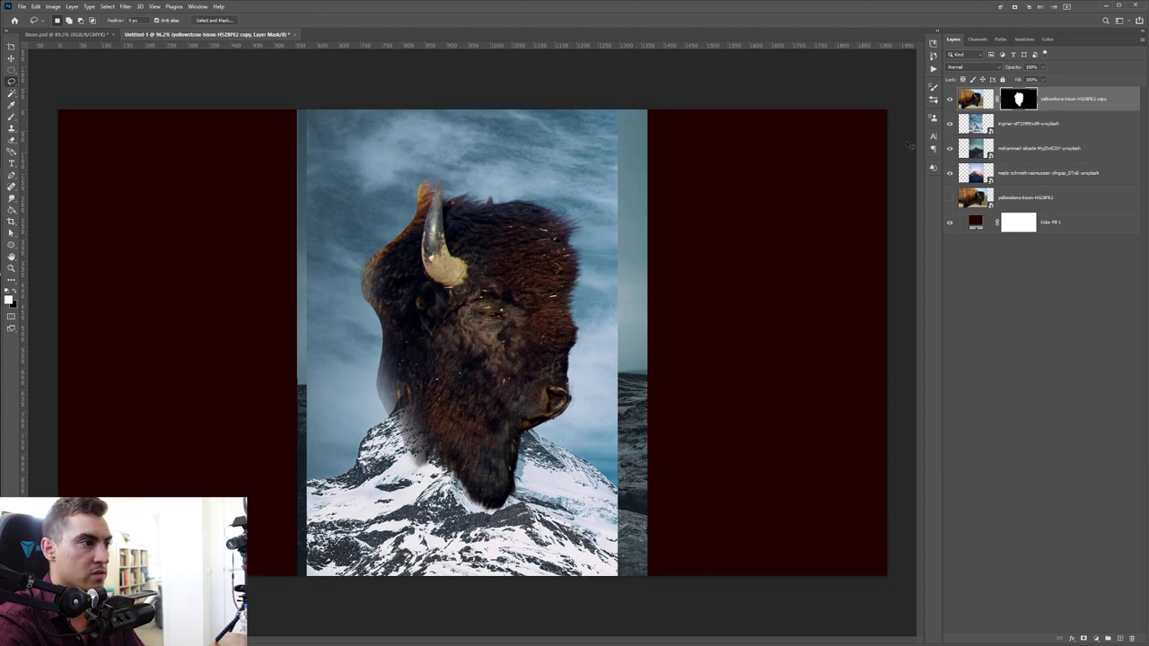
pyautogui.keyDown('ctrl'); pyautogui.click(1014, 101); pyautogui.keyUp('ctrl')
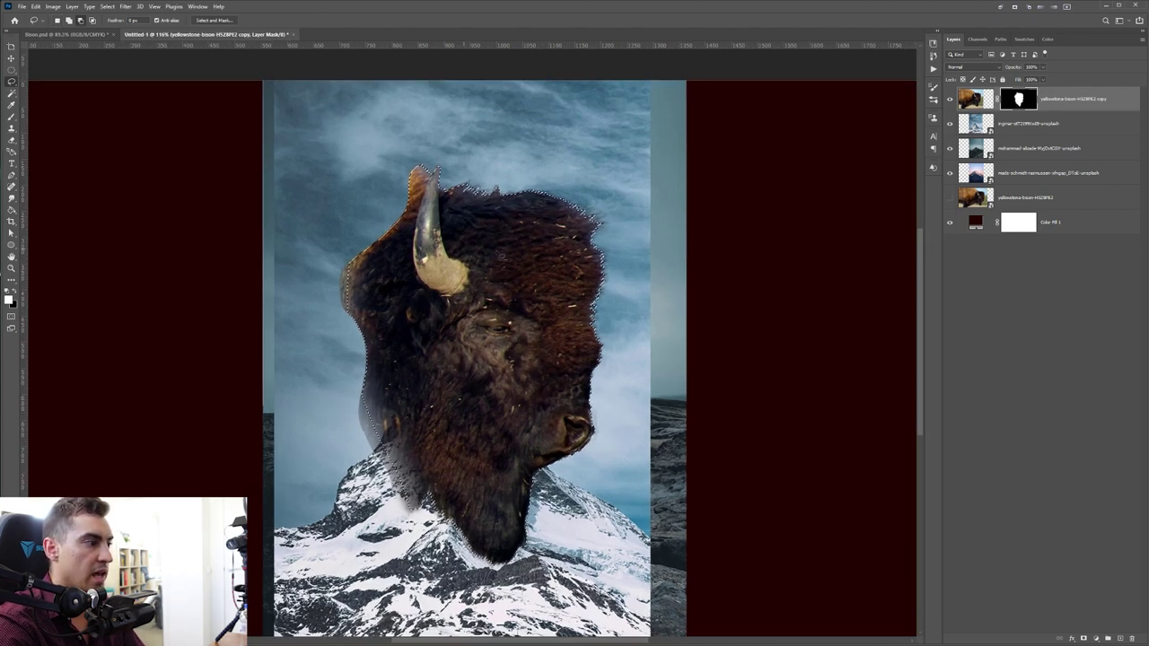
pyautogui.hotkey('ctrl', '+')
pyautogui.moveTo(1014, 100); pyautogui.dragTo(1018, 222)
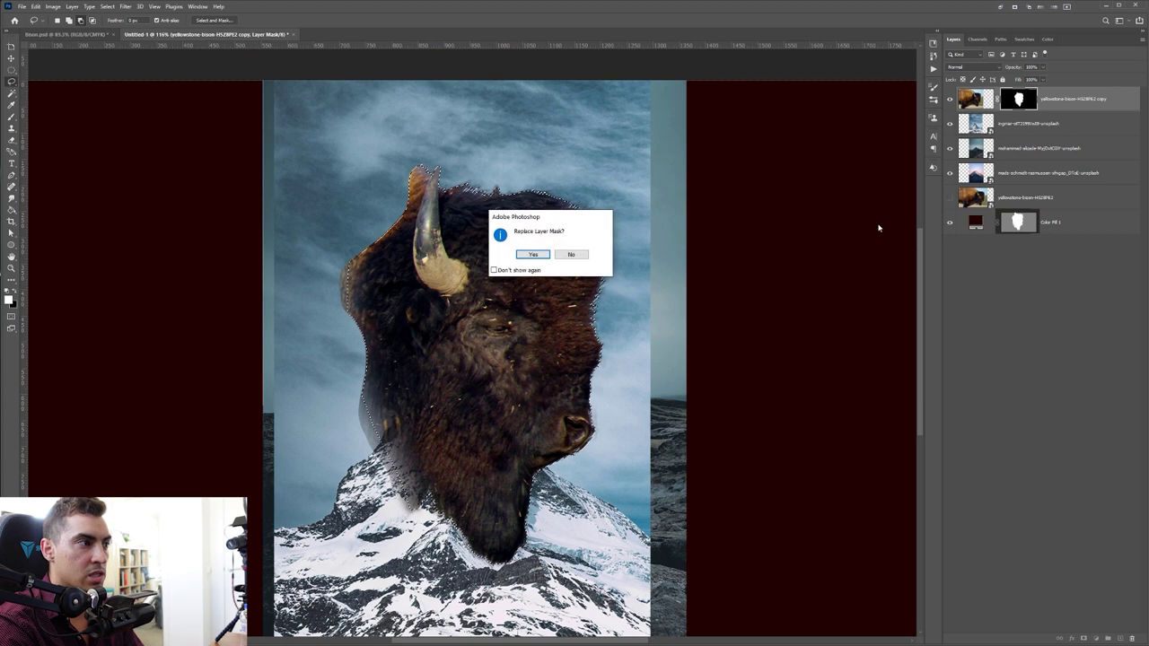
pyautogui.click(571, 254)
# Step: Duplicate the masked bison layer, place the duplicate directly above the hidden original bison layer, hide it and clear the selection
pyautogui.hotkey('ctrl', 'j')
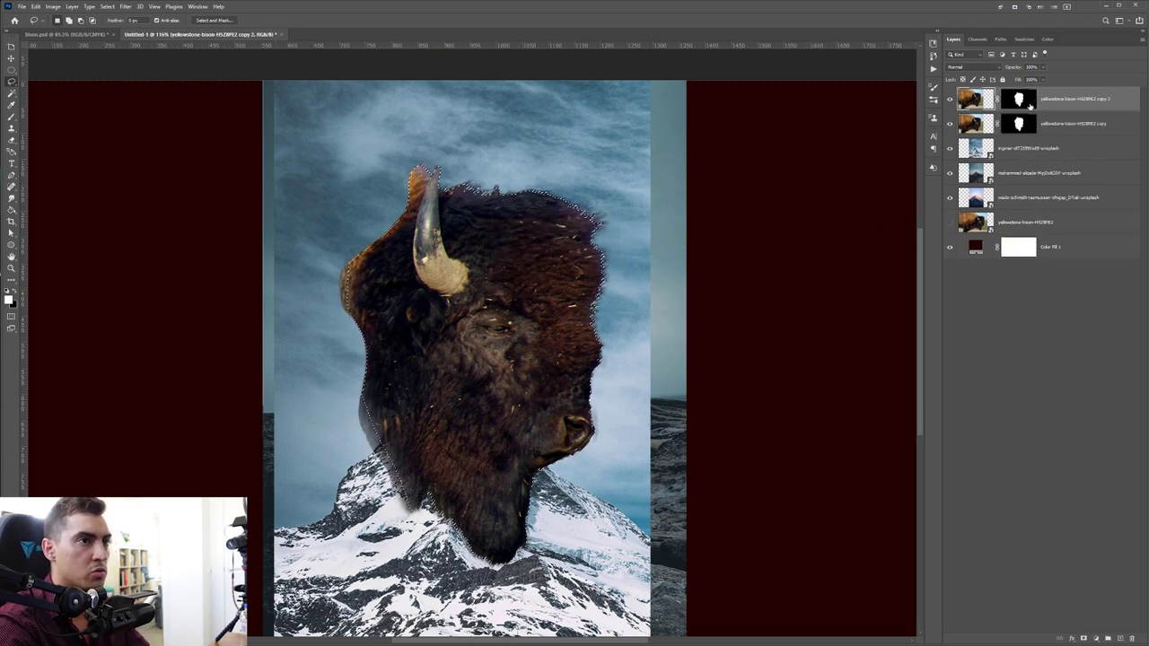
pyautogui.moveTo(987, 100)
pyautogui.mouseDown()
pyautogui.moveTo(988, 225)
pyautogui.moveTo(981, 205)
pyautogui.mouseUp()
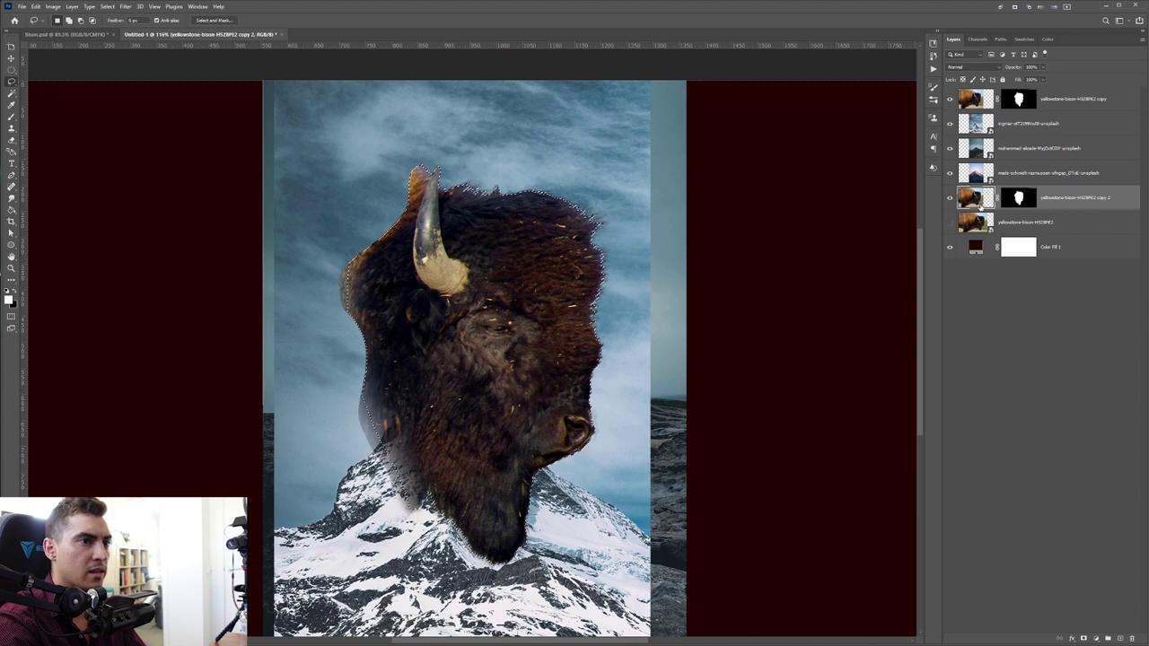
pyautogui.click(950, 198)
pyautogui.hotkey('ctrl', 'd')
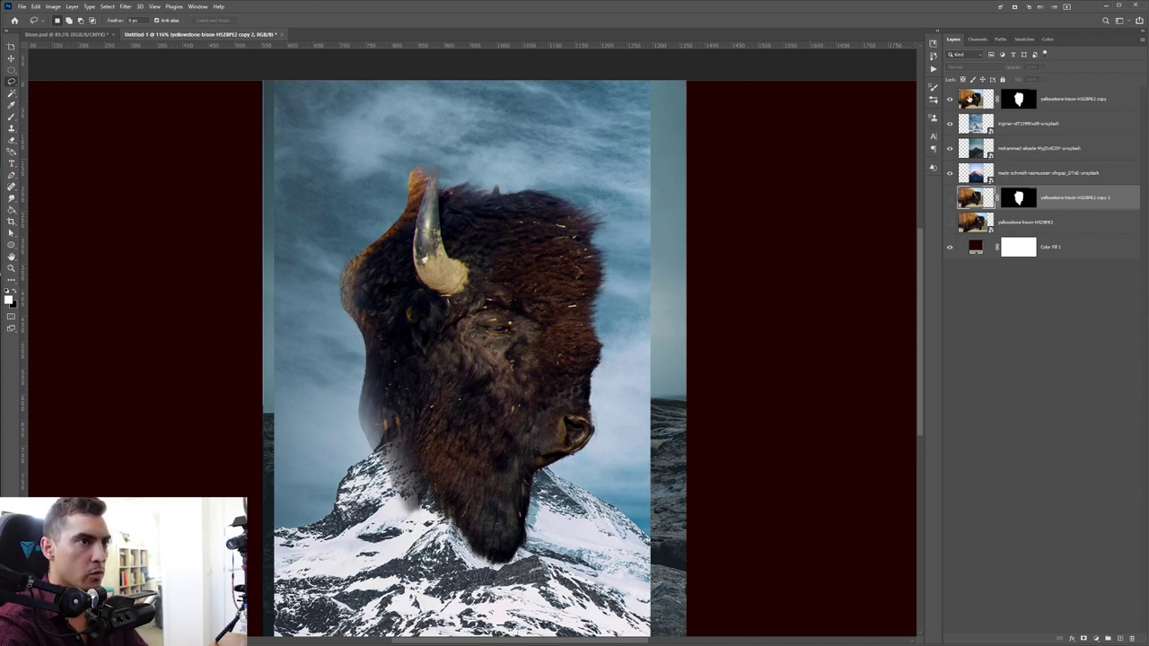
# Step: Set the upper masked bison layer's blend mode to Screen and hide the three mountain layers
pyautogui.click(973, 97)
pyautogui.scroll(3, 343, 197)
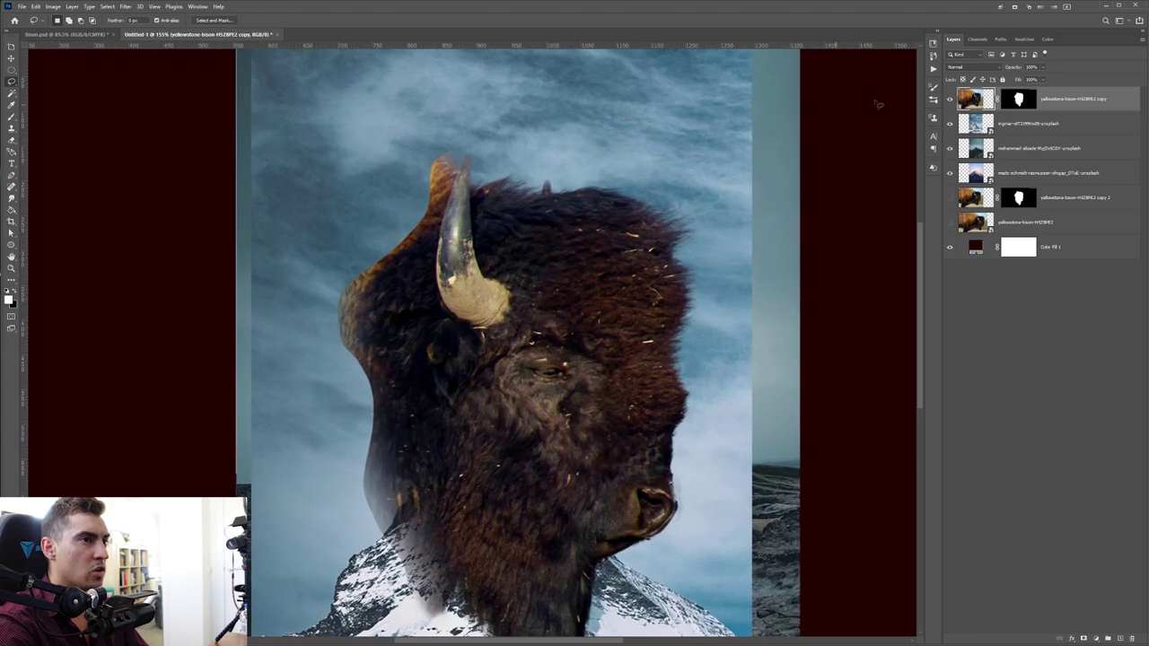
pyautogui.click(958, 68)
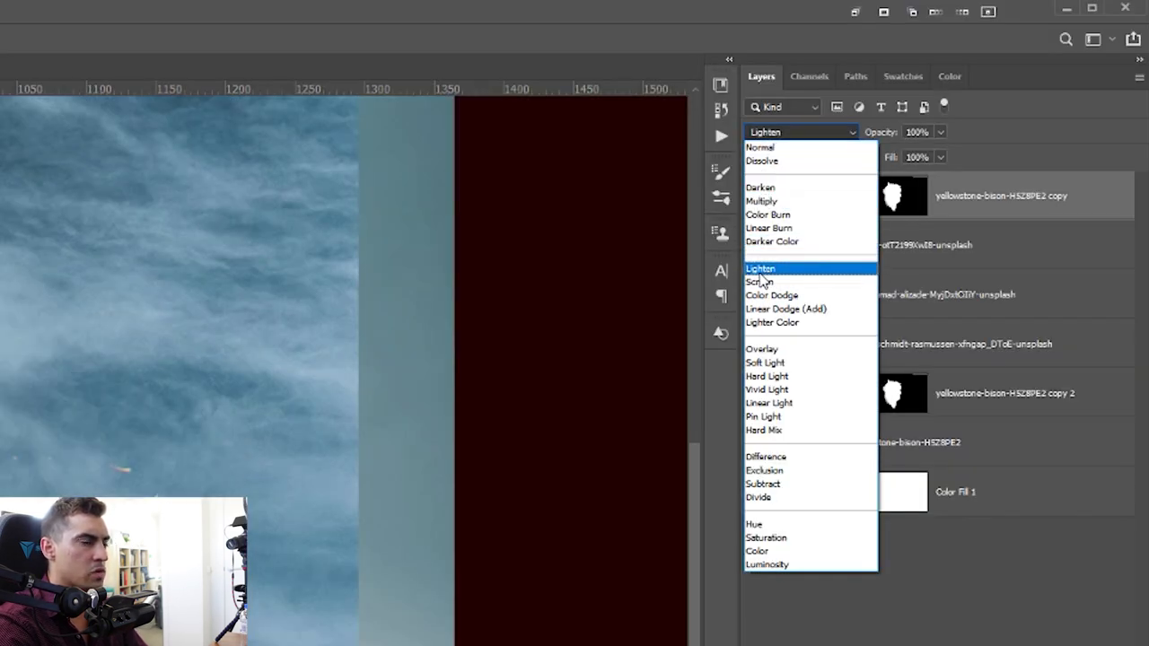
pyautogui.click(760, 282)
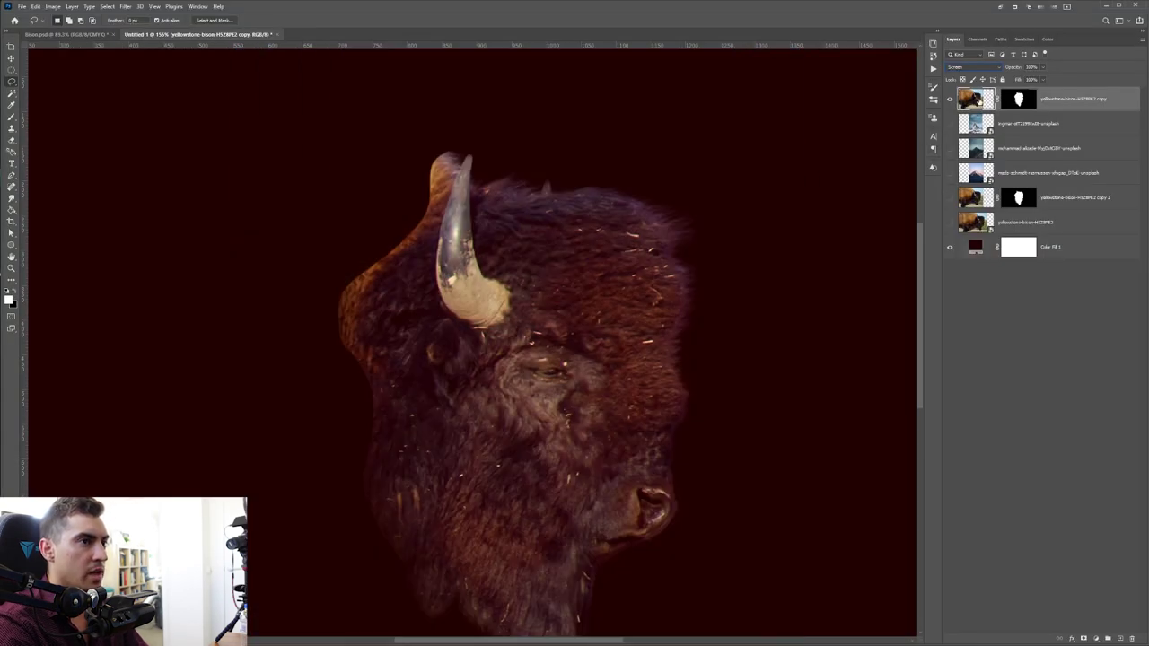
pyautogui.scroll(-5, 759, 216)
pyautogui.click(959, 69)
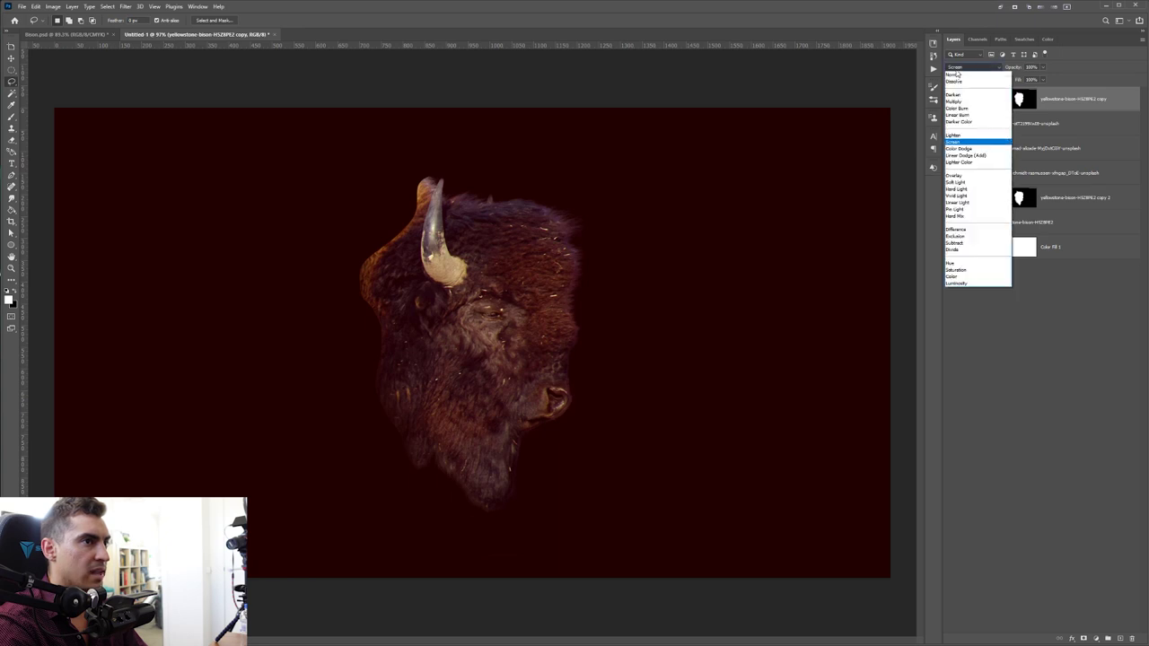
pyautogui.click(957, 142)
# Step: Show and select the dark rocky mountain layer, and hide the upper masked bison layer
pyautogui.click(12, 56)
pyautogui.scroll(3, 365, 248)
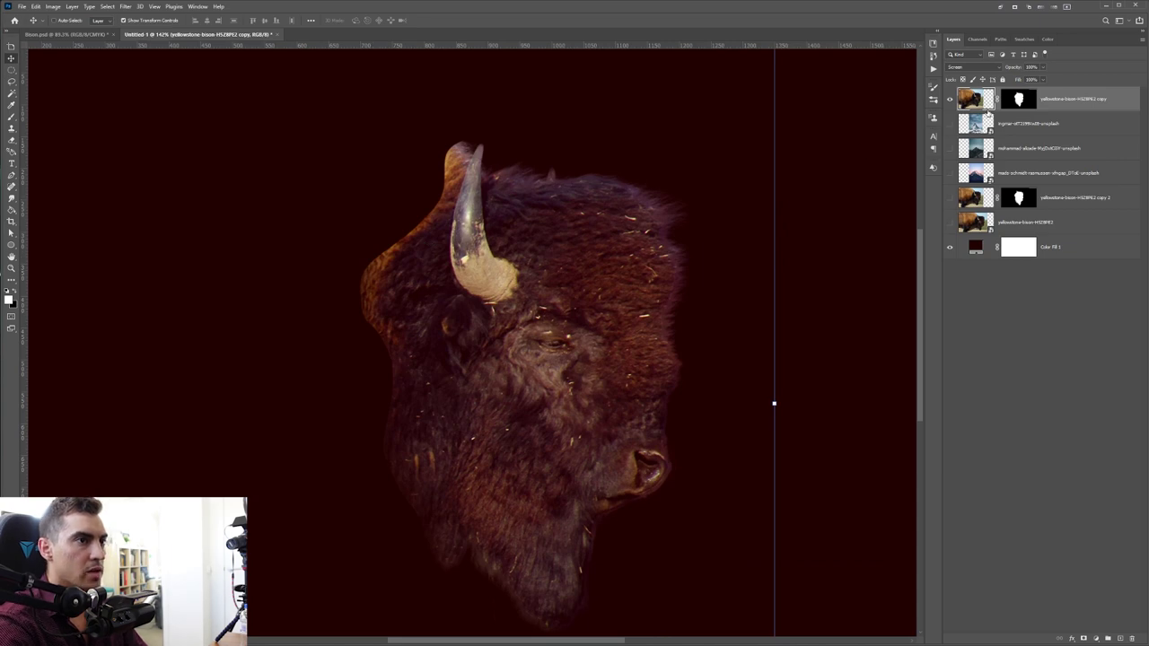
pyautogui.click(950, 149)
pyautogui.hotkey('ctrl', '0')
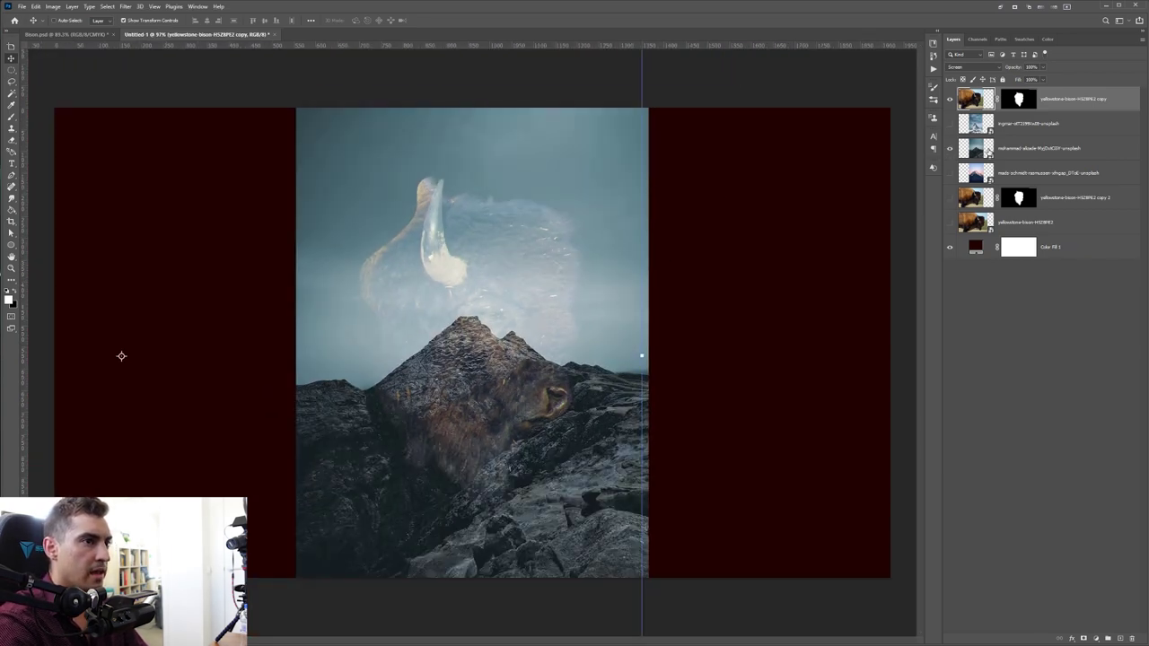
pyautogui.click(989, 147)
pyautogui.click(950, 100)
pyautogui.scroll(1, 518, 203)
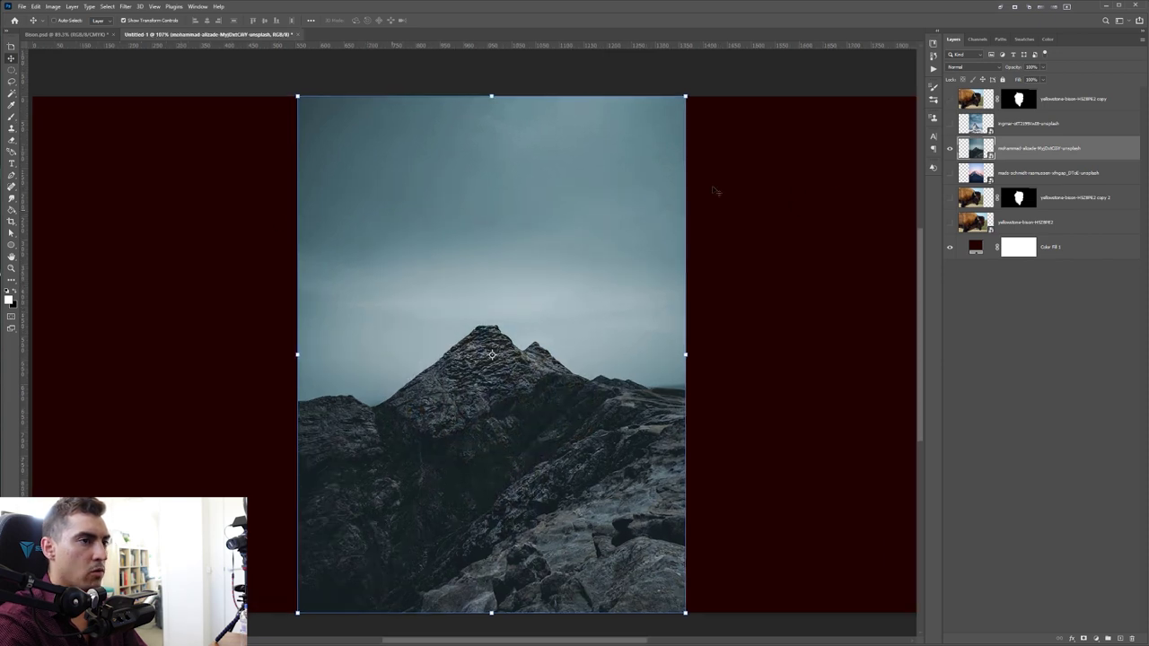
# Step: Select the entire sky of the dark rocky mountain photo with the Magic Wand, adding each remaining tone to the selection
pyautogui.press('w')
pyautogui.click(449, 223)
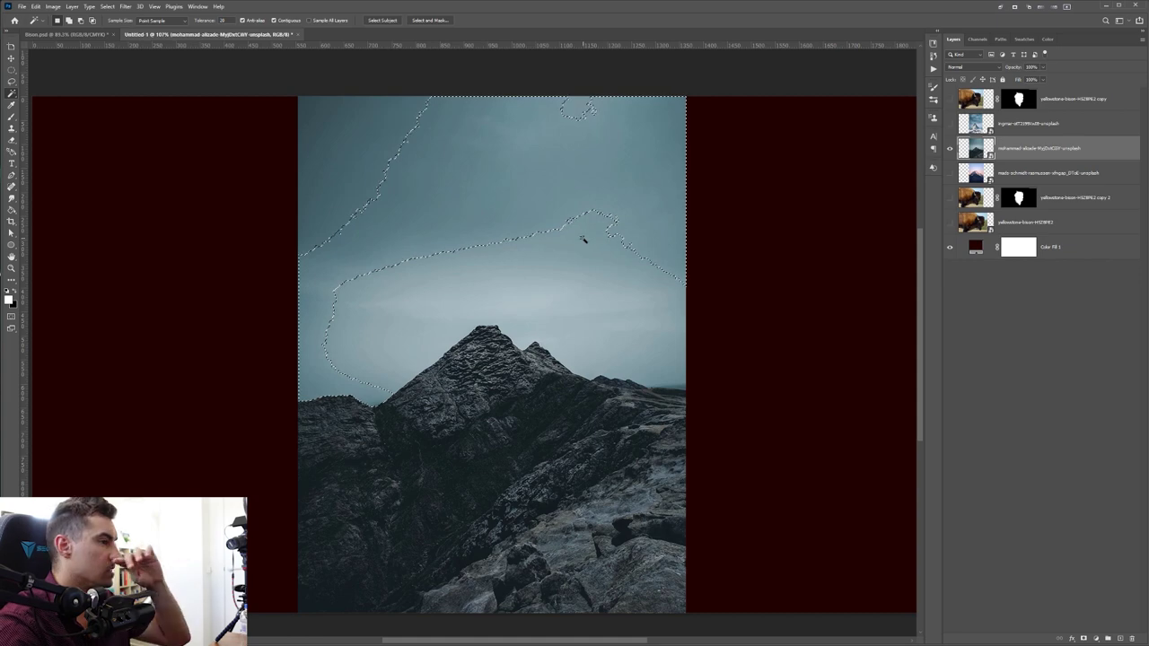
pyautogui.keyDown('shift'); pyautogui.click(544, 236); pyautogui.keyUp('shift')
pyautogui.keyDown('shift'); pyautogui.click(461, 183); pyautogui.keyUp('shift')
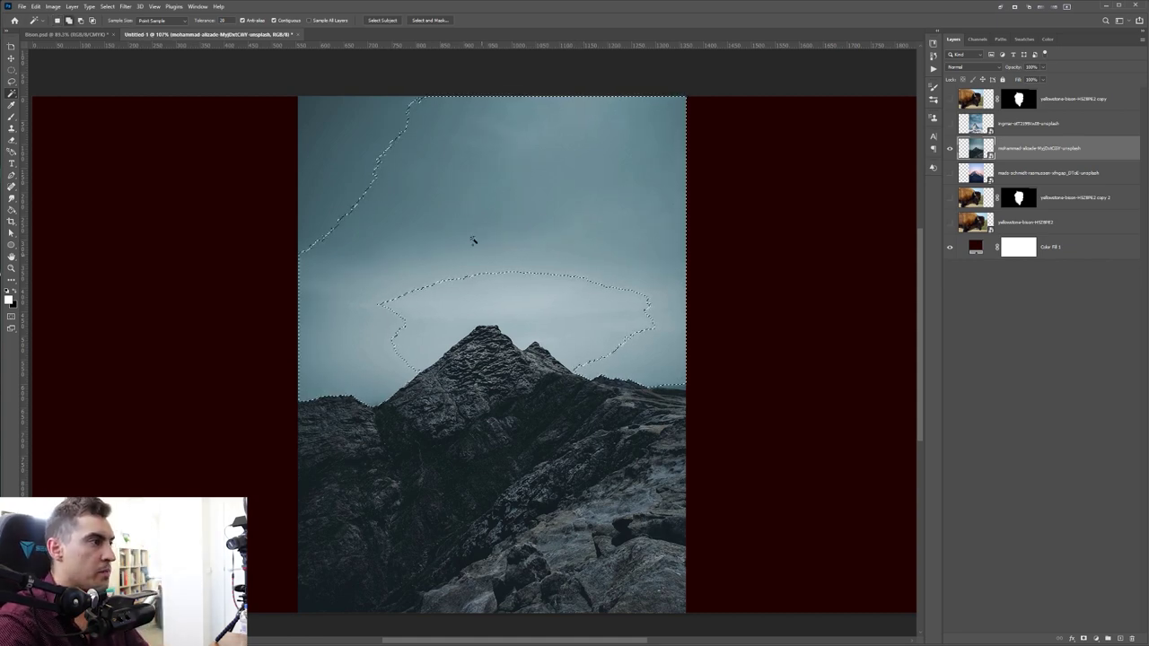
pyautogui.keyDown('shift'); pyautogui.click(347, 175); pyautogui.keyUp('shift')
pyautogui.keyDown('shift'); pyautogui.click(469, 280); pyautogui.keyUp('shift')
# Step: Add a layer mask to the dark rocky mountain from the sky selection and invert it to keep only the mountain
pyautogui.scroll(3, 446, 308)
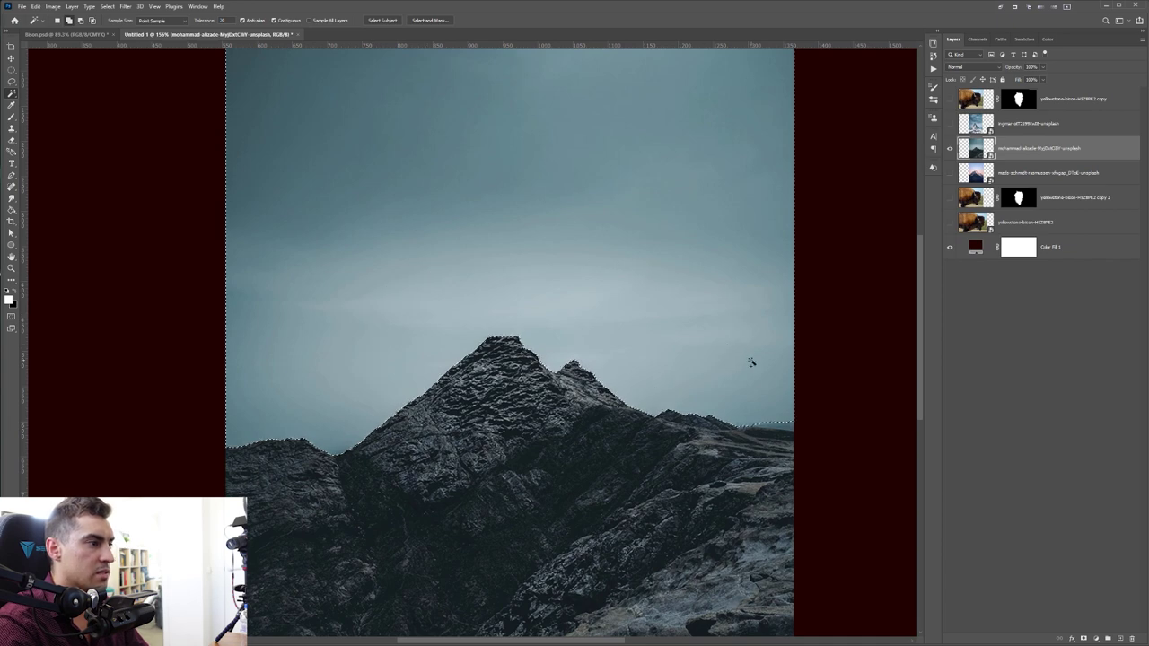
pyautogui.scroll(-2, 449, 154)
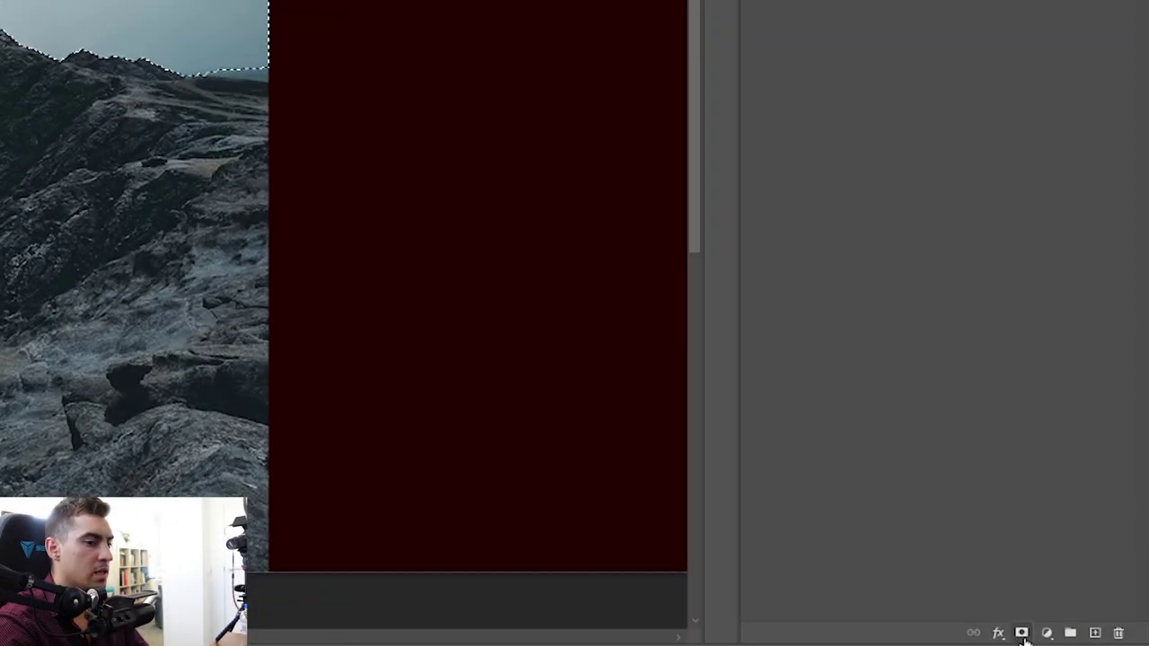
pyautogui.click(1022, 635)
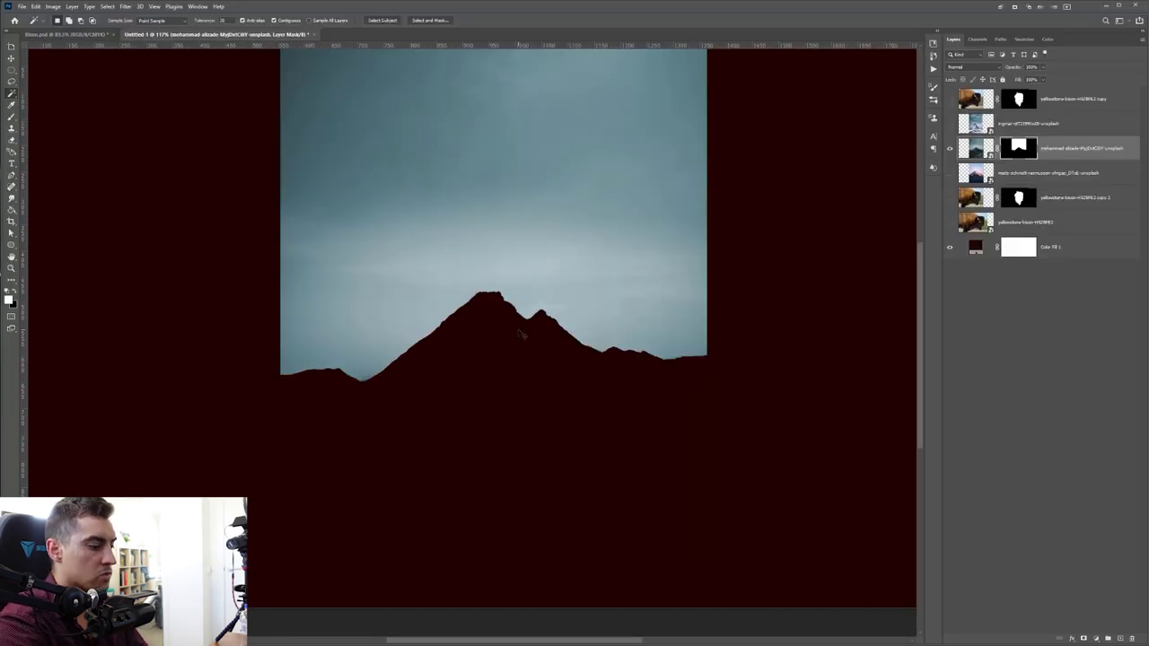
pyautogui.hotkey('ctrl', 'i')
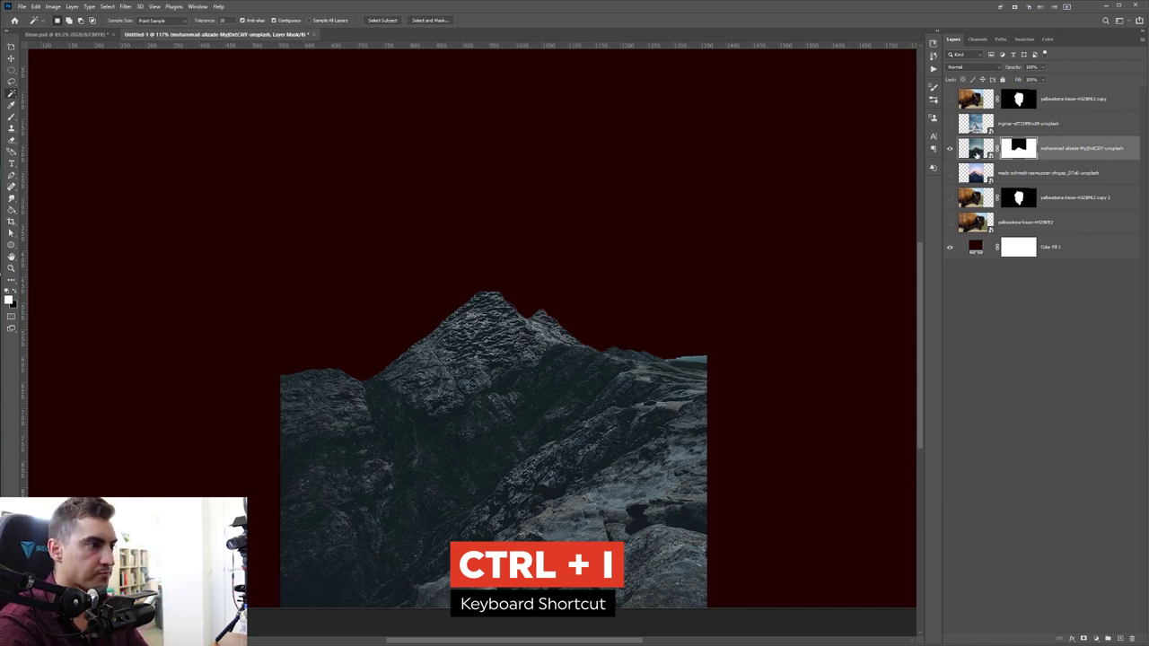
# Step: Show the snowy peak layer and mask out its sky using a Magic Wand selection and an inverted layer mask
pyautogui.click(981, 131)
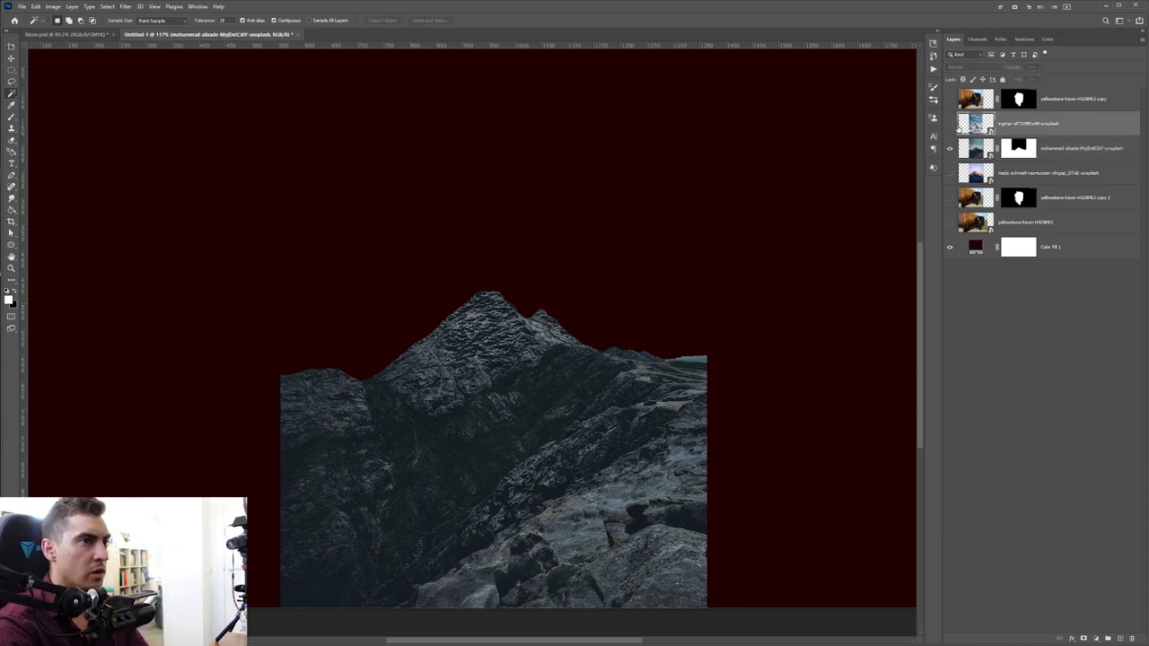
pyautogui.click(951, 124)
pyautogui.click(599, 231)
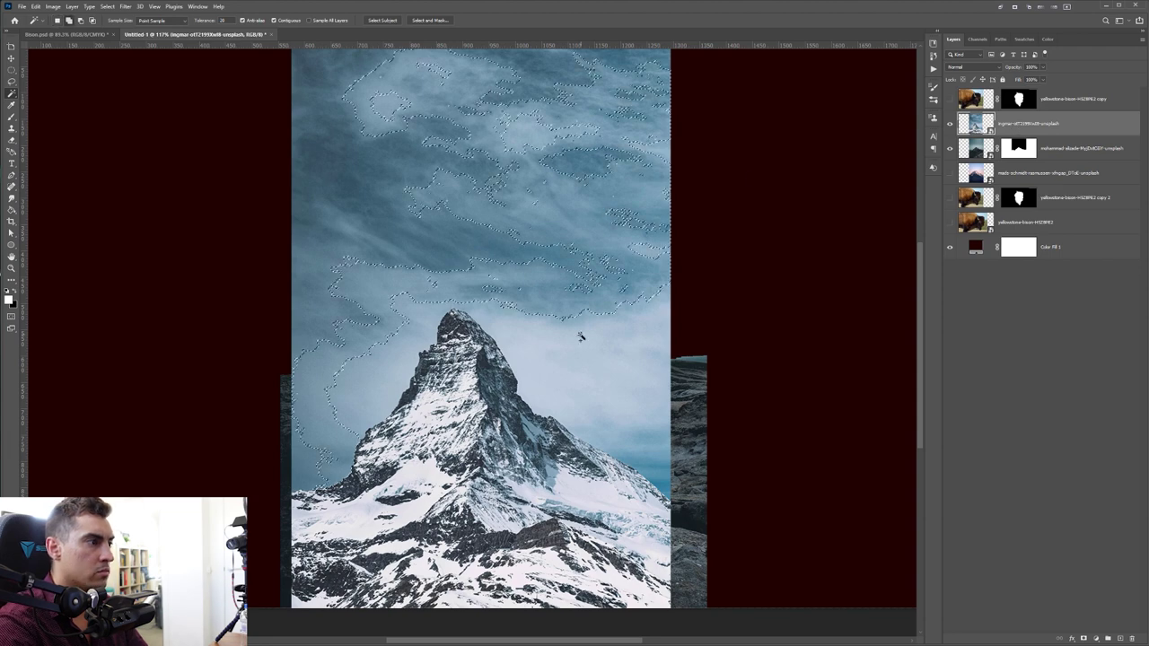
pyautogui.click(395, 363)
pyautogui.click(318, 241)
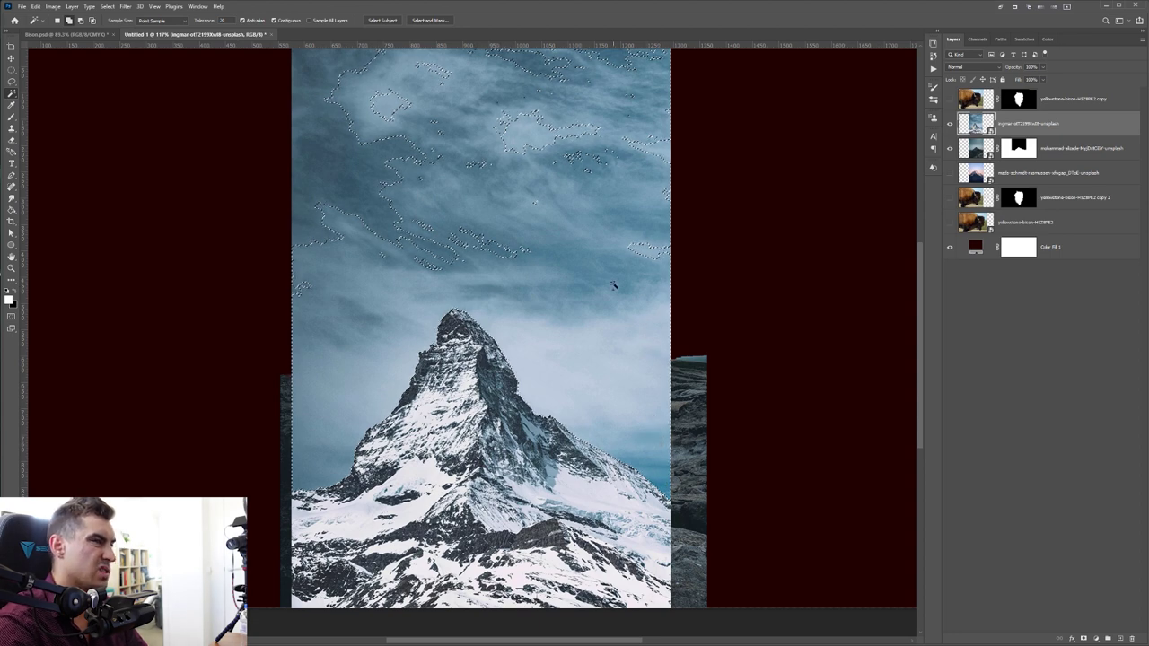
pyautogui.click(334, 166)
pyautogui.hotkey('ctrl', 'z')
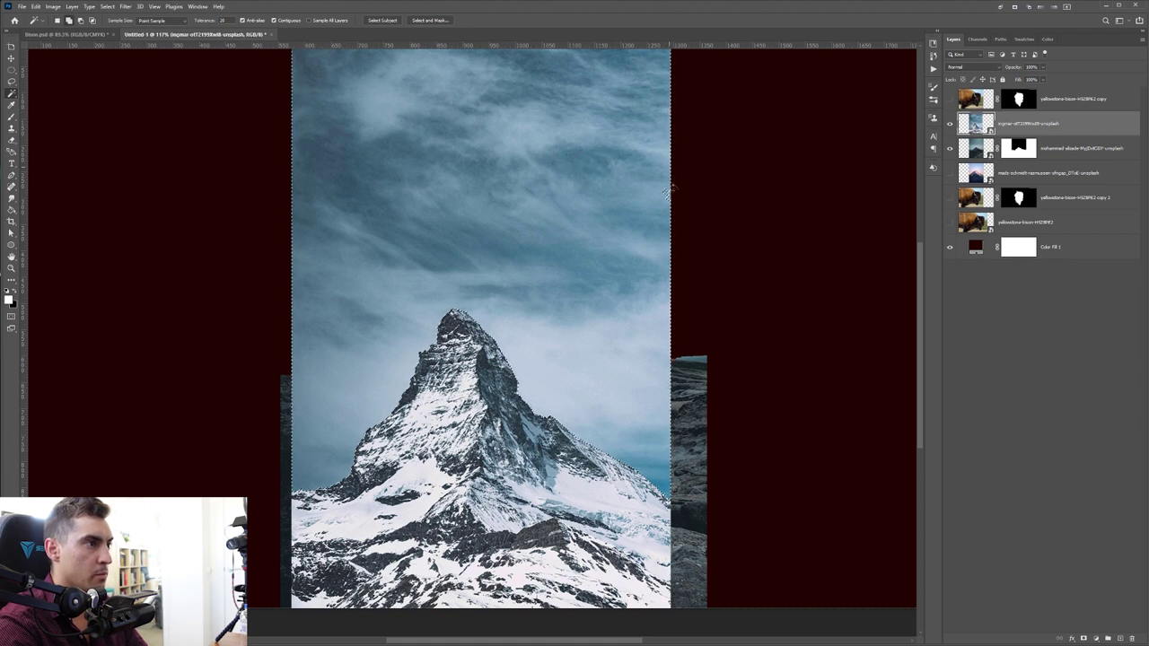
pyautogui.click(1083, 639)
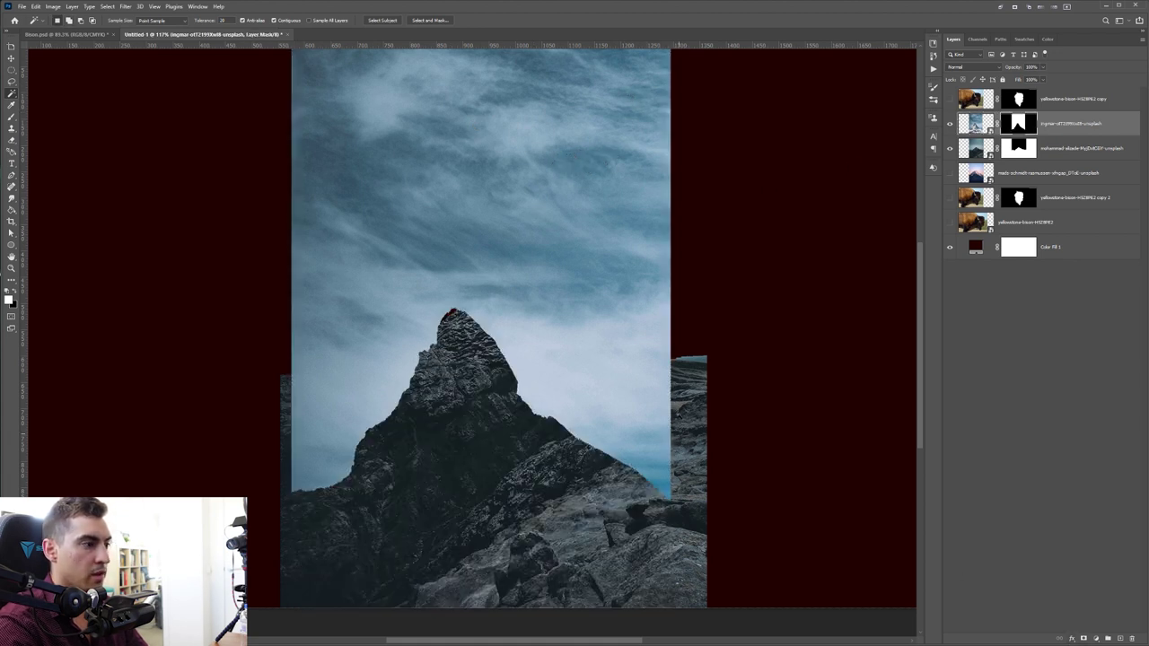
pyautogui.hotkey('ctrl', 'i')
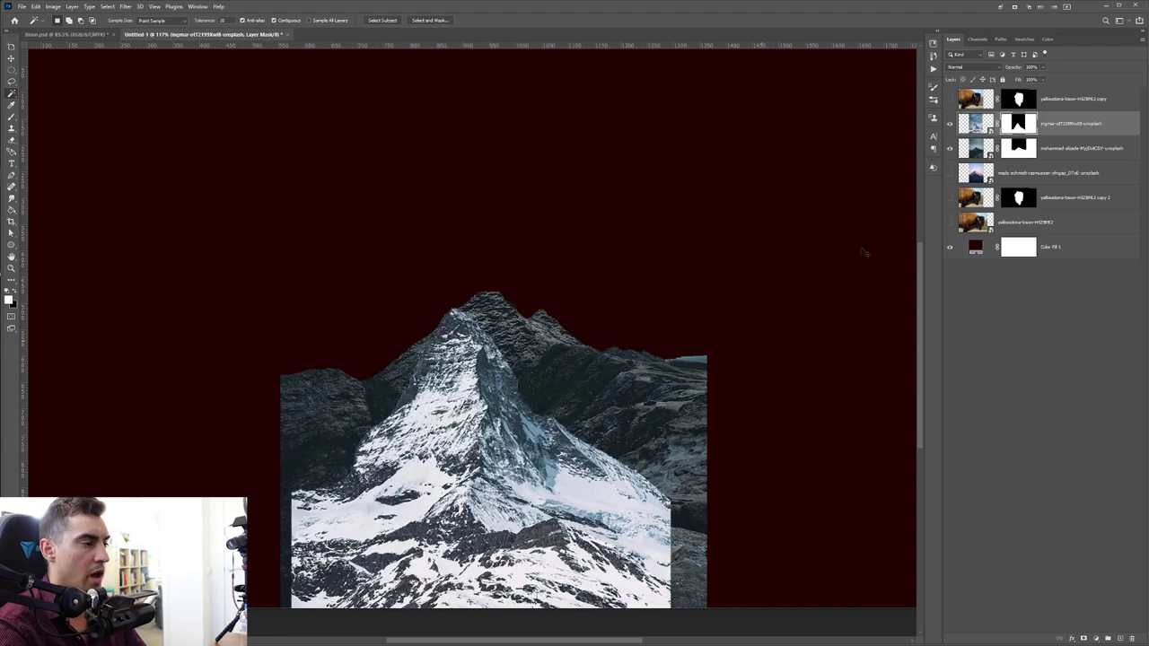
# Step: Show the pink-lit mountain layer with the other two mountains hidden, and select its sky with the automatic Sky selection
pyautogui.click(950, 173)
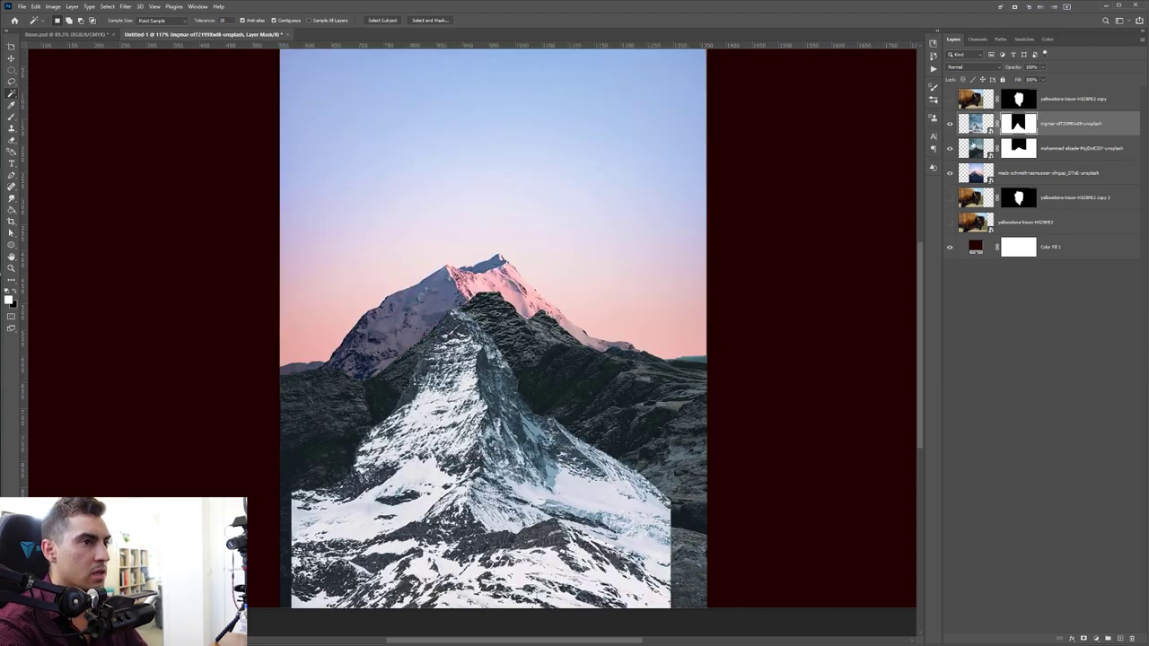
pyautogui.moveTo(950, 148); pyautogui.dragTo(949, 123)
pyautogui.click(456, 175)
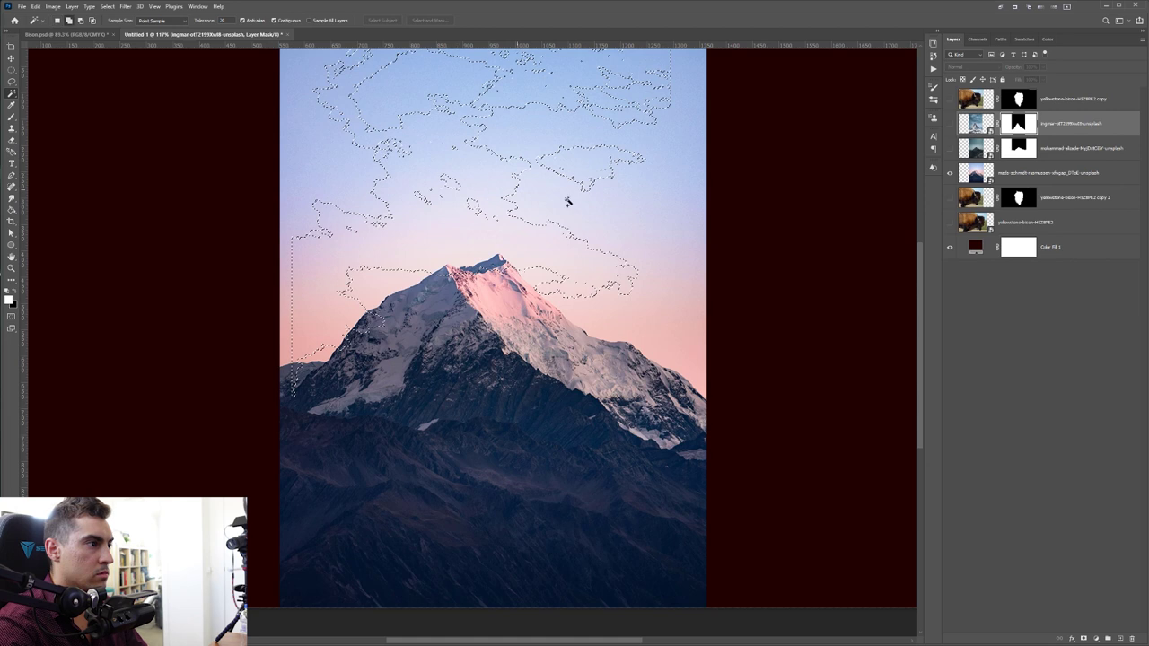
pyautogui.click(106, 7)
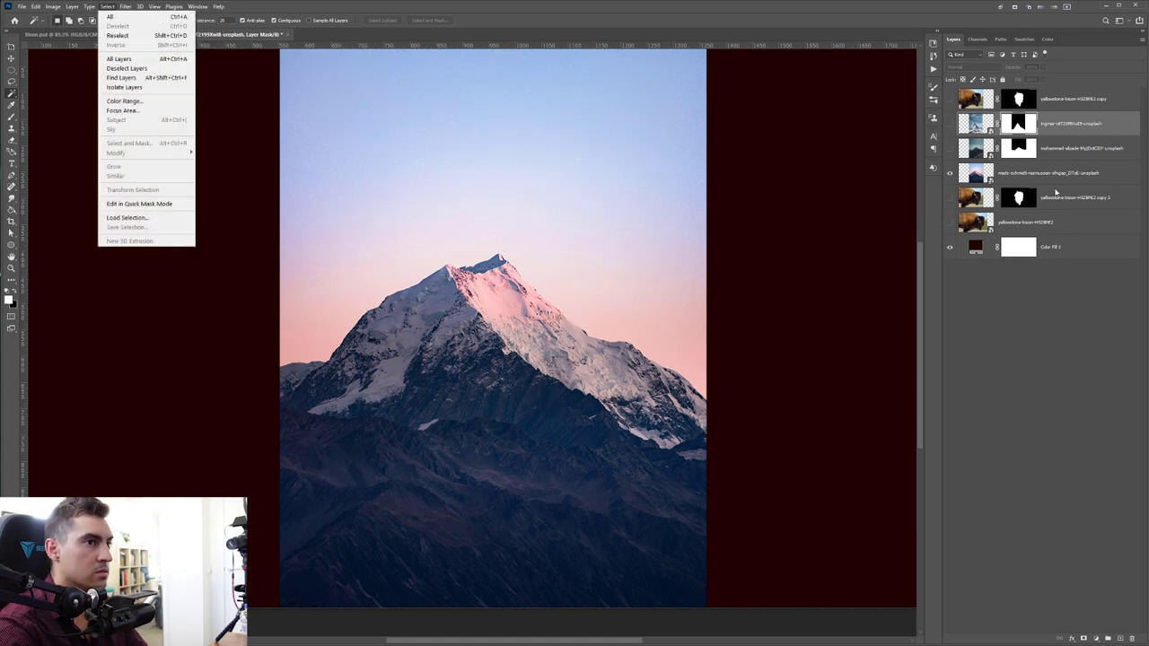
pyautogui.click(1035, 179)
pyautogui.click(134, 7)
pyautogui.moveTo(107, 6)
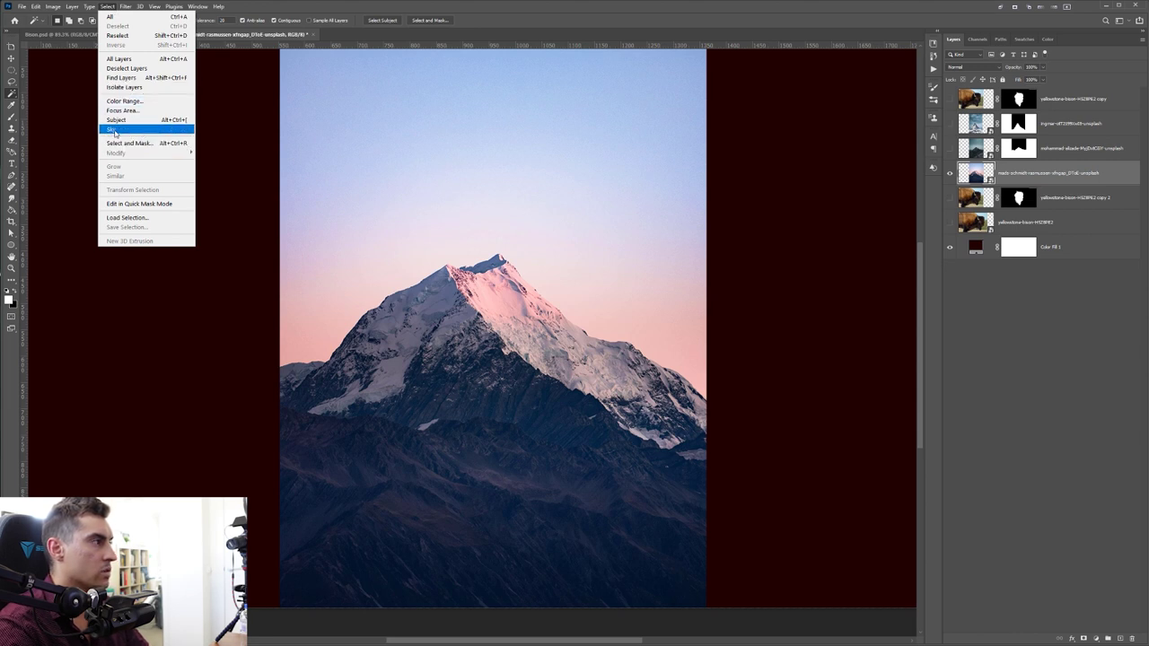
pyautogui.click(125, 132)
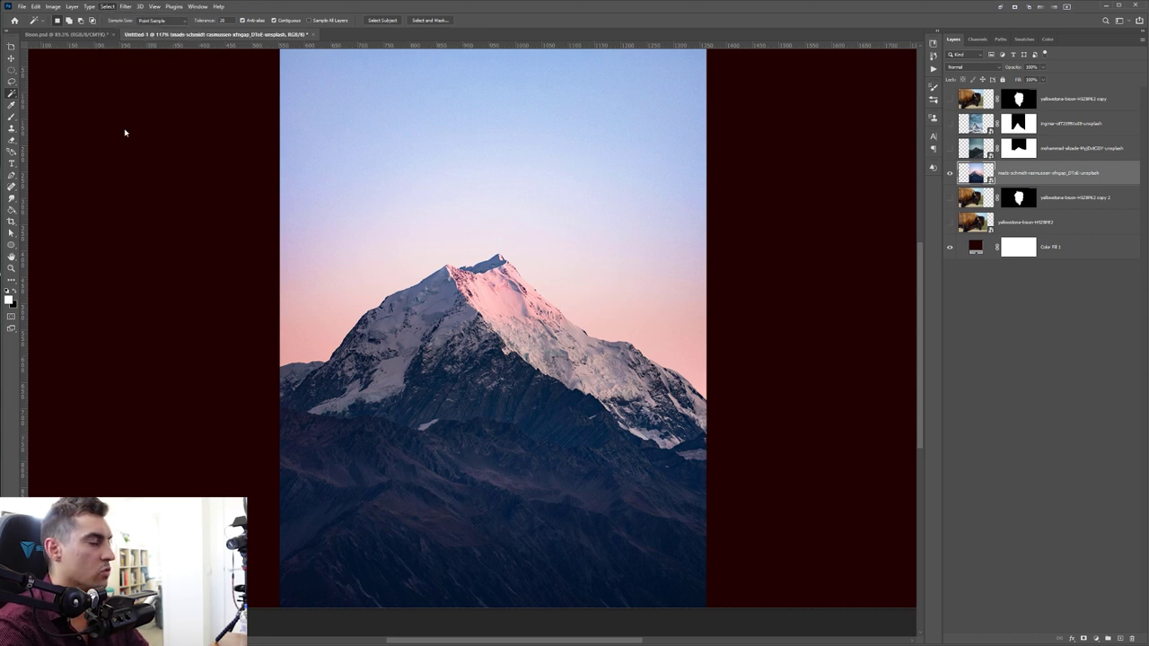
# Step: Add a layer mask to the pink-lit mountain from the sky selection and invert it to hide the sky
pyautogui.scroll(2, 477, 246)
pyautogui.scroll(5, 494, 297)
pyautogui.scroll(2, 515, 314)
pyautogui.scroll(-7, 514, 315)
pyautogui.click(1083, 639)
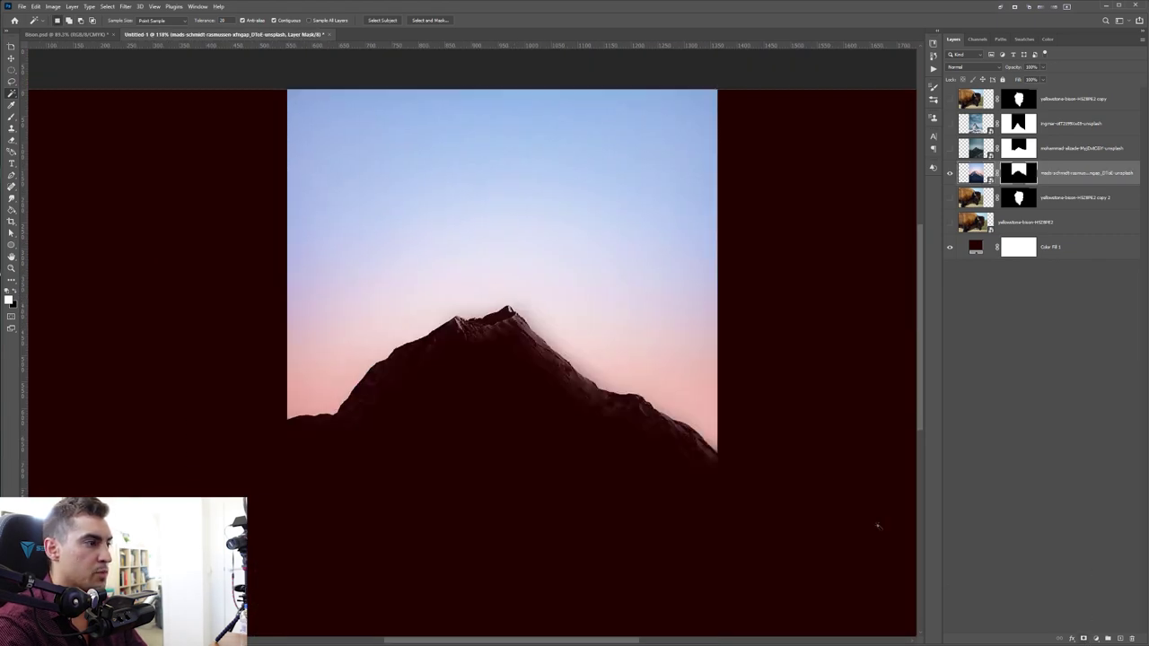
pyautogui.hotkey('ctrl', 'i')
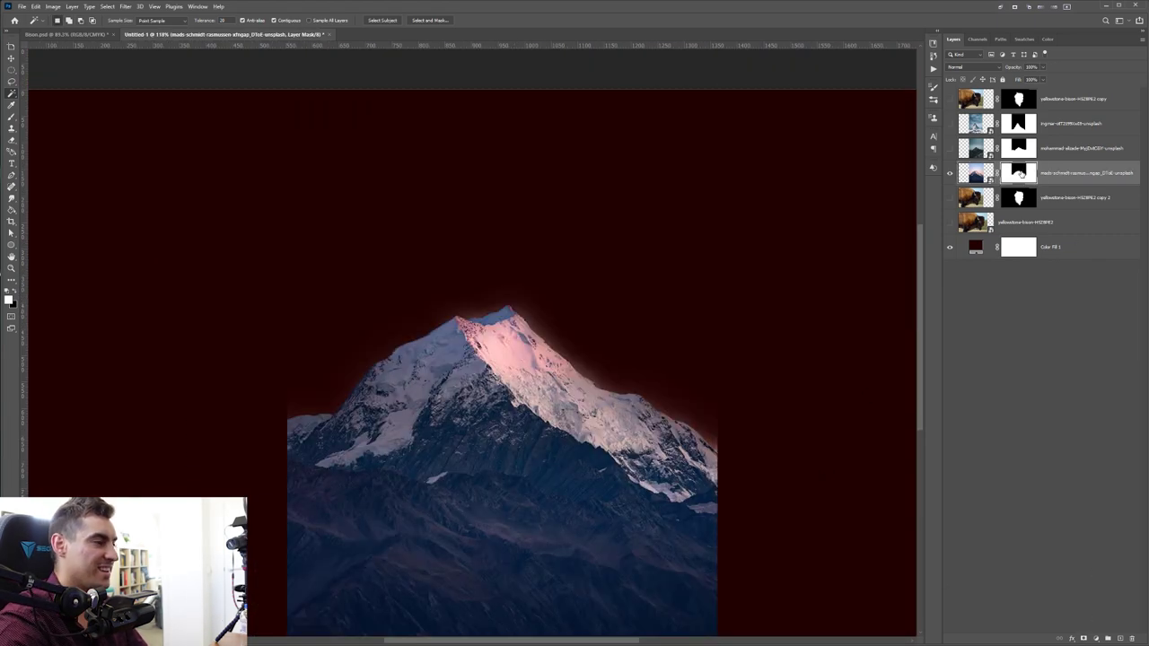
# Step: Show the snowy peak, the dark rocky mountain and the upper masked bison layer together with the pink-lit mountain
pyautogui.click(950, 149)
pyautogui.click(951, 98)
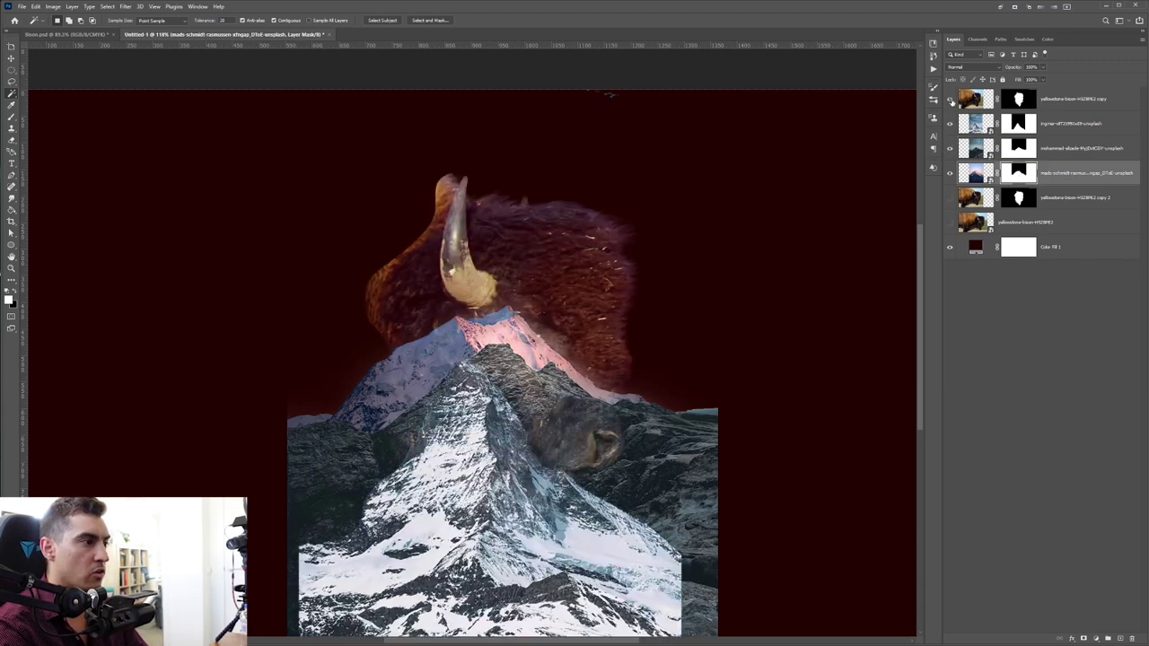
pyautogui.click(951, 125)
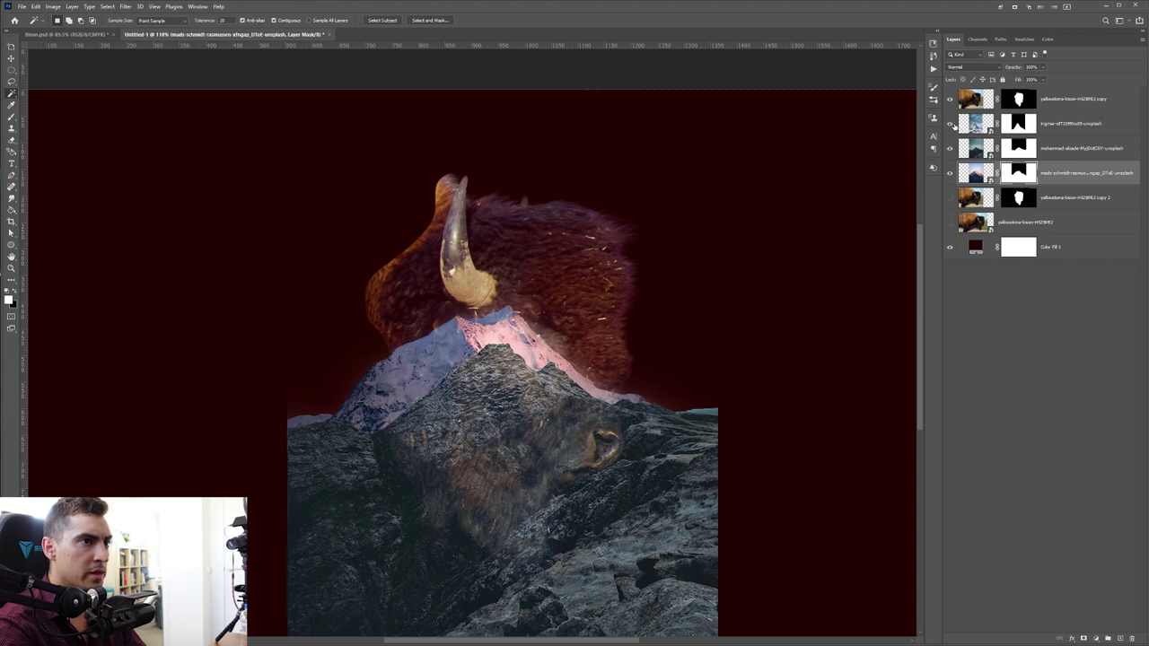
pyautogui.click(951, 125)
# Step: Hide the other two mountains, and scale the snowy peak to about 70%, tilt it slightly counterclockwise and place it over the bison's forehead
pyautogui.click(963, 125)
pyautogui.click(950, 148)
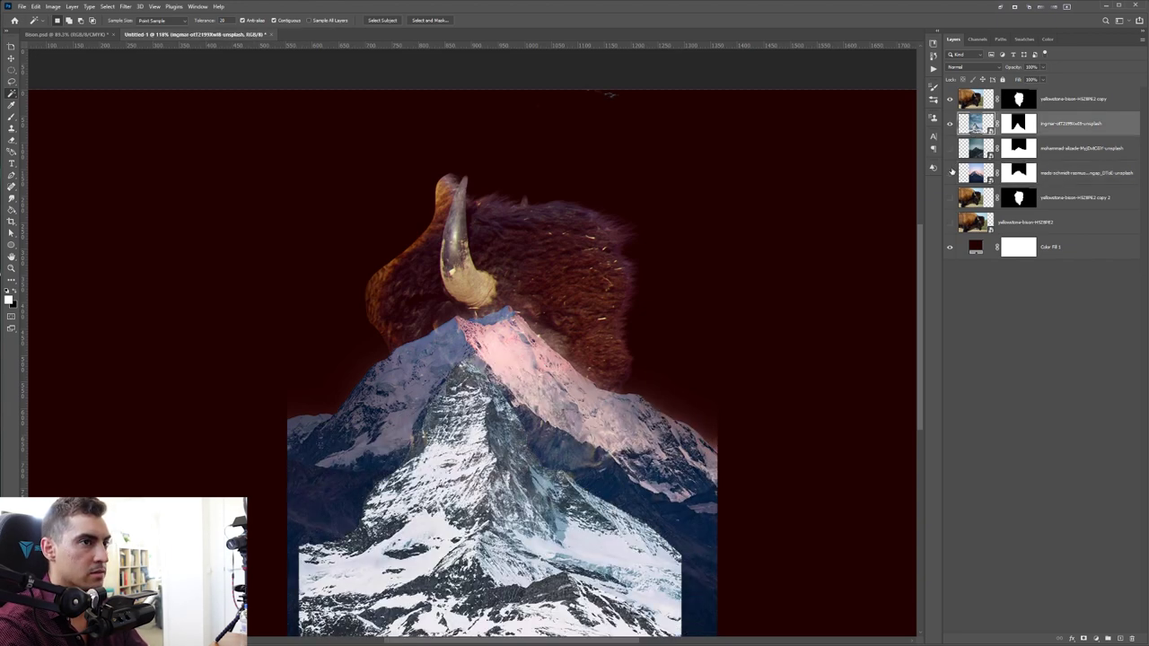
pyautogui.click(951, 172)
pyautogui.hotkey('ctrl', 't')
pyautogui.moveTo(680, 376); pyautogui.dragTo(544, 374)
pyautogui.moveTo(480, 489); pyautogui.dragTo(536, 227)
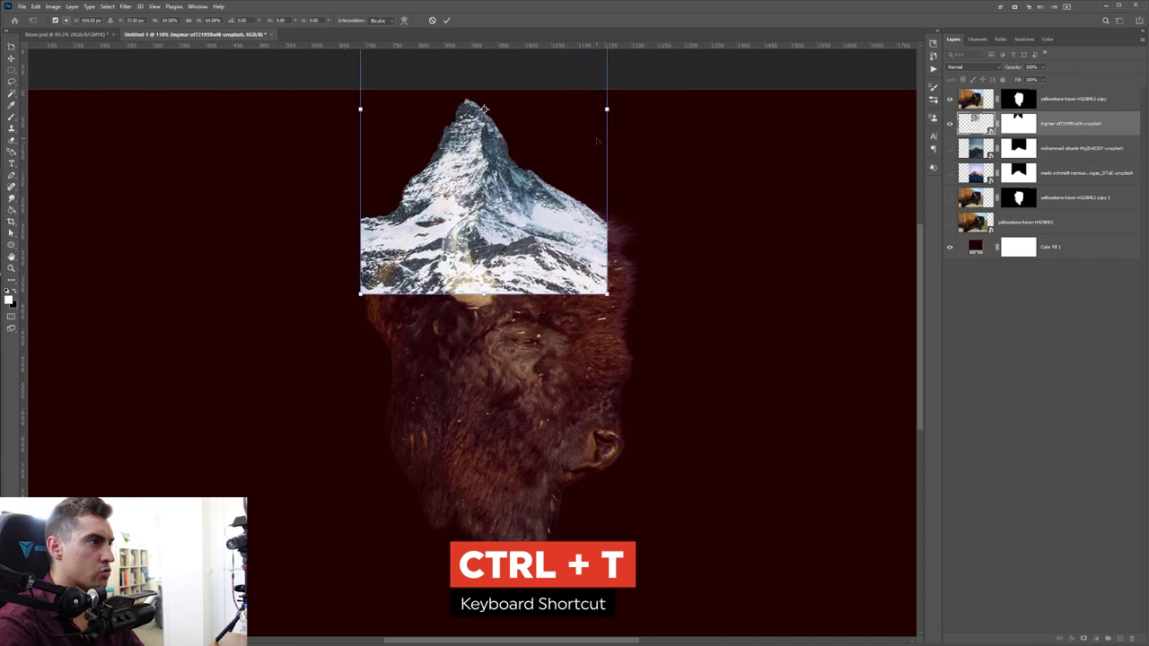
pyautogui.moveTo(608, 109); pyautogui.dragTo(660, 146)
pyautogui.moveTo(555, 276); pyautogui.dragTo(529, 245)
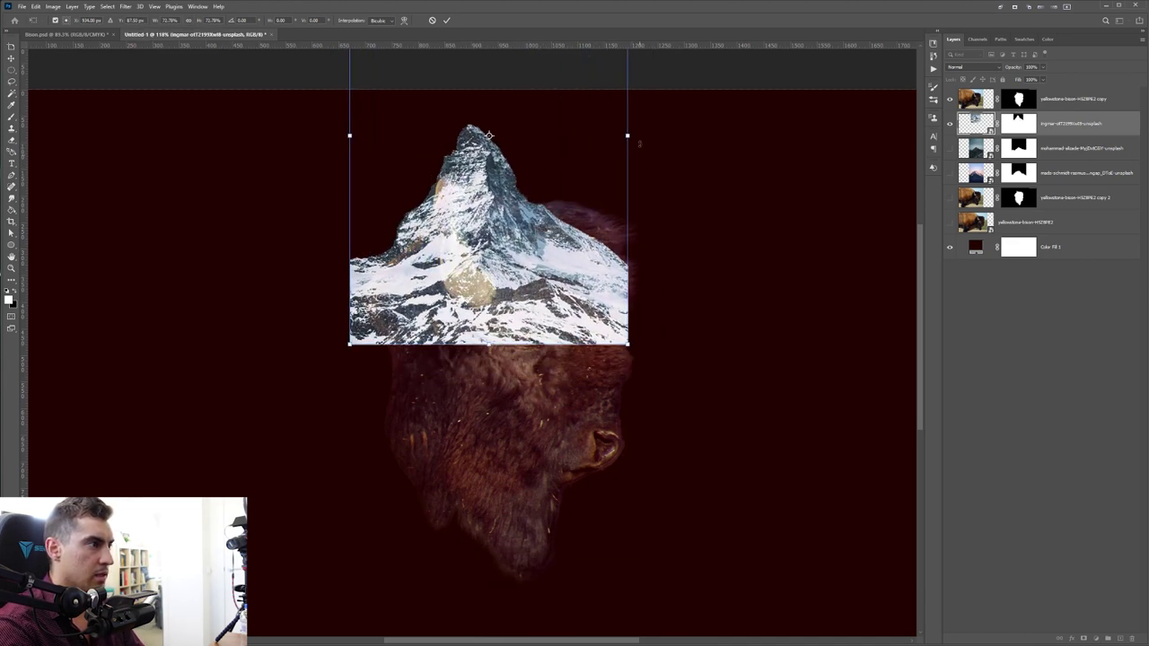
pyautogui.moveTo(633, 135); pyautogui.dragTo(649, 113)
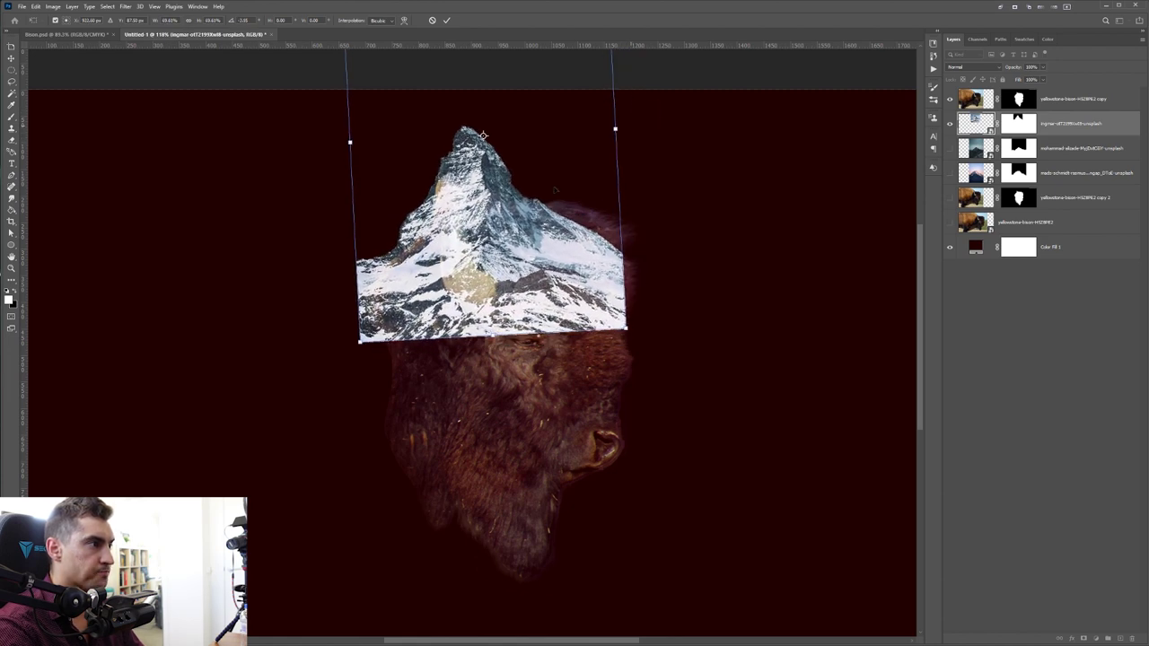
pyautogui.moveTo(537, 213); pyautogui.dragTo(532, 212)
pyautogui.press('Return')
pyautogui.press('w')
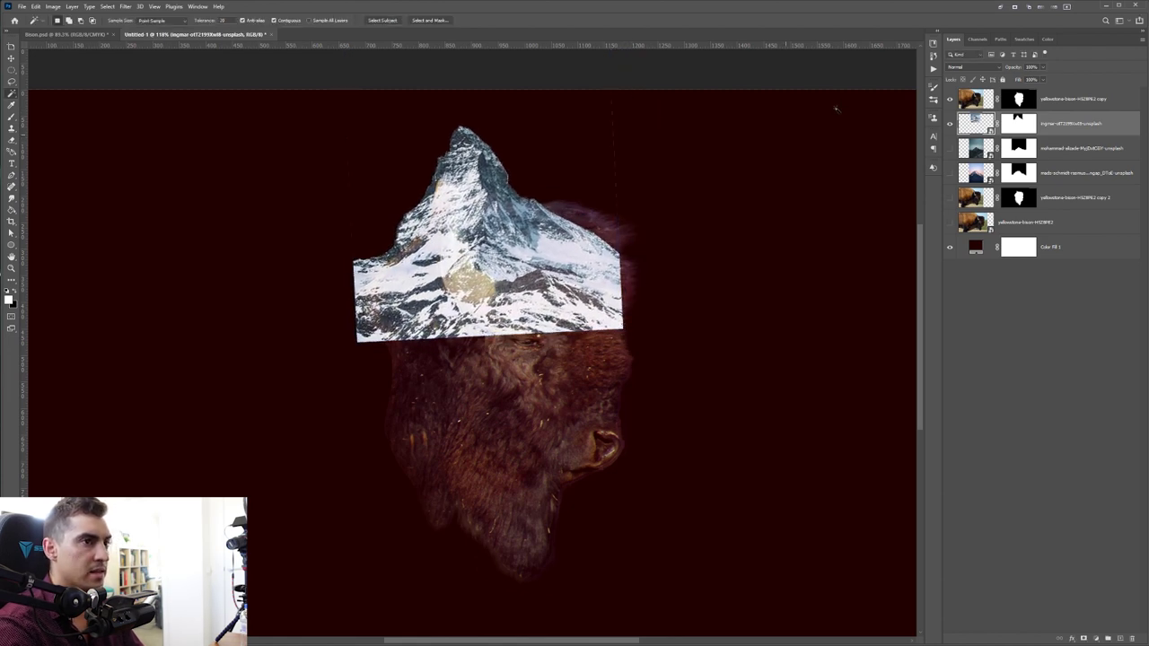
# Step: Show the dark rocky mountain layer and rotate, shrink and place it over the lower part of the bison's face
pyautogui.click(950, 148)
pyautogui.click(962, 149)
pyautogui.hotkey('ctrl', 't')
pyautogui.moveTo(740, 368); pyautogui.dragTo(401, 126)
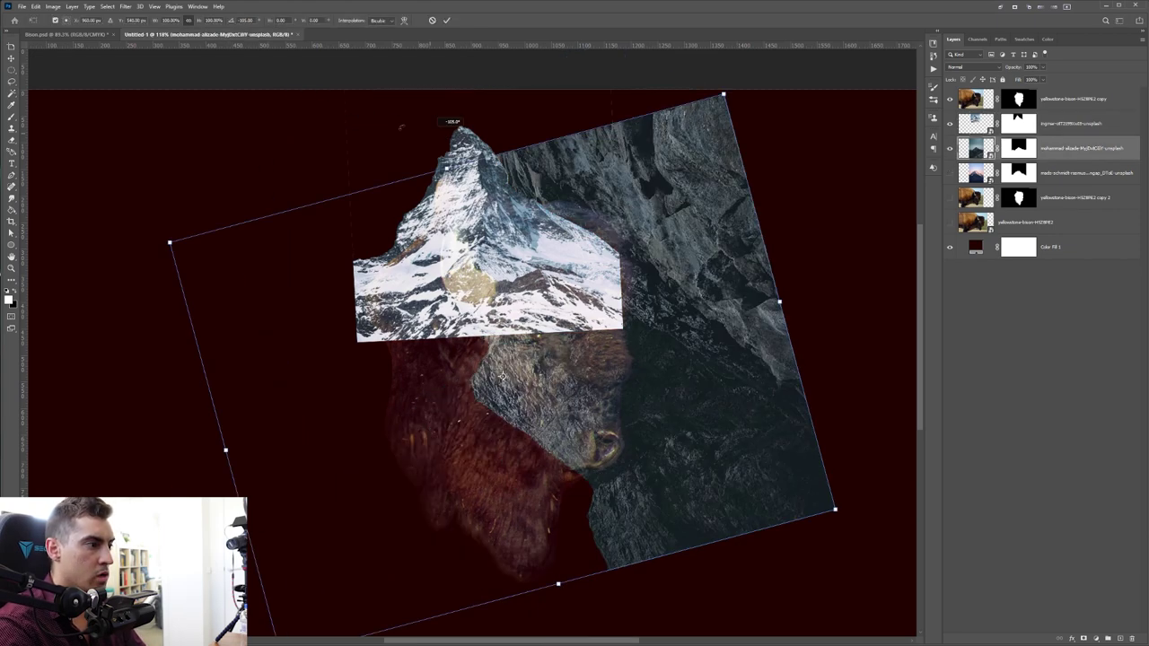
pyautogui.moveTo(779, 303); pyautogui.dragTo(553, 419)
pyautogui.moveTo(619, 553); pyautogui.dragTo(633, 512)
pyautogui.moveTo(555, 411); pyautogui.dragTo(570, 442)
pyautogui.press('Return')
pyautogui.press('w')
# Step: Show the pink-lit mountain layer, shrink it to about 40%, rotate it clockwise and place it behind the right side of the snowy peak
pyautogui.click(949, 173)
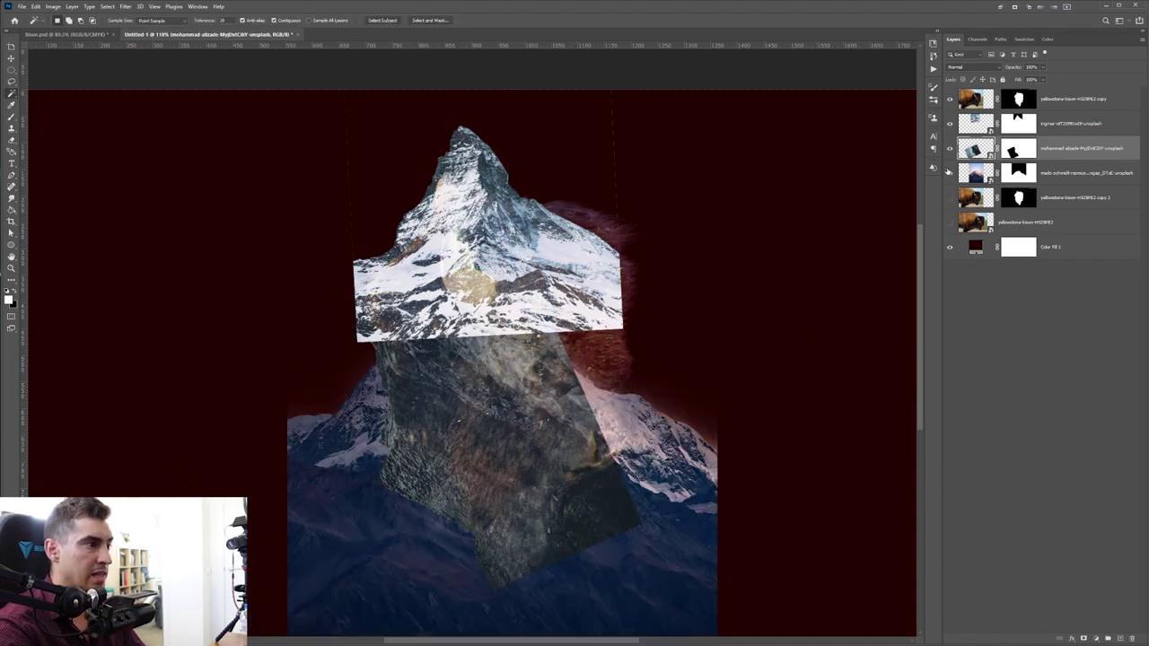
pyautogui.click(982, 180)
pyautogui.hotkey('ctrl', 't')
pyautogui.moveTo(711, 454); pyautogui.dragTo(404, 395)
pyautogui.moveTo(338, 272); pyautogui.dragTo(640, 202)
pyautogui.moveTo(683, 95); pyautogui.dragTo(709, 153)
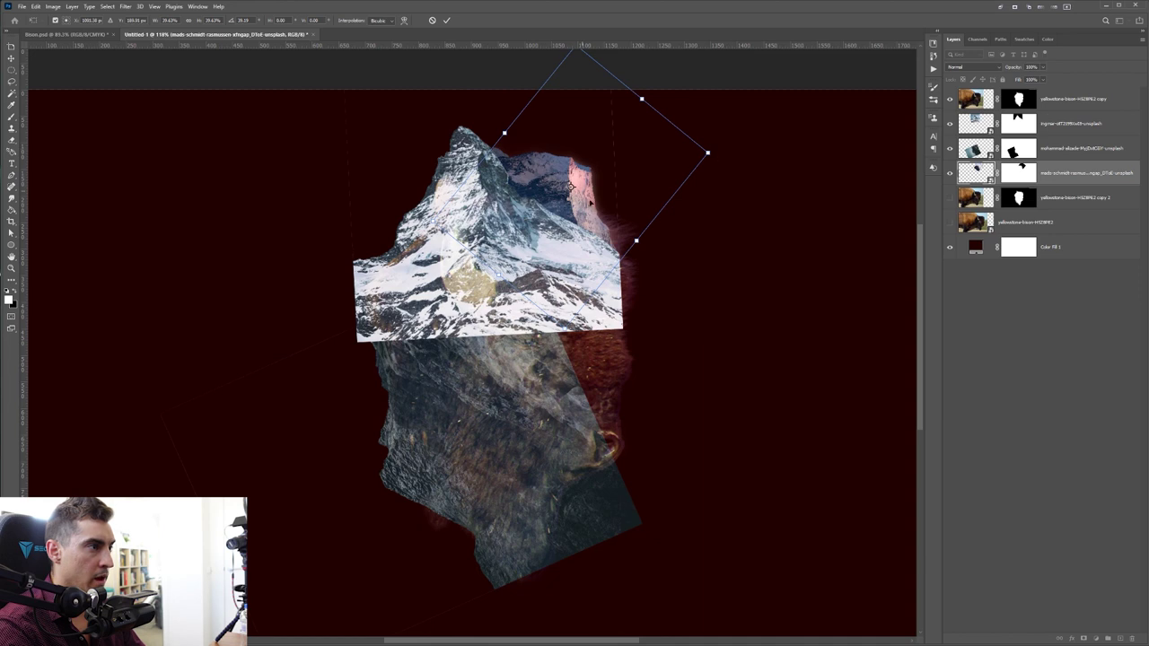
pyautogui.moveTo(587, 189); pyautogui.dragTo(604, 223)
# Step: Rotate the pink-lit mountain to point left and move it to the left edge of the head, below the snowy peak
pyautogui.moveTo(751, 171); pyautogui.dragTo(415, 141)
pyautogui.moveTo(723, 218); pyautogui.dragTo(440, 319)
pyautogui.moveTo(341, 375)
pyautogui.mouseDown()
pyautogui.moveTo(354, 386)
pyautogui.moveTo(359, 375)
pyautogui.mouseUp()
pyautogui.press('Return')
pyautogui.press('w')
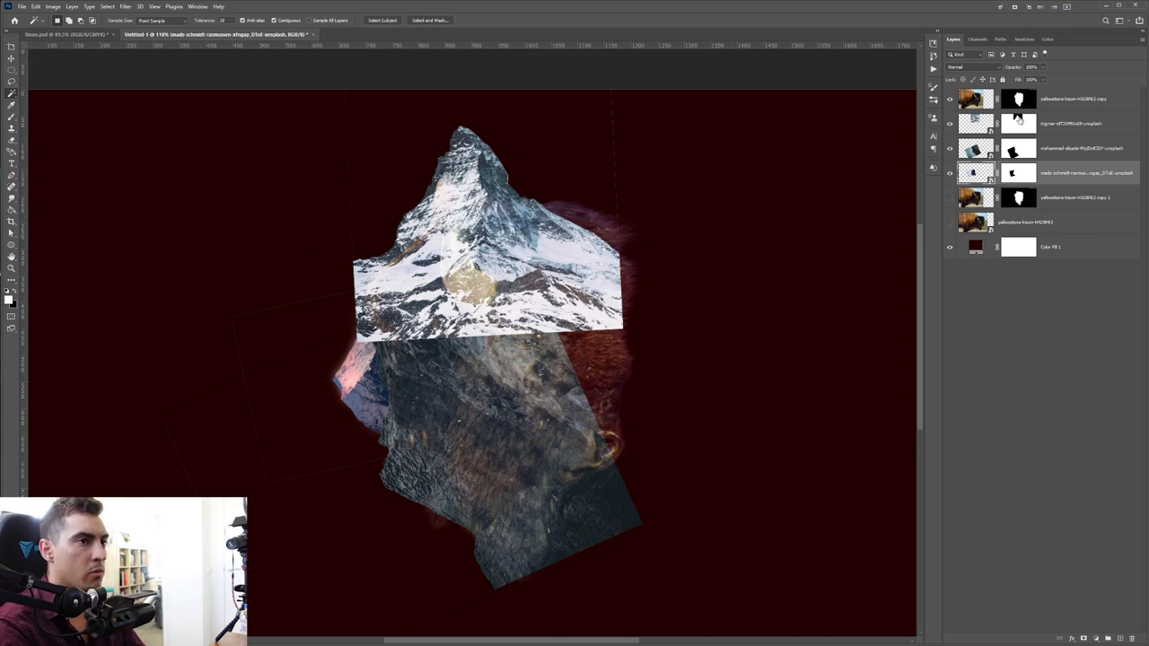
# Step: Target the snowy peak layer's mask with the Brush tool and make black the foreground colour
pyautogui.click(1021, 120)
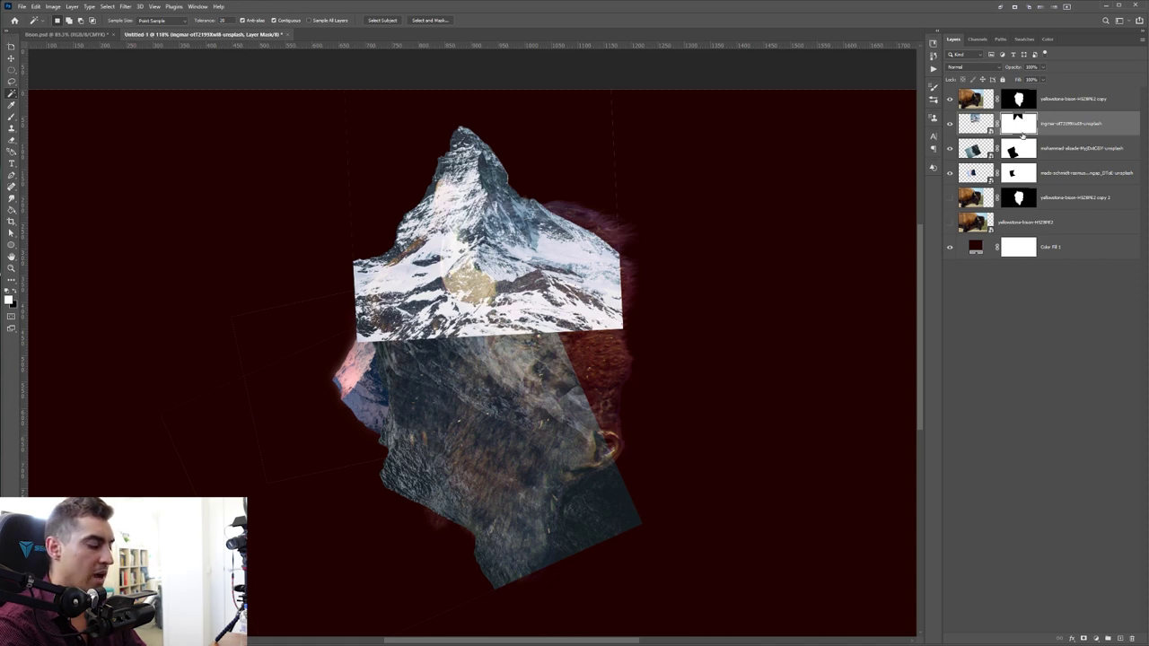
pyautogui.press('b')
pyautogui.moveTo(595, 185); pyautogui.dragTo(607, 300)
pyautogui.hotkey('ctrl', 'z')
pyautogui.press('x')
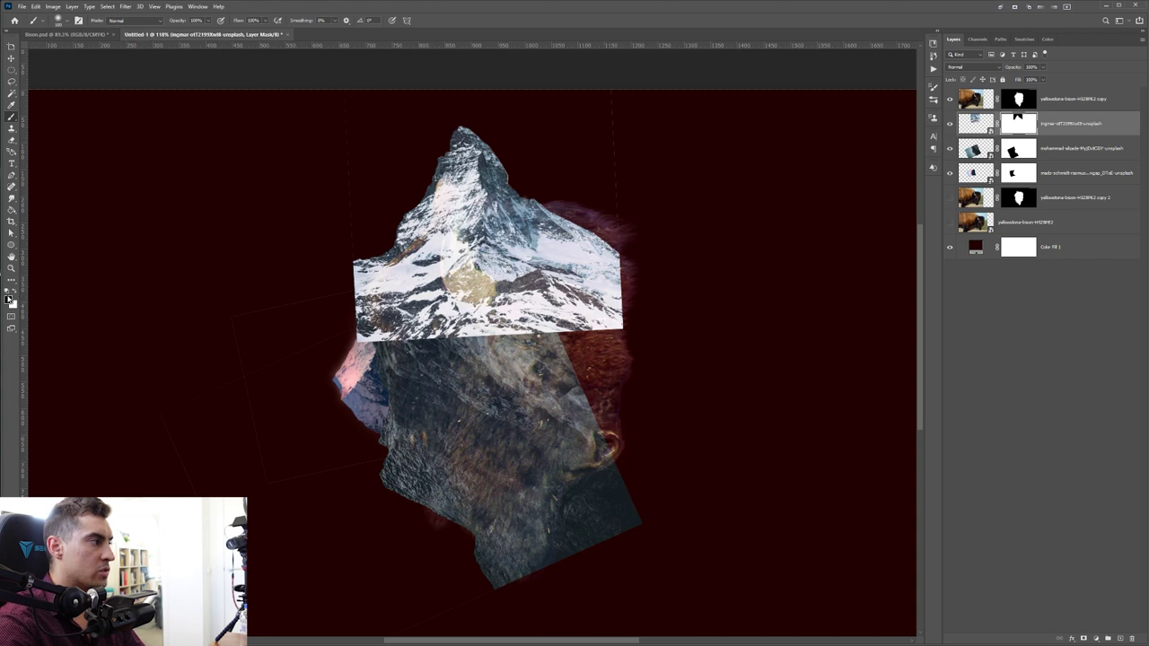
pyautogui.click(10, 298)
pyautogui.press('Return')
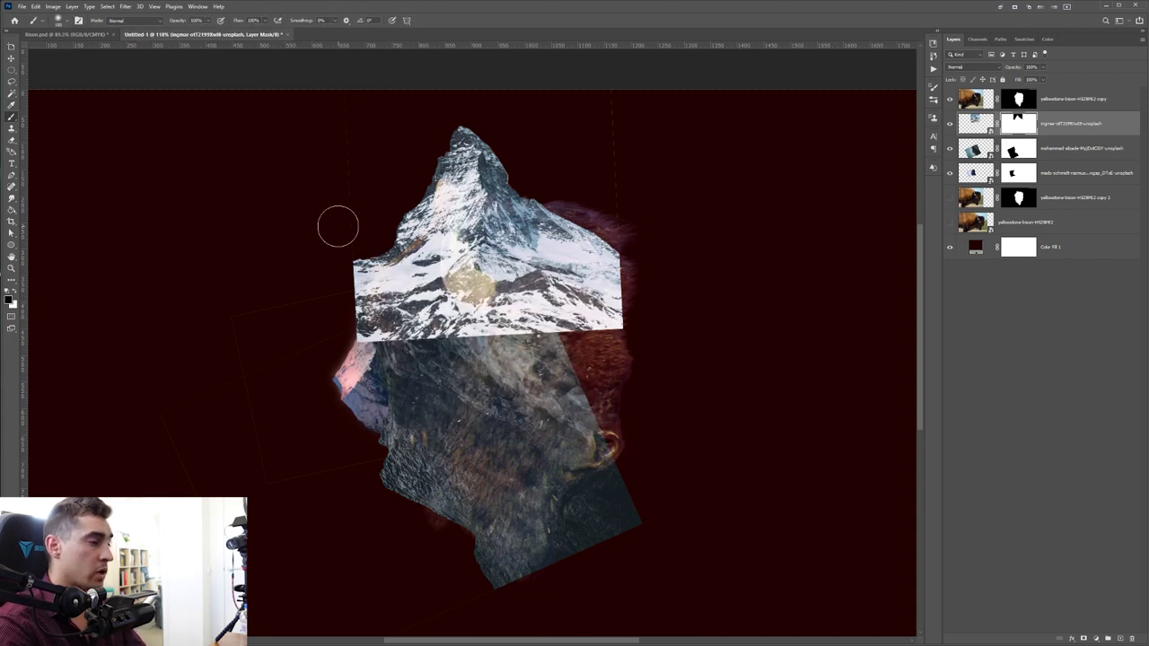
pyautogui.press('x')
pyautogui.moveTo(506, 179)
pyautogui.mouseDown()
pyautogui.moveTo(409, 212)
pyautogui.moveTo(457, 272)
pyautogui.mouseUp()
pyautogui.scroll(4, 491, 182)
pyautogui.hotkey('ctrl', 'z')
pyautogui.press('x')
# Step: Paint black on the snowy peak layer's mask to hide its right slope and blend away its straight lower edge
pyautogui.moveTo(595, 195)
pyautogui.mouseDown()
pyautogui.moveTo(603, 274)
pyautogui.moveTo(624, 294)
pyautogui.moveTo(623, 426)
pyautogui.moveTo(680, 379)
pyautogui.mouseUp()
pyautogui.scroll(-3, 680, 180)
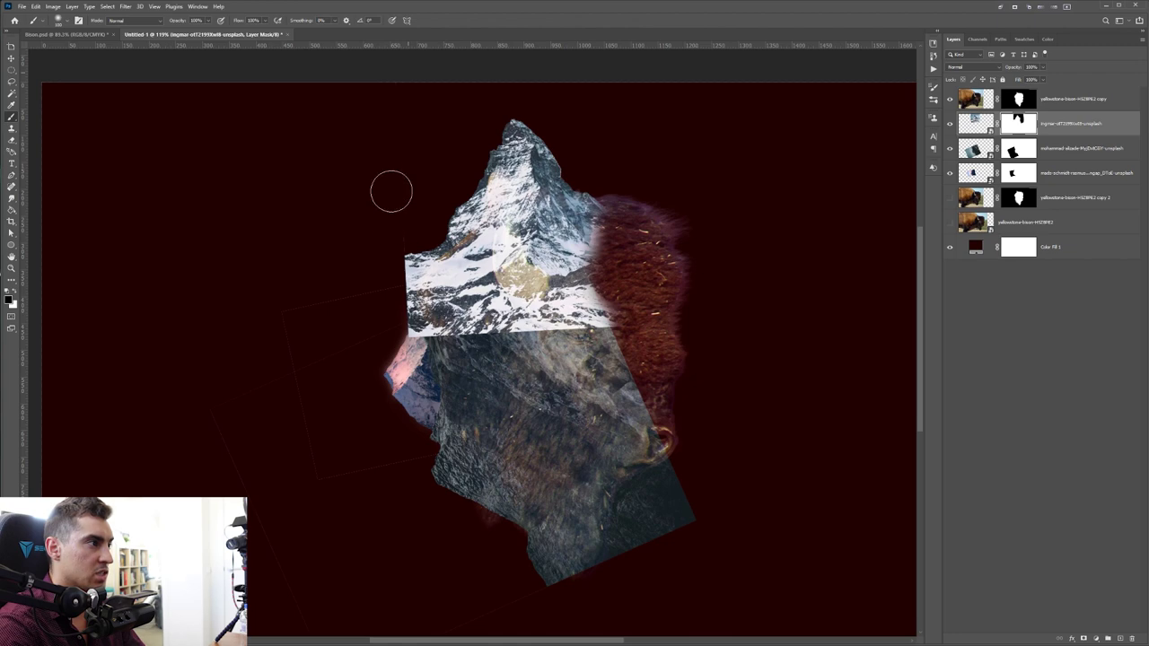
pyautogui.scroll(3, 619, 278)
pyautogui.moveTo(618, 315)
pyautogui.mouseDown()
pyautogui.moveTo(593, 345)
pyautogui.moveTo(422, 381)
pyautogui.moveTo(296, 363)
pyautogui.mouseUp()
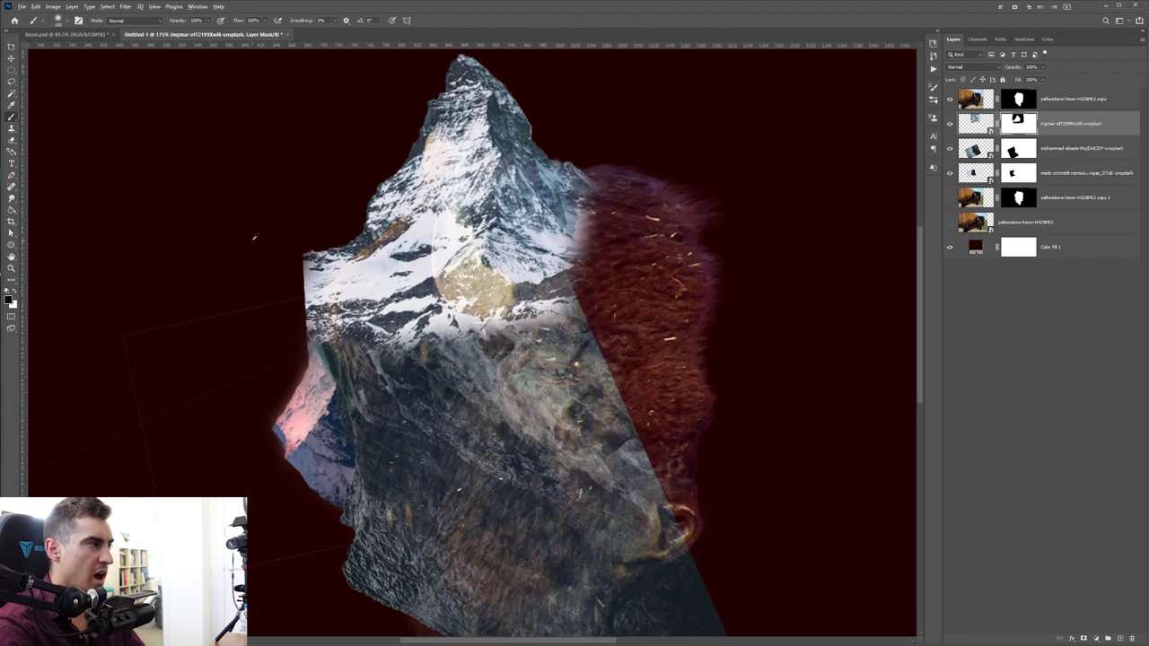
# Step: Paint black on the snowy peak layer's mask to hide its straight left border and lower snowfield
pyautogui.scroll(3, 260, 265)
pyautogui.moveTo(334, 255)
pyautogui.mouseDown()
pyautogui.moveTo(302, 241)
pyautogui.moveTo(466, 359)
pyautogui.moveTo(326, 225)
pyautogui.moveTo(346, 277)
pyautogui.mouseUp()
pyautogui.scroll(-2, 345, 277)
pyautogui.moveTo(502, 359)
pyautogui.mouseDown()
pyautogui.moveTo(731, 287)
pyautogui.moveTo(590, 295)
pyautogui.moveTo(729, 258)
pyautogui.moveTo(476, 314)
pyautogui.moveTo(449, 341)
pyautogui.mouseUp()
# Step: Paint black on the dark rocky mountain layer's mask to hide its straight upper and right edges and reveal the bison's face
pyautogui.click(1015, 149)
pyautogui.scroll(-2, 511, 377)
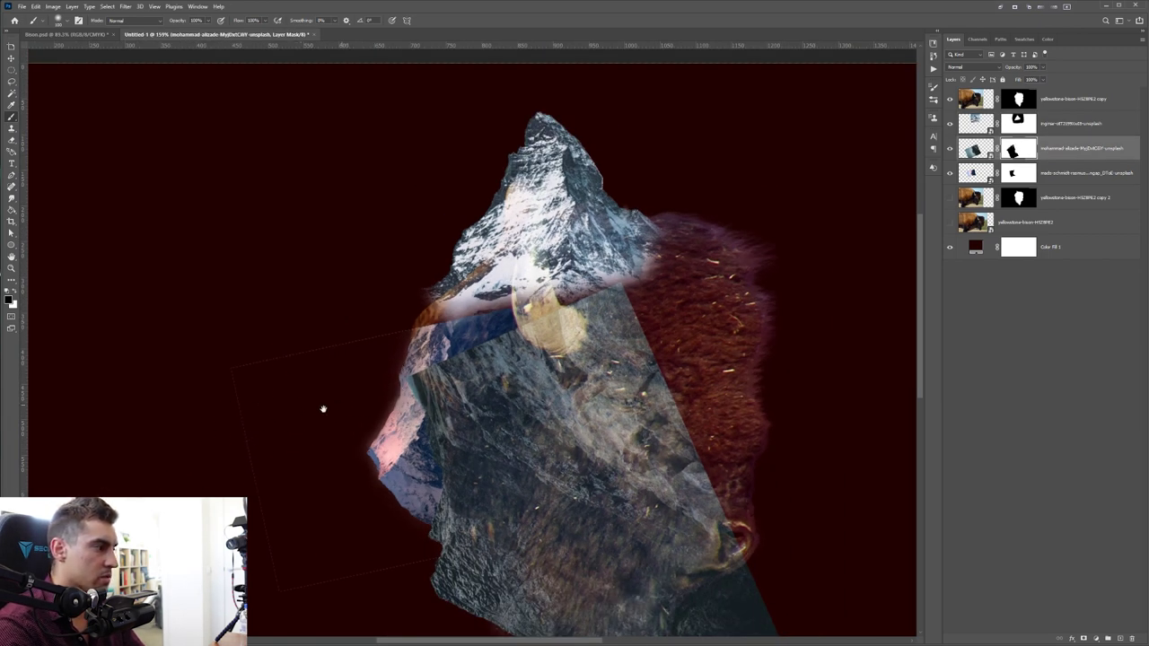
pyautogui.moveTo(117, 535); pyautogui.dragTo(171, 338)
pyautogui.moveTo(474, 501); pyautogui.dragTo(457, 361)
pyautogui.moveTo(790, 314)
pyautogui.mouseDown()
pyautogui.moveTo(590, 416)
pyautogui.moveTo(780, 315)
pyautogui.moveTo(636, 506)
pyautogui.mouseUp()
pyautogui.moveTo(652, 389)
pyautogui.mouseDown()
pyautogui.moveTo(603, 232)
pyautogui.moveTo(535, 157)
pyautogui.moveTo(646, 401)
pyautogui.moveTo(580, 195)
pyautogui.moveTo(500, 189)
pyautogui.moveTo(565, 289)
pyautogui.moveTo(593, 266)
pyautogui.moveTo(572, 356)
pyautogui.moveTo(602, 363)
pyautogui.moveTo(502, 216)
pyautogui.moveTo(475, 216)
pyautogui.mouseUp()
pyautogui.scroll(3, 474, 216)
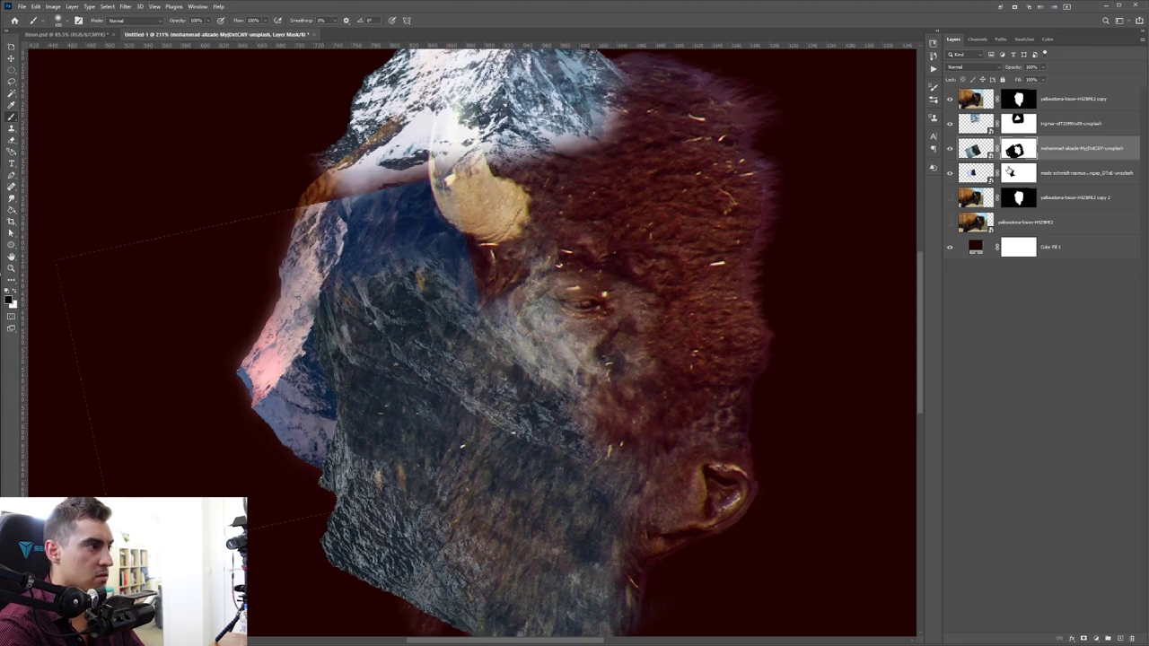
# Step: Paint black on the pink-lit mountain layer's mask, using a smaller brush, to remove the faint photo outline around it
pyautogui.click(1012, 171)
pyautogui.moveTo(203, 203); pyautogui.dragTo(423, 153)
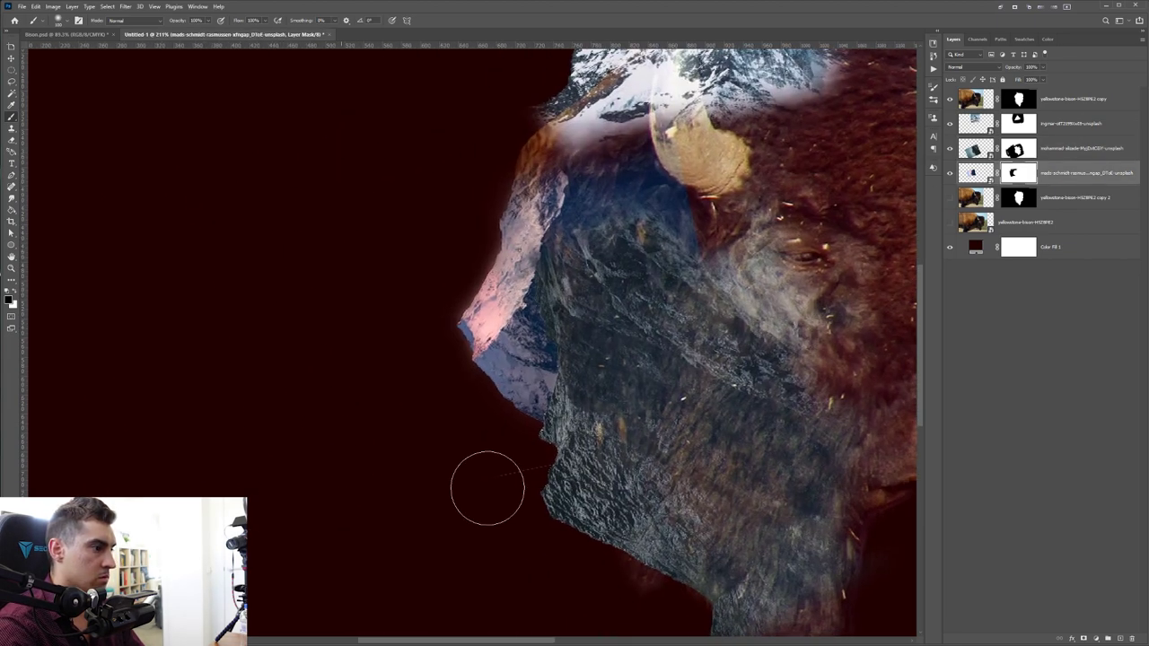
pyautogui.press('[')
pyautogui.press('[')
pyautogui.press('[')
pyautogui.press('[')
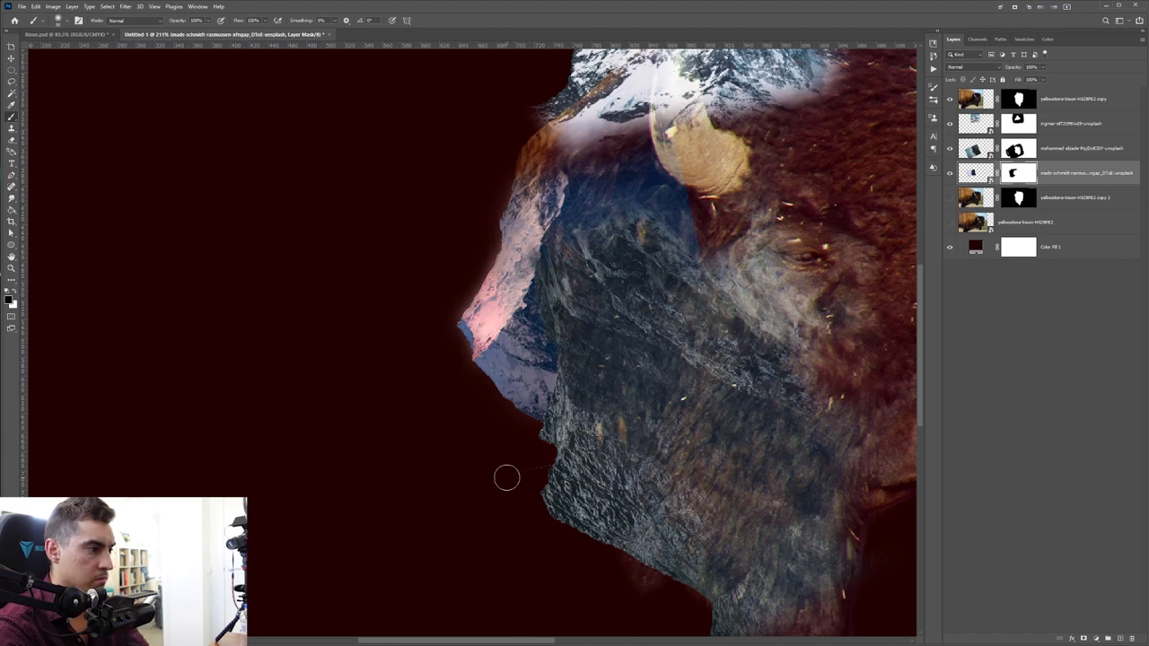
pyautogui.scroll(-1, 515, 200)
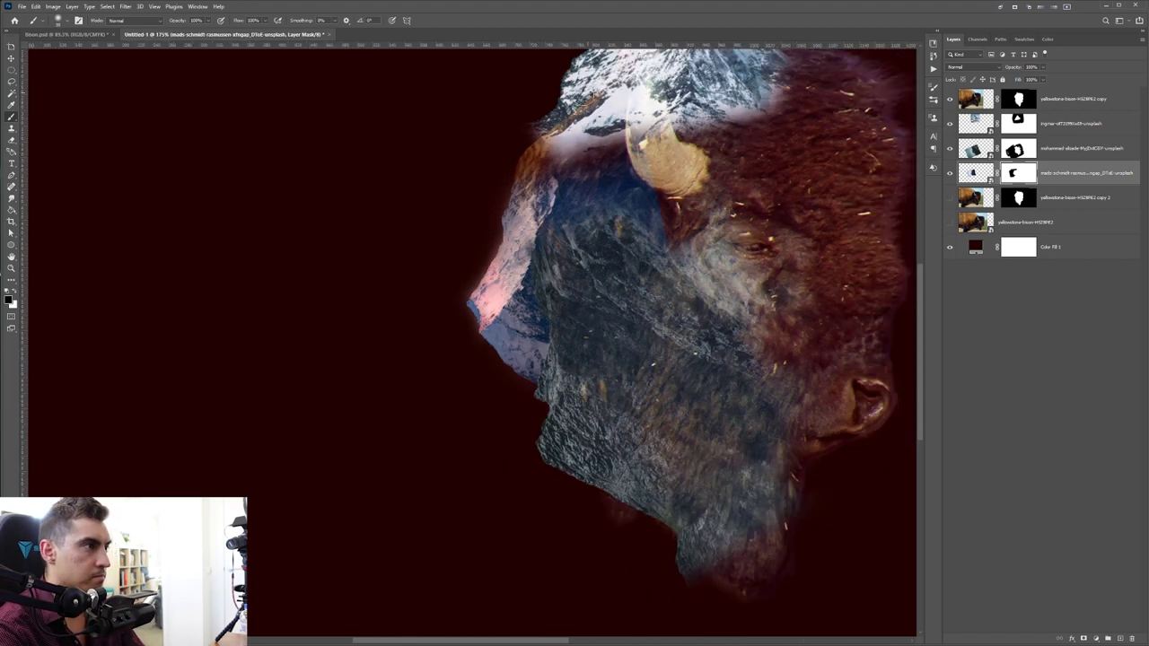
pyautogui.moveTo(550, 155); pyautogui.dragTo(536, 205)
pyautogui.moveTo(541, 349); pyautogui.dragTo(398, 149)
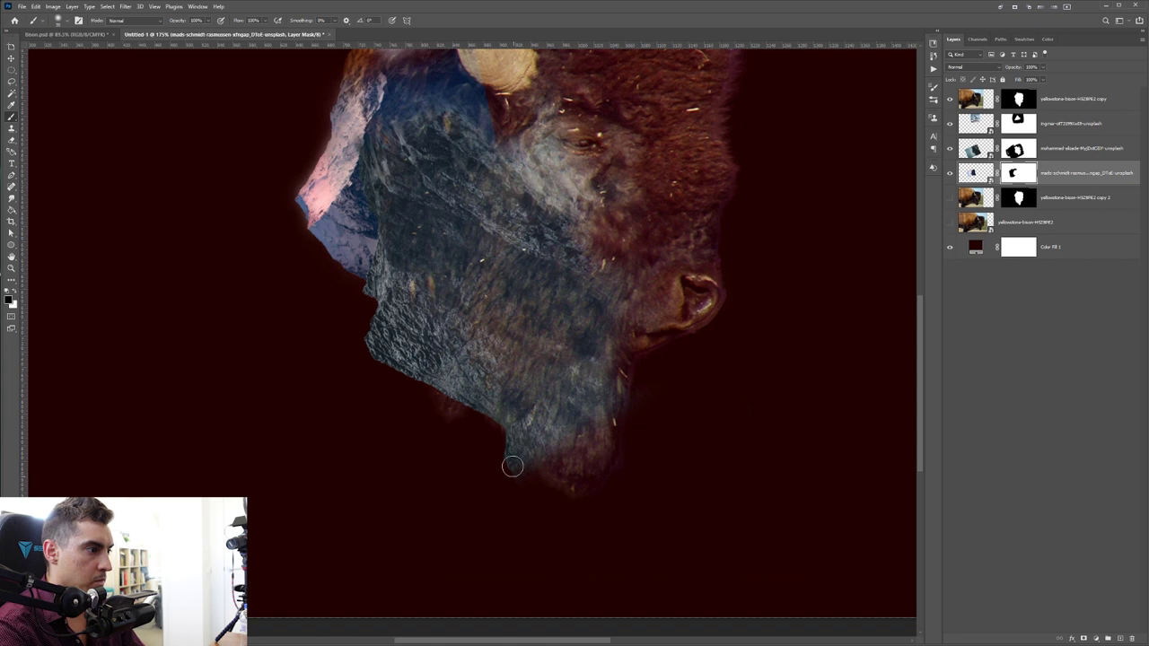
# Step: Paint black on the dark rocky mountain layer's mask with an enlarged brush to blend its lower tip into the bison's fur
pyautogui.click(1007, 154)
pyautogui.moveTo(505, 450)
pyautogui.mouseDown()
pyautogui.moveTo(511, 441)
pyautogui.moveTo(517, 479)
pyautogui.mouseUp()
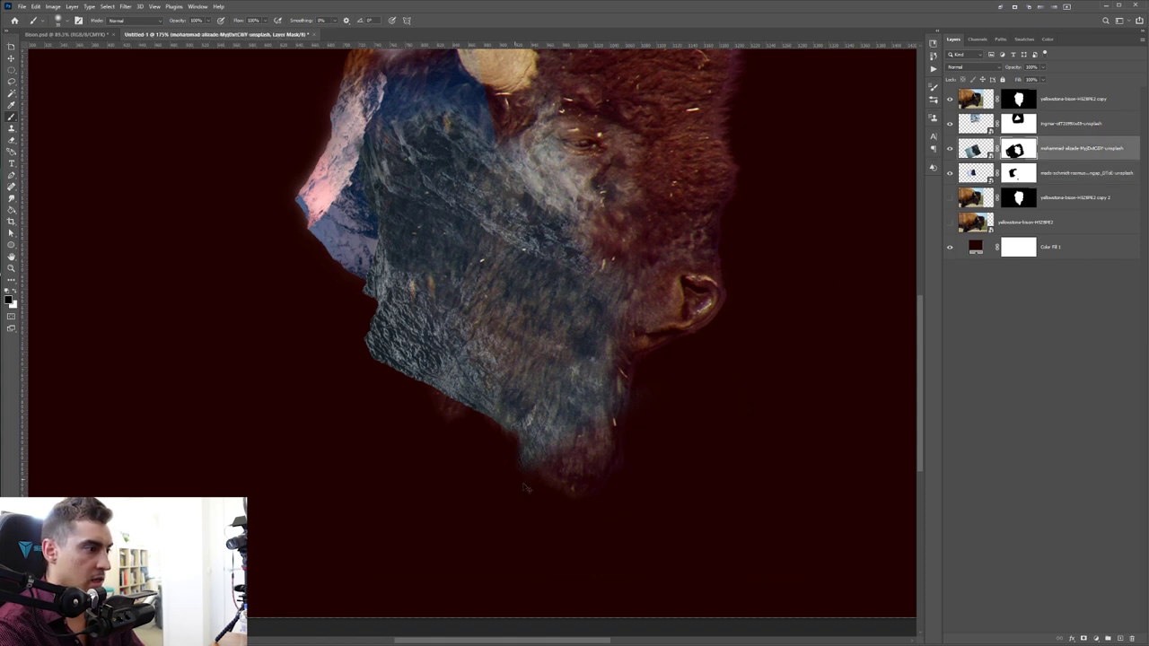
pyautogui.hotkey('ctrl', 'z')
pyautogui.hotkey('ctrl', '\\')
pyautogui.press('x')
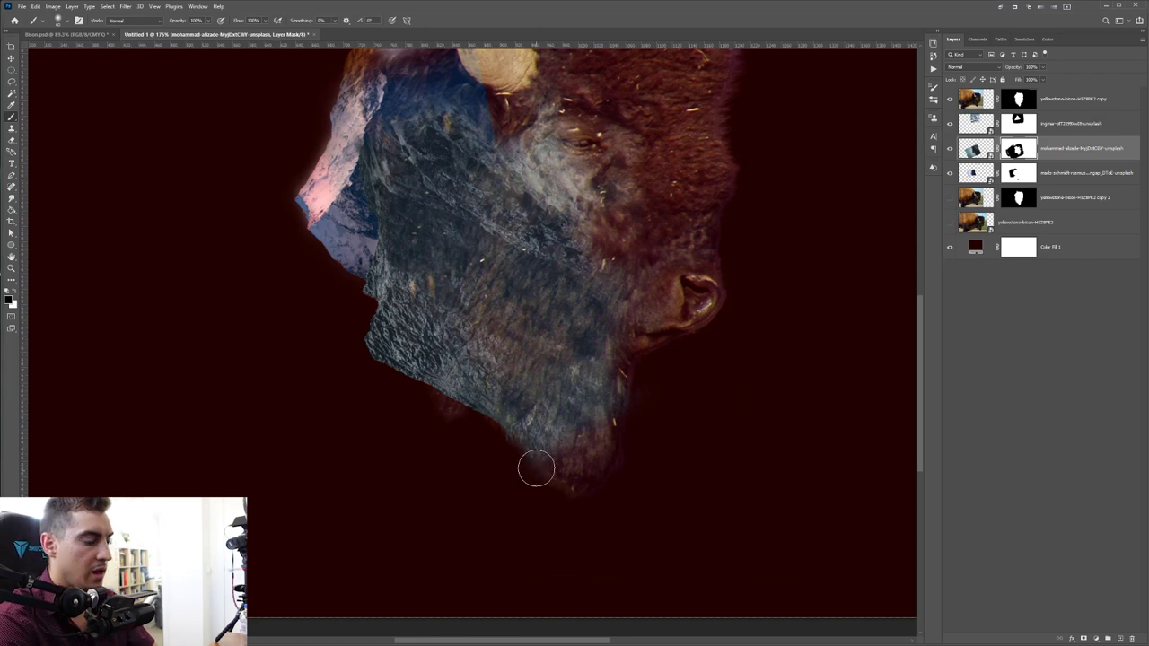
pyautogui.press(']')
pyautogui.press(']')
pyautogui.press(']')
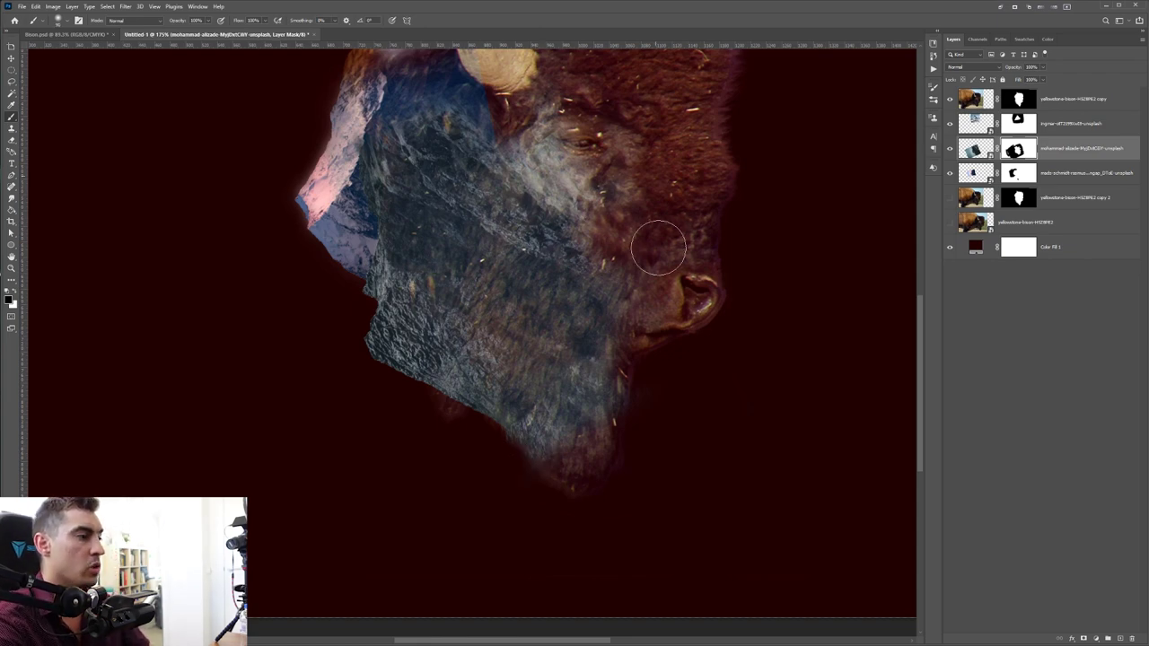
# Step: Examine the composite's outline and the transitions between the mountains and the bison head
pyautogui.moveTo(426, 404); pyautogui.dragTo(469, 523)
pyautogui.scroll(-2, 310, 184)
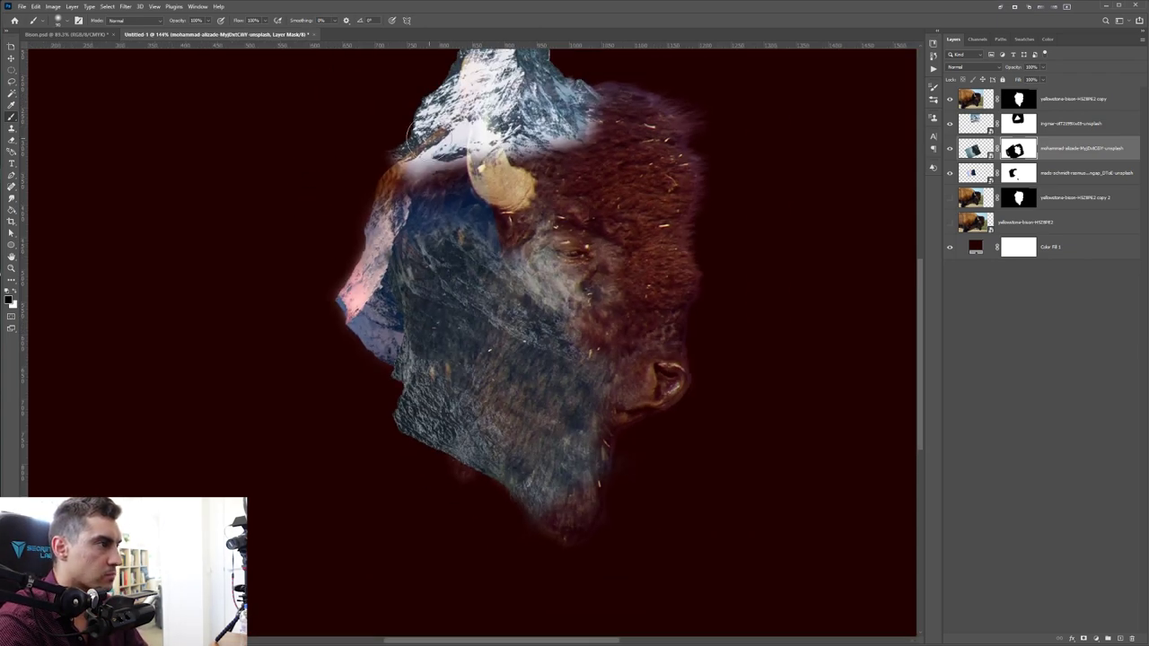
pyautogui.moveTo(383, 153); pyautogui.dragTo(378, 229)
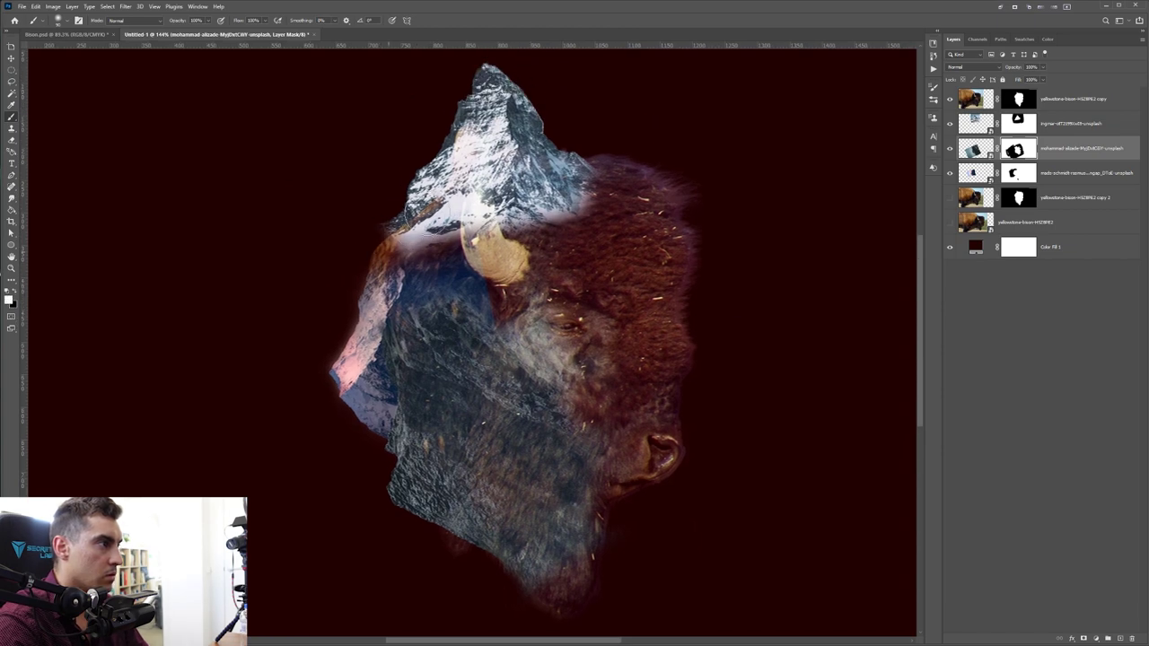
pyautogui.scroll(1, 741, 225)
pyautogui.scroll(-2, 725, 273)
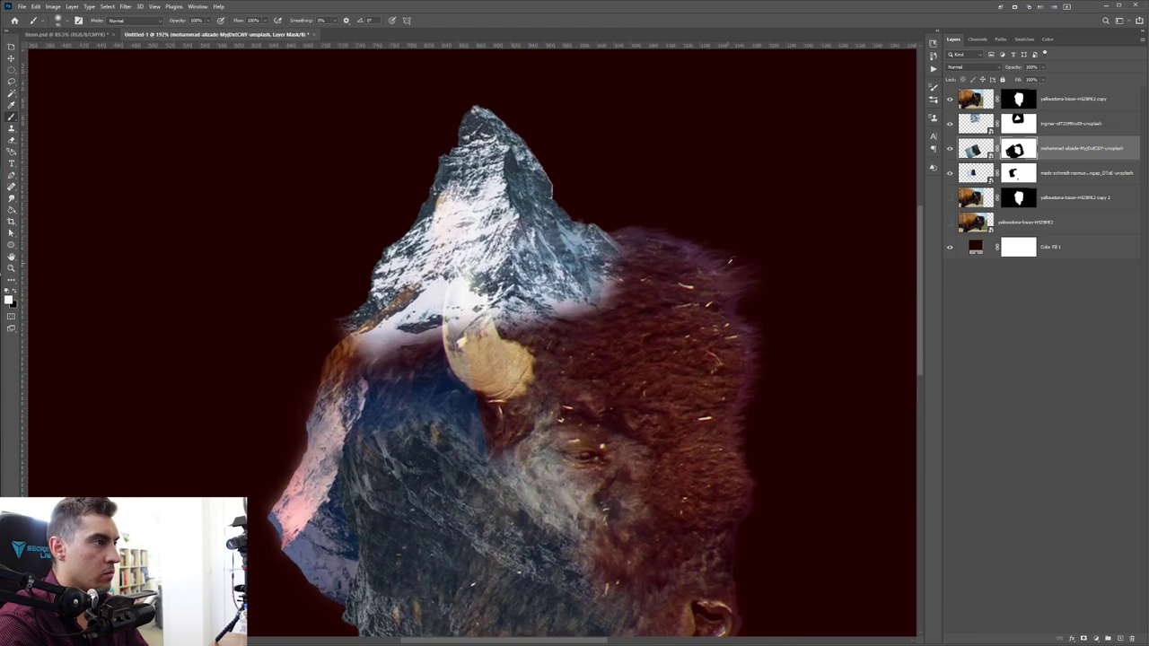
pyautogui.moveTo(734, 290); pyautogui.dragTo(689, 203)
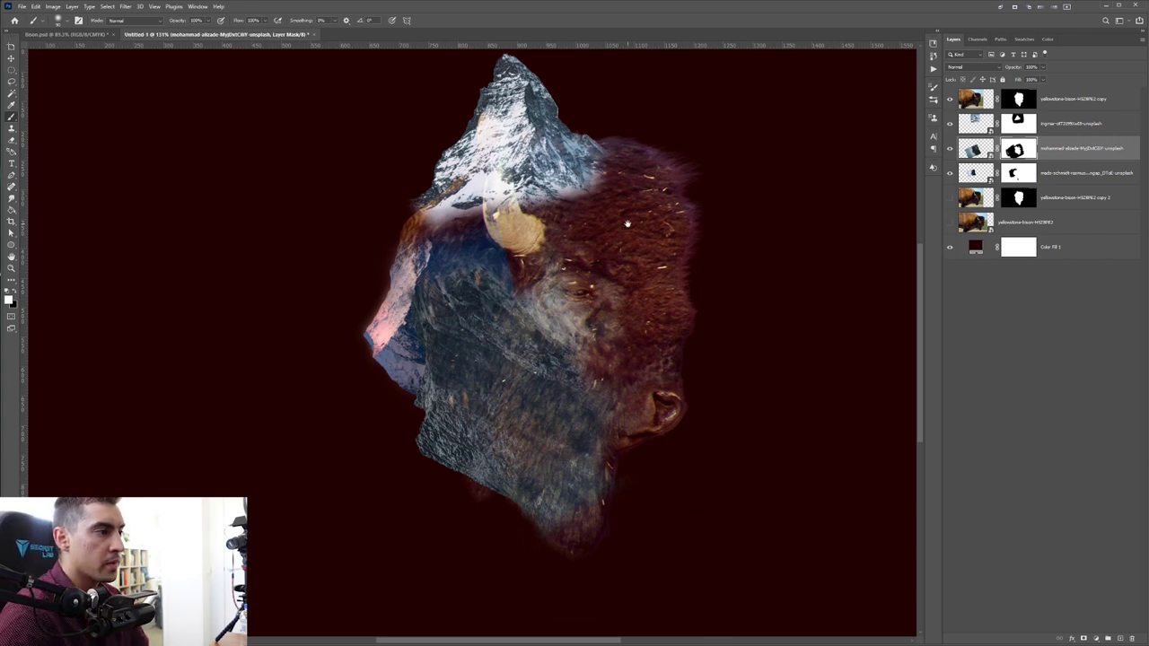
pyautogui.scroll(1, 528, 352)
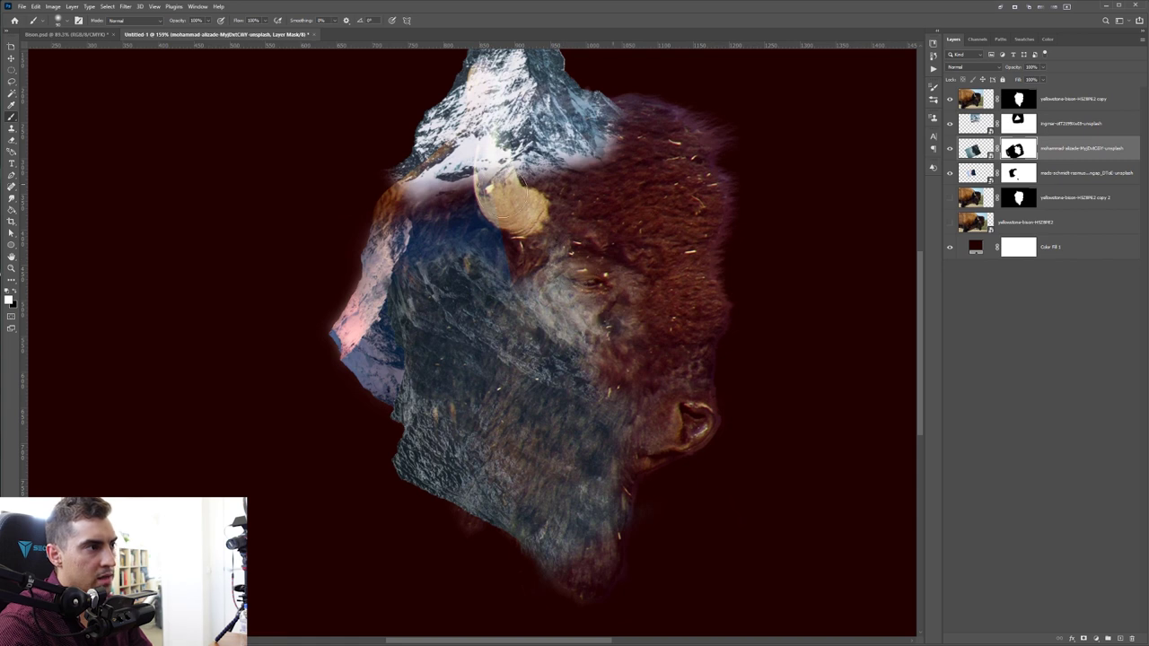
pyautogui.scroll(-1, 569, 196)
pyautogui.moveTo(674, 130); pyautogui.dragTo(632, 196)
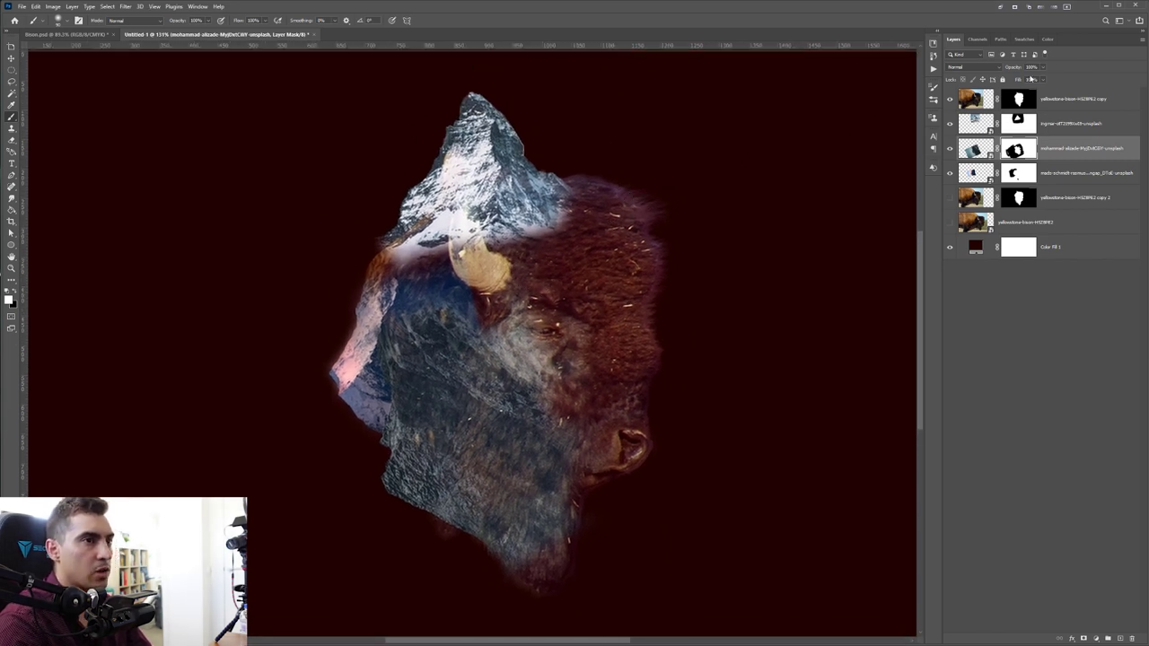
# Step: Add a Black & White adjustment layer above the top bison layer and lower its Reds value
pyautogui.click(1056, 91)
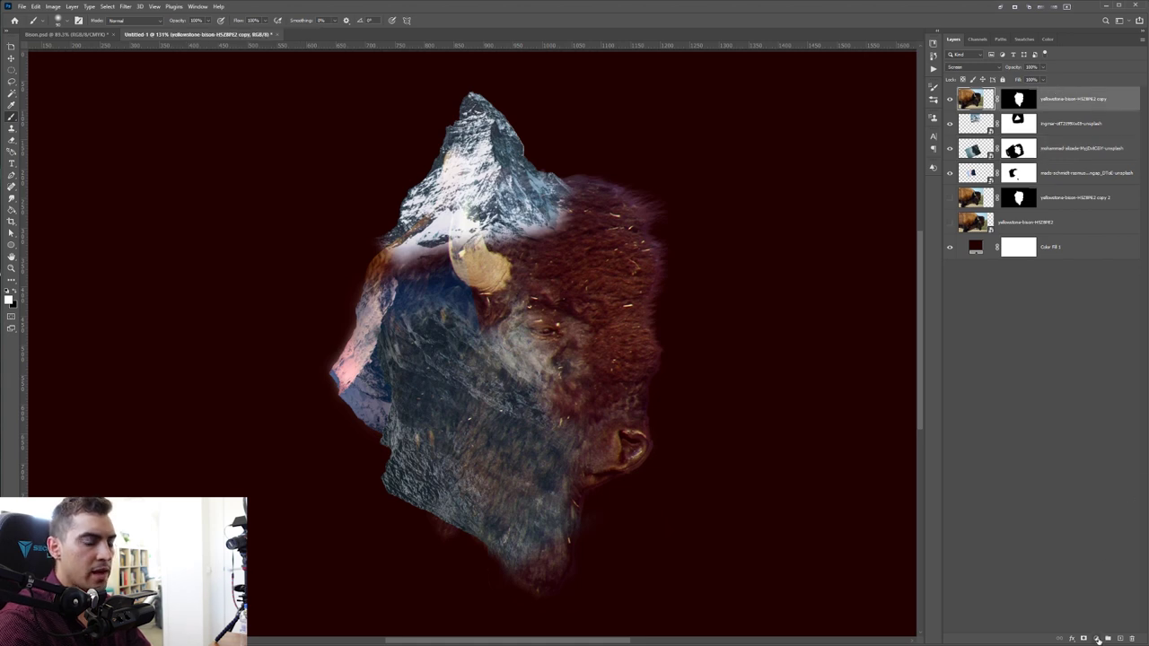
pyautogui.click(1097, 638)
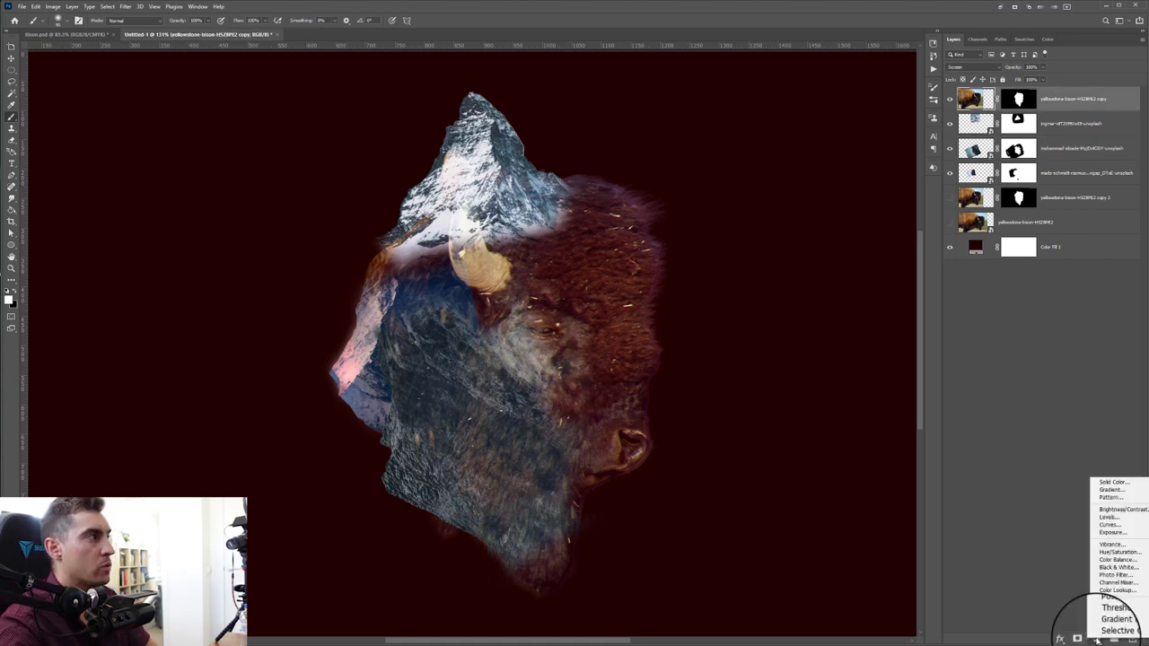
pyautogui.click(73, 6)
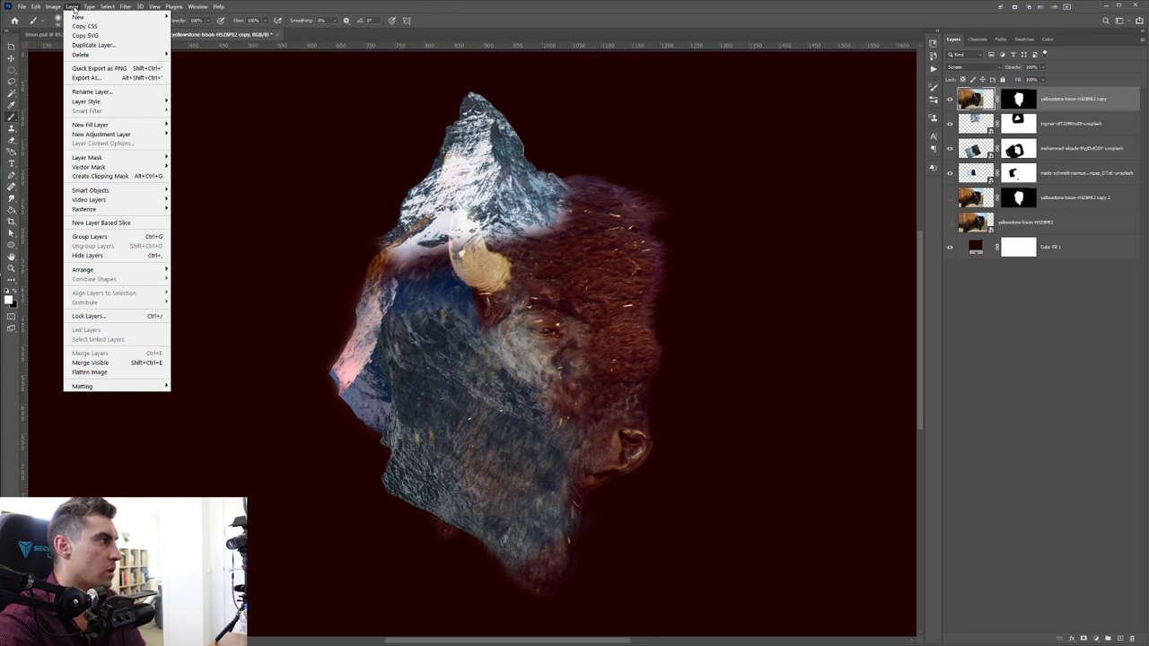
pyautogui.click(1097, 638)
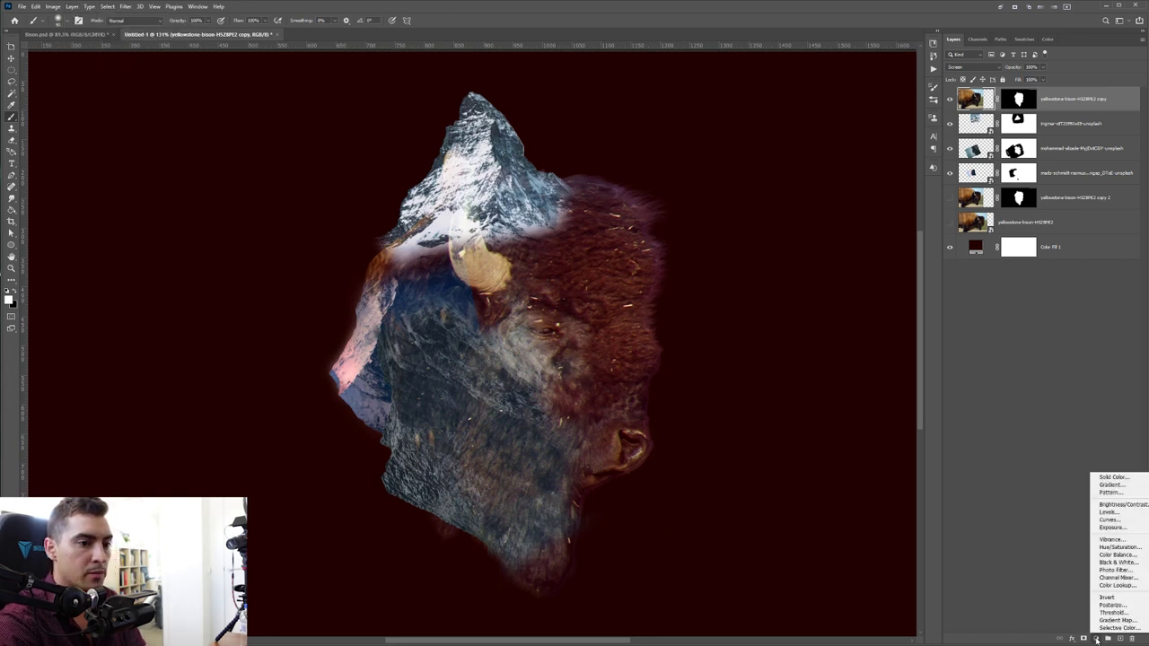
pyautogui.click(1118, 561)
pyautogui.moveTo(768, 166)
pyautogui.mouseDown()
pyautogui.moveTo(736, 183)
pyautogui.moveTo(752, 205)
pyautogui.mouseUp()
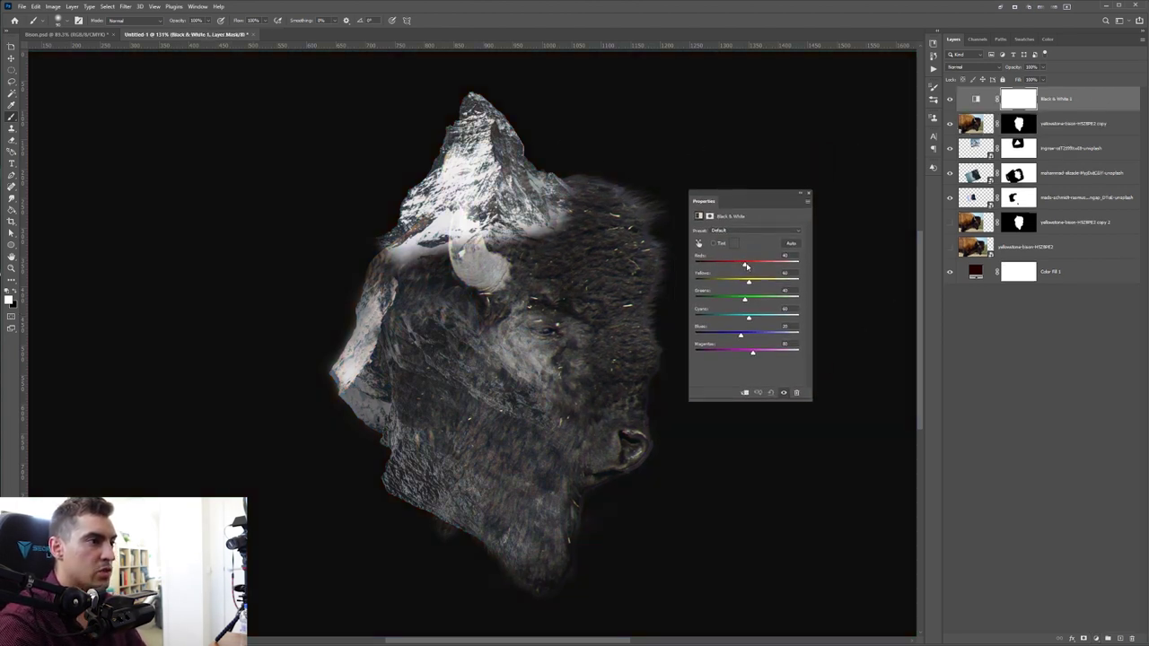
pyautogui.moveTo(741, 265); pyautogui.dragTo(750, 289)
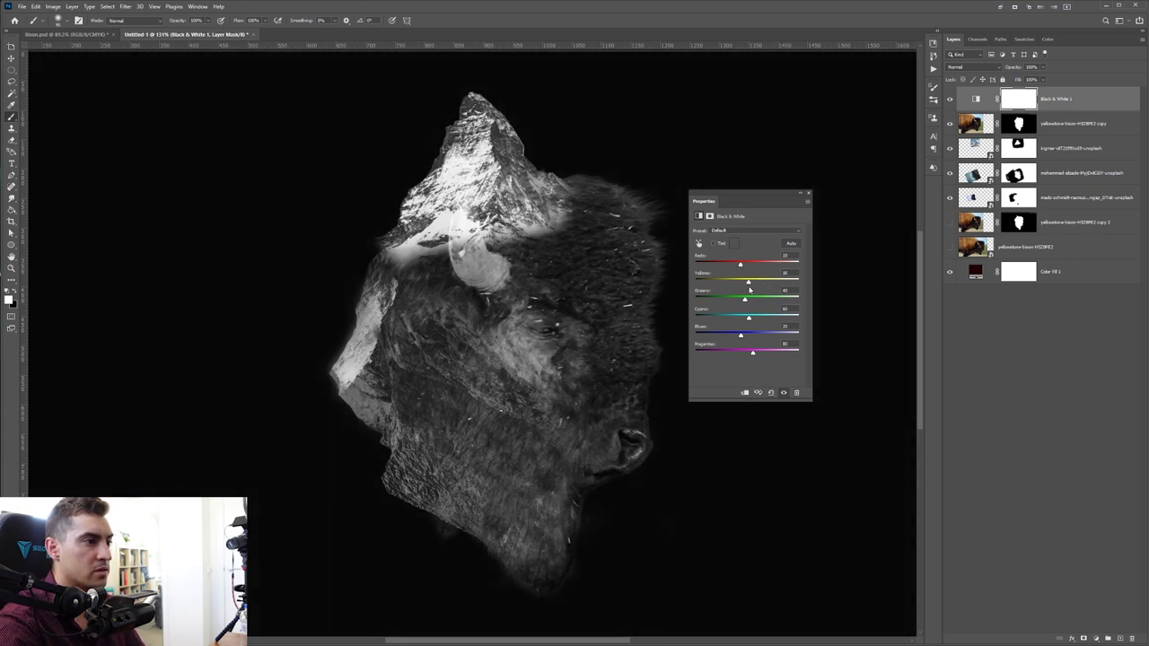
pyautogui.click(808, 193)
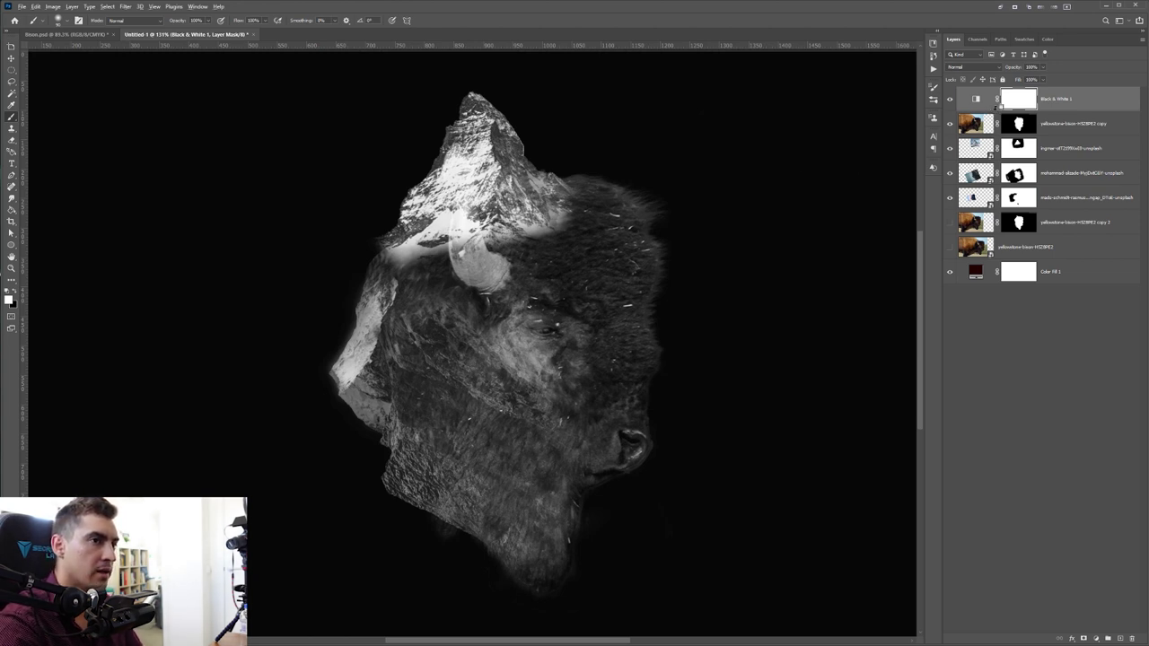
# Step: Clip the Black & White adjustment to the bison layer beneath it and check the desaturated fur
pyautogui.keyDown('alt'); pyautogui.click(997, 109); pyautogui.keyUp('alt')
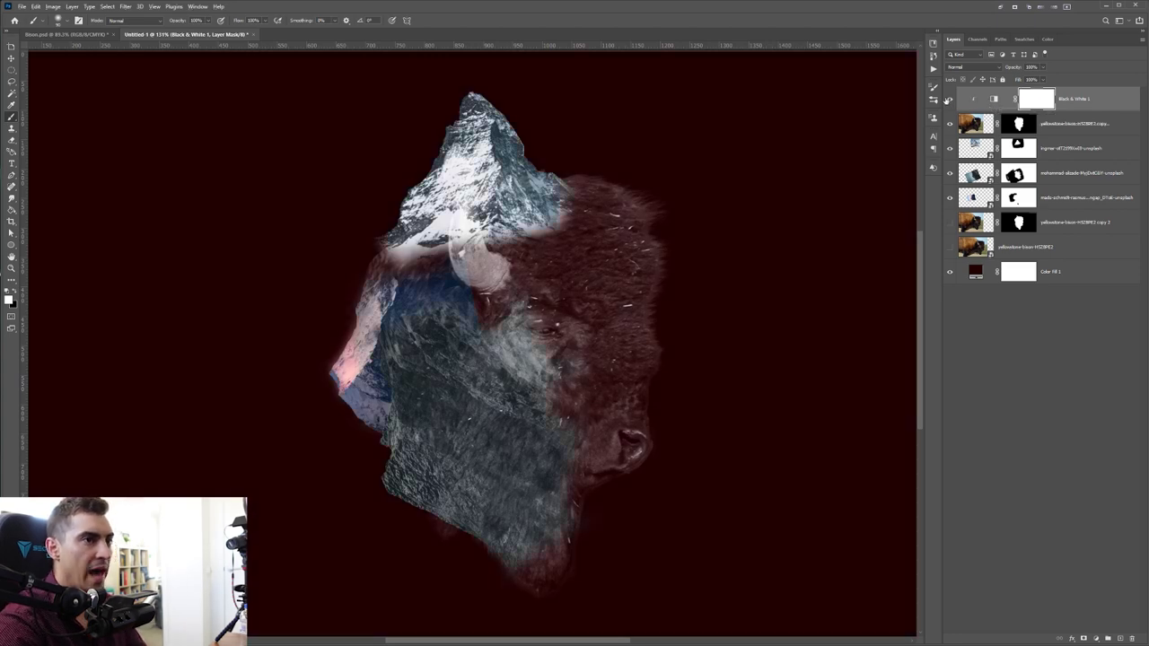
pyautogui.scroll(3, 643, 260)
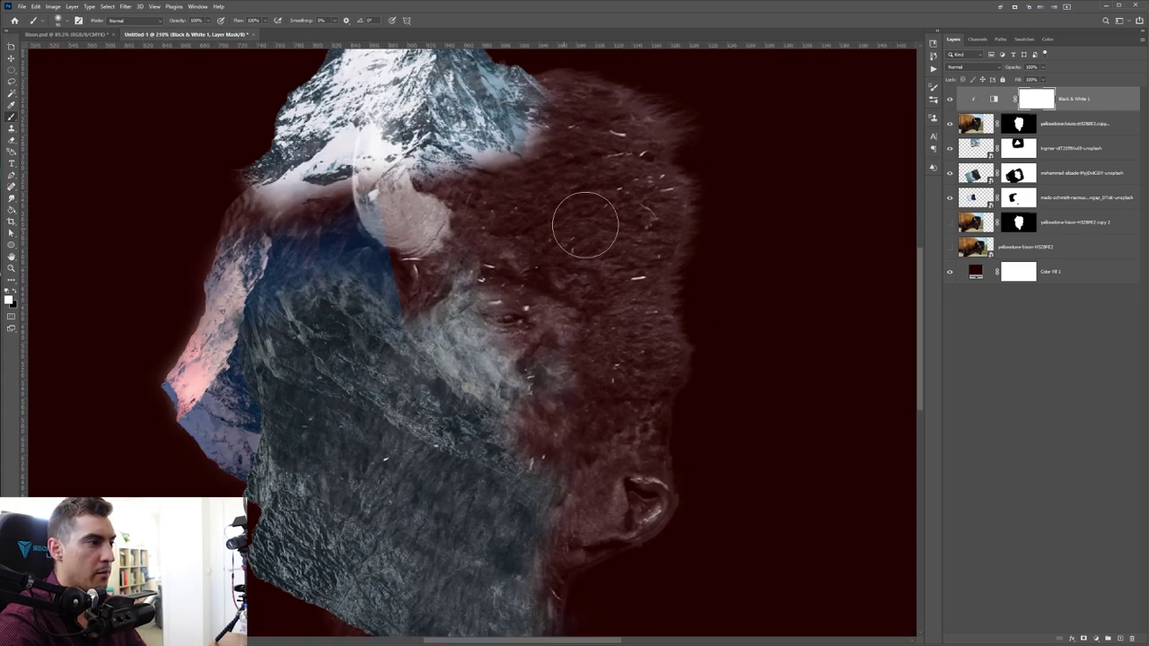
pyautogui.scroll(-2, 572, 226)
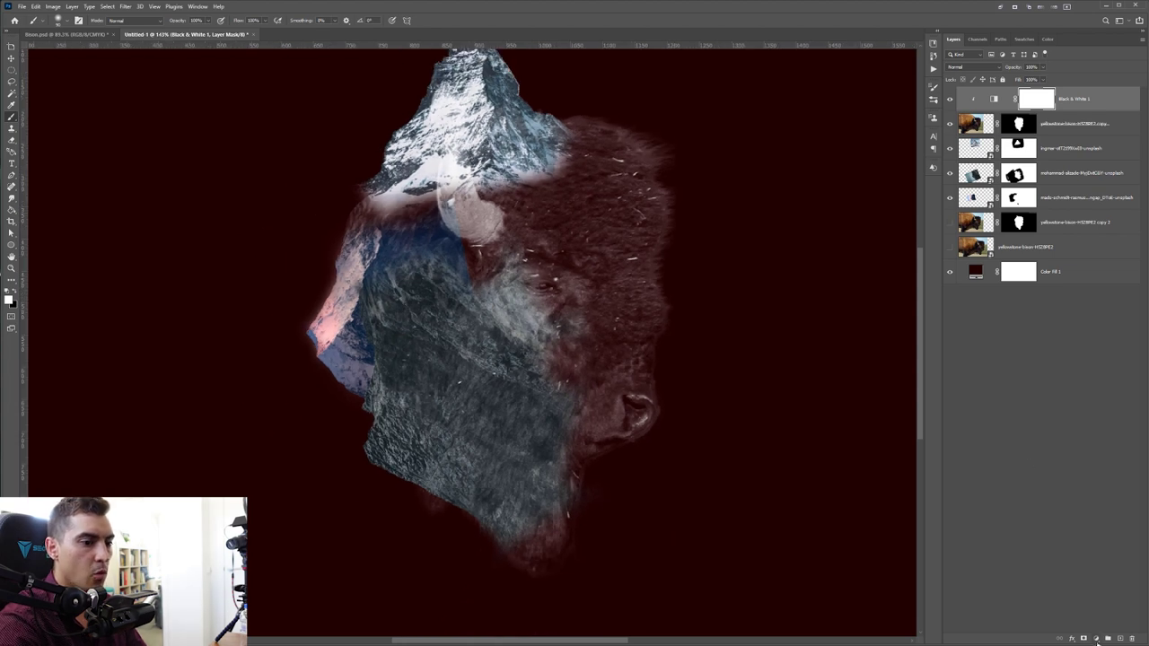
# Step: Add a Hue/Saturation adjustment layer at the top of the stack with Colorize enabled
pyautogui.click(1096, 639)
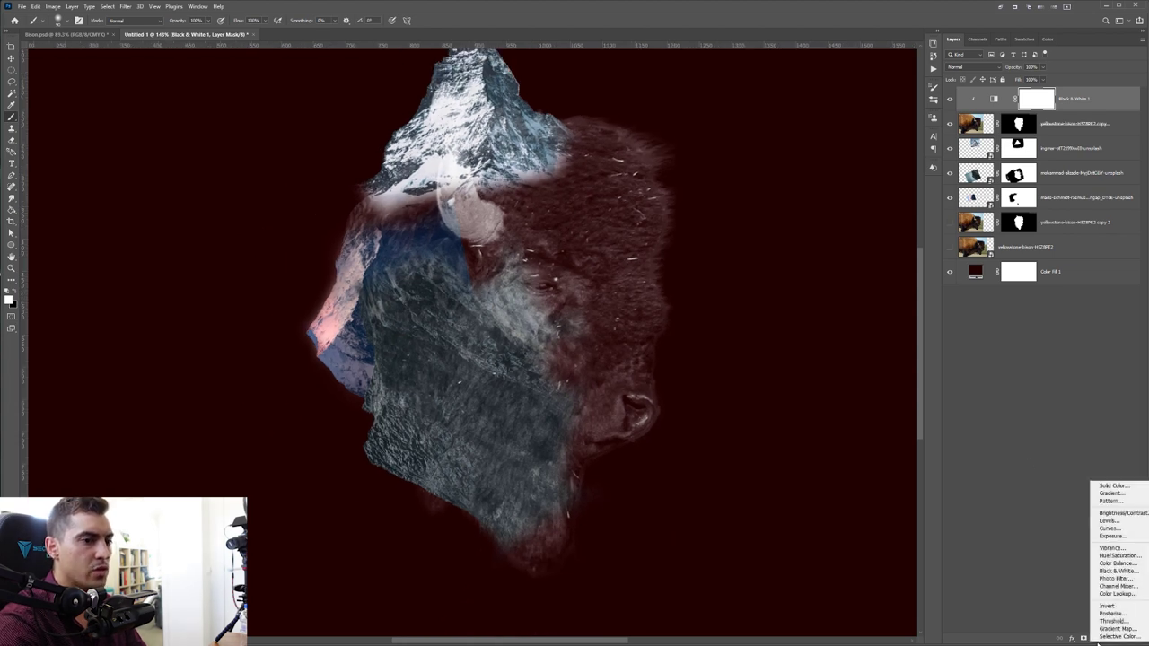
pyautogui.click(1114, 557)
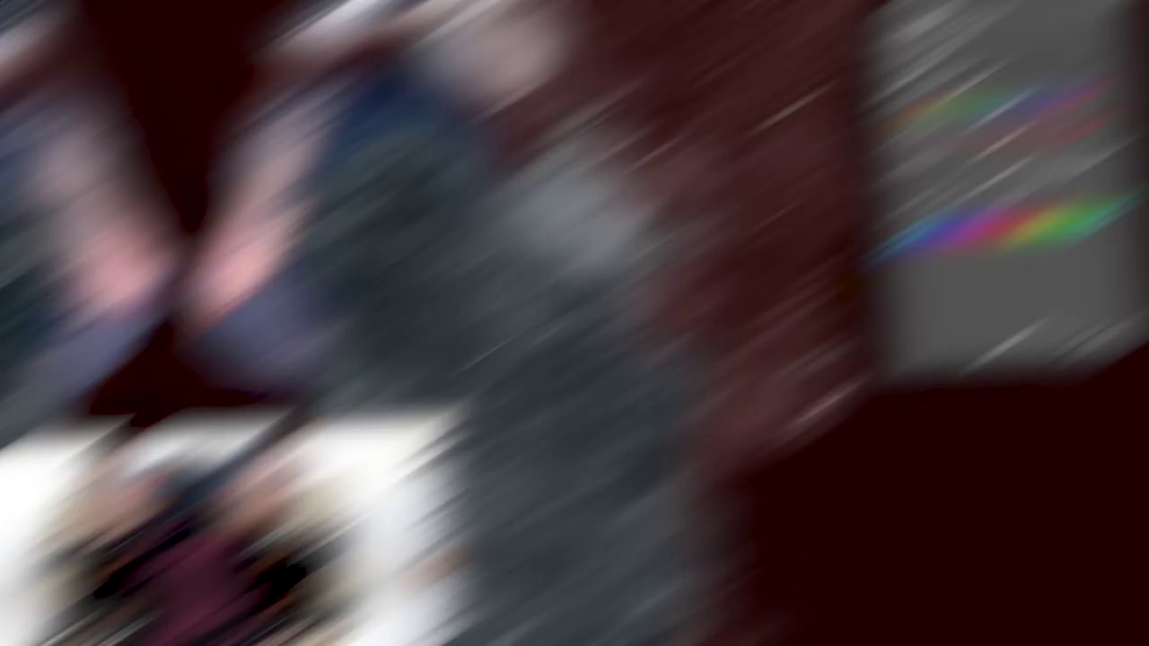
pyautogui.click(723, 245)
pyautogui.click(727, 245)
pyautogui.click(816, 302)
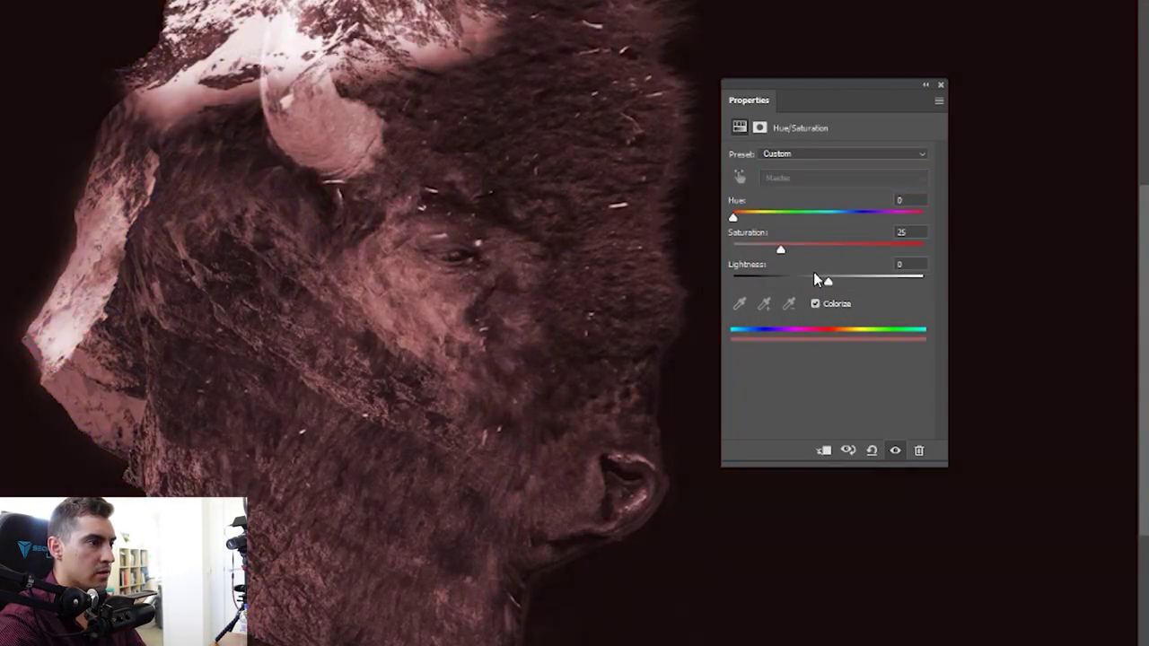
# Step: Tint the whole composite red by setting the Hue/Saturation adjustment's hue near pure red and its saturation to about 47
pyautogui.moveTo(749, 217); pyautogui.dragTo(736, 236)
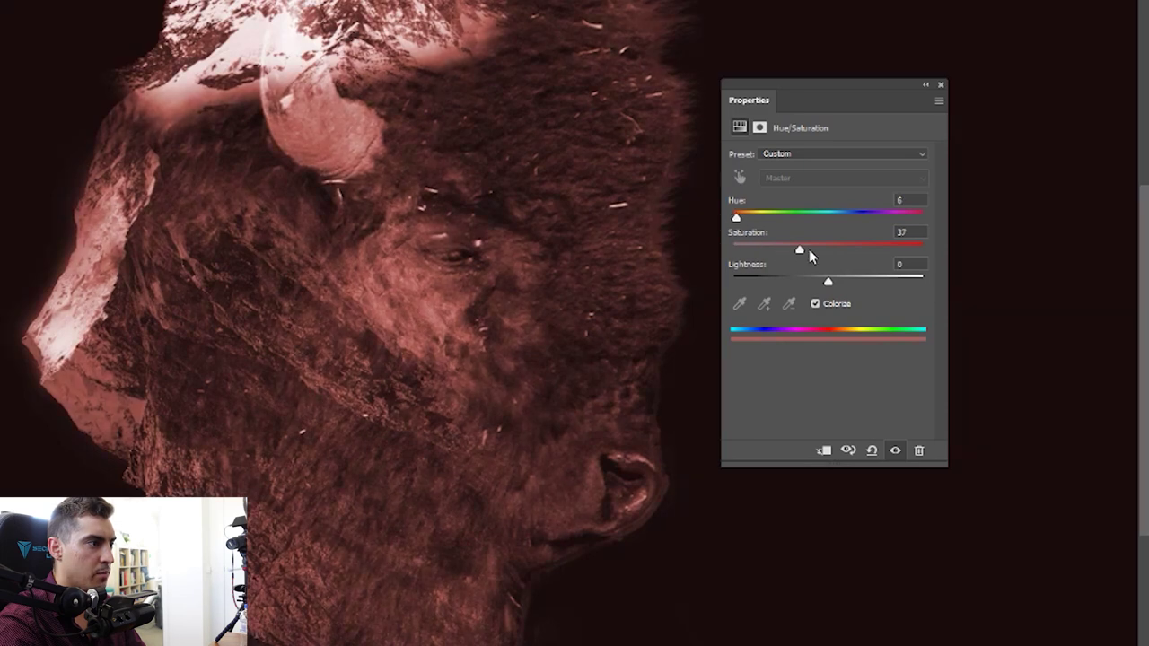
pyautogui.moveTo(809, 251); pyautogui.dragTo(879, 254)
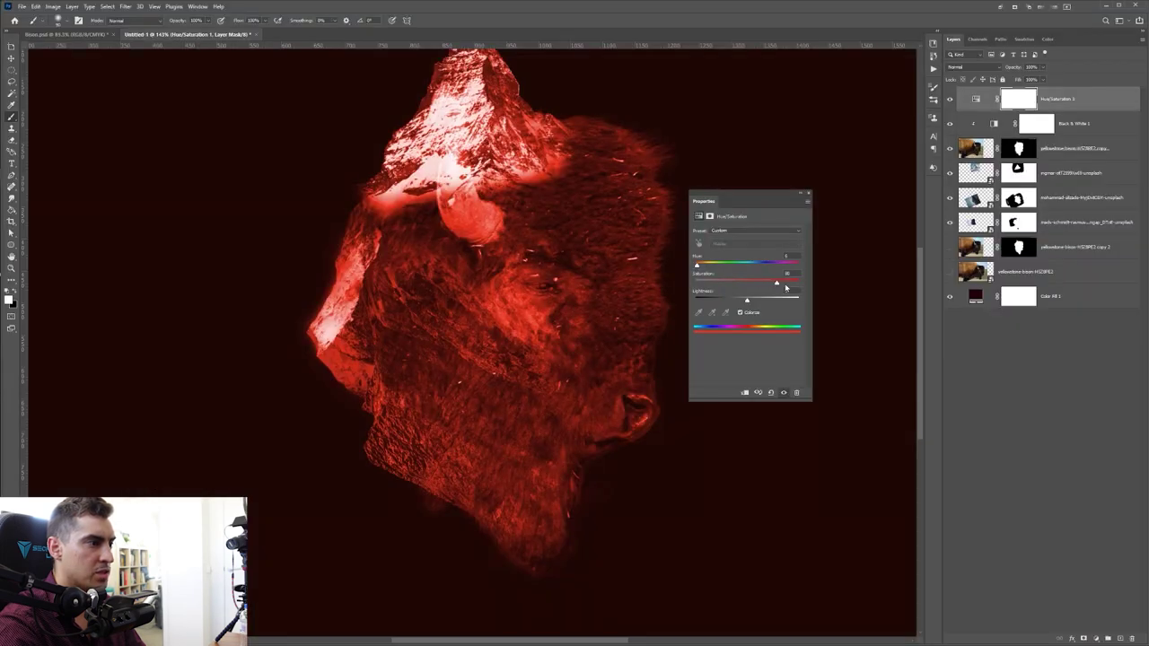
pyautogui.moveTo(785, 287); pyautogui.dragTo(721, 283)
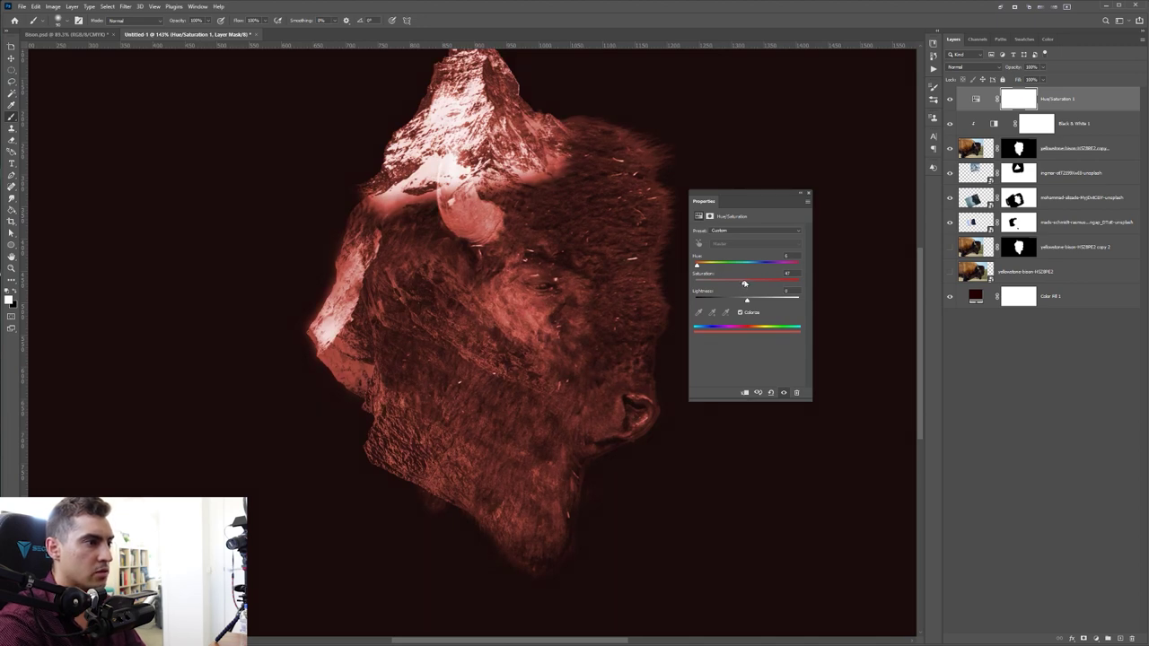
pyautogui.moveTo(702, 267); pyautogui.dragTo(693, 266)
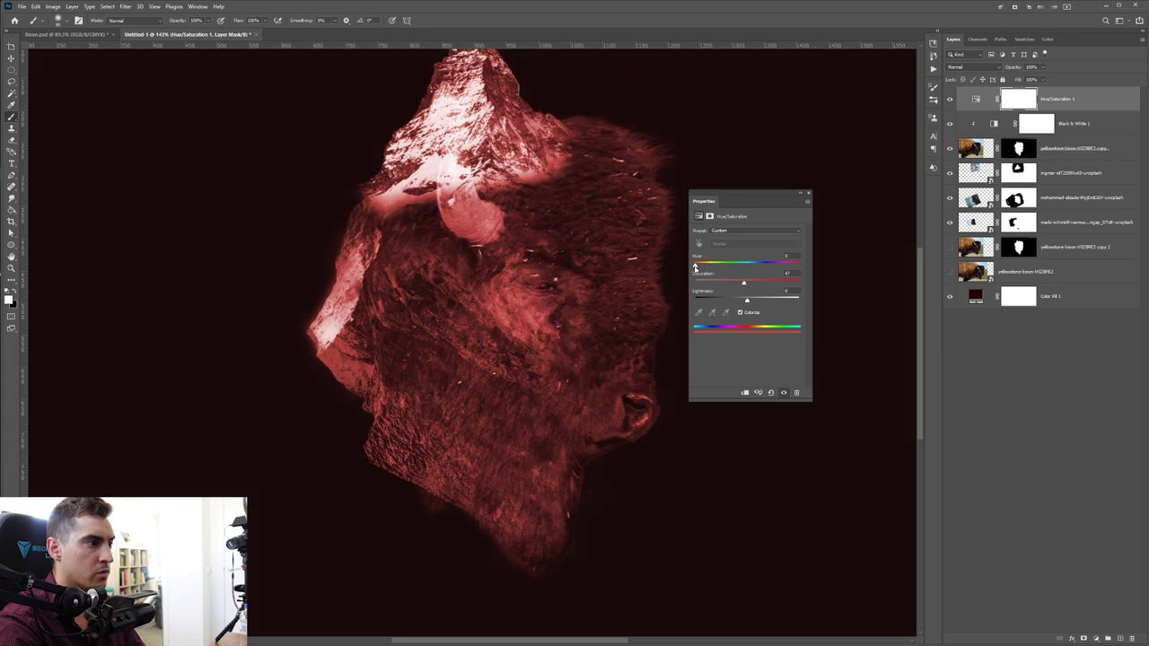
pyautogui.click(807, 195)
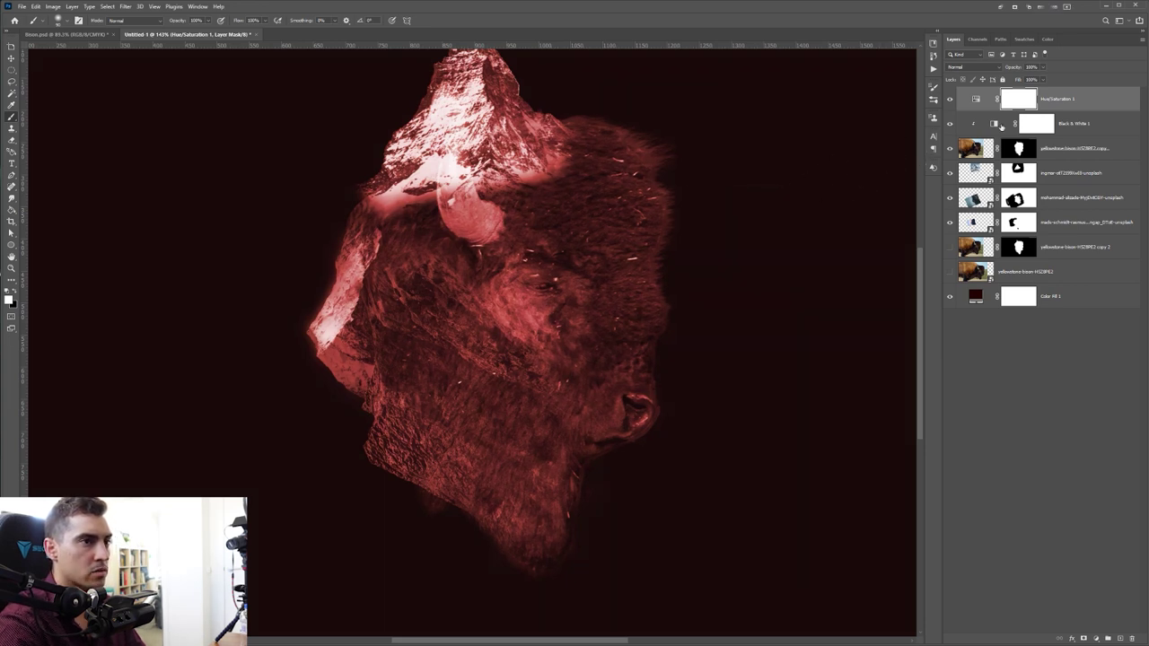
pyautogui.scroll(-6, 689, 155)
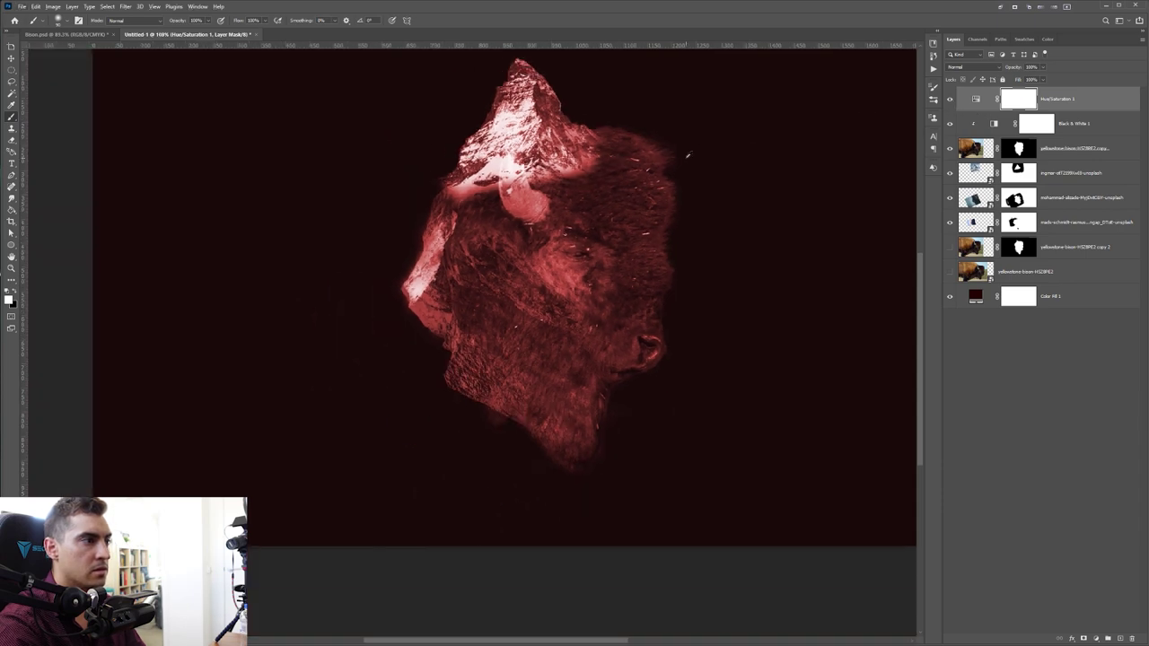
pyautogui.scroll(8, 402, 237)
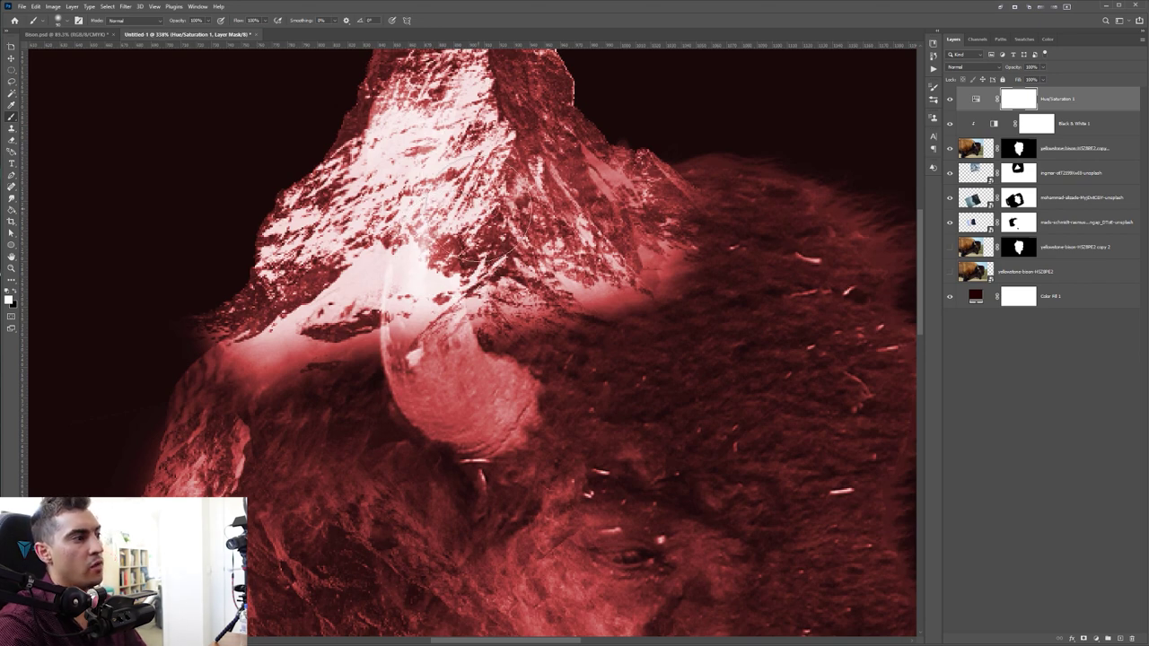
# Step: Paint black on the snowy peak layer's mask to reveal the full length of the bison's horn
pyautogui.scroll(-2, 424, 342)
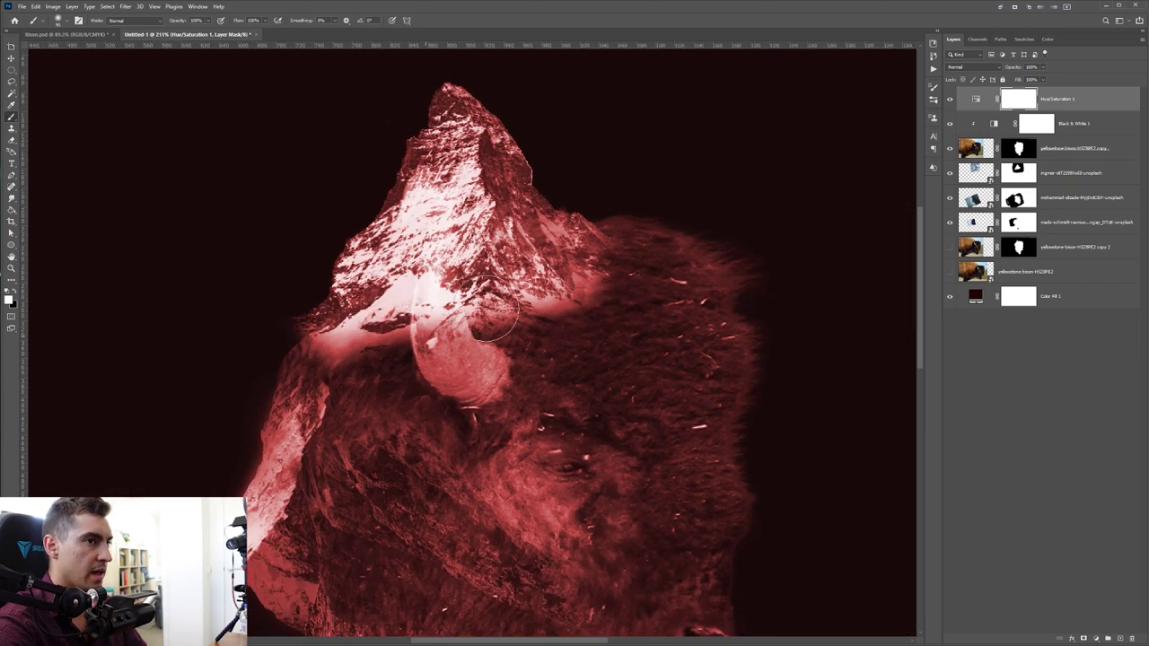
pyautogui.click(1020, 177)
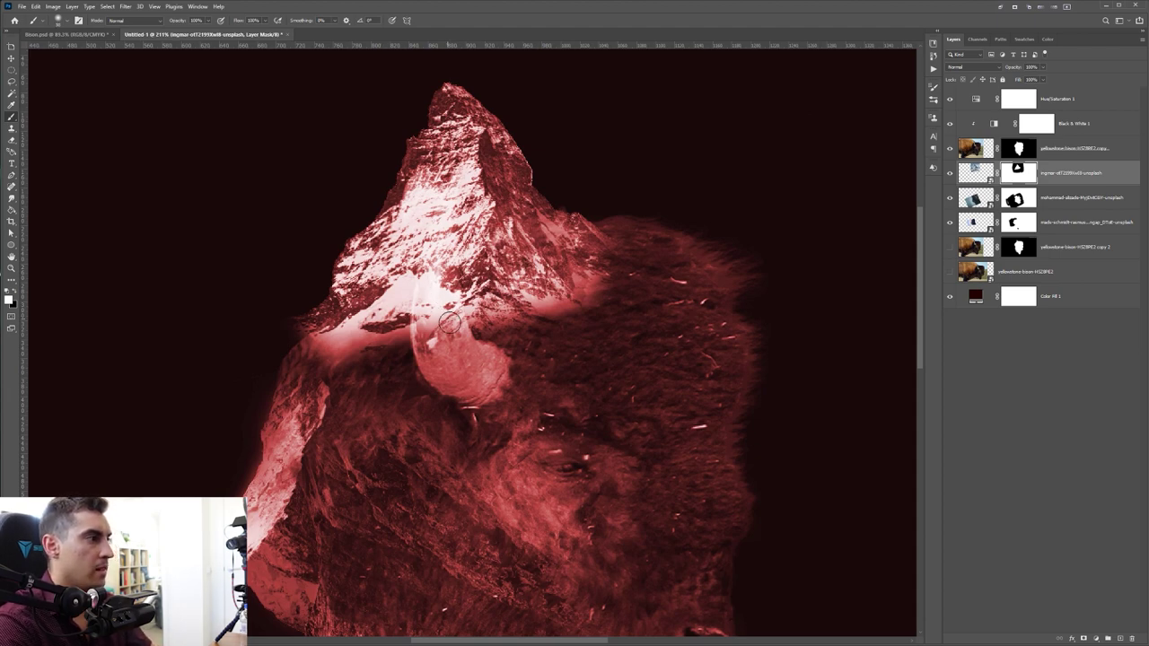
pyautogui.scroll(2, 447, 319)
pyautogui.moveTo(454, 352)
pyautogui.mouseDown()
pyautogui.moveTo(440, 231)
pyautogui.moveTo(445, 343)
pyautogui.moveTo(451, 275)
pyautogui.moveTo(435, 235)
pyautogui.moveTo(435, 260)
pyautogui.moveTo(452, 144)
pyautogui.moveTo(416, 349)
pyautogui.mouseUp()
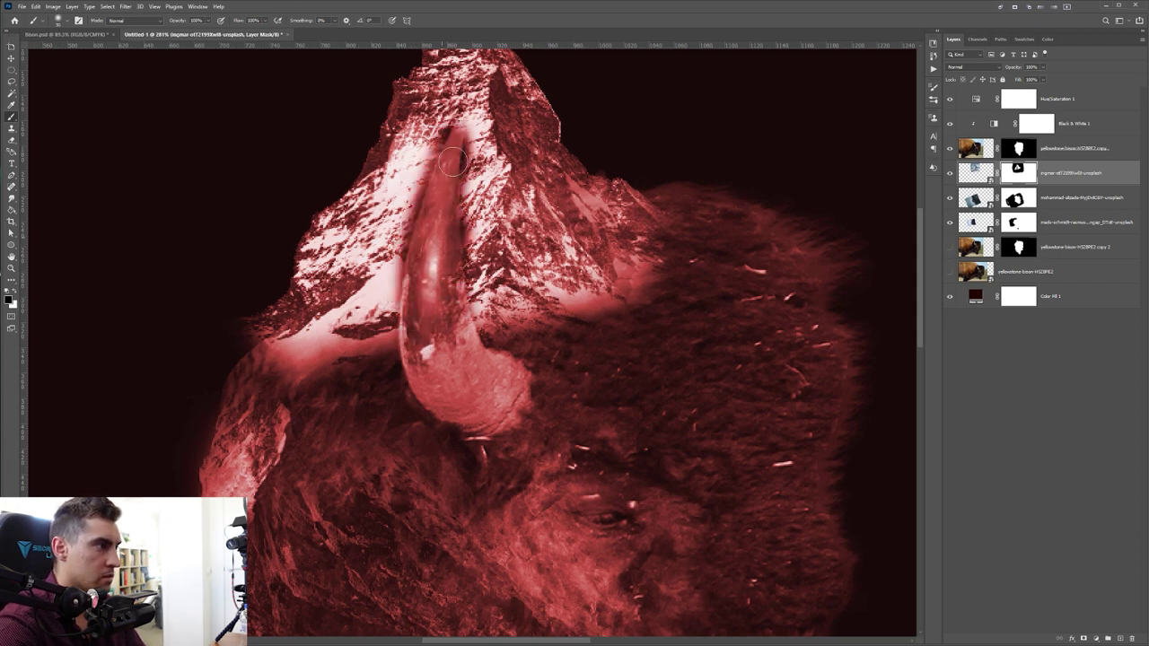
pyautogui.scroll(2, 449, 162)
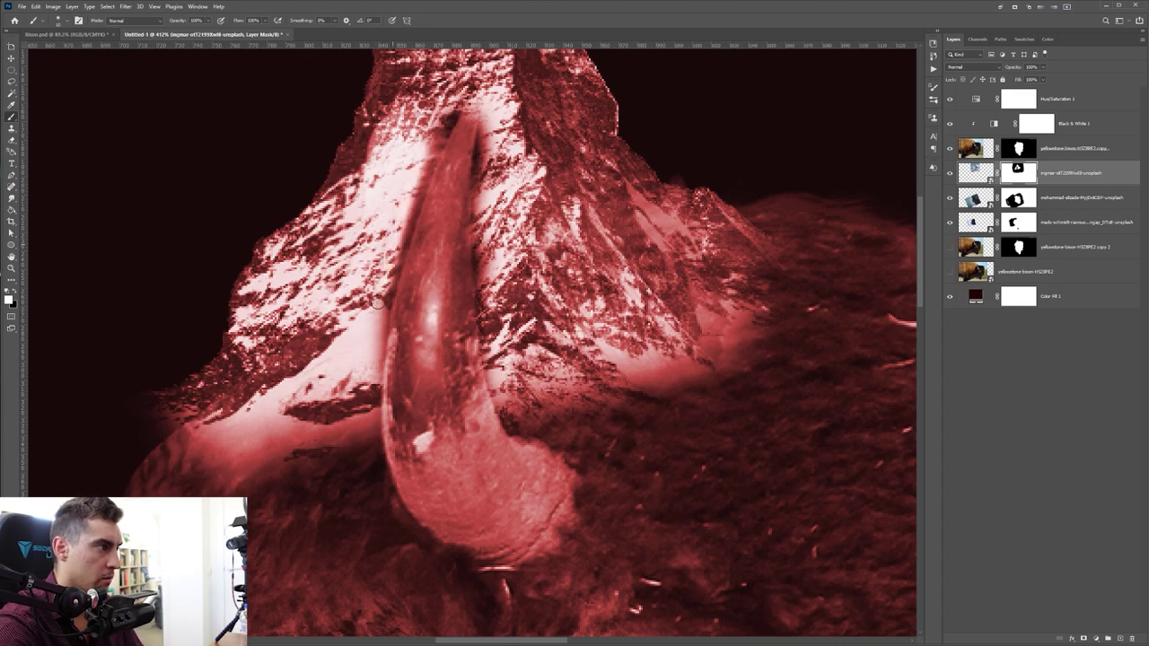
# Step: Restore the snowy peak along the horn's outer edges by painting white on its mask, continuing at reduced brush opacity
pyautogui.moveTo(377, 302); pyautogui.dragTo(366, 363)
pyautogui.moveTo(424, 204); pyautogui.dragTo(418, 251)
pyautogui.scroll(5, 418, 251)
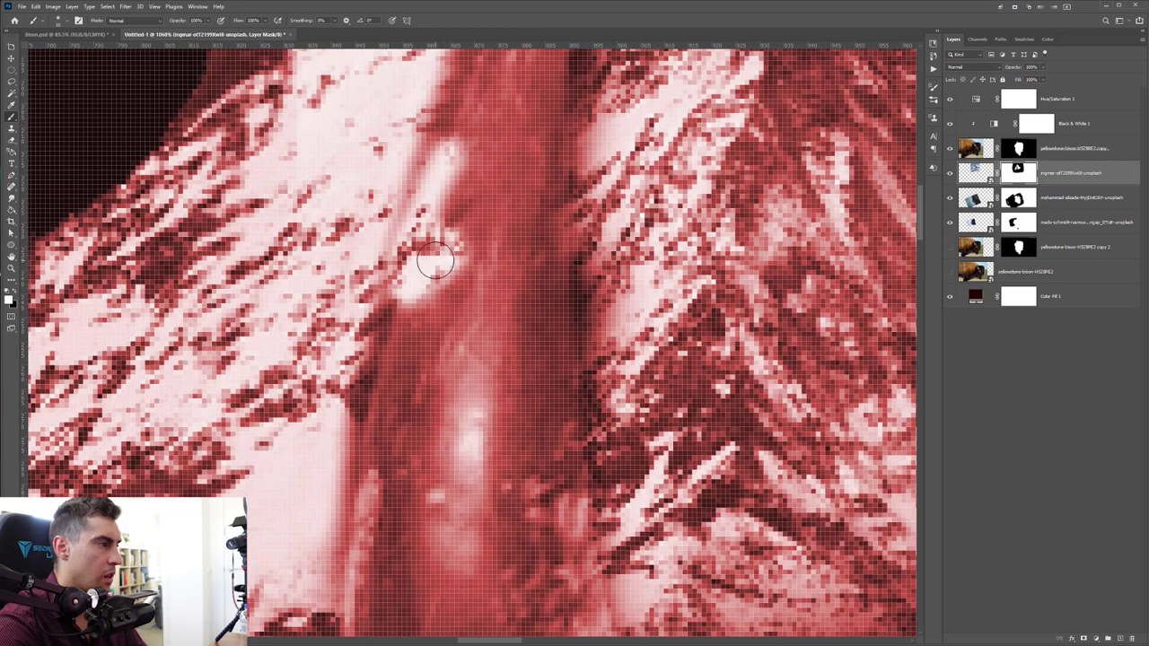
pyautogui.scroll(-5, 413, 193)
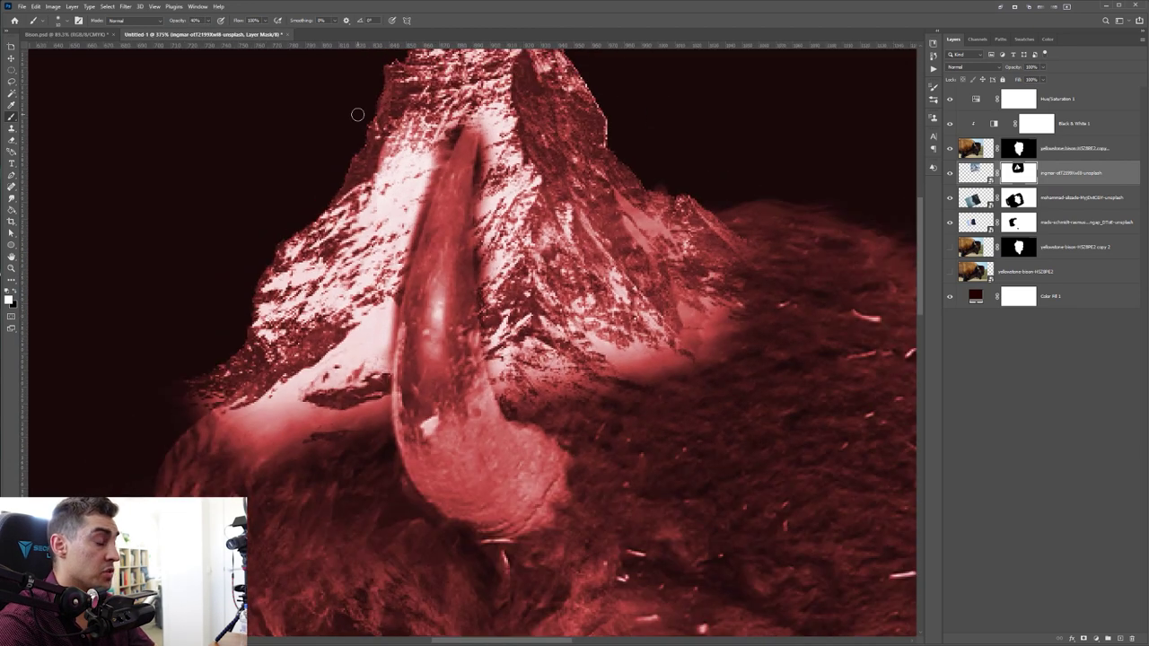
pyautogui.moveTo(427, 165); pyautogui.dragTo(420, 232)
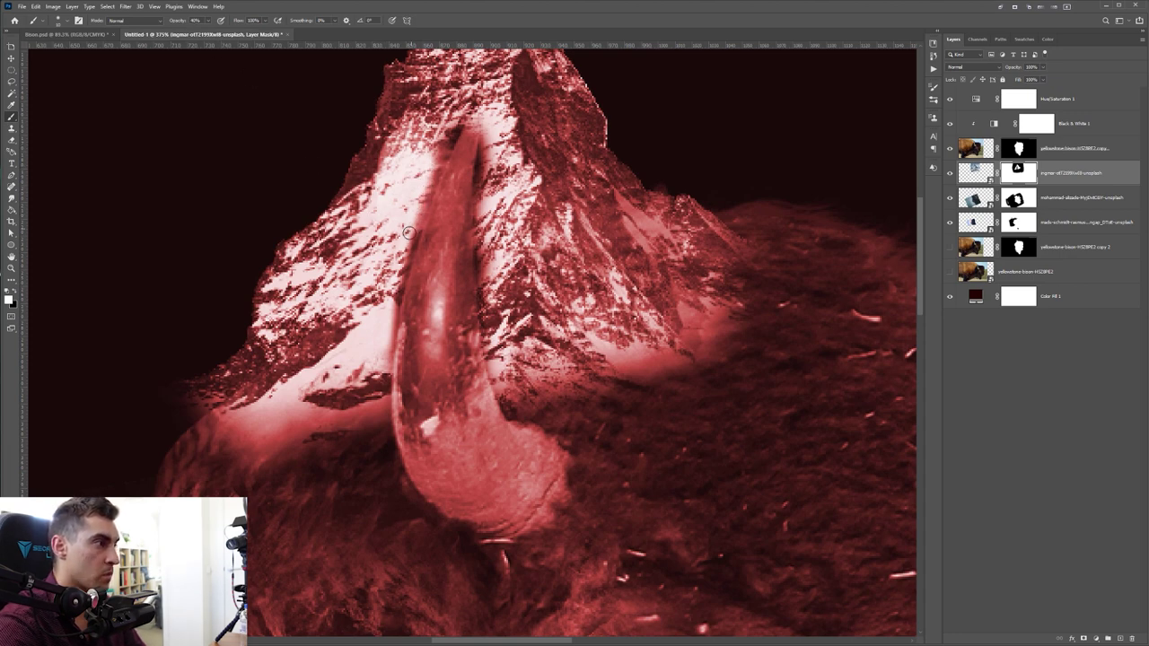
pyautogui.moveTo(406, 245)
pyautogui.mouseDown()
pyautogui.moveTo(441, 142)
pyautogui.moveTo(478, 128)
pyautogui.moveTo(480, 289)
pyautogui.mouseUp()
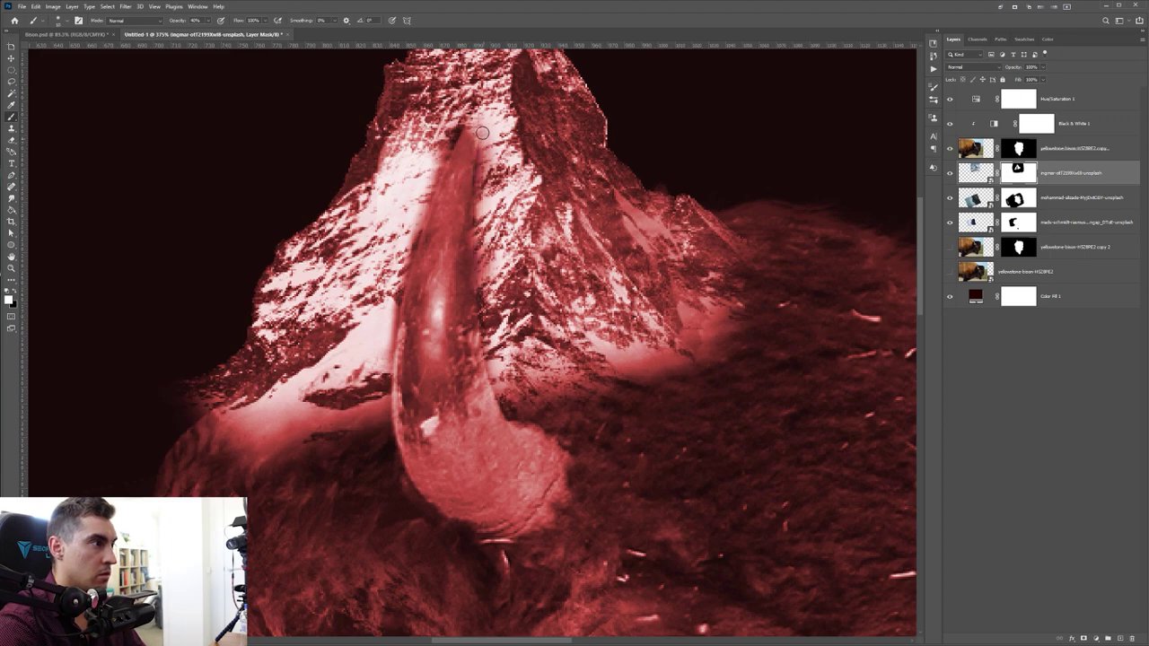
pyautogui.scroll(2, 472, 127)
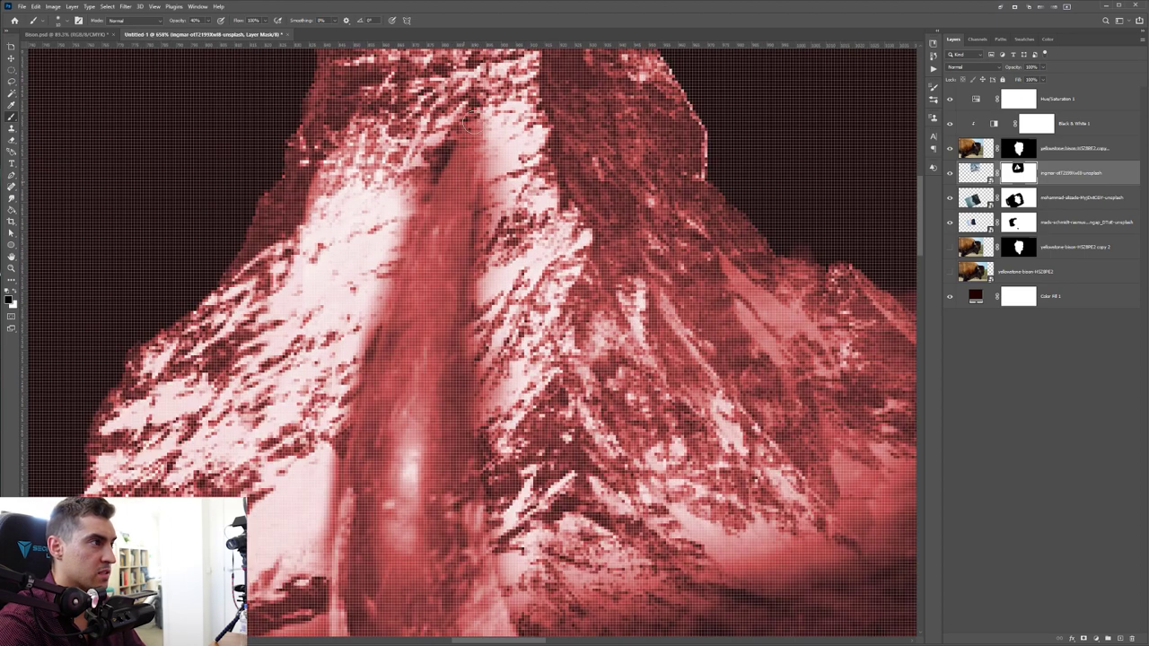
pyautogui.moveTo(472, 156)
pyautogui.mouseDown()
pyautogui.moveTo(486, 93)
pyautogui.moveTo(510, 119)
pyautogui.mouseUp()
pyautogui.hotkey('ctrl', 'z')
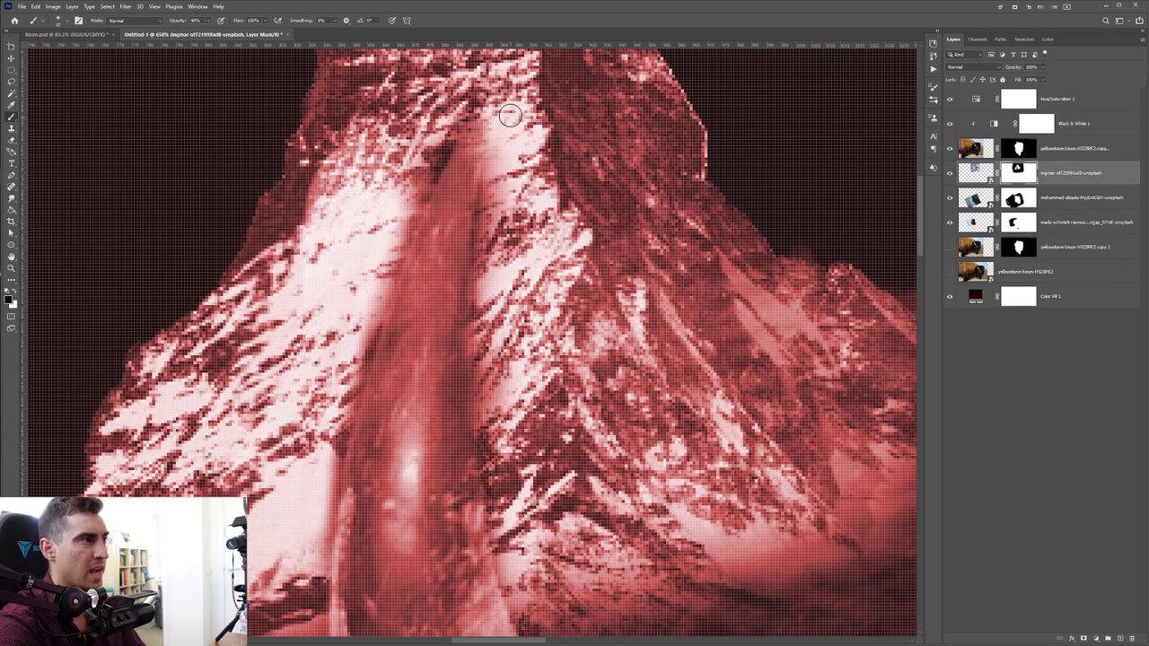
pyautogui.scroll(-2, 470, 149)
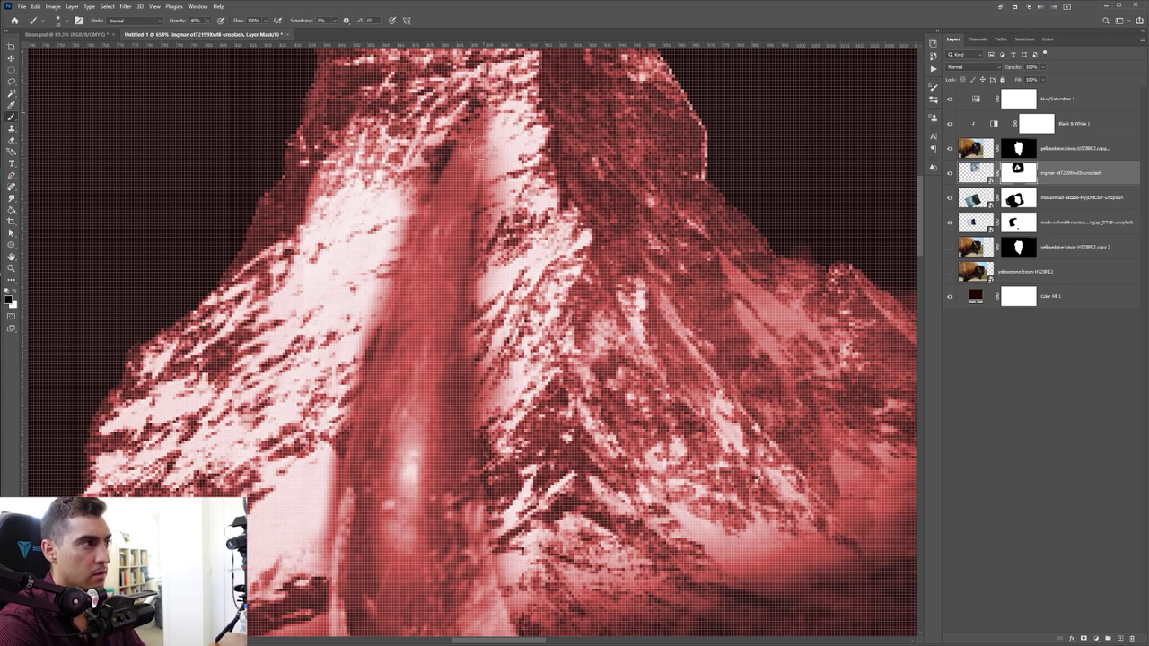
pyautogui.scroll(-4, 475, 225)
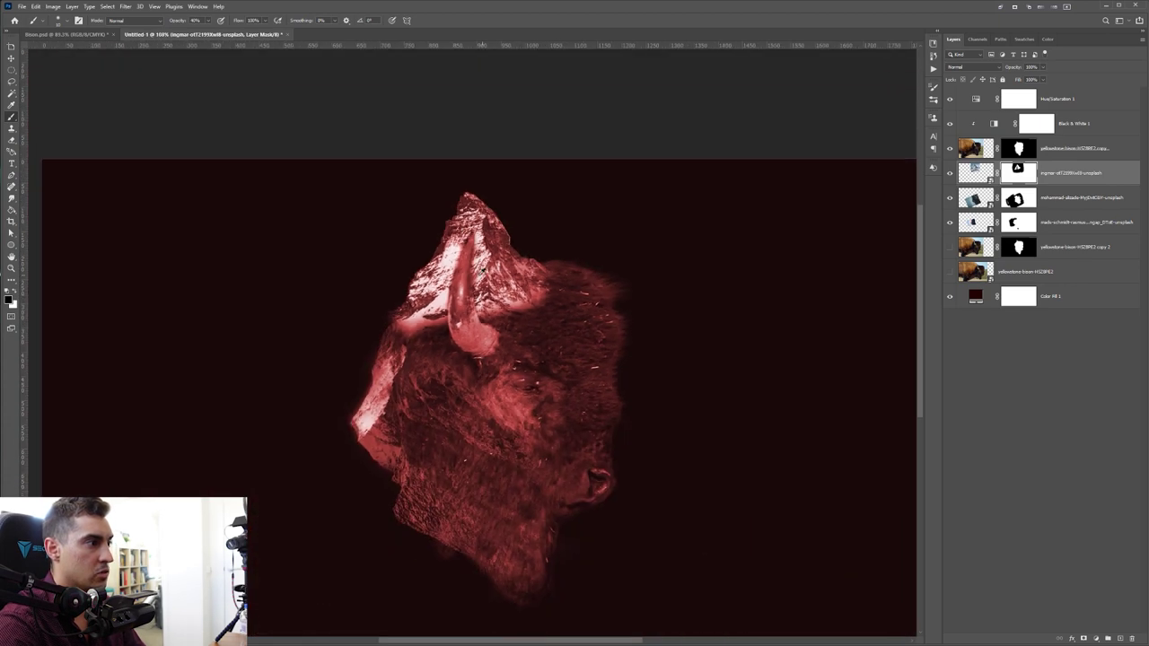
# Step: Refine the peak's mask with white strokes along the horn's left edge and around its tip
pyautogui.scroll(5, 471, 272)
pyautogui.press('x')
pyautogui.moveTo(463, 267)
pyautogui.mouseDown()
pyautogui.moveTo(468, 404)
pyautogui.moveTo(463, 127)
pyautogui.mouseUp()
pyautogui.moveTo(337, 216)
pyautogui.mouseDown()
pyautogui.moveTo(296, 367)
pyautogui.moveTo(291, 444)
pyautogui.mouseUp()
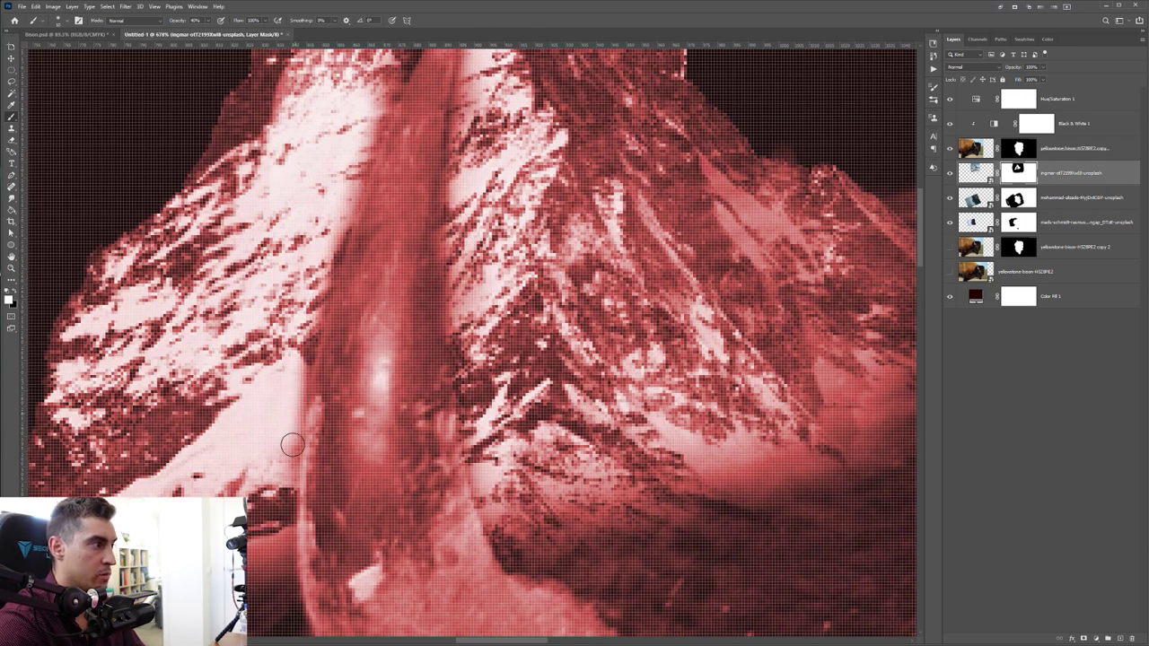
pyautogui.moveTo(332, 237); pyautogui.dragTo(302, 347)
pyautogui.moveTo(318, 189); pyautogui.dragTo(257, 377)
pyautogui.moveTo(314, 323); pyautogui.dragTo(343, 235)
pyautogui.scroll(-3, 396, 153)
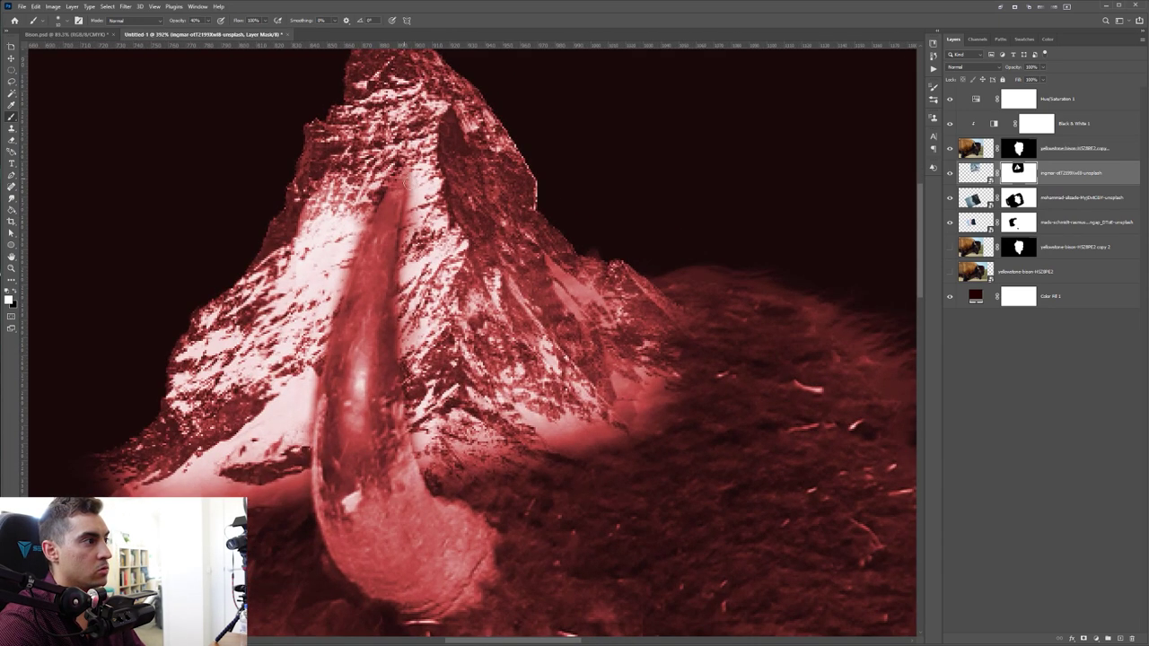
pyautogui.moveTo(407, 181); pyautogui.dragTo(417, 262)
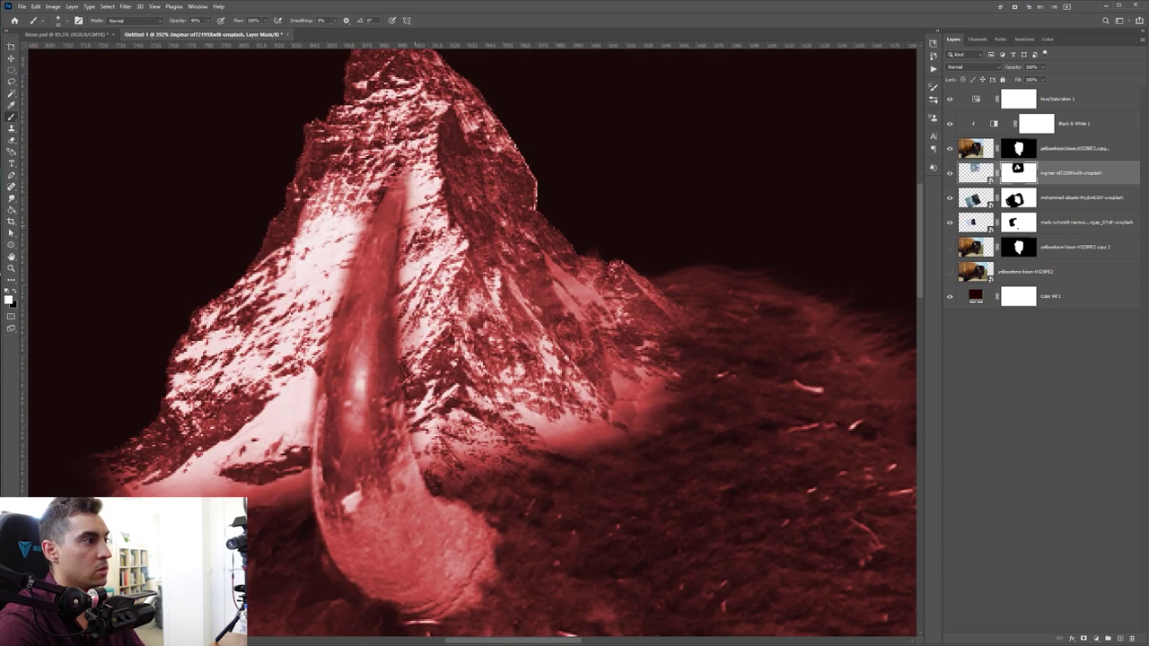
# Step: Enlarge the brush and mask out the bright snow at the peak's right base so it blends into the fur
pyautogui.scroll(-4, 537, 313)
pyautogui.scroll(2, 537, 312)
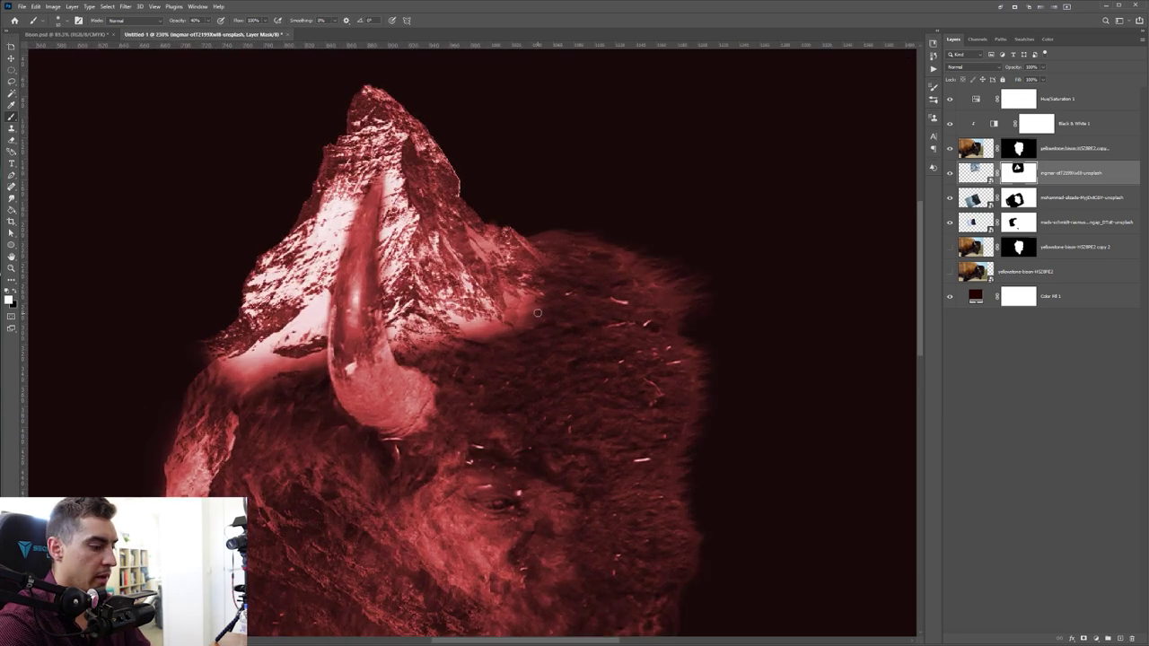
pyautogui.press(']')
pyautogui.press(']')
pyautogui.press(']')
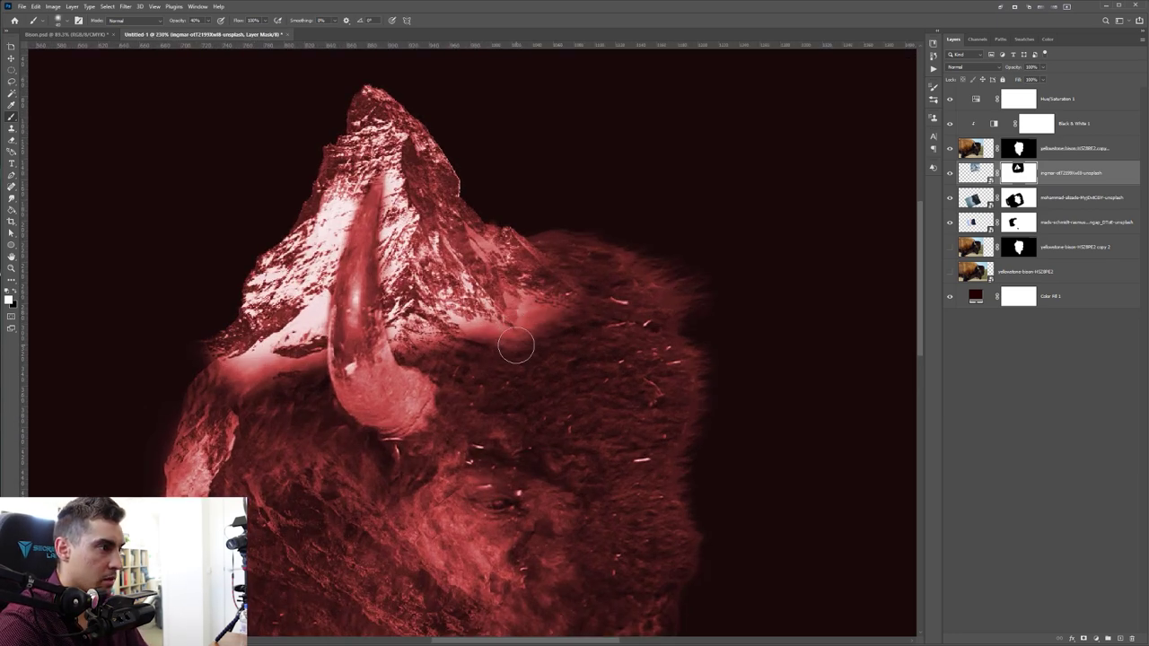
pyautogui.press('x')
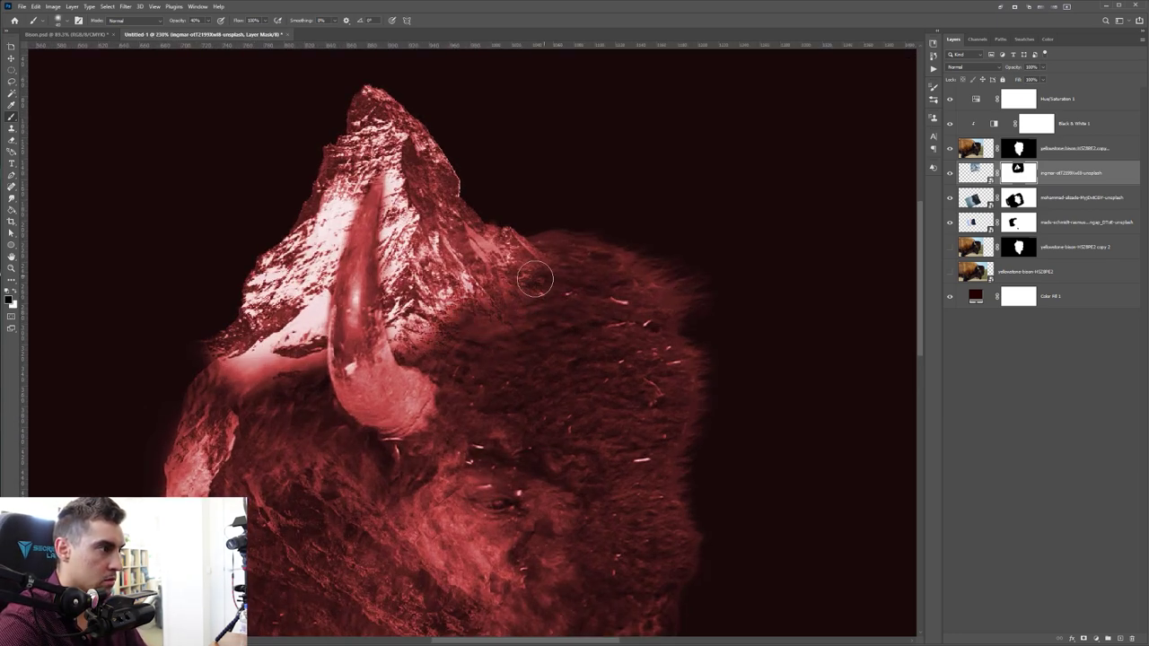
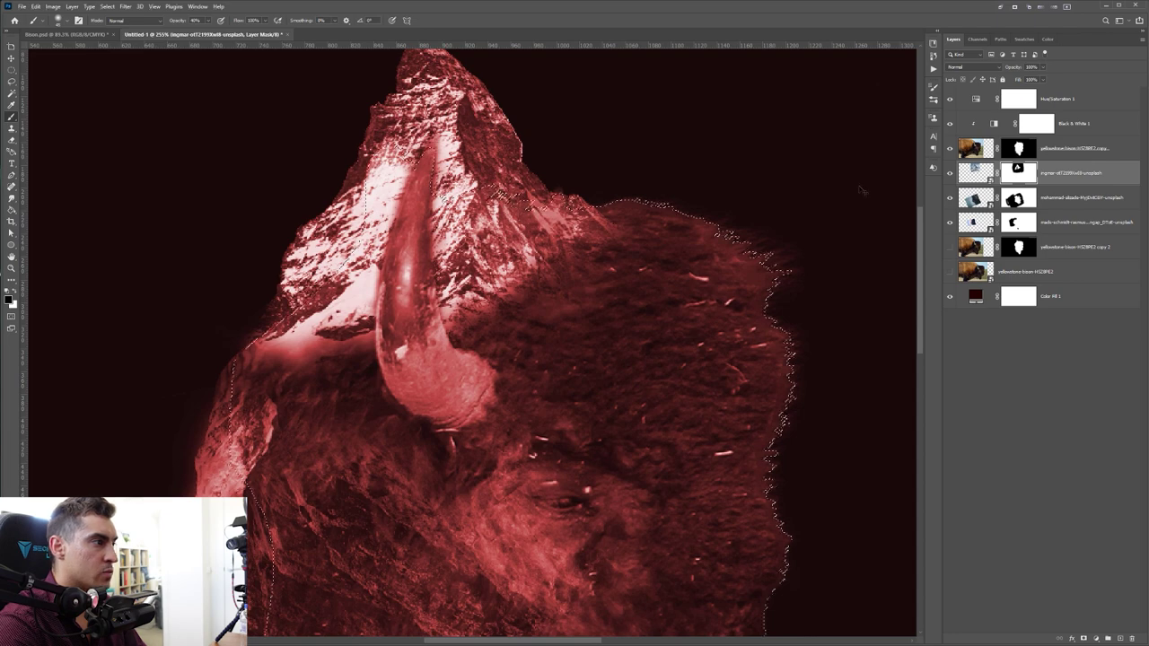
# Step: Toggle the top bison layer's visibility and load its layer mask as a selection
pyautogui.hotkey('ctrl', 'd')
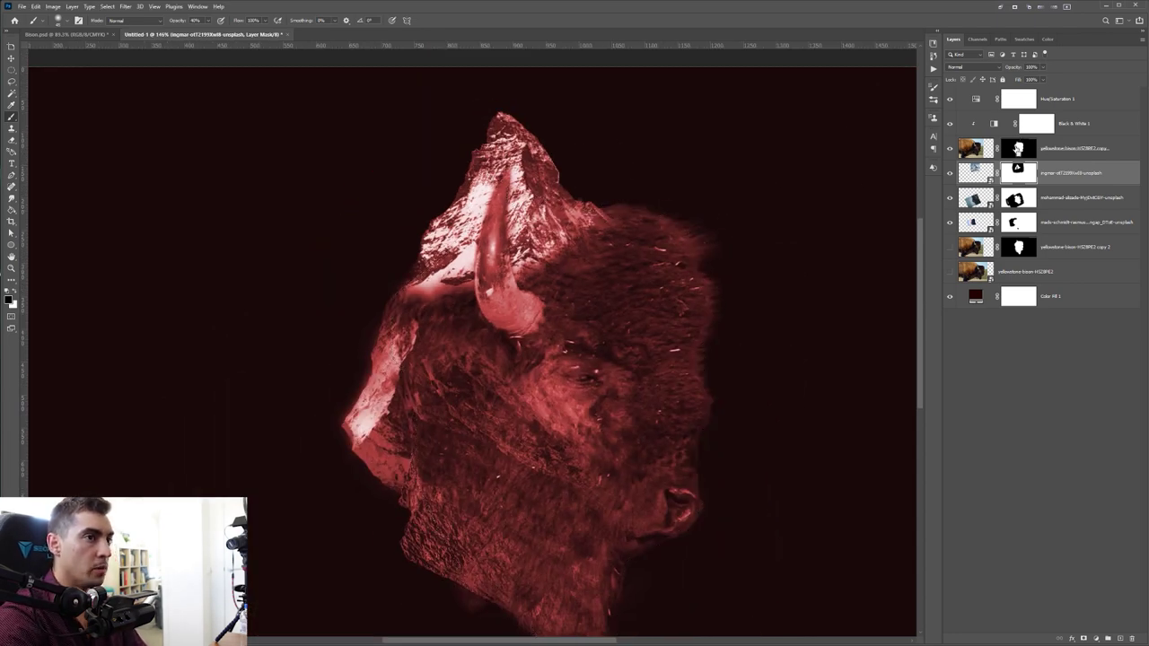
pyautogui.click(950, 151)
pyautogui.click(951, 151)
pyautogui.keyDown('ctrl'); pyautogui.click(1018, 151); pyautogui.keyUp('ctrl')
pyautogui.hotkey('ctrl', '1')
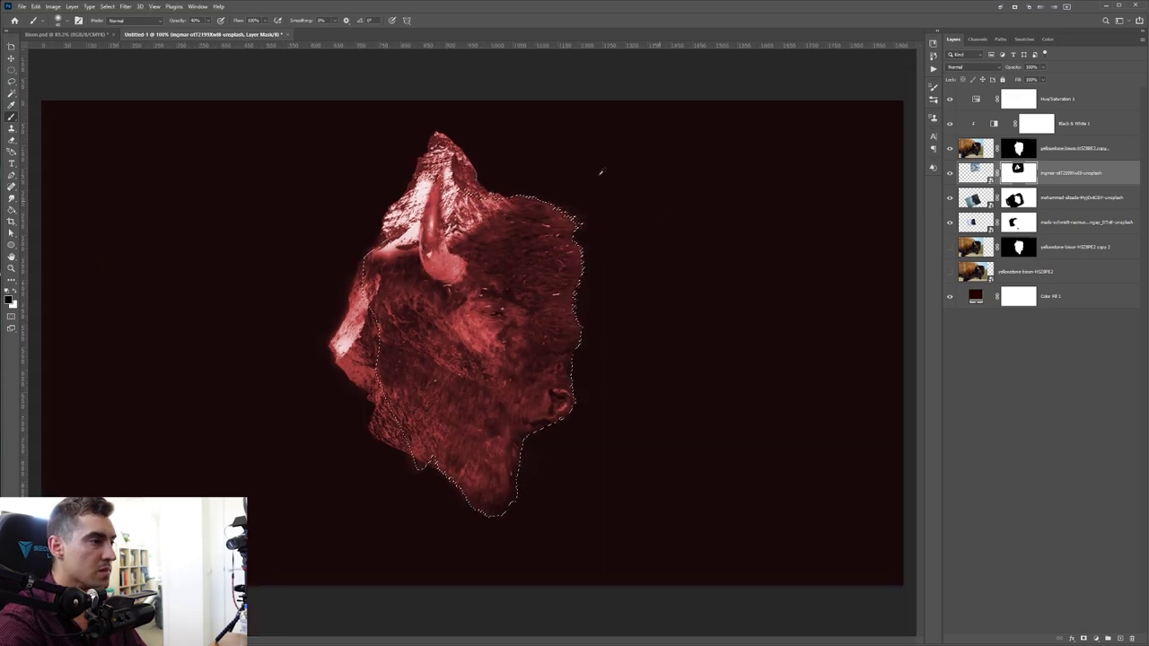
# Step: Examine which mountain layer forms the bright slope protruding from the bison's outline by toggling the mads-schmidt layer's visibility
pyautogui.scroll(4, 568, 260)
pyautogui.moveTo(319, 232)
pyautogui.mouseDown()
pyautogui.moveTo(482, 167)
pyautogui.moveTo(498, 143)
pyautogui.mouseUp()
pyautogui.scroll(3, 357, 334)
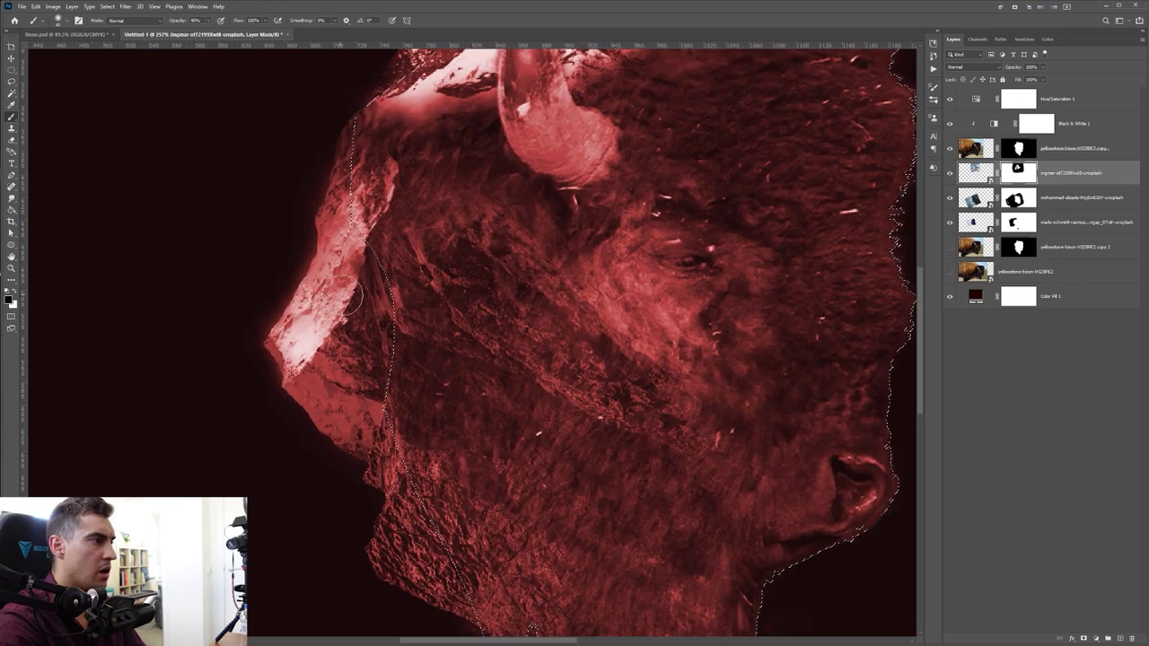
pyautogui.click(1018, 222)
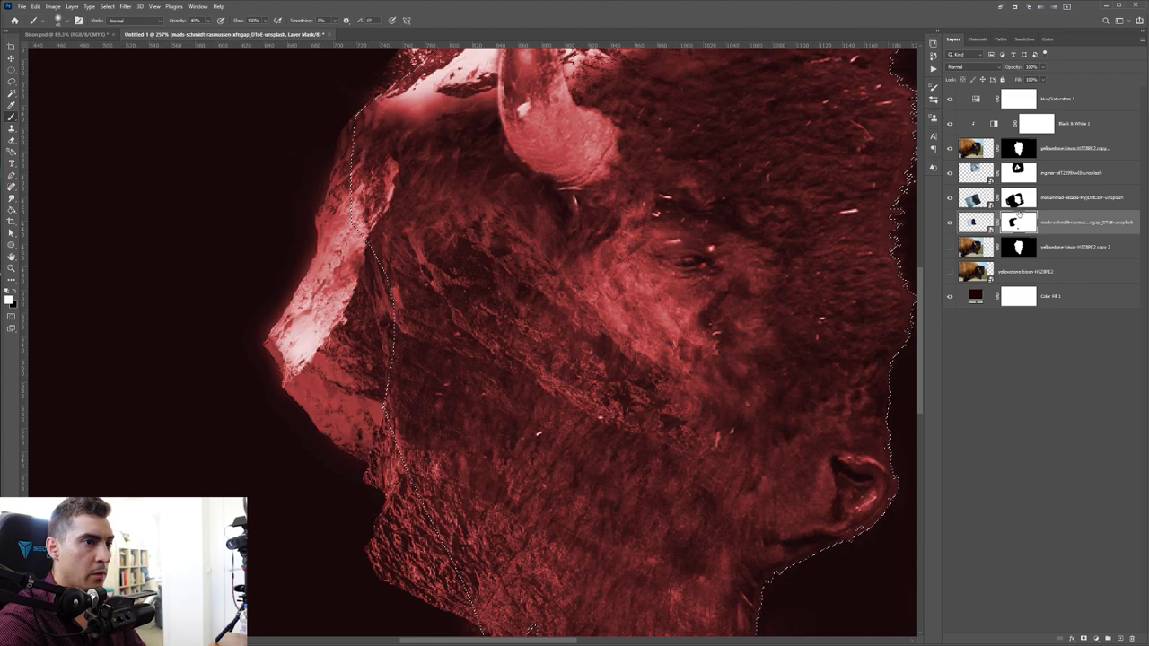
pyautogui.hotkey('alt', ']')
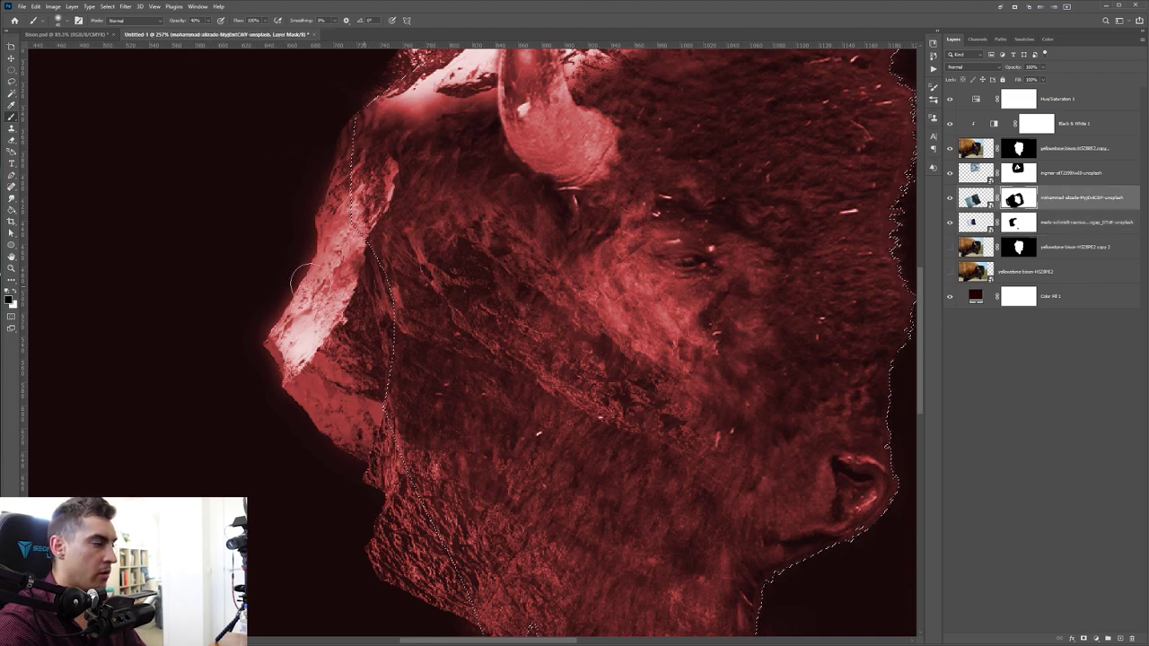
pyautogui.scroll(-3, 330, 312)
pyautogui.hotkey('alt', ']')
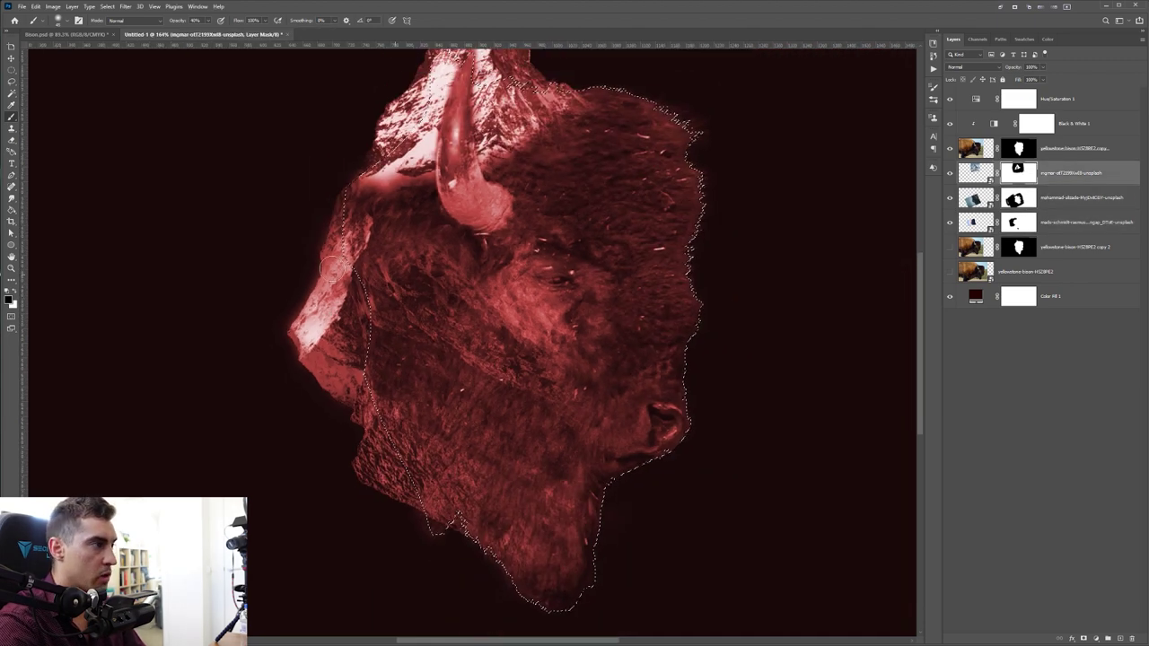
pyautogui.click(950, 222)
pyautogui.click(949, 222)
pyautogui.click(950, 222)
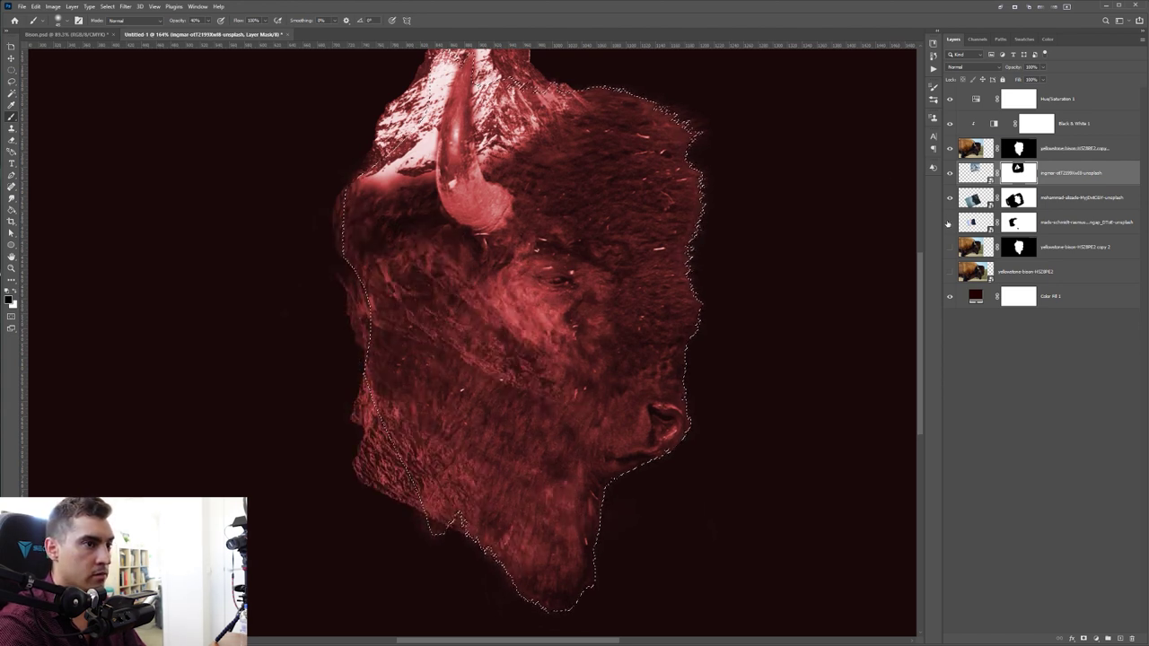
pyautogui.click(950, 222)
# Step: Try to hide the protruding slope outside the bison's outline by painting on the mads-schmidt layer's mask, raising brush opacity to 100%
pyautogui.click(1018, 221)
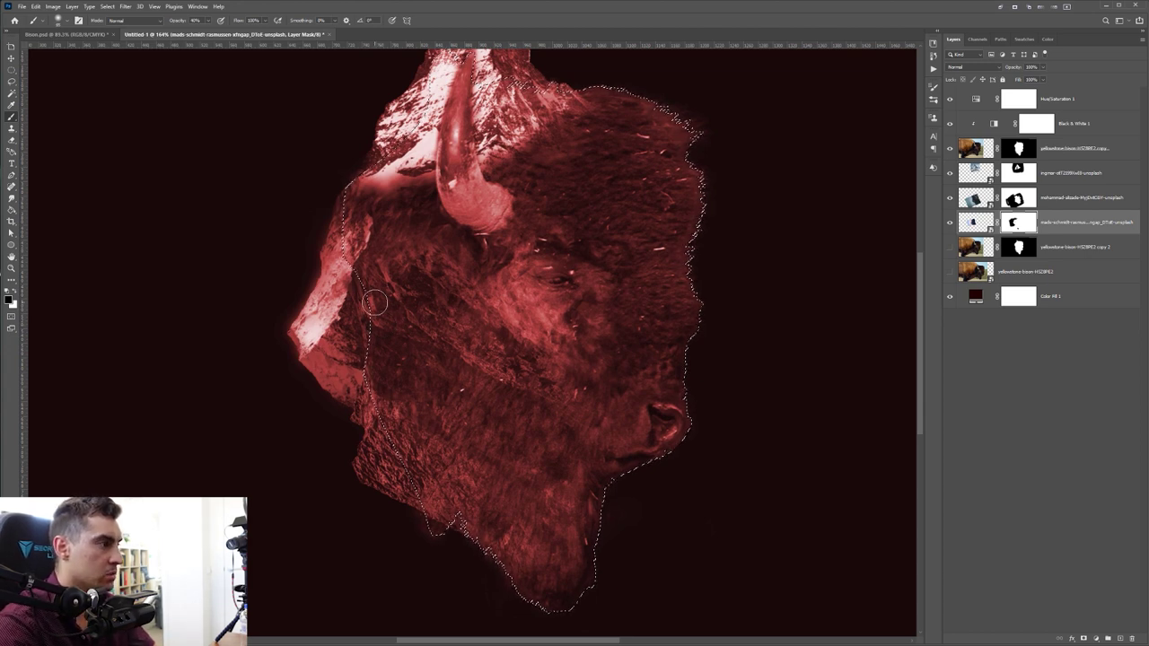
pyautogui.moveTo(307, 301)
pyautogui.mouseDown()
pyautogui.moveTo(333, 381)
pyautogui.moveTo(305, 387)
pyautogui.moveTo(351, 330)
pyautogui.mouseUp()
pyautogui.press('0')
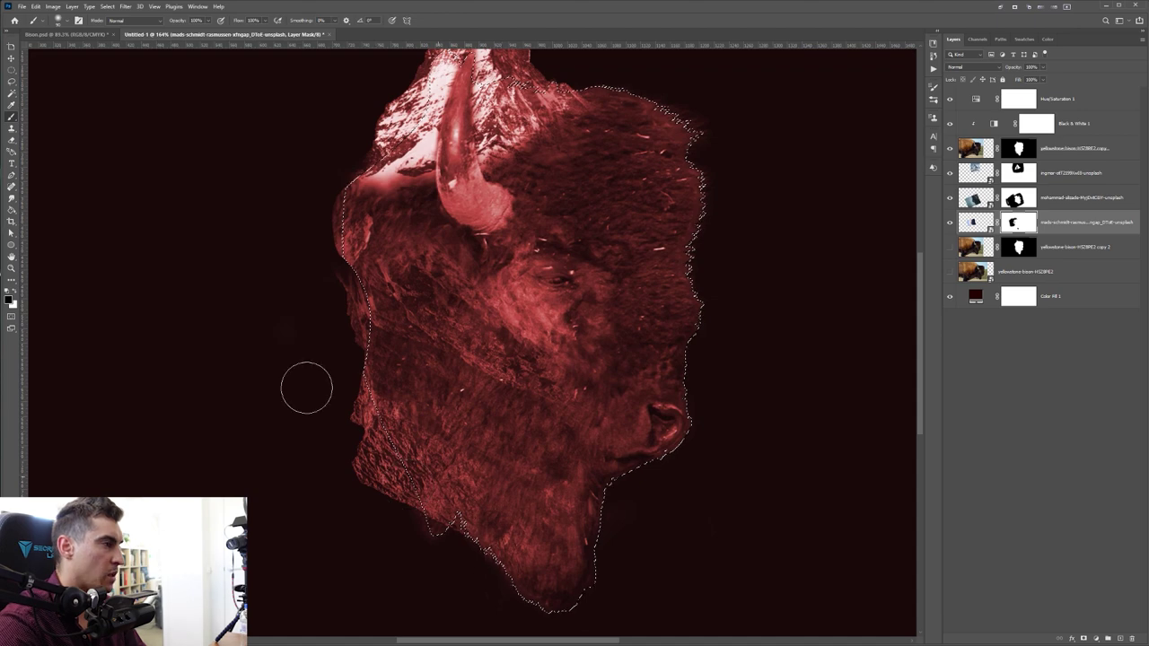
pyautogui.scroll(3, 187, 328)
pyautogui.scroll(-5, 188, 329)
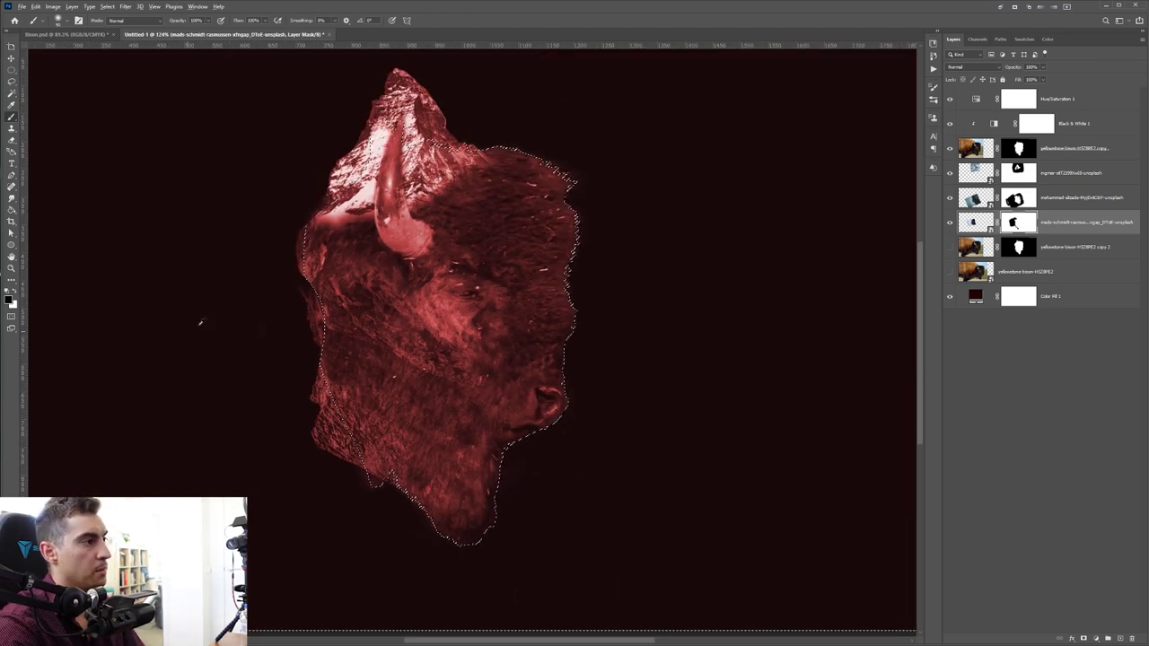
# Step: Compare the composite with and without the protruding slope through undo and redo, and undo the slope's masking
pyautogui.scroll(2, 188, 328)
pyautogui.hotkey('ctrl', 'z')
pyautogui.hotkey('ctrl', 'z')
pyautogui.hotkey('ctrl', 'shift', 'z')
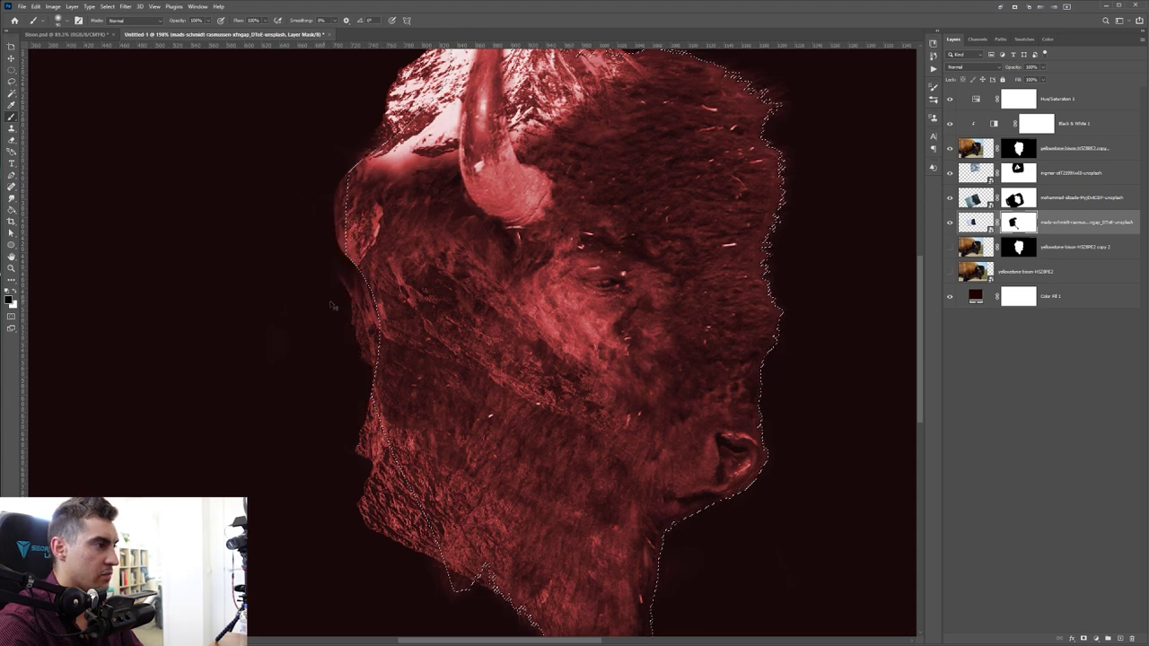
pyautogui.hotkey('ctrl', 'z')
pyautogui.hotkey('ctrl', 'z')
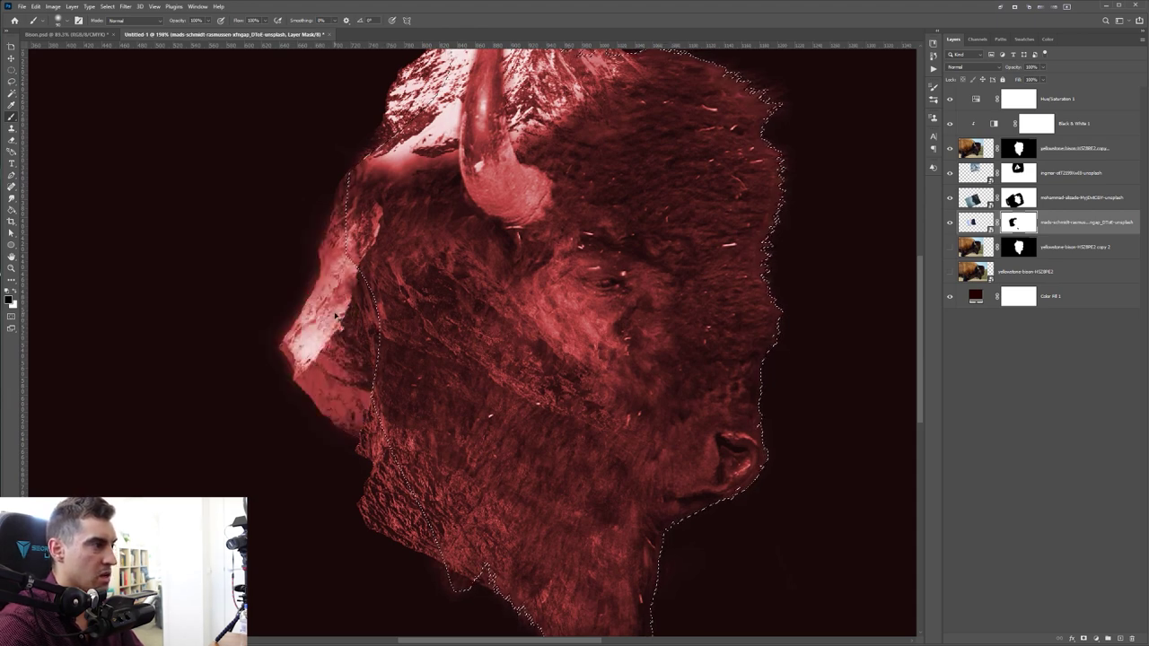
pyautogui.hotkey('ctrl', 'shift', 'z')
pyautogui.hotkey('ctrl', 'z')
pyautogui.hotkey('ctrl', 'z')
pyautogui.hotkey('ctrl', 'z')
pyautogui.hotkey('ctrl', 'shift', 'z')
pyautogui.hotkey('ctrl', 'shift', 'z')
pyautogui.scroll(-3, 607, 422)
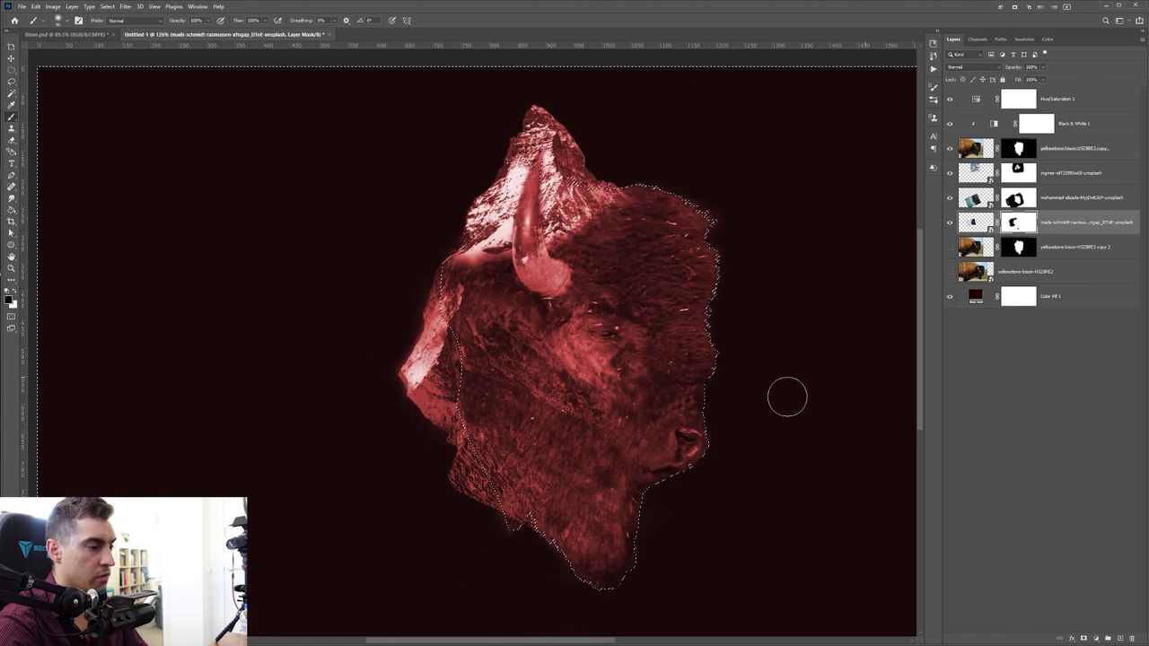
# Step: Reduce the brush size for detailed masking of the notch along the beard's lower edge
pyautogui.moveTo(692, 391); pyautogui.dragTo(592, 219)
pyautogui.scroll(5, 503, 317)
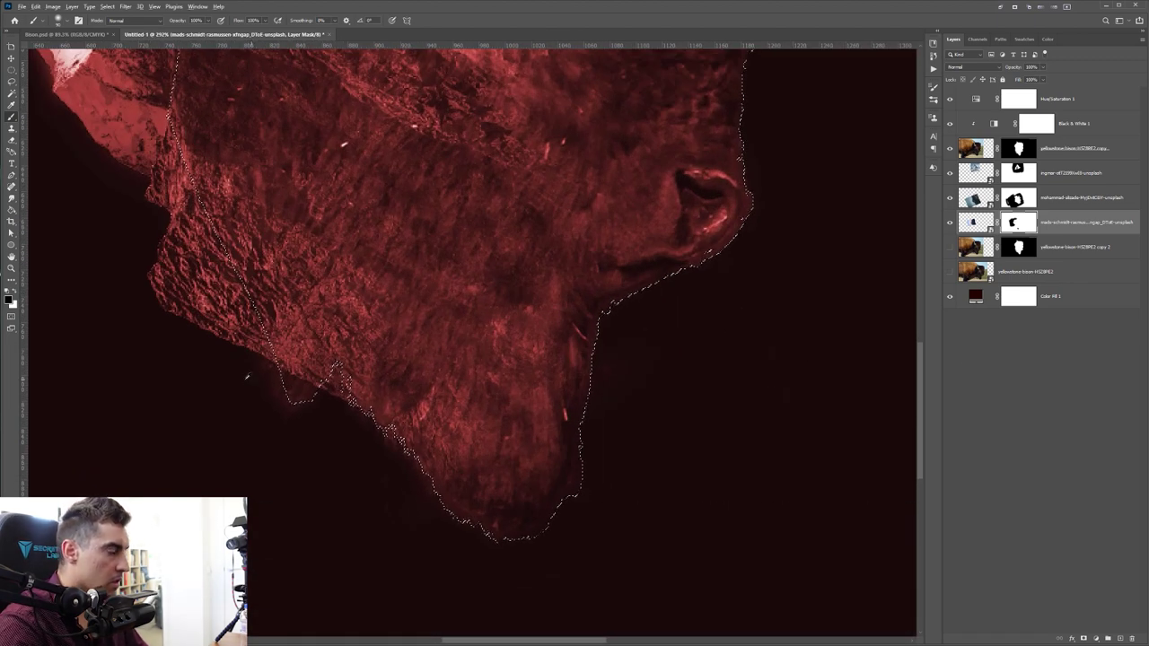
pyautogui.scroll(2, 297, 373)
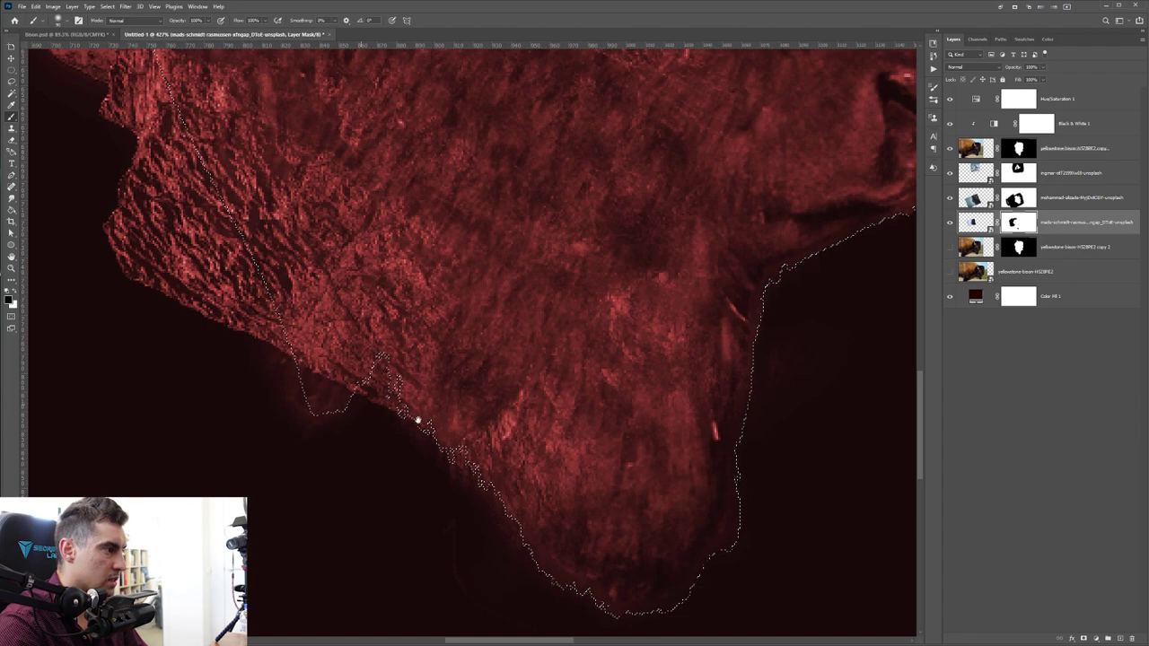
pyautogui.scroll(1, 336, 386)
pyautogui.scroll(-2, 419, 367)
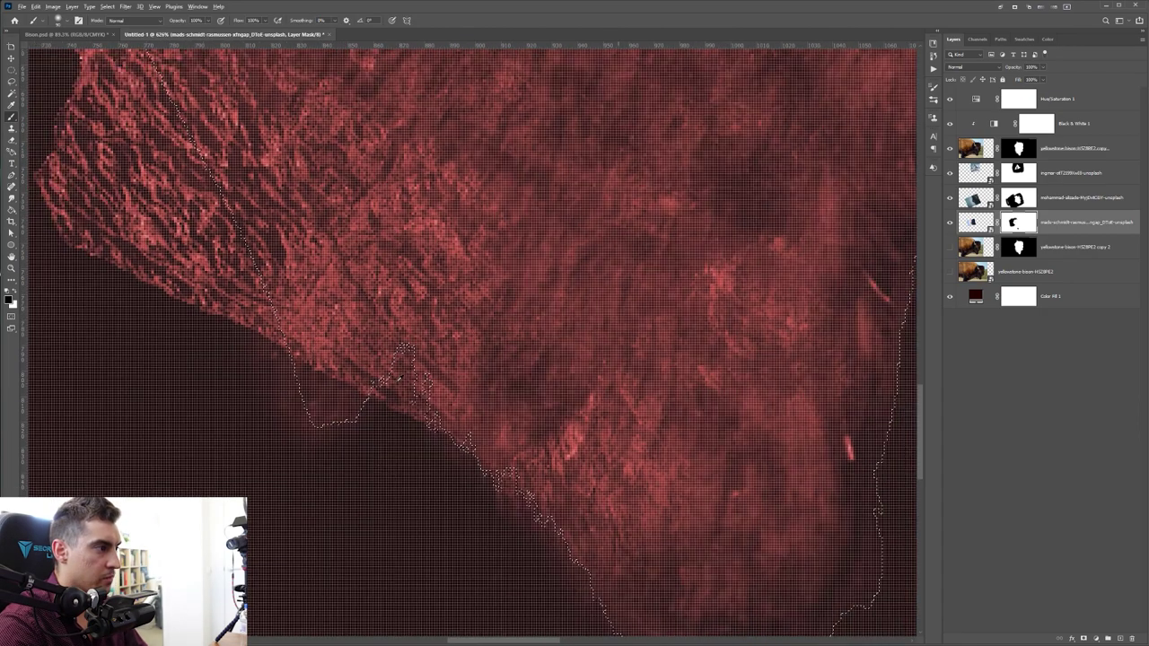
pyautogui.press('[')
pyautogui.press('[')
pyautogui.press('[')
pyautogui.press('[')
pyautogui.press('[')
pyautogui.press('[')
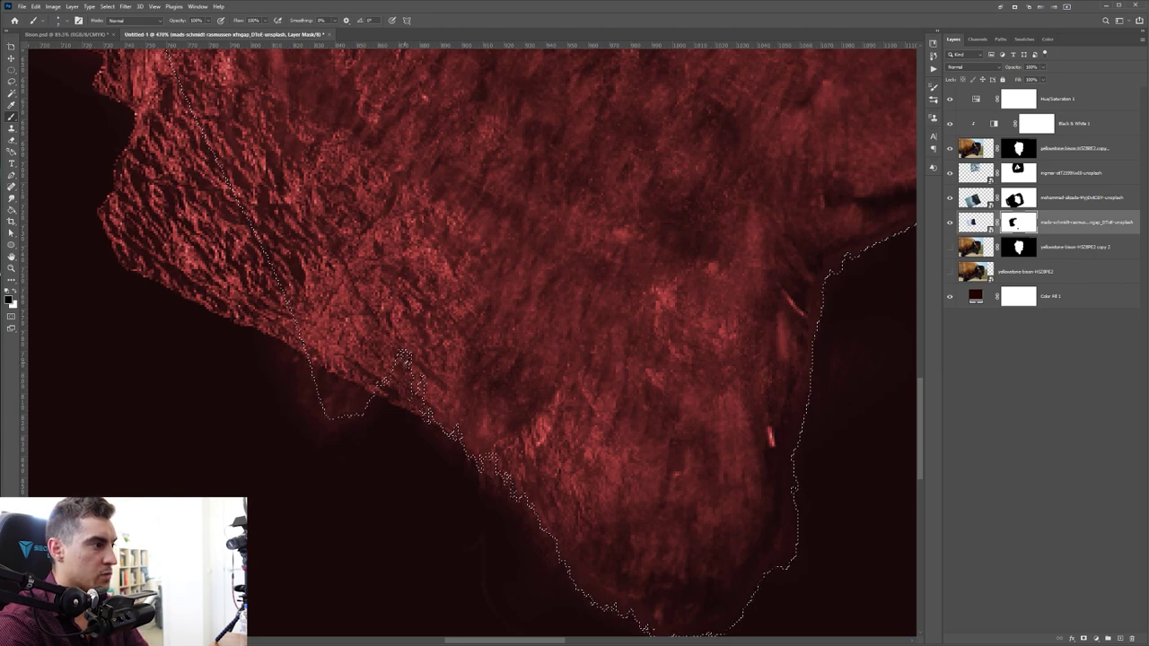
# Step: Find which mountain layer covers the beard's notch by toggling the mads-schmidt and mohammad-alizade layers' visibility, and select the mohammad-alizade layer's mask
pyautogui.scroll(2, 401, 383)
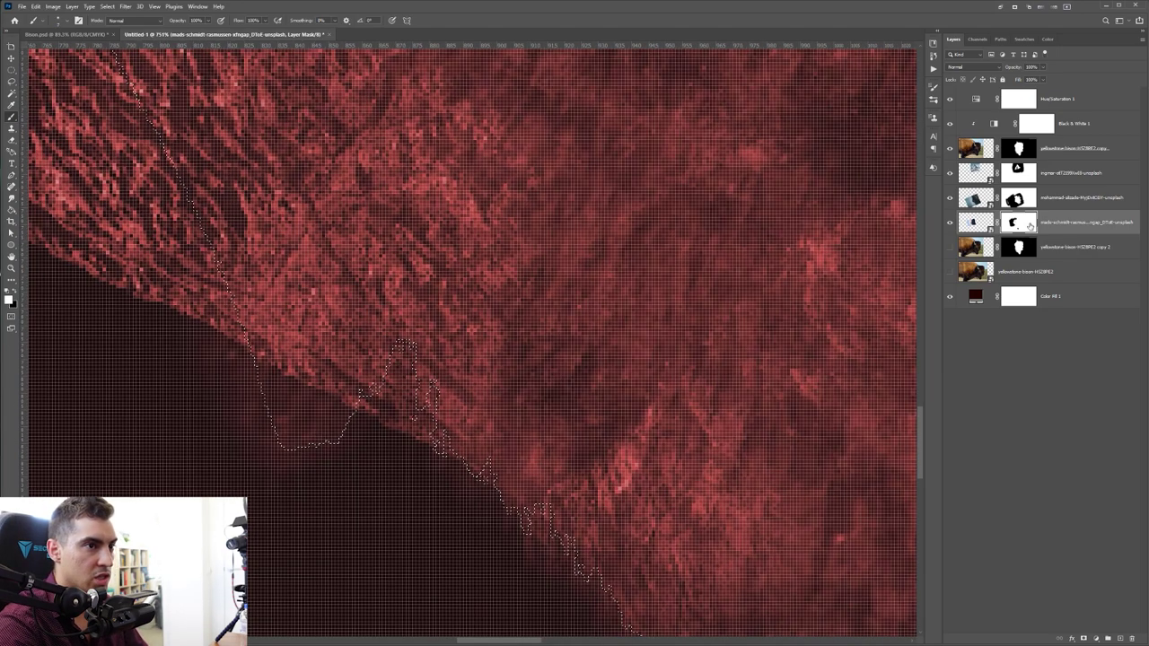
pyautogui.scroll(-2, 413, 439)
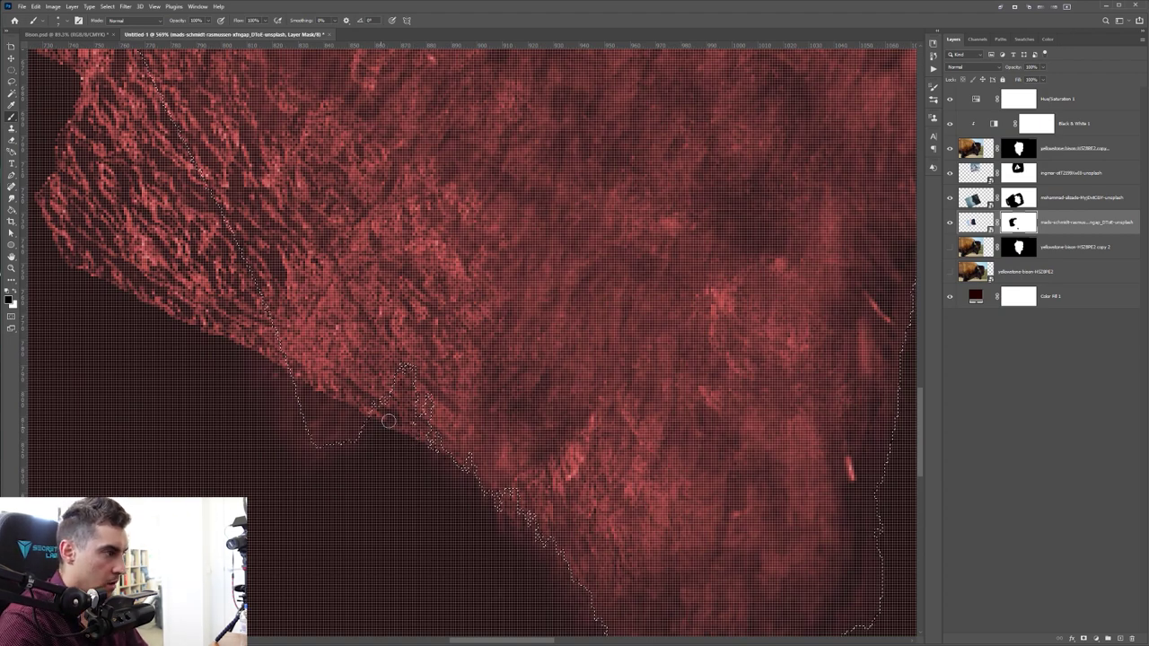
pyautogui.scroll(-1, 406, 406)
pyautogui.scroll(-3, 402, 417)
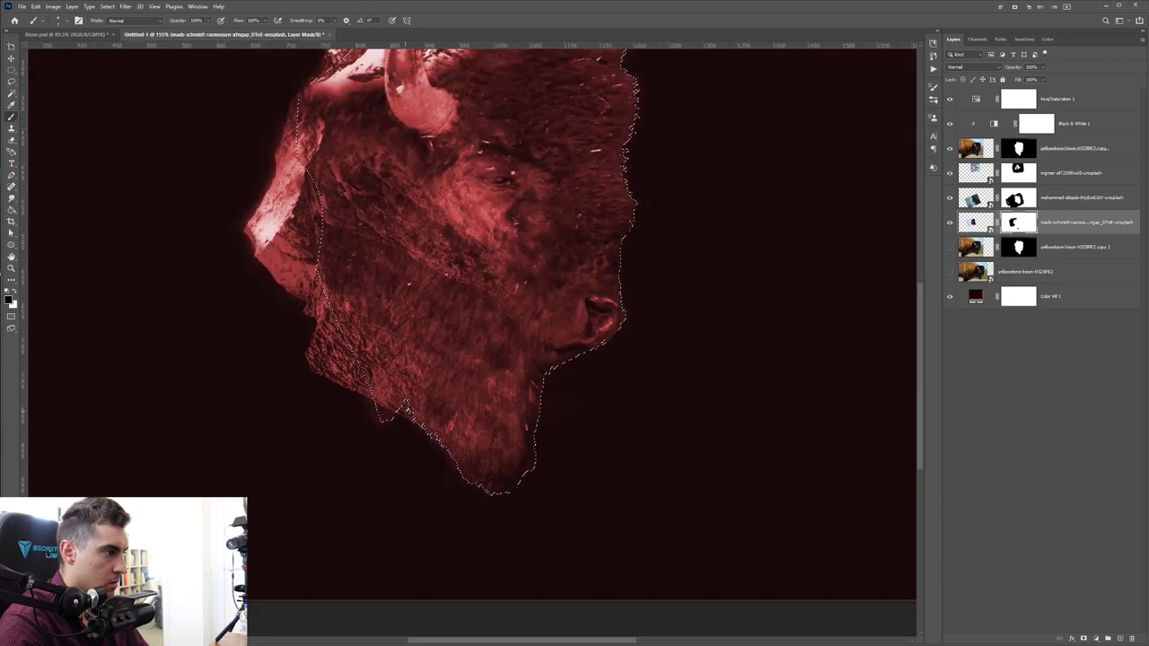
pyautogui.scroll(2, 398, 422)
pyautogui.click(949, 222)
pyautogui.click(949, 222)
pyautogui.click(950, 197)
pyautogui.hotkey('alt', ']')
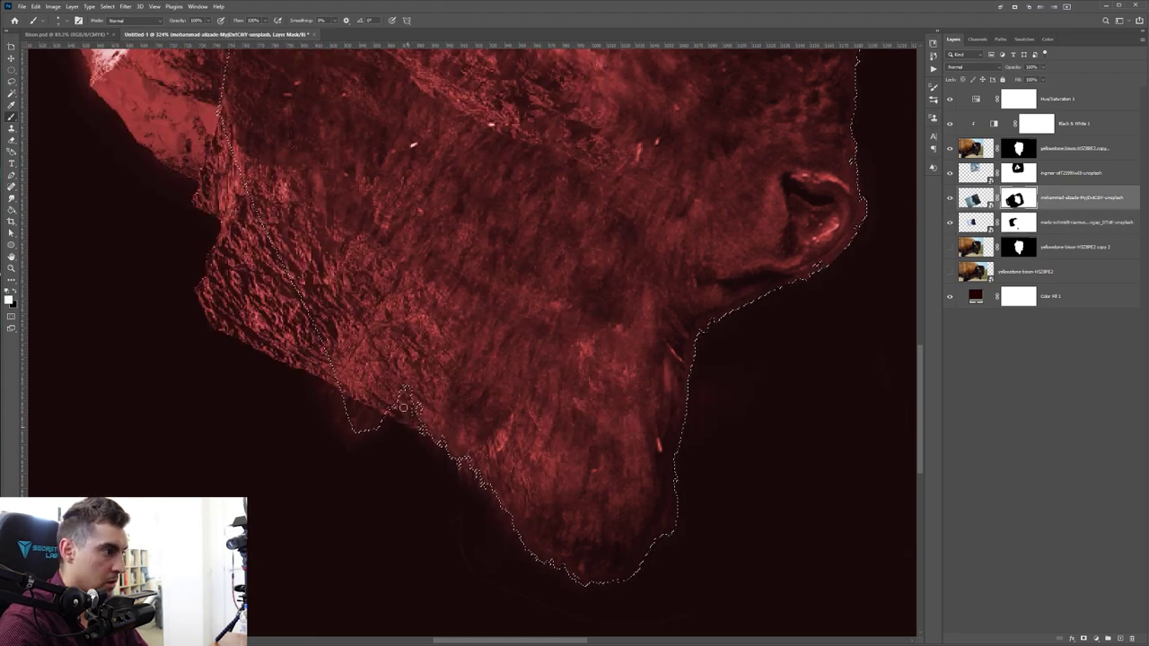
# Step: Hide the rock filling the notch in the beard's lower edge by painting black on the mohammad-alizade layer's mask
pyautogui.scroll(2, 406, 416)
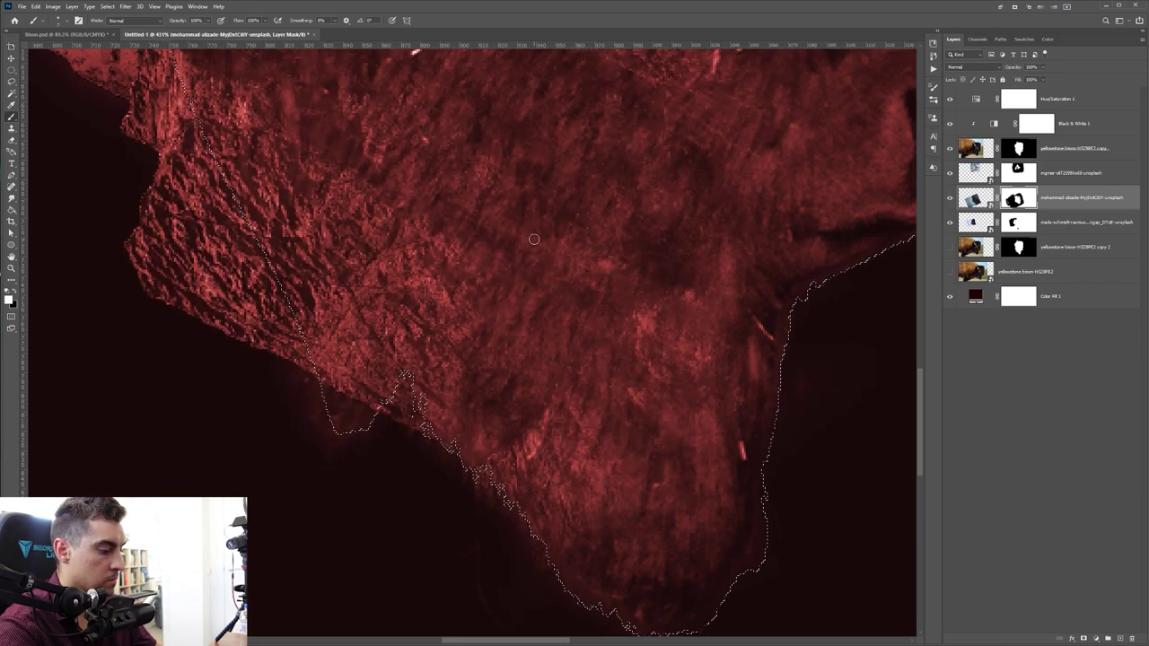
pyautogui.scroll(1, 420, 436)
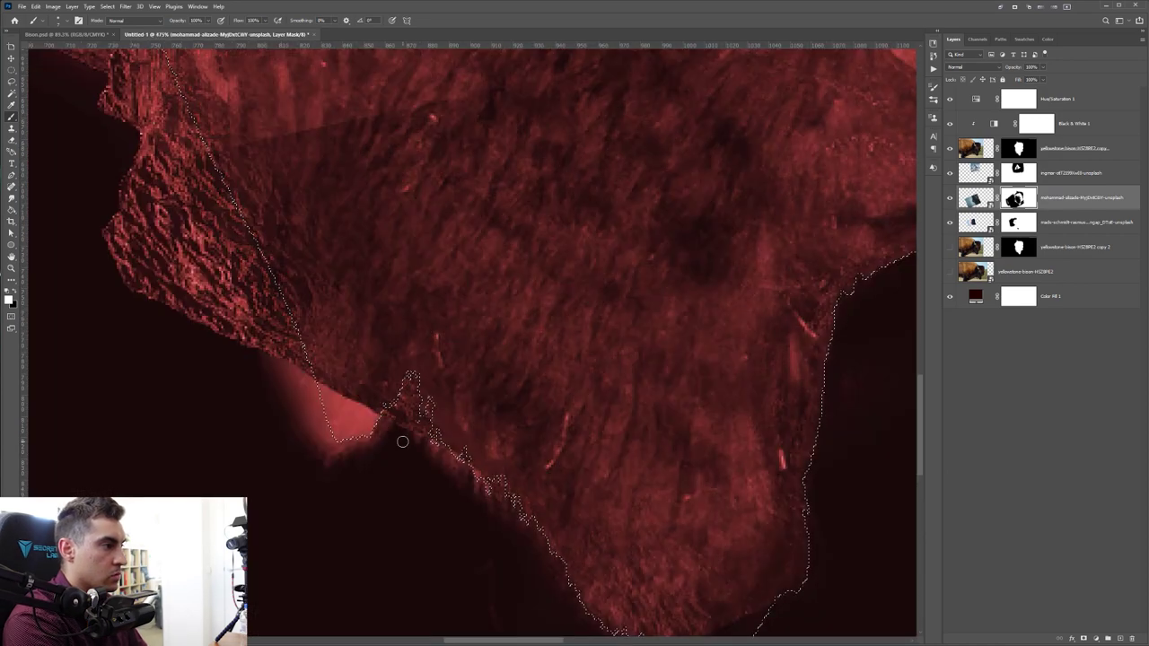
pyautogui.moveTo(402, 442); pyautogui.dragTo(398, 432)
pyautogui.press('x')
pyautogui.scroll(3, 412, 432)
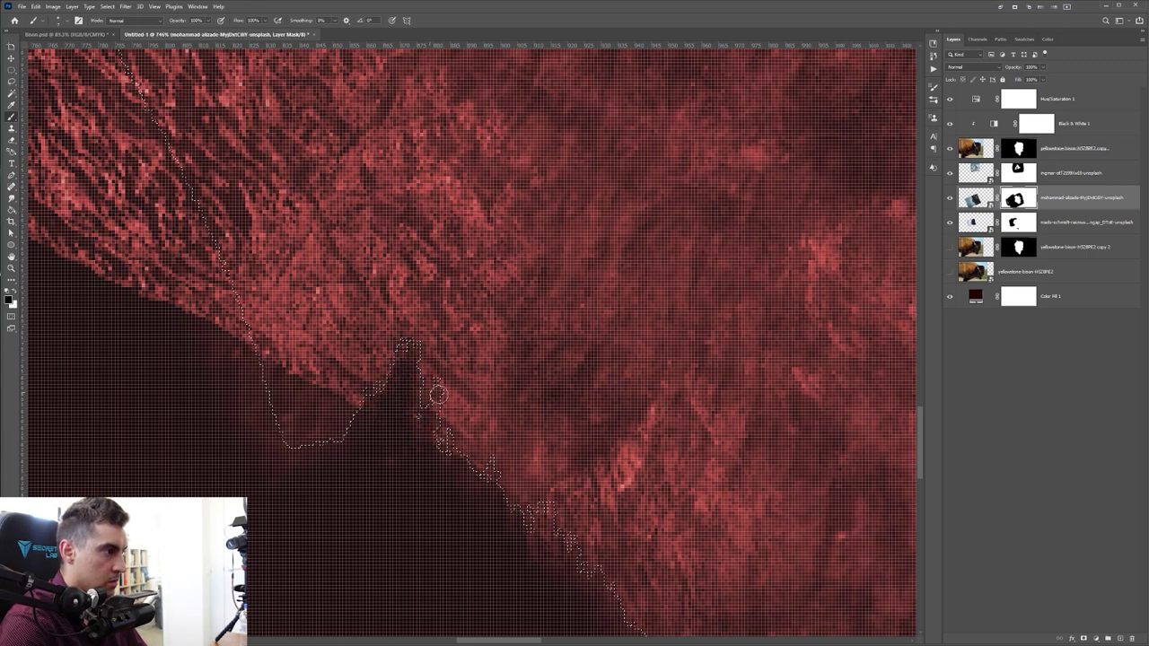
pyautogui.scroll(-3, 365, 343)
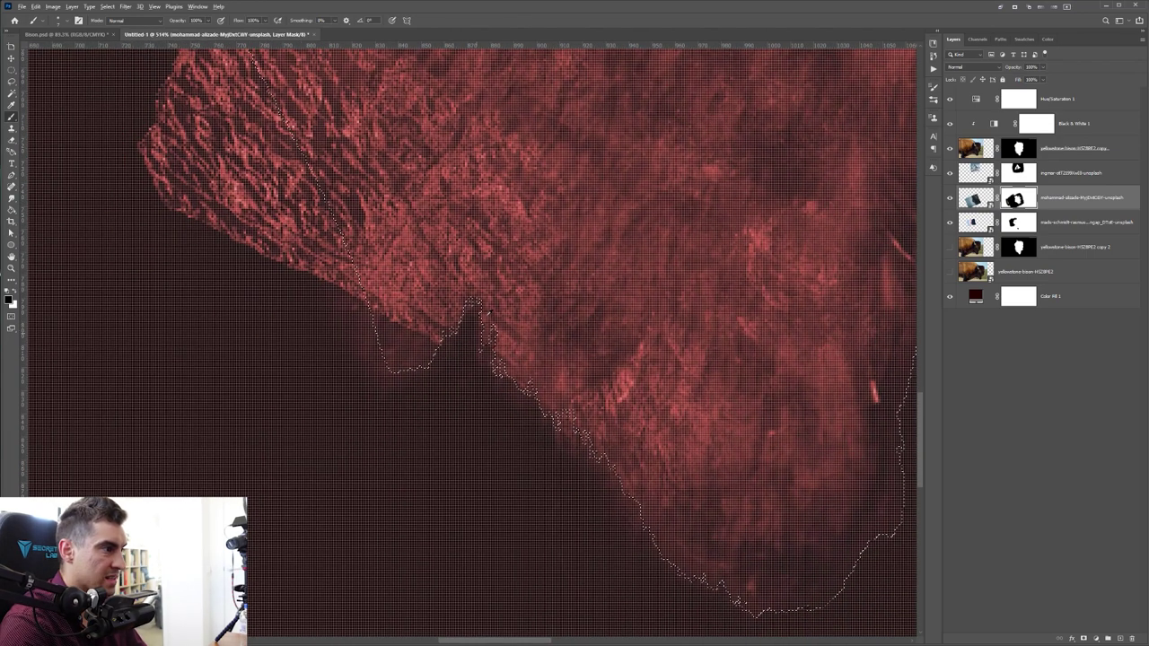
# Step: Try to brighten the rounded tip beside the notch by painting white on the mohammad-alizade layer's mask
pyautogui.scroll(1, 482, 358)
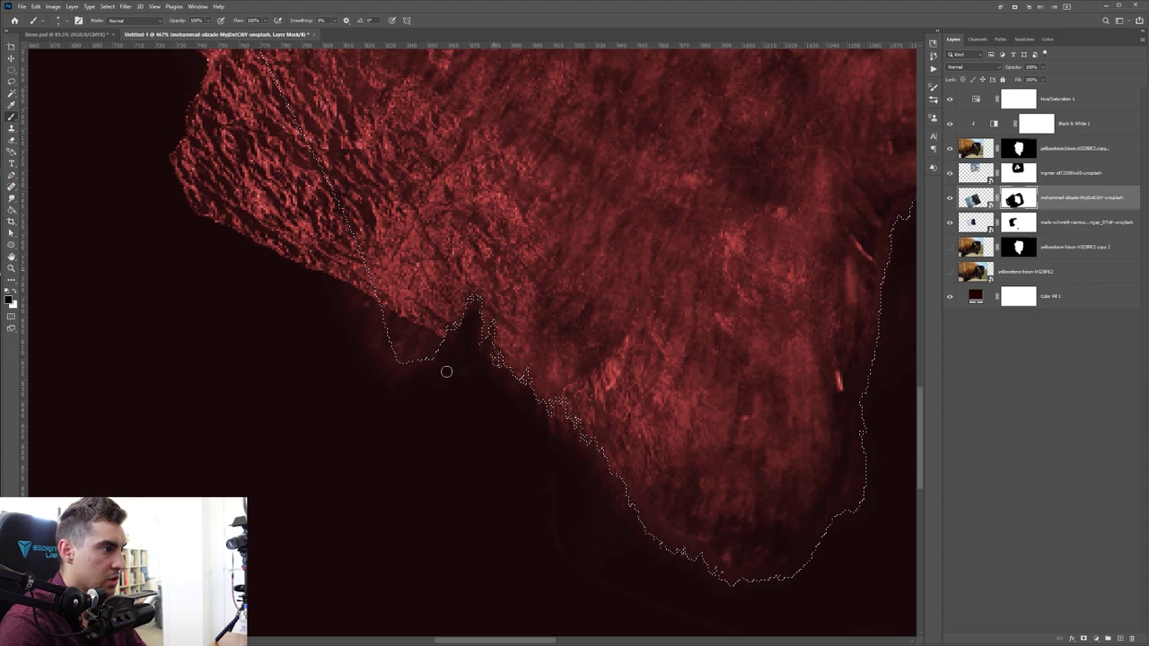
pyautogui.scroll(1, 446, 372)
pyautogui.scroll(-2, 422, 341)
pyautogui.press('x')
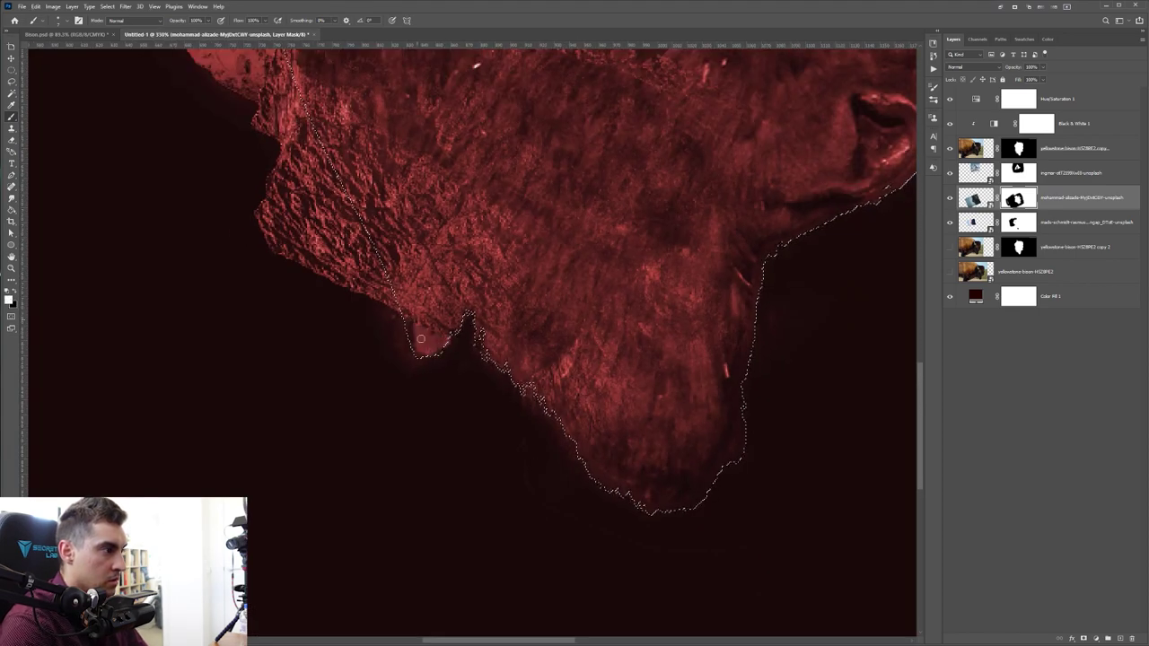
pyautogui.scroll(8, 437, 350)
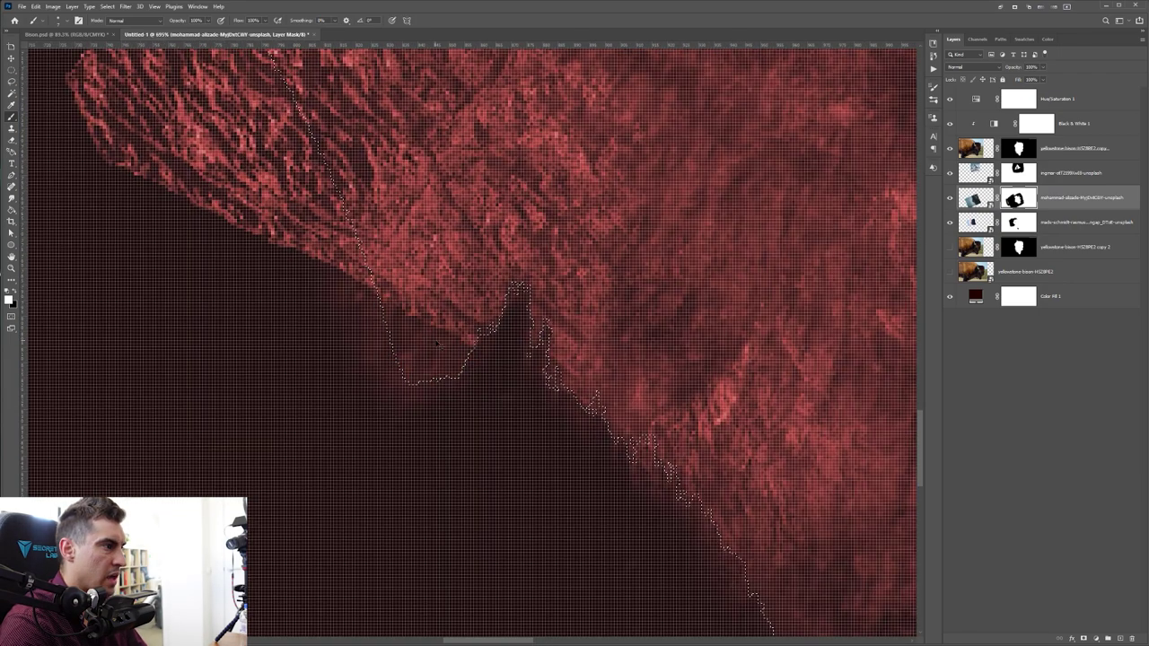
pyautogui.scroll(-8, 448, 347)
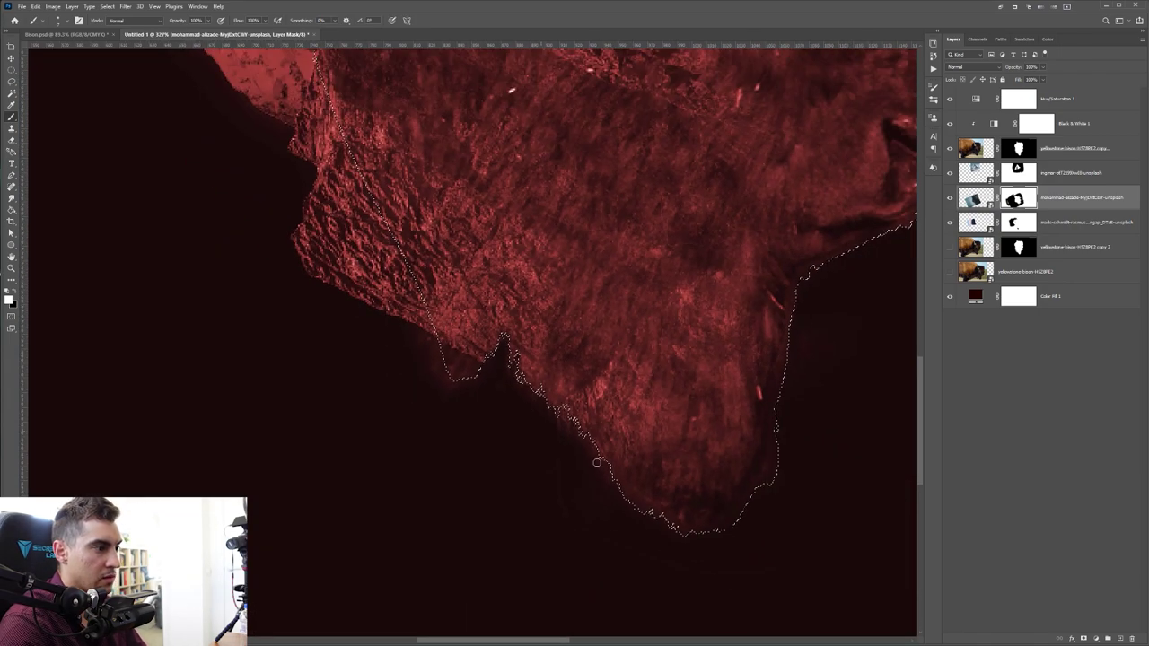
# Step: Clear the bison-outline selection and check the masked beard edge against the whole composite
pyautogui.scroll(-4, 619, 467)
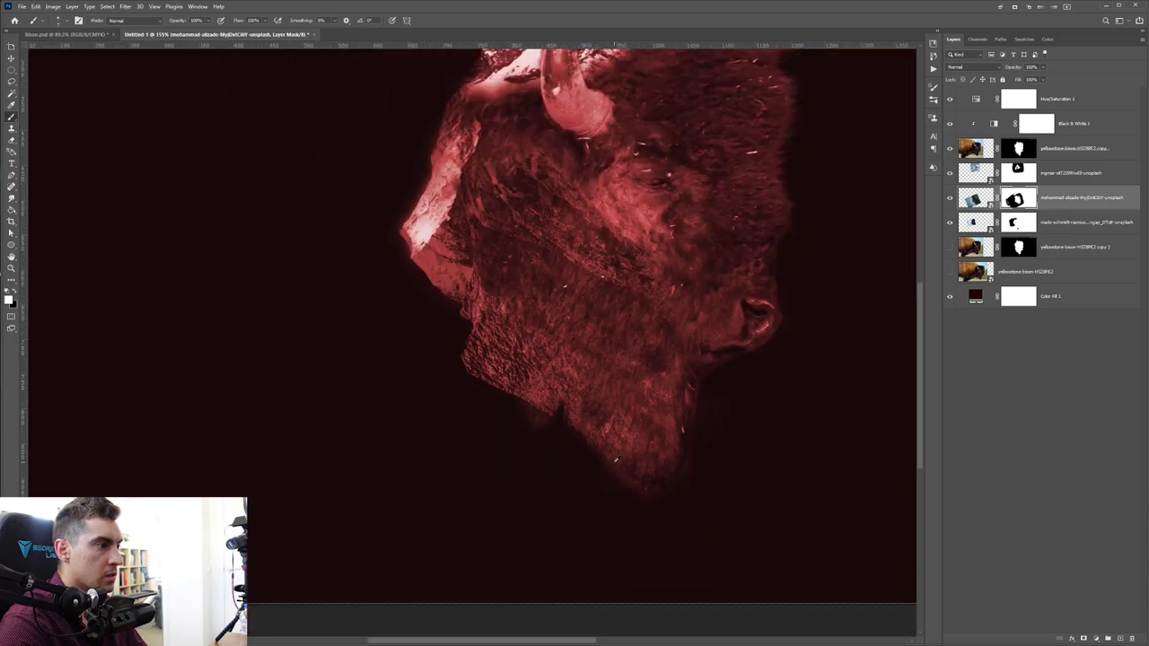
pyautogui.scroll(6, 550, 391)
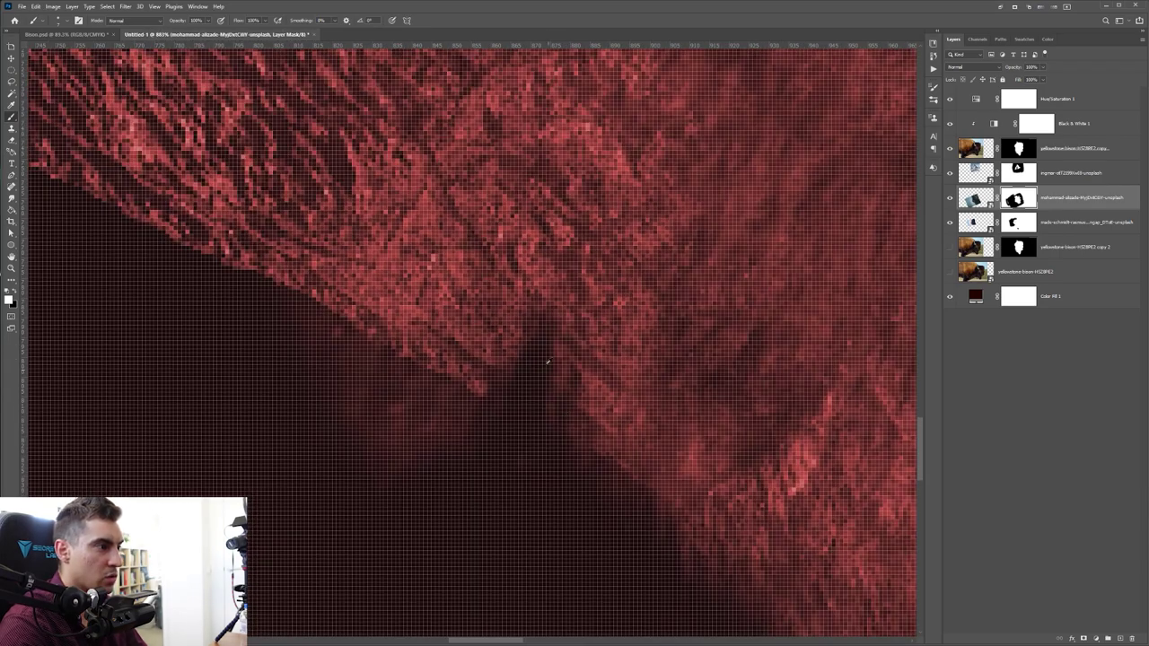
pyautogui.scroll(-1, 531, 418)
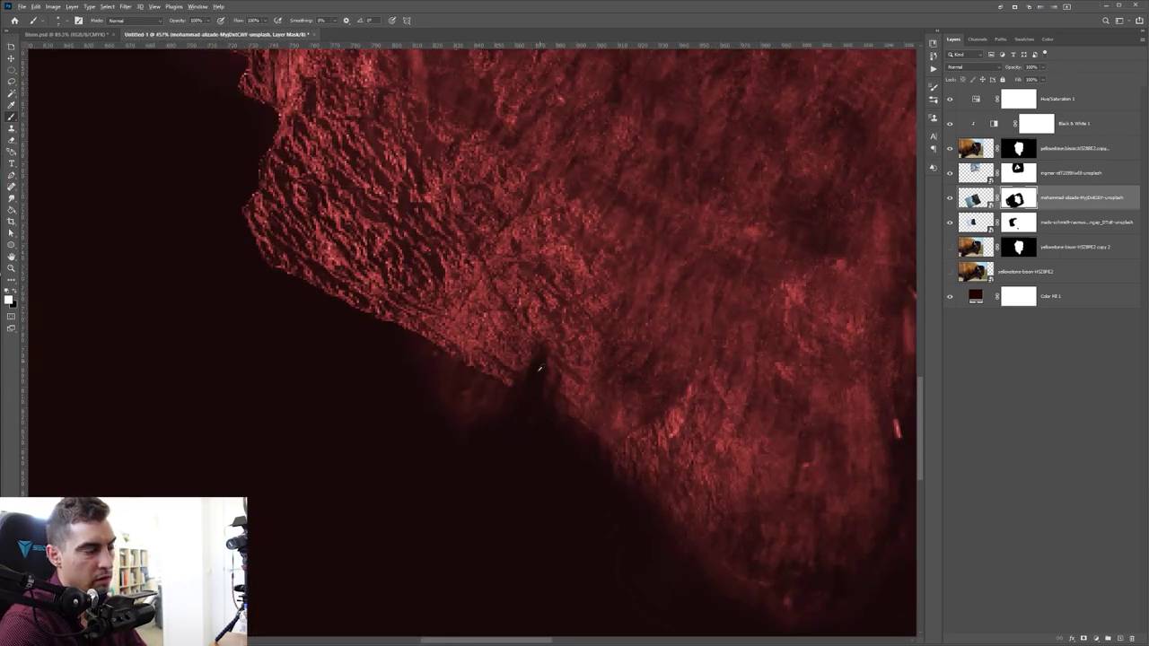
pyautogui.scroll(-8, 542, 355)
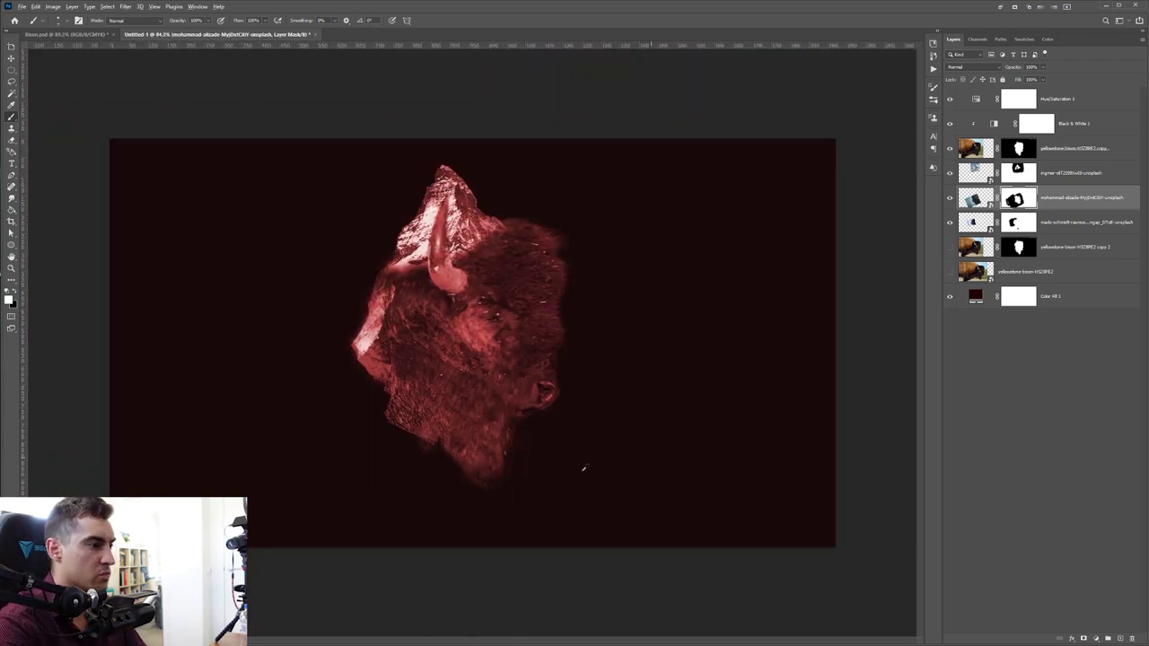
pyautogui.scroll(5, 512, 458)
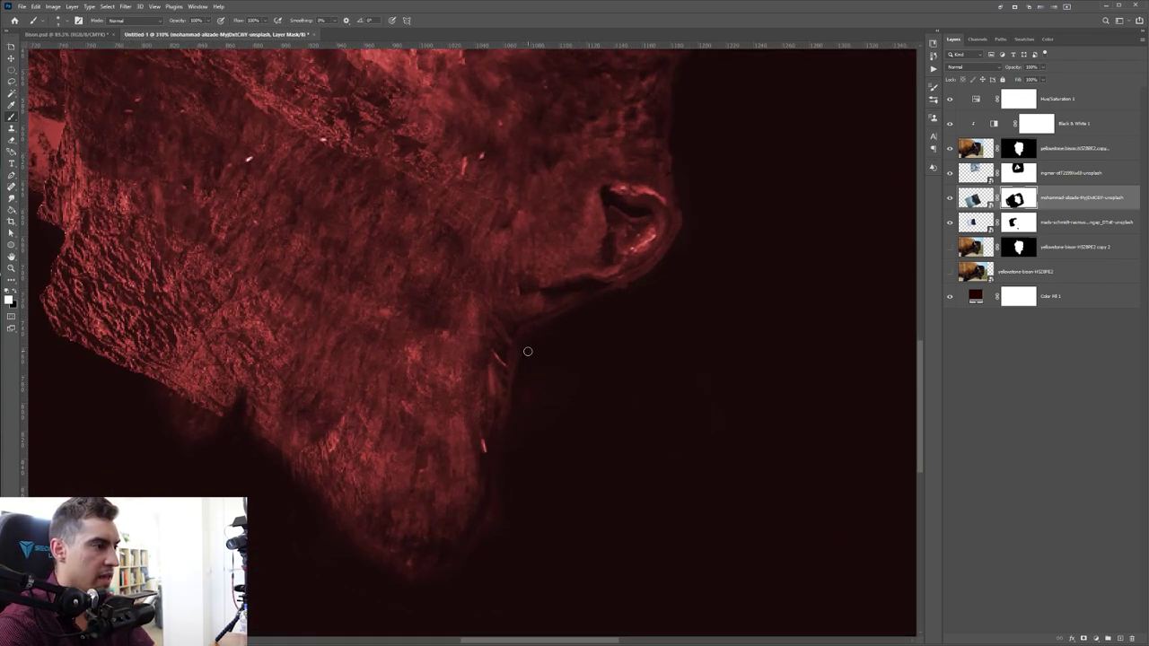
# Step: Fade the beard's throat edge and lower tip by painting black on the top bison layer's mask with the Soft Round brush
pyautogui.click(1018, 149)
pyautogui.moveTo(517, 359)
pyautogui.mouseDown()
pyautogui.moveTo(499, 446)
pyautogui.moveTo(512, 409)
pyautogui.mouseUp()
pyautogui.press('x')
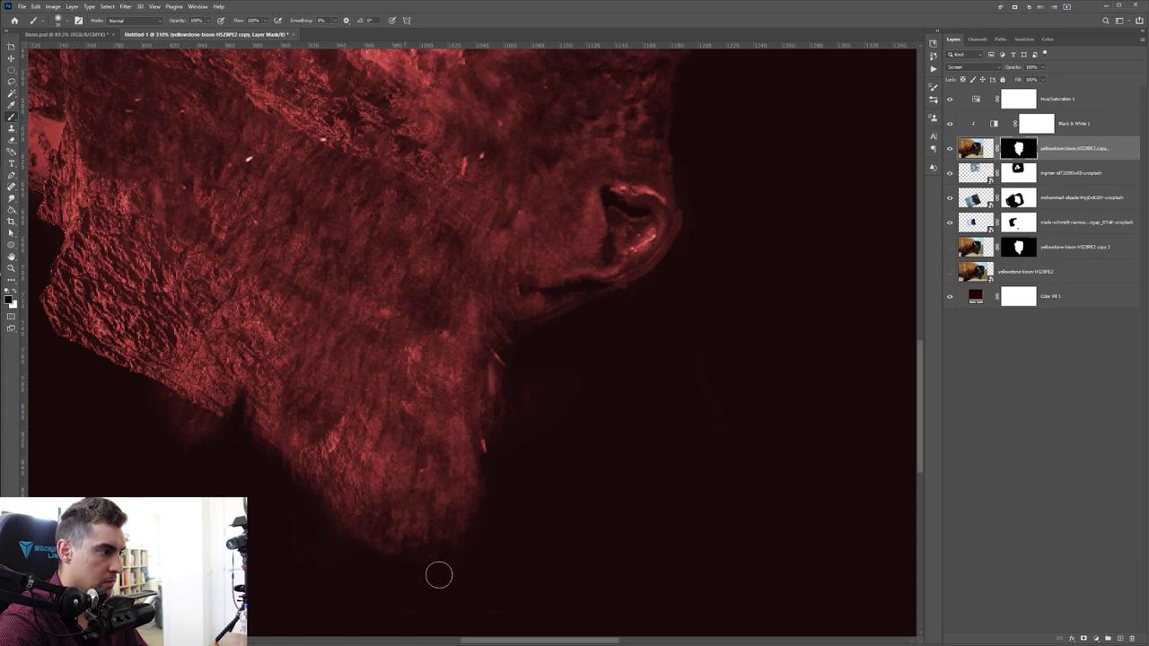
pyautogui.scroll(2, 461, 572)
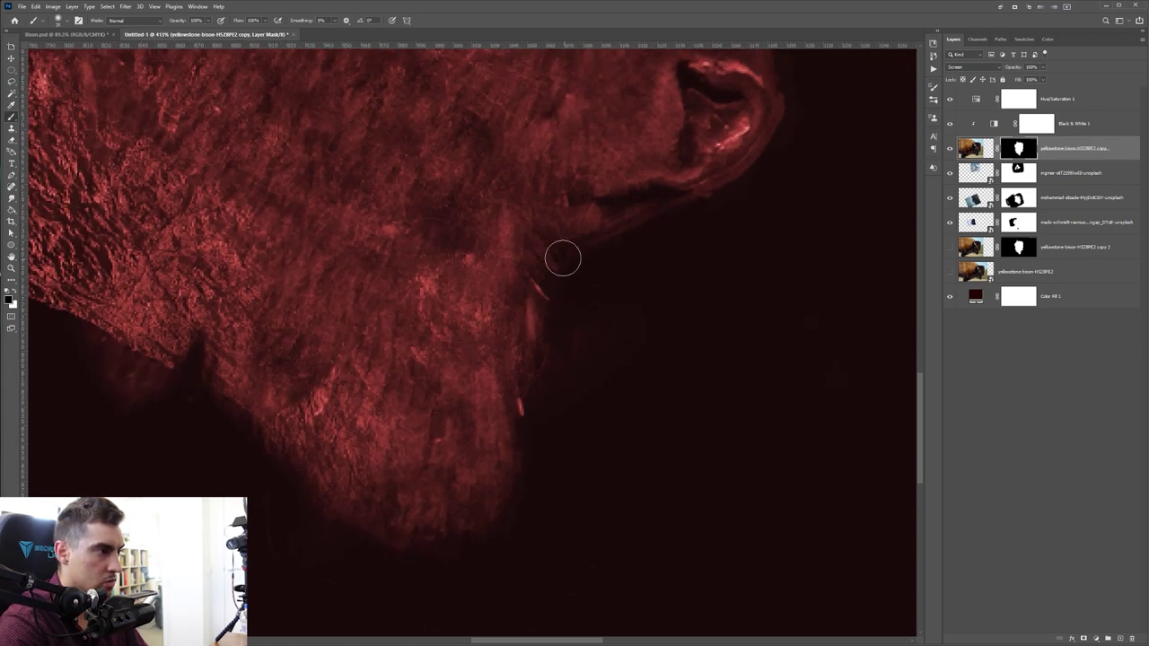
pyautogui.click(69, 21)
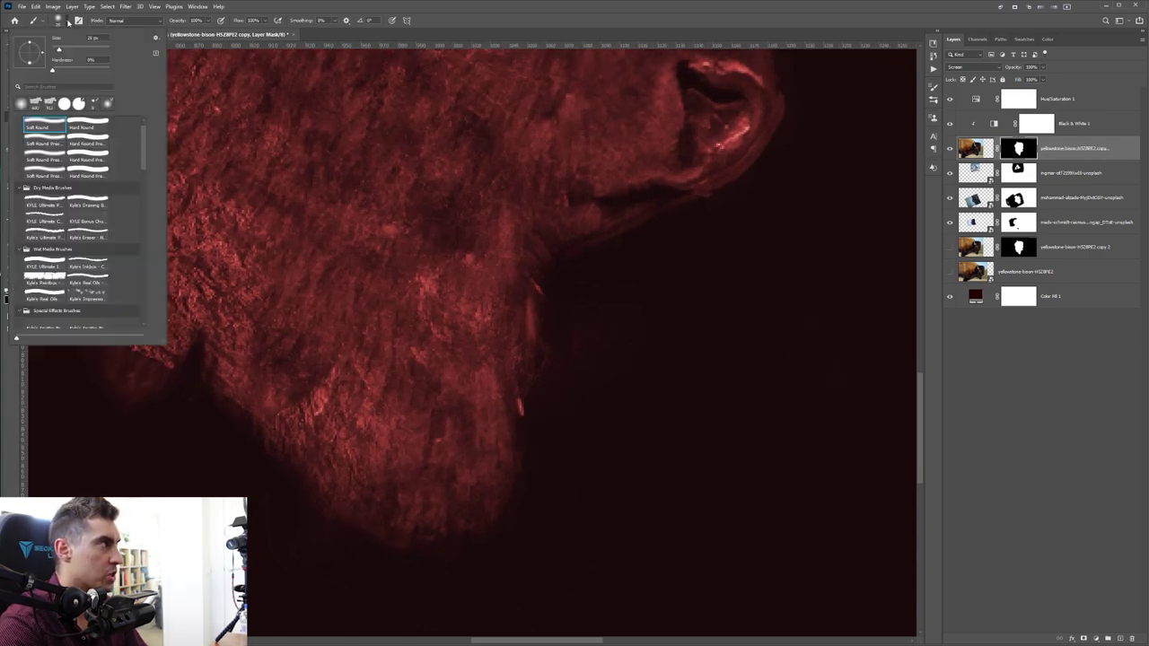
pyautogui.scroll(1, 44, 146)
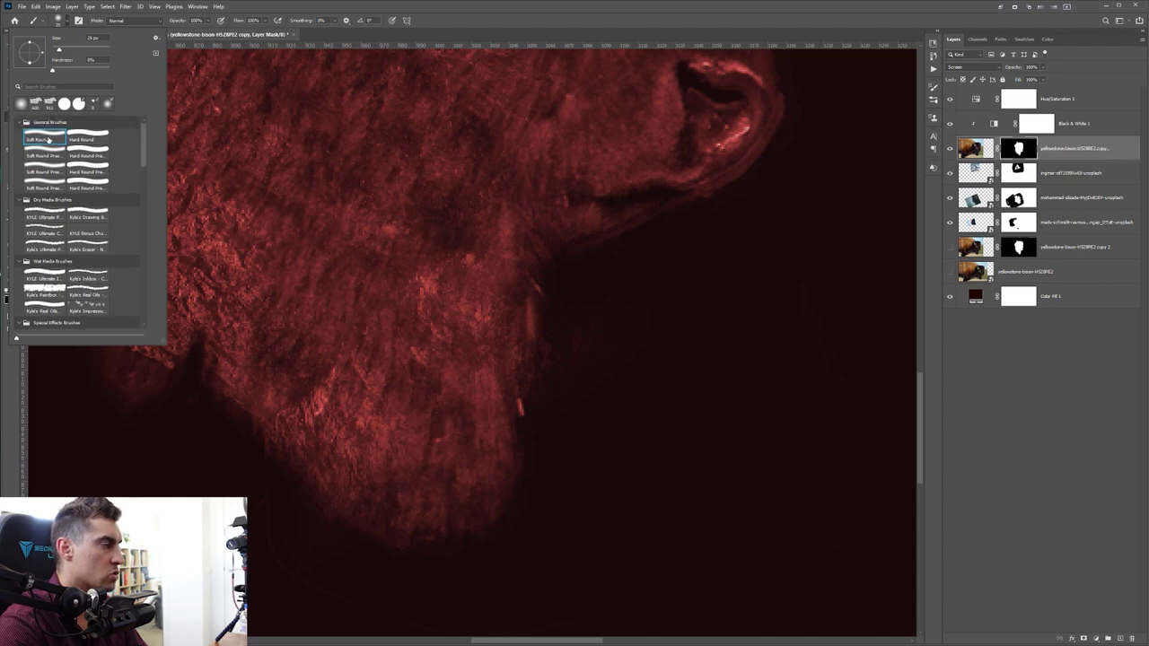
pyautogui.moveTo(638, 287); pyautogui.dragTo(574, 351)
# Step: Examine what the mads-schmidt and mohammad-alizade layers contribute to the beard by toggling their visibility
pyautogui.click(950, 225)
pyautogui.click(950, 224)
pyautogui.click(950, 201)
pyautogui.click(950, 201)
pyautogui.click(950, 201)
pyautogui.click(950, 201)
pyautogui.scroll(3, 558, 342)
pyautogui.scroll(-2, 554, 343)
pyautogui.moveTo(560, 358); pyautogui.dragTo(577, 356)
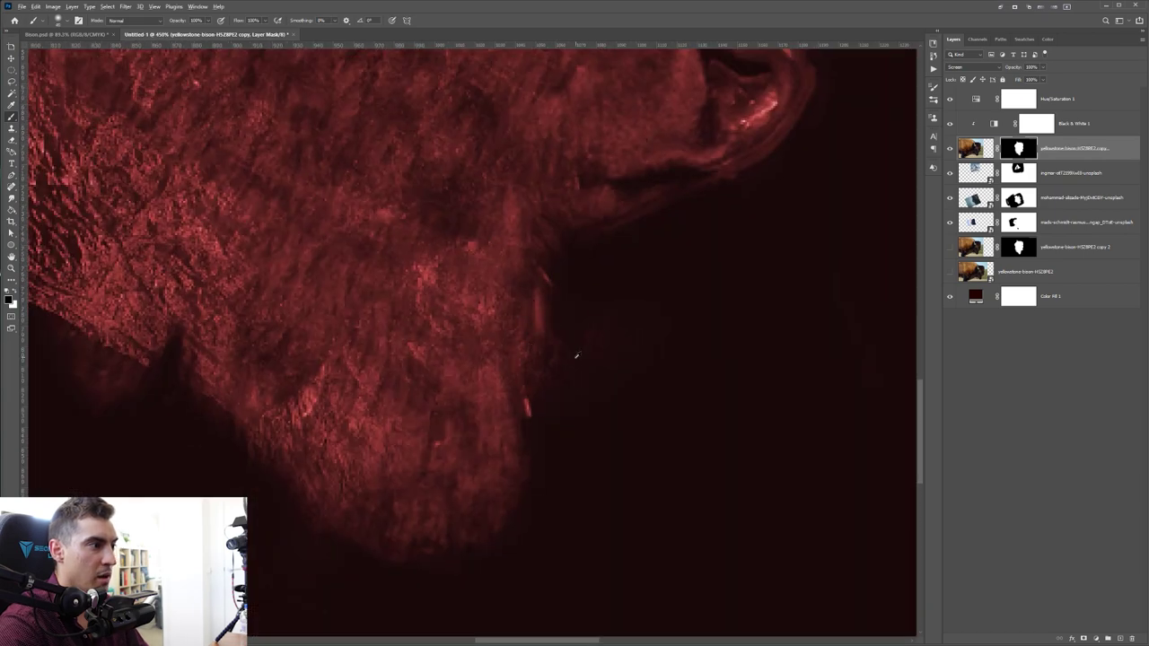
pyautogui.scroll(-3, 576, 356)
pyautogui.click(951, 197)
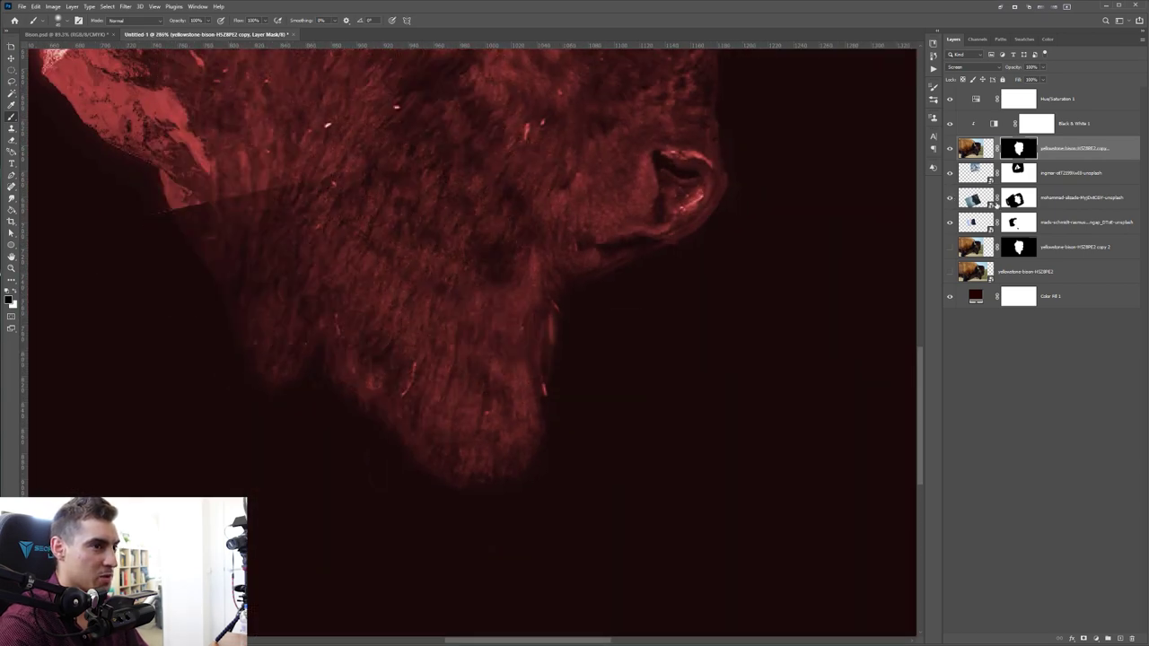
pyautogui.click(950, 197)
pyautogui.click(1018, 197)
pyautogui.moveTo(546, 344)
pyautogui.mouseDown()
pyautogui.moveTo(512, 359)
pyautogui.moveTo(496, 298)
pyautogui.moveTo(478, 329)
pyautogui.mouseUp()
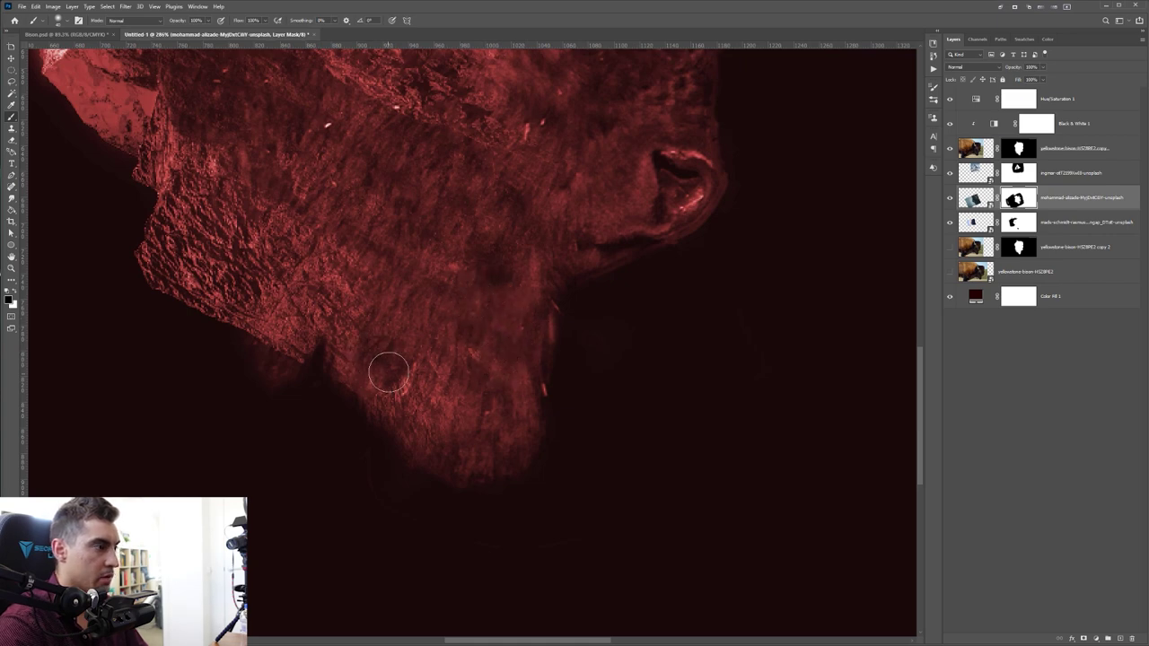
pyautogui.moveTo(228, 373); pyautogui.dragTo(529, 423)
pyautogui.scroll(3, 586, 424)
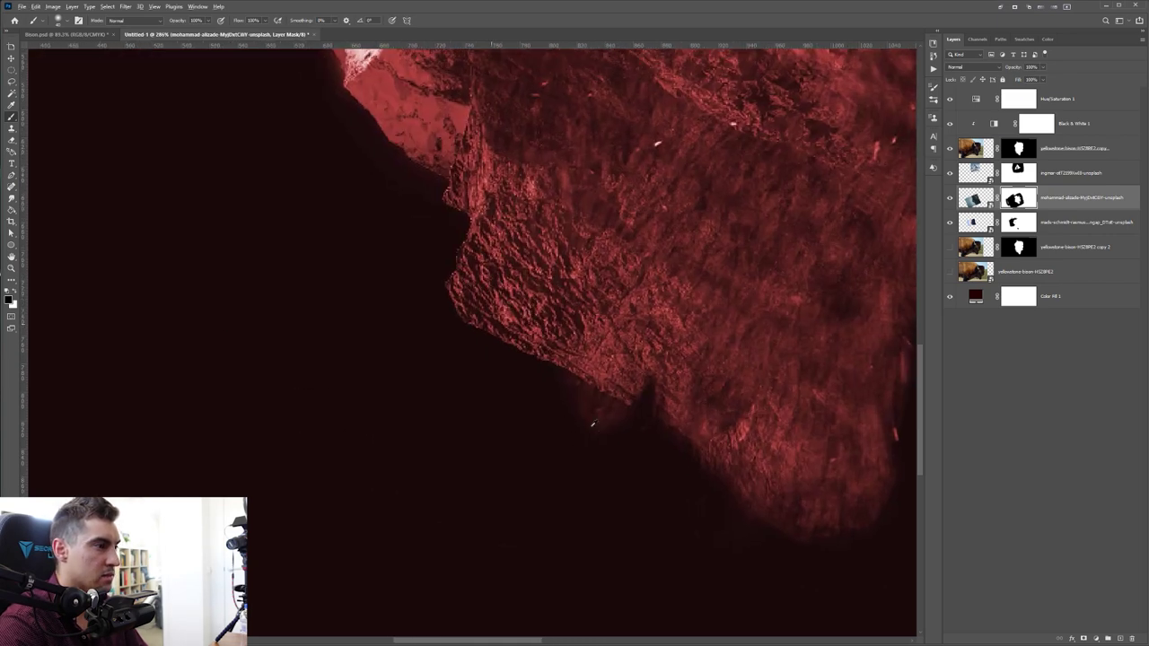
# Step: Cover the faint patch protruding below the rocky jaw edge by painting black directly on the top bison layer's image
pyautogui.click(1017, 161)
pyautogui.click(561, 393)
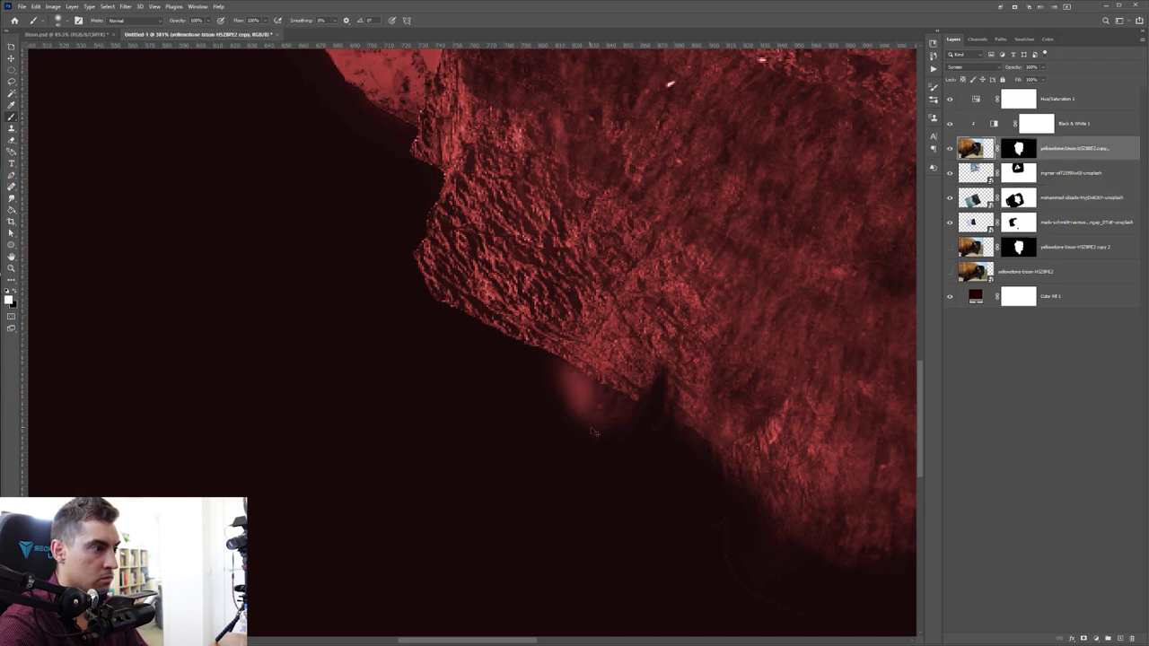
pyautogui.moveTo(568, 407); pyautogui.dragTo(608, 422)
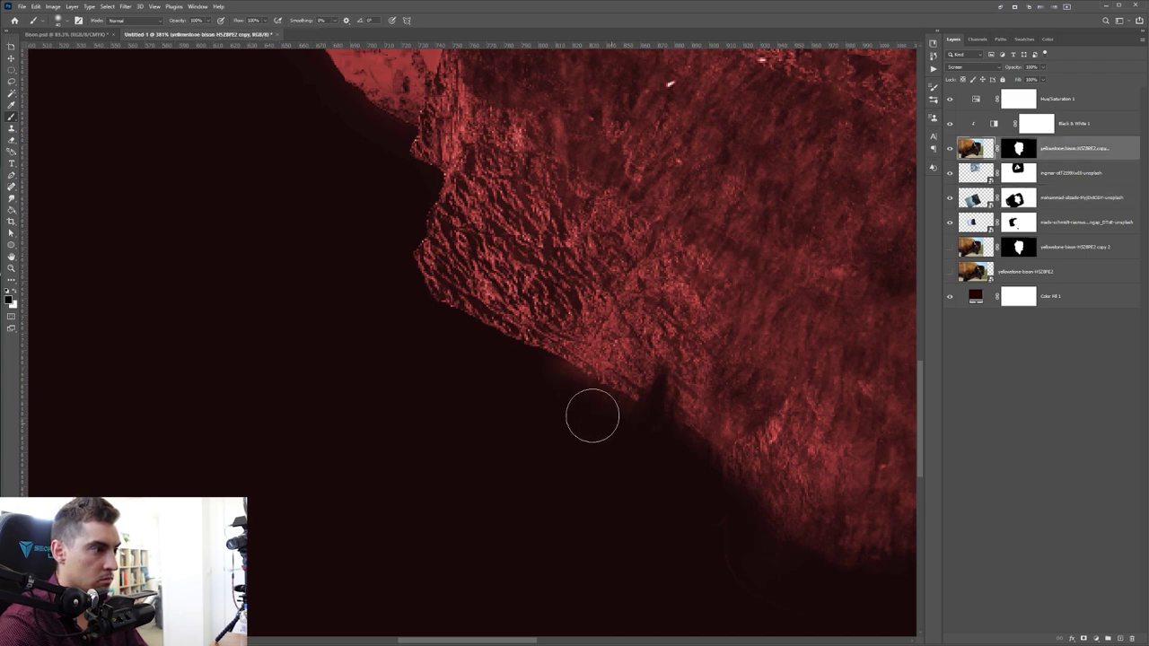
pyautogui.scroll(-6, 555, 395)
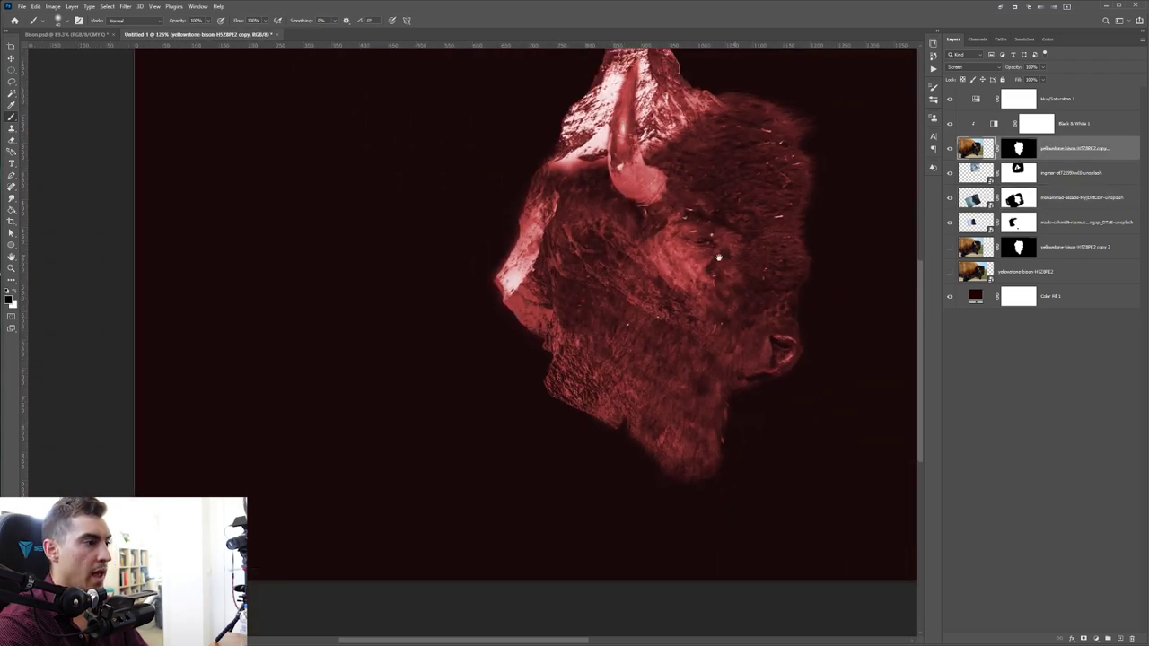
pyautogui.scroll(-2, 665, 303)
pyautogui.scroll(1, 592, 282)
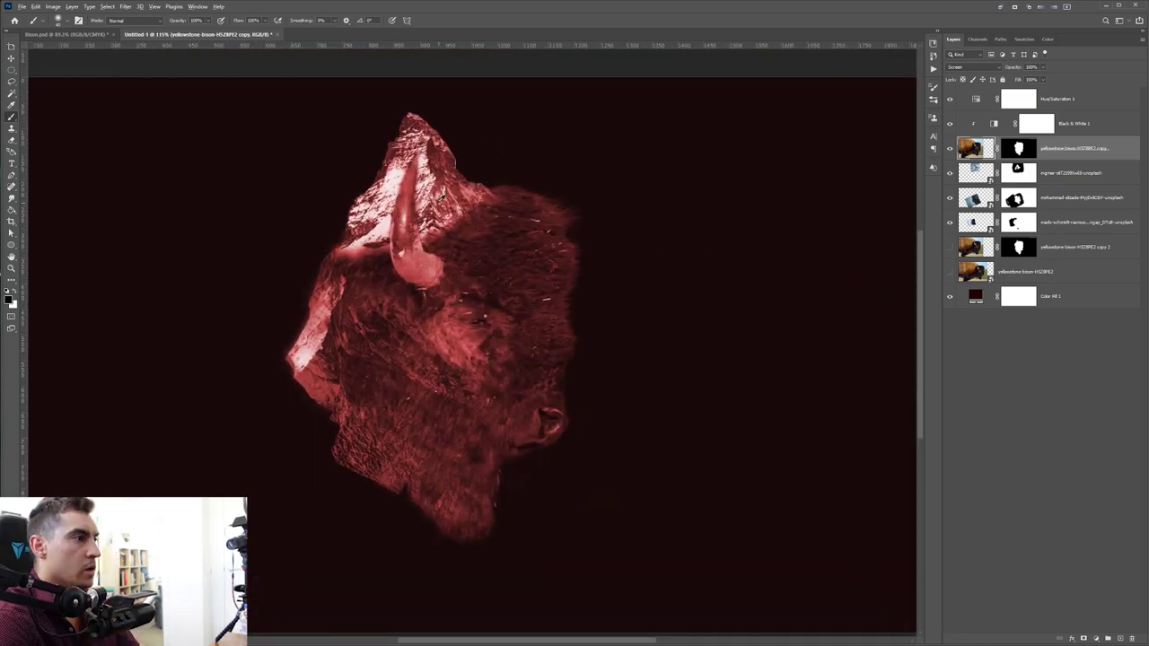
# Step: Reveal the snowy slope beside the horn's base by painting white on the ingmar mountain layer's mask
pyautogui.scroll(2, 442, 196)
pyautogui.click(1019, 171)
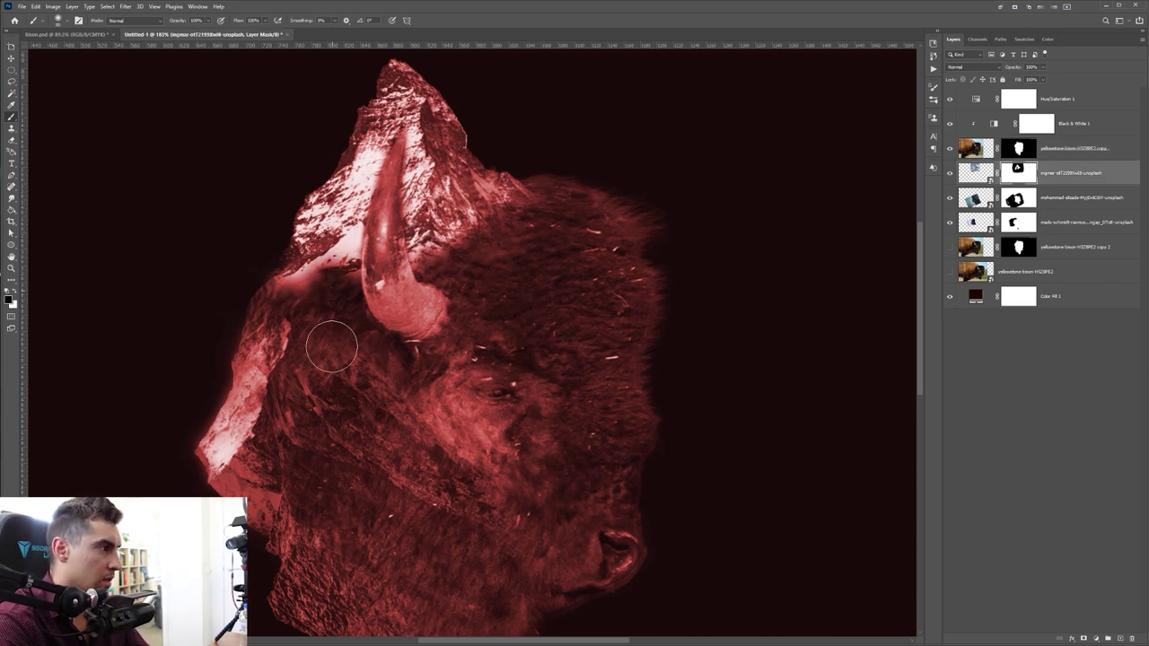
pyautogui.scroll(1, 333, 305)
pyautogui.moveTo(334, 355)
pyautogui.mouseDown()
pyautogui.moveTo(270, 314)
pyautogui.moveTo(386, 377)
pyautogui.moveTo(422, 381)
pyautogui.mouseUp()
pyautogui.hotkey('ctrl', 'z')
pyautogui.scroll(2, 301, 320)
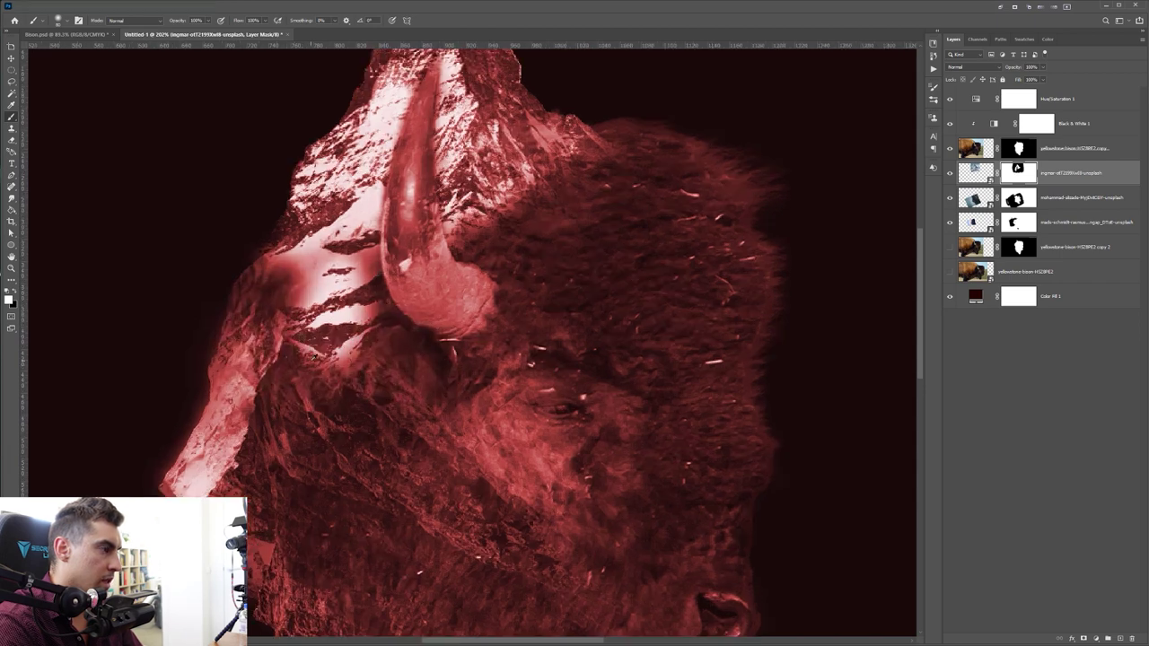
pyautogui.moveTo(293, 318)
pyautogui.mouseDown()
pyautogui.moveTo(295, 284)
pyautogui.moveTo(273, 285)
pyautogui.moveTo(273, 274)
pyautogui.moveTo(267, 311)
pyautogui.mouseUp()
# Step: Refine the revealed snowy slope's outer edge on the ingmar layer's mask with a smaller brush, using both black and white
pyautogui.scroll(1, 293, 290)
pyautogui.press('[')
pyautogui.press('[')
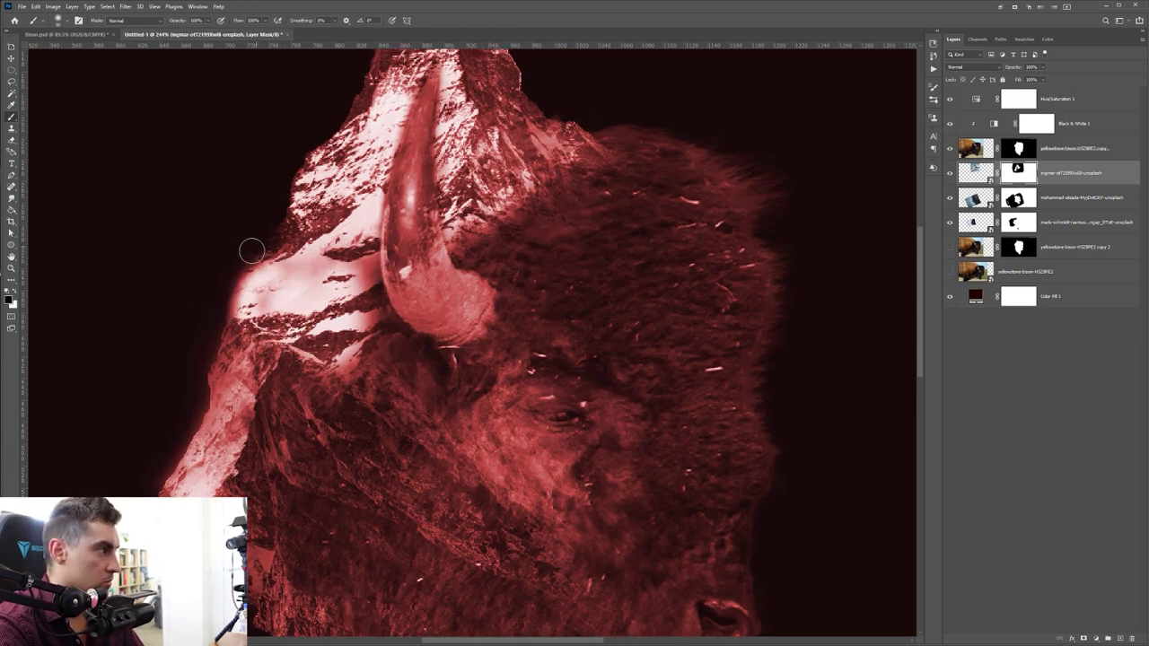
pyautogui.moveTo(250, 303)
pyautogui.mouseDown()
pyautogui.moveTo(235, 361)
pyautogui.moveTo(238, 331)
pyautogui.moveTo(233, 343)
pyautogui.moveTo(278, 359)
pyautogui.moveTo(247, 374)
pyautogui.mouseUp()
pyautogui.hotkey('ctrl', 'z')
pyautogui.press('x')
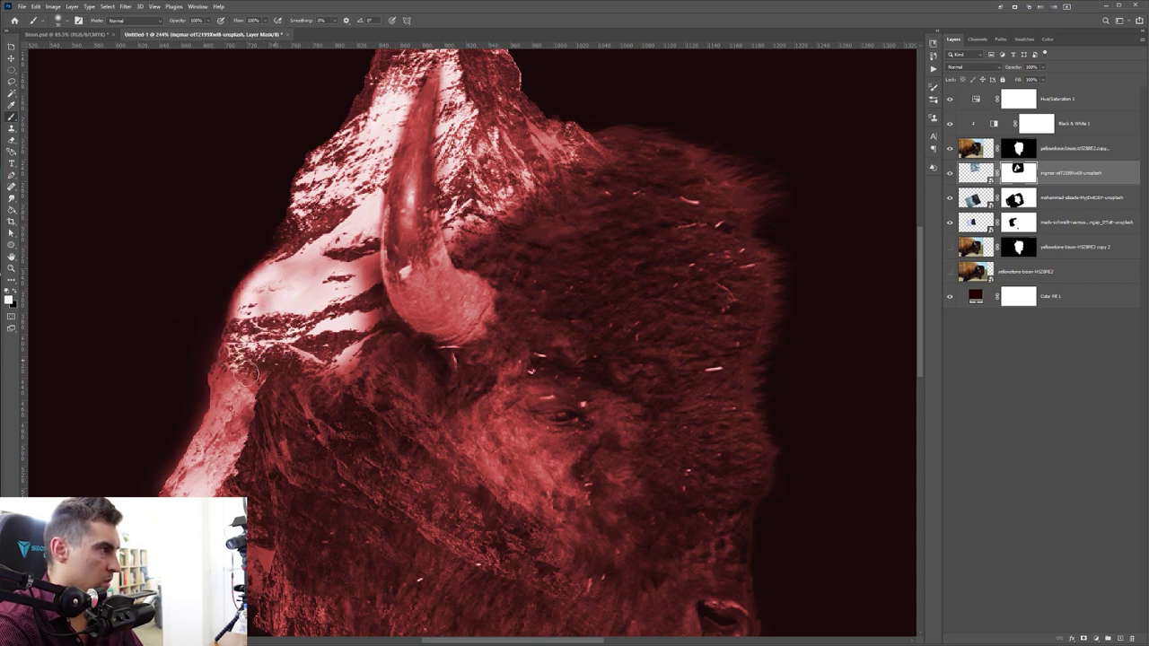
pyautogui.scroll(3, 218, 384)
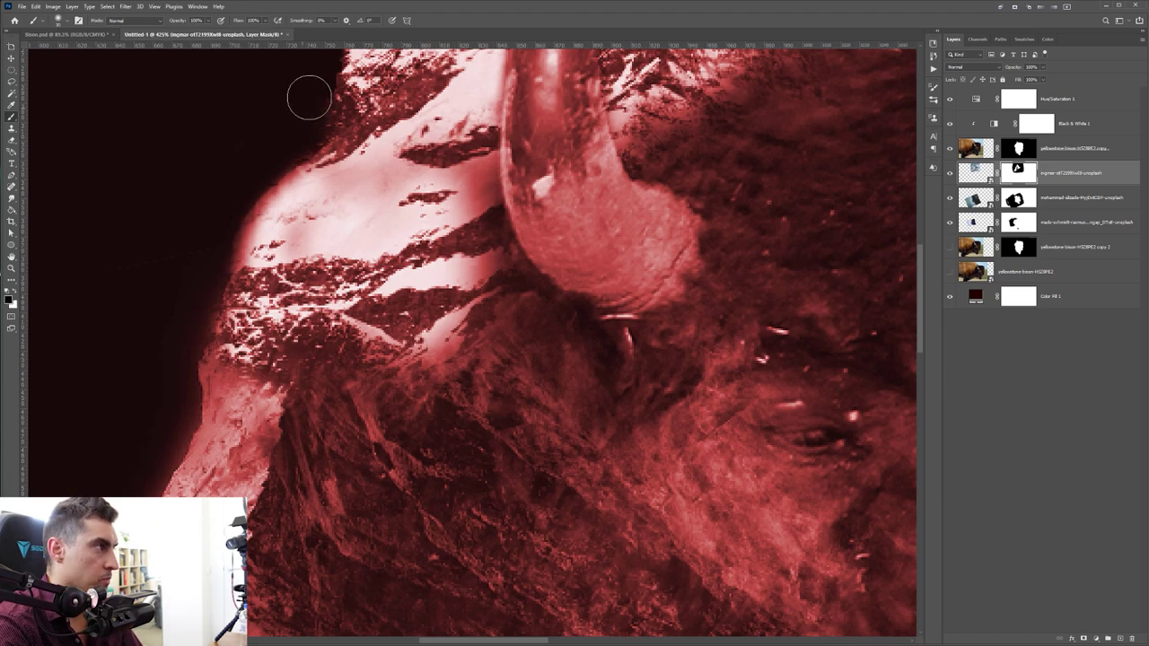
pyautogui.scroll(-5, 333, 210)
pyautogui.moveTo(396, 242)
pyautogui.mouseDown()
pyautogui.moveTo(388, 190)
pyautogui.moveTo(396, 220)
pyautogui.mouseUp()
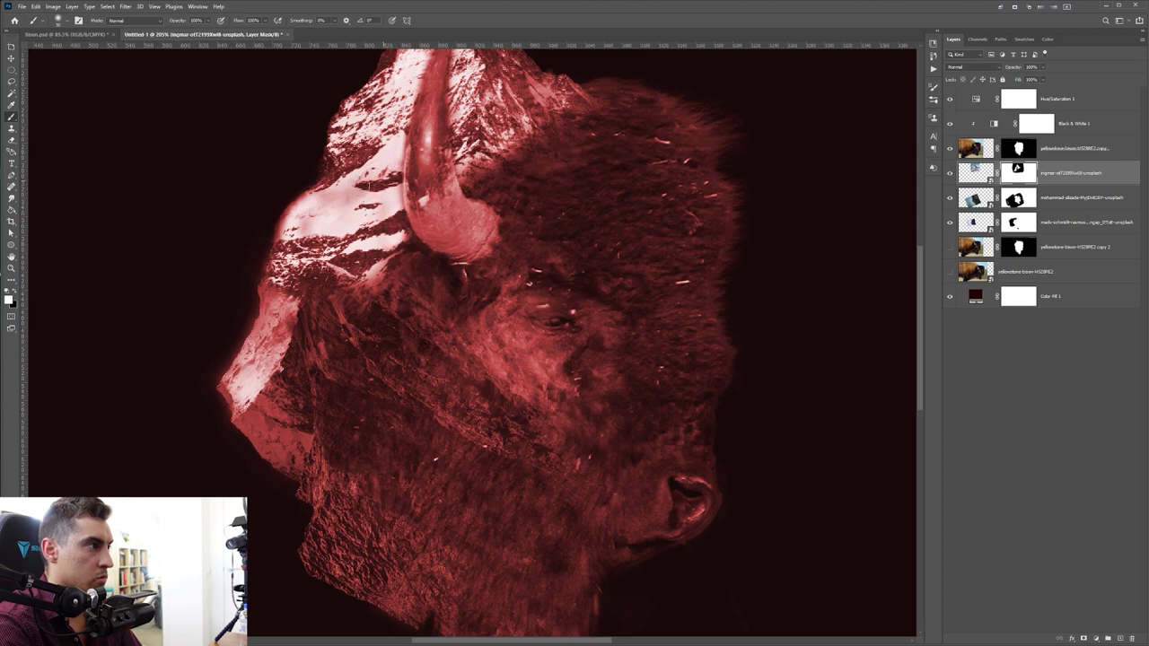
pyautogui.moveTo(359, 187); pyautogui.dragTo(313, 212)
pyautogui.moveTo(467, 203); pyautogui.dragTo(425, 307)
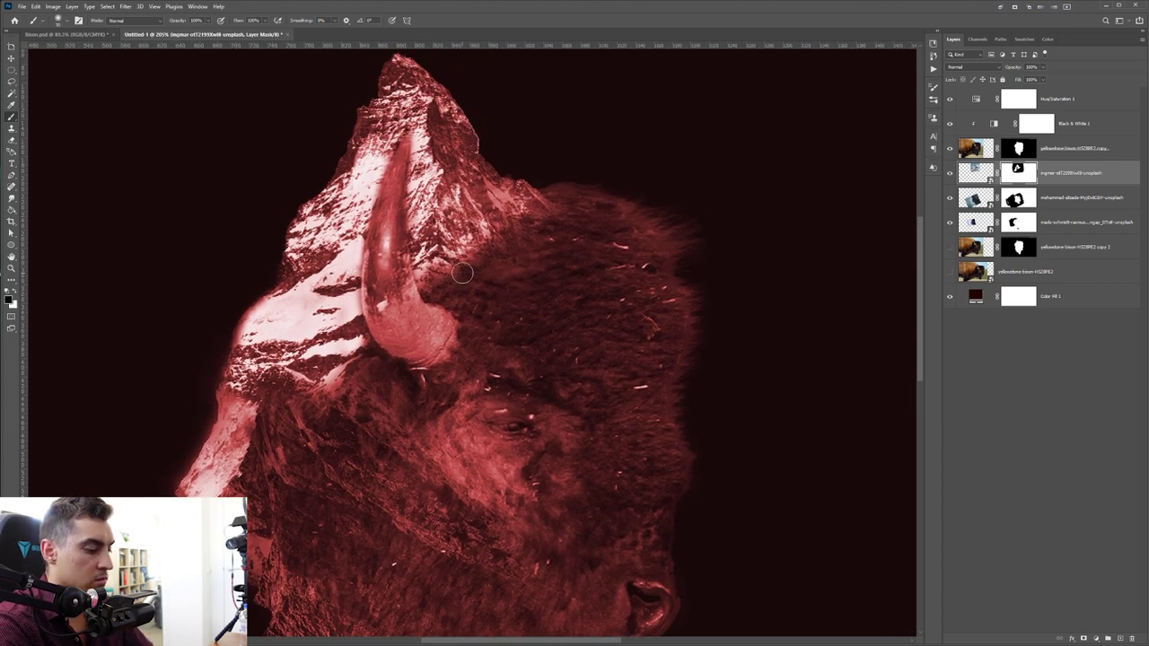
# Step: Blend the mountain edge behind the horn into the fur by painting black at 30% opacity on the ingmar layer's mask
pyautogui.press('3')
pyautogui.moveTo(509, 233); pyautogui.dragTo(499, 253)
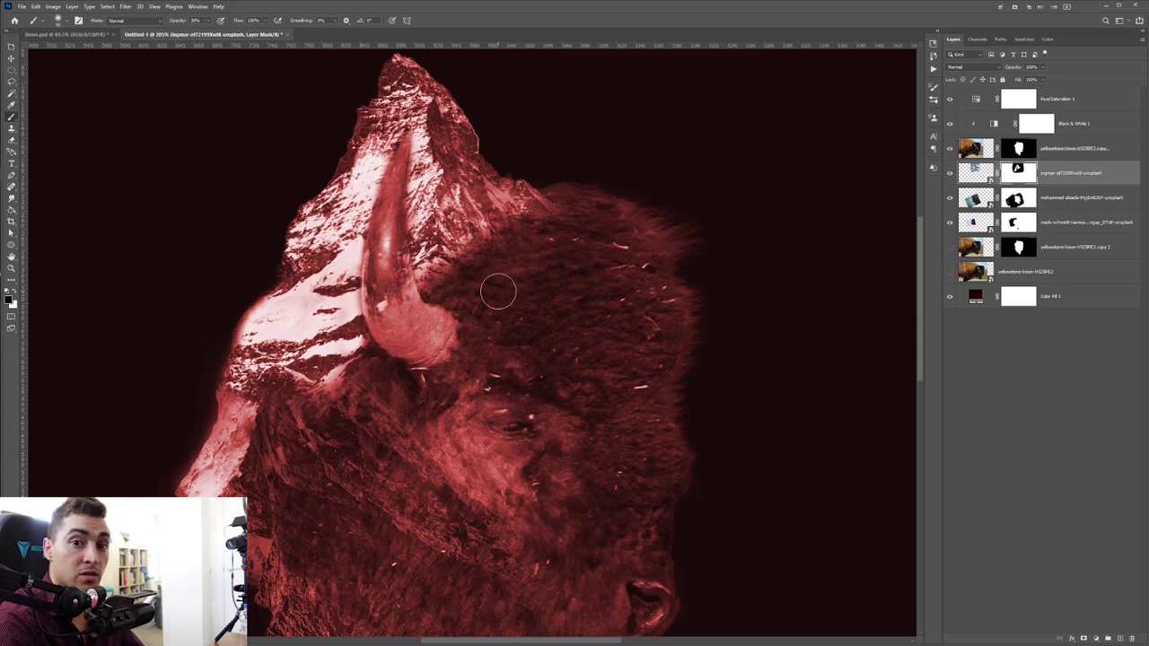
pyautogui.moveTo(486, 279)
pyautogui.mouseDown()
pyautogui.moveTo(479, 212)
pyautogui.moveTo(458, 265)
pyautogui.mouseUp()
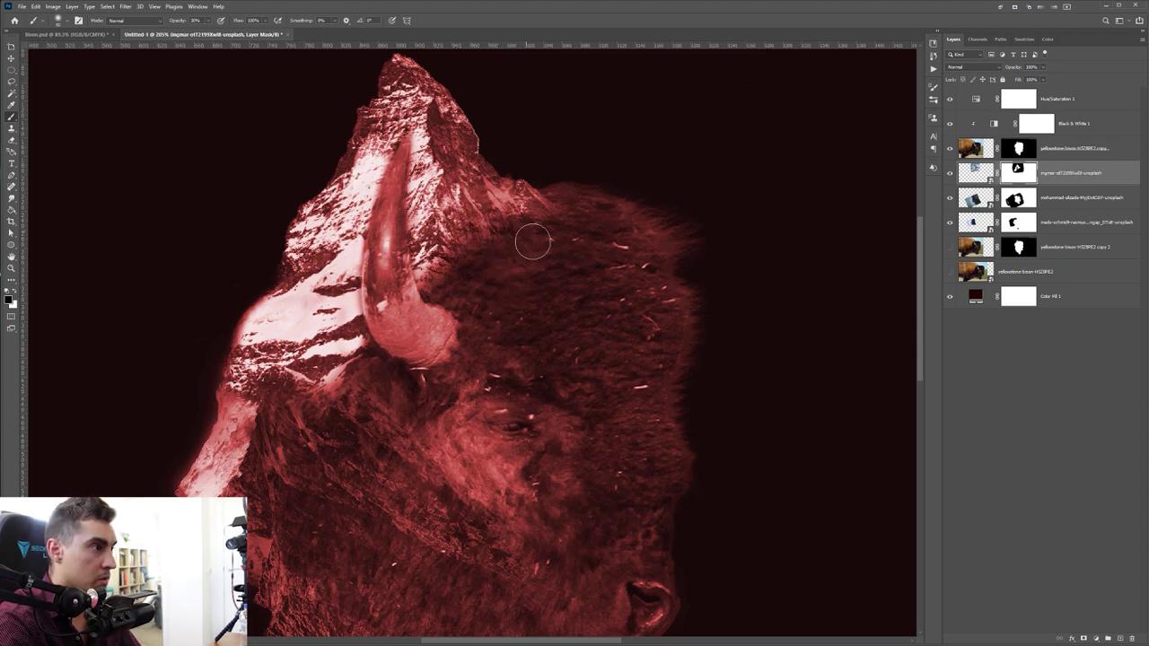
# Step: Darken the bison's forehead and face fur by painting black at 30% opacity on the top bison layer's mask
pyautogui.click(1018, 148)
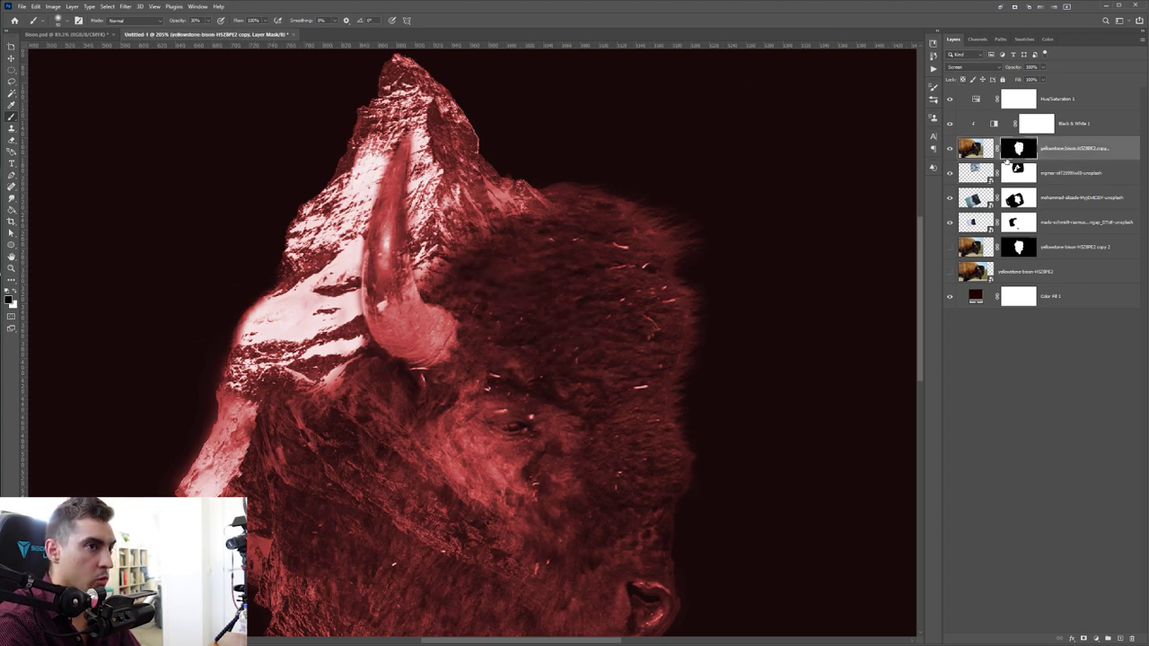
pyautogui.click(950, 149)
pyautogui.click(949, 149)
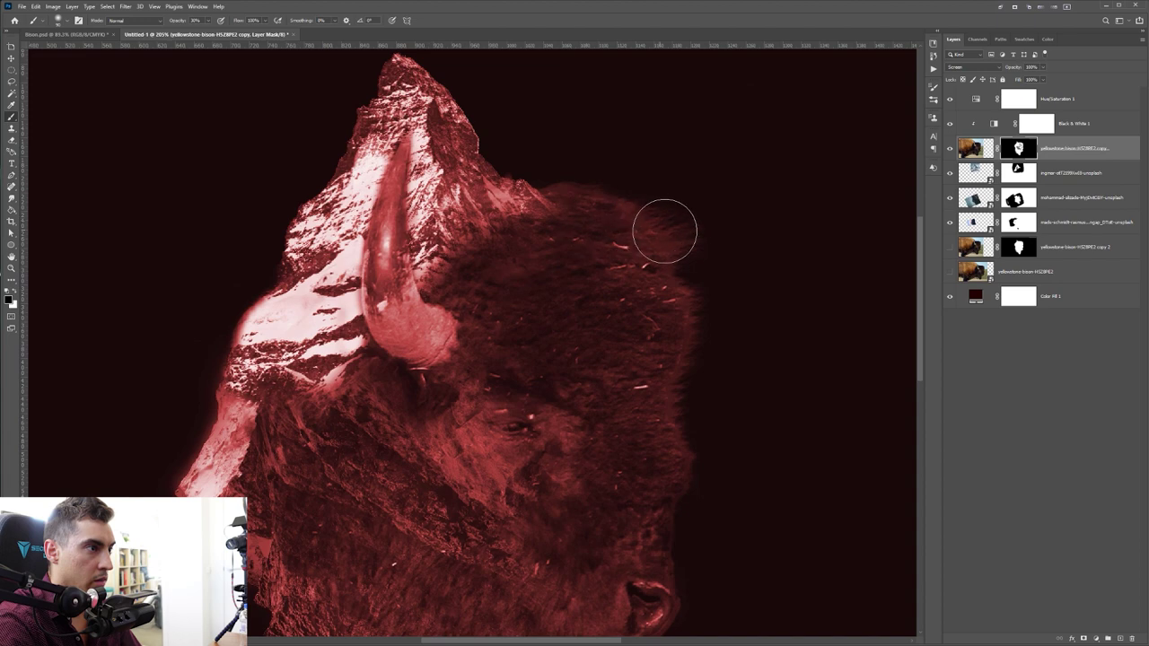
pyautogui.moveTo(622, 396); pyautogui.dragTo(604, 203)
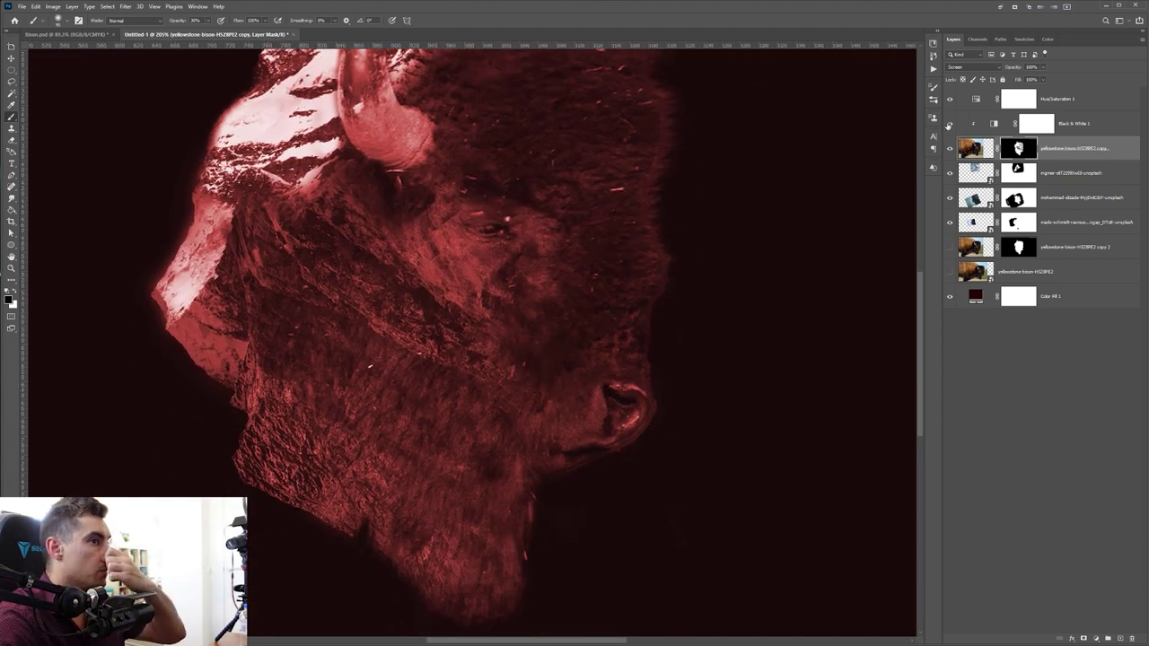
# Step: Add a Brightness/Contrast adjustment clipped to the top bison layer, slightly lowering the brightness and raising the contrast to about 61
pyautogui.click(950, 100)
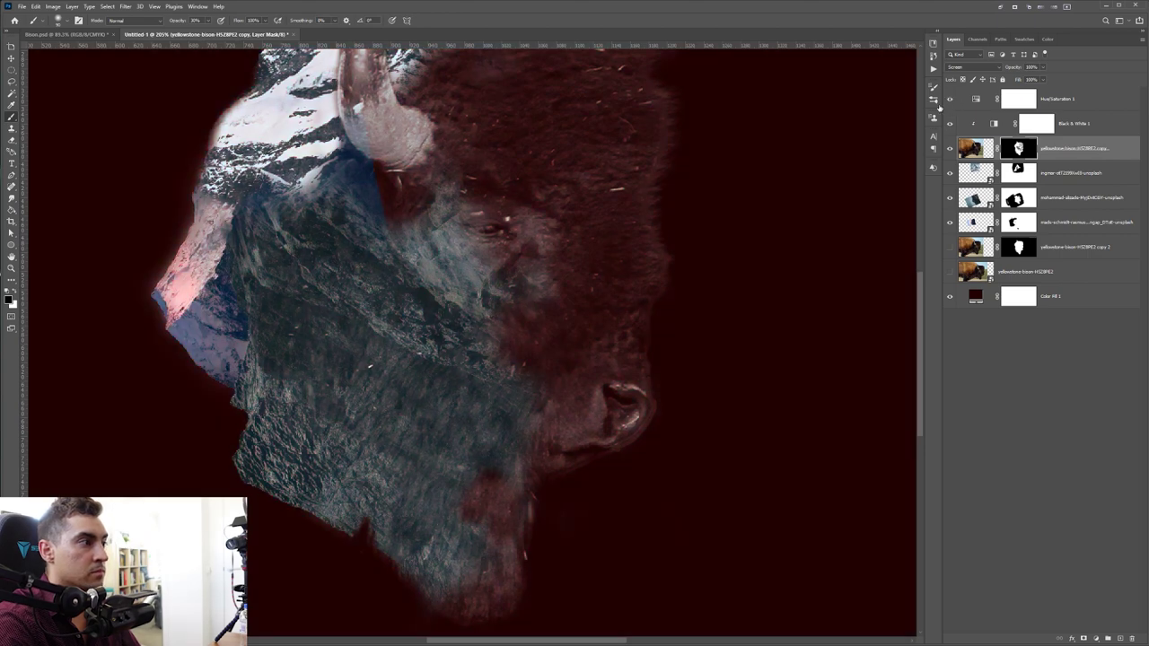
pyautogui.click(951, 99)
pyautogui.scroll(-2, 777, 167)
pyautogui.moveTo(777, 167); pyautogui.dragTo(765, 194)
pyautogui.click(1095, 638)
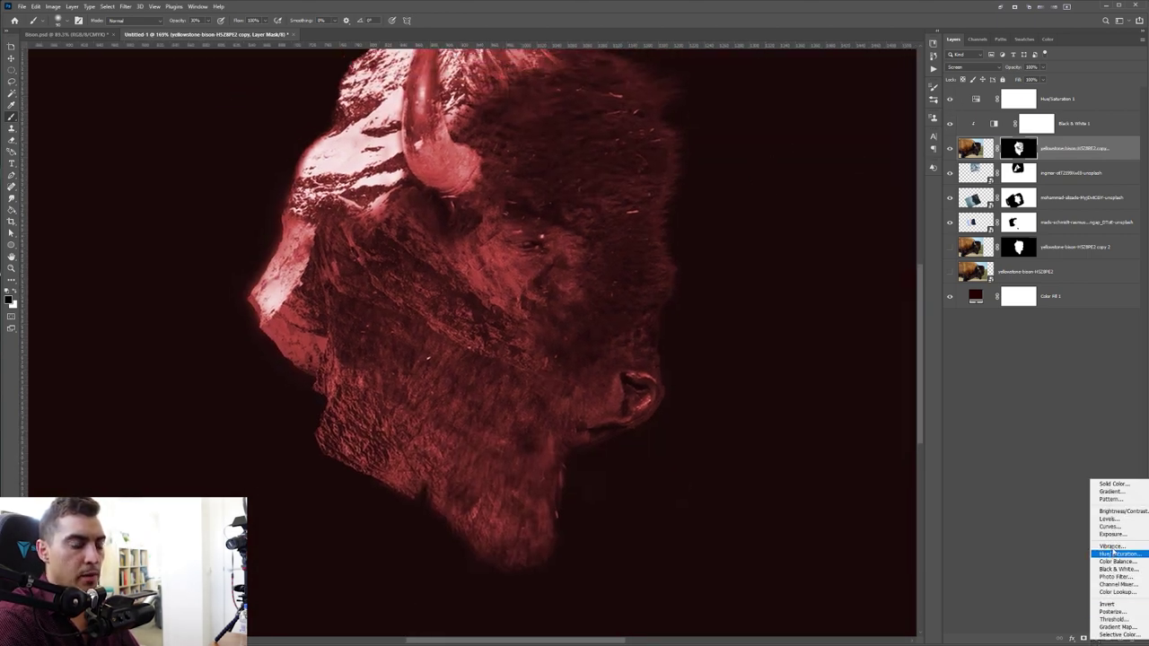
pyautogui.click(1120, 510)
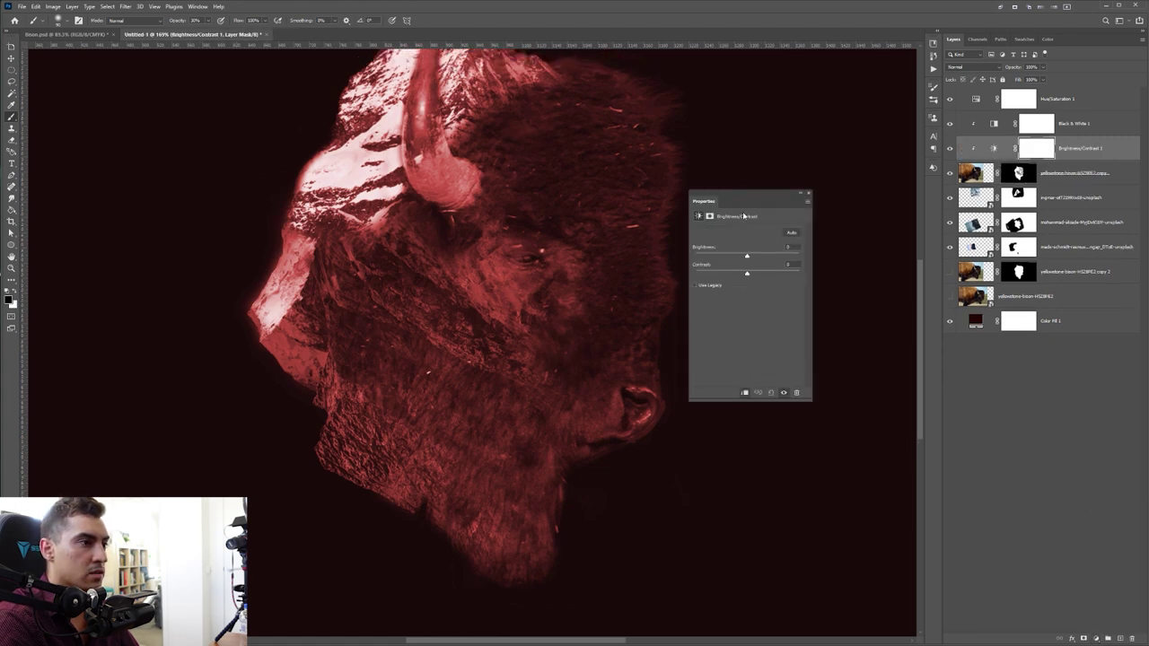
pyautogui.moveTo(786, 273); pyautogui.dragTo(673, 273)
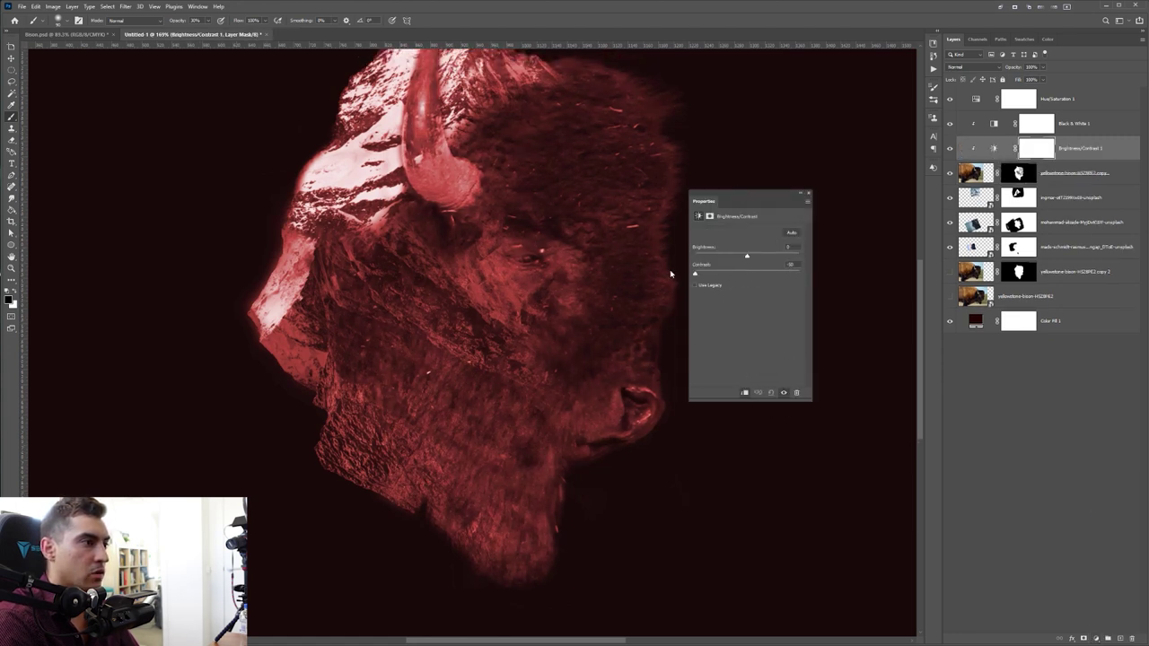
pyautogui.moveTo(753, 274)
pyautogui.mouseDown()
pyautogui.moveTo(779, 273)
pyautogui.moveTo(789, 258)
pyautogui.moveTo(742, 254)
pyautogui.mouseUp()
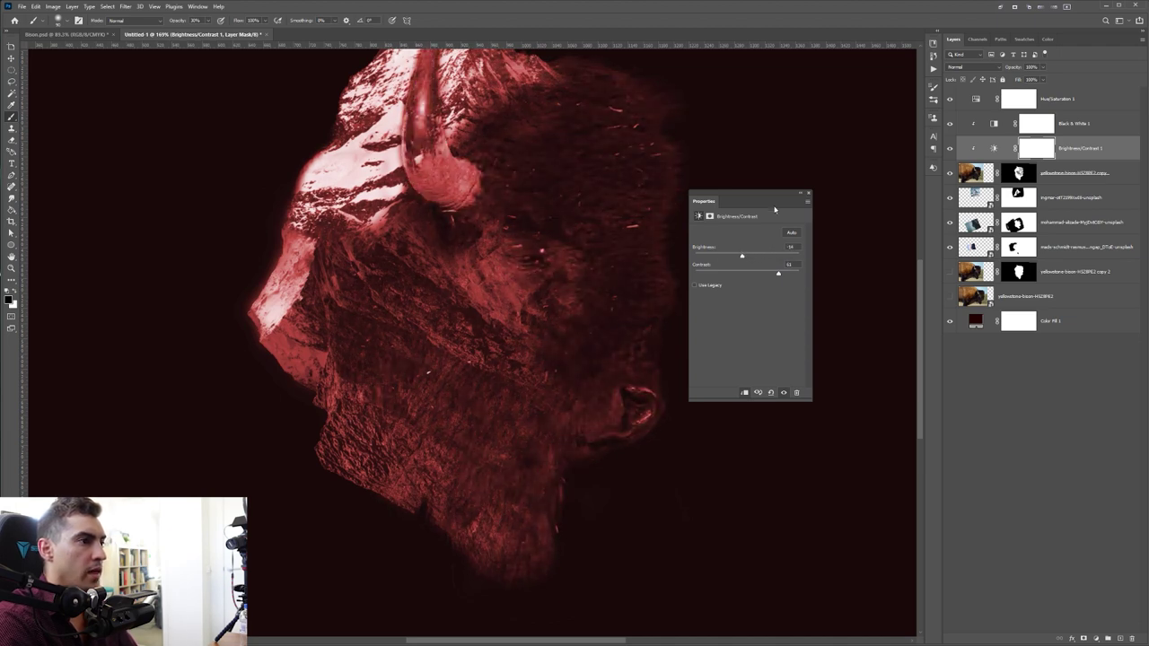
pyautogui.click(807, 194)
pyautogui.scroll(3, 564, 197)
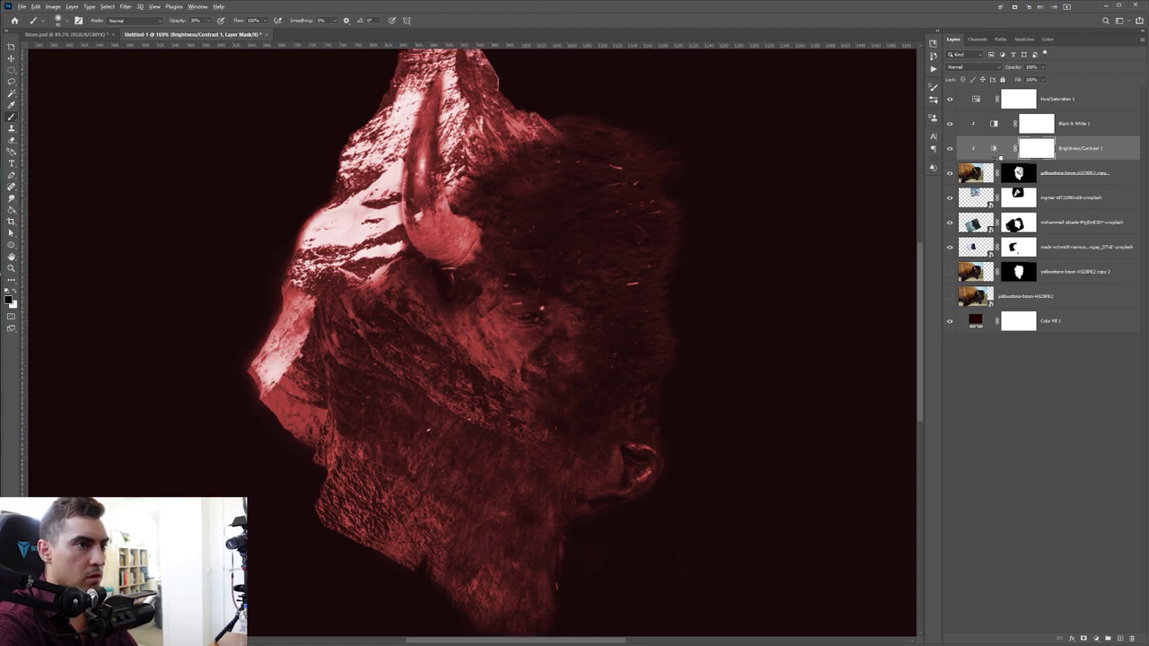
# Step: Compare clipped and unclipped Brightness/Contrast, Black & White and Hue/Saturation adjustments, restoring each layer's original clipping
pyautogui.keyDown('alt'); pyautogui.click(999, 158); pyautogui.keyUp('alt')
pyautogui.scroll(-3, 662, 192)
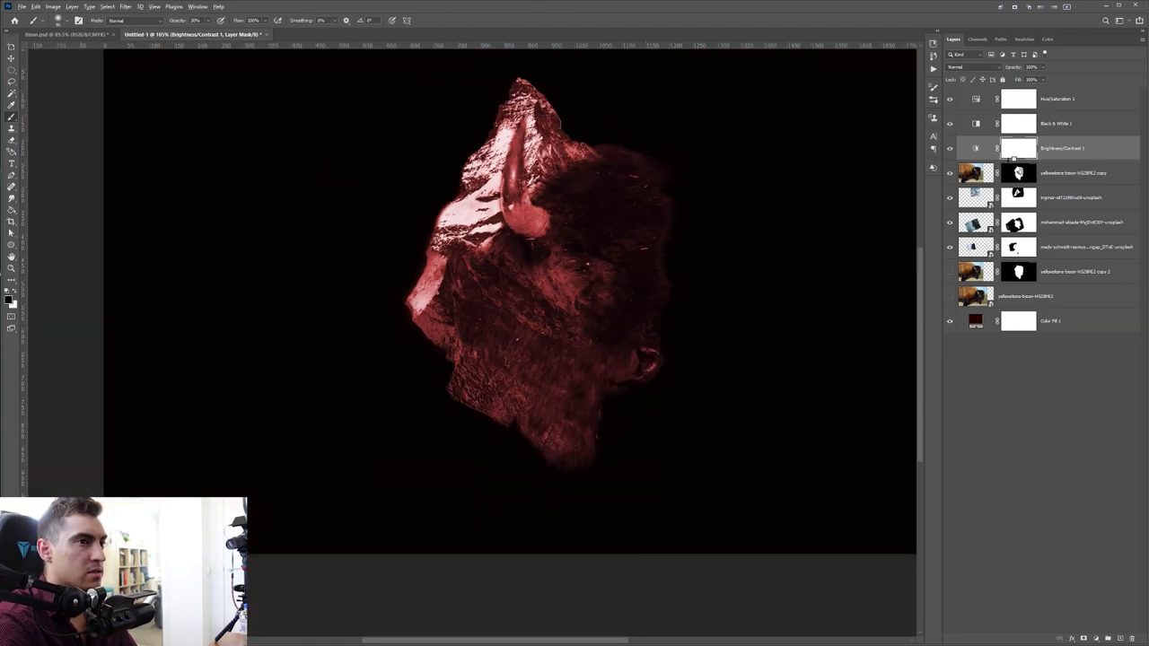
pyautogui.keyDown('alt'); pyautogui.click(1012, 159); pyautogui.keyUp('alt')
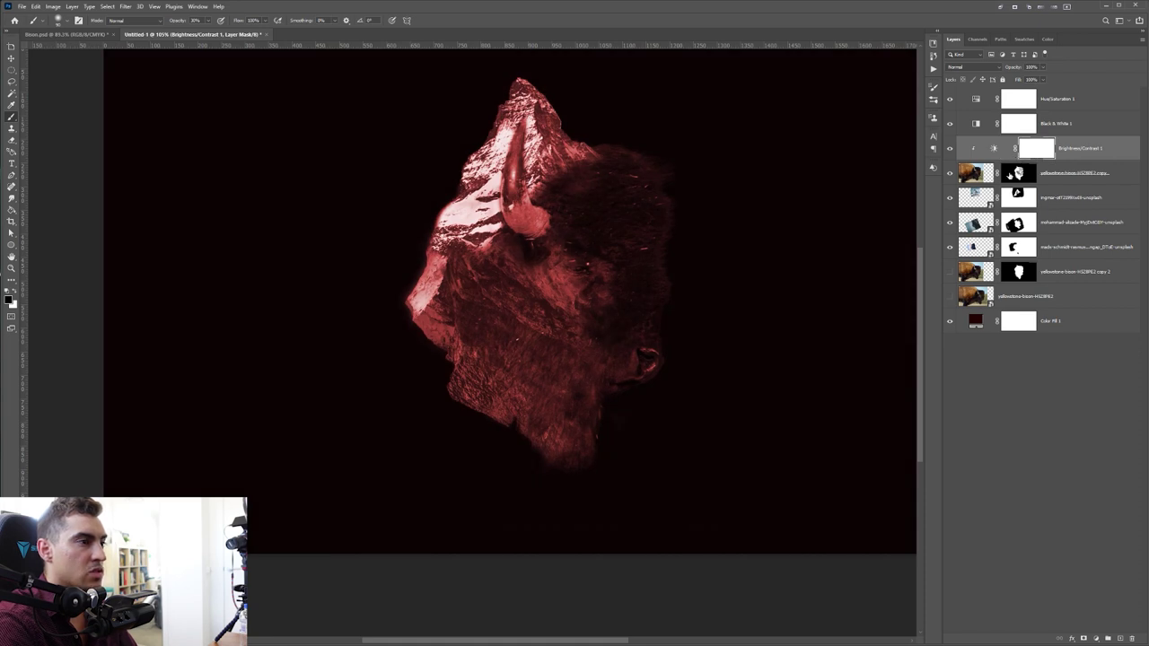
pyautogui.keyDown('alt'); pyautogui.click(1007, 135); pyautogui.keyUp('alt')
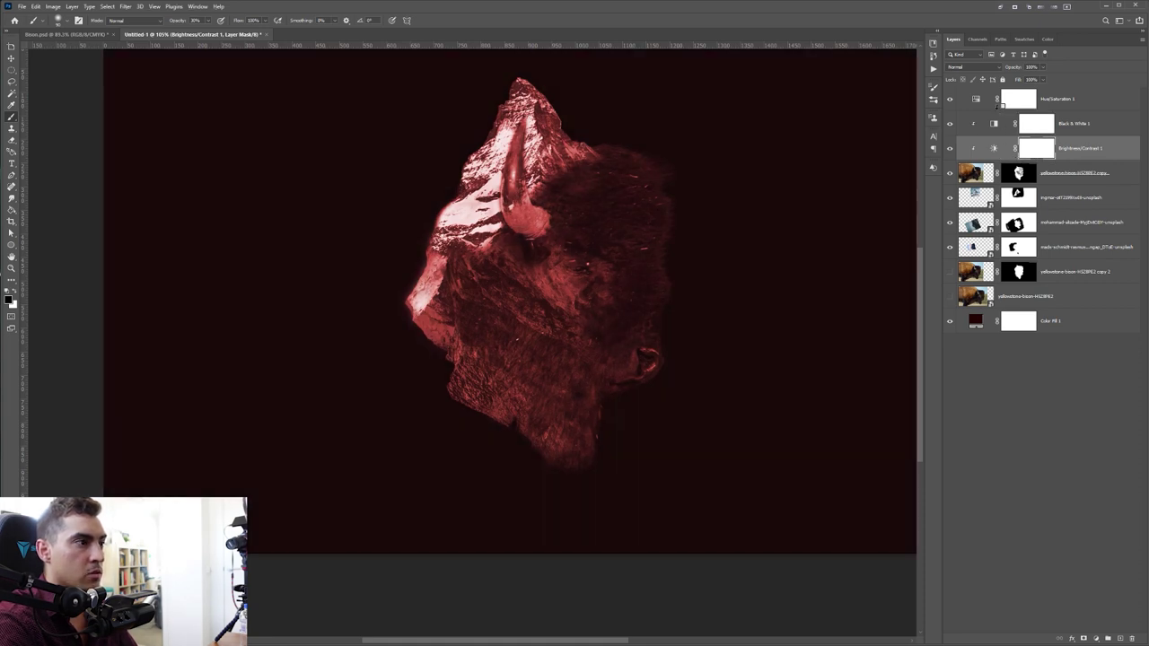
pyautogui.keyDown('alt'); pyautogui.click(995, 110); pyautogui.keyUp('alt')
pyautogui.keyDown('alt'); pyautogui.click(995, 110); pyautogui.keyUp('alt')
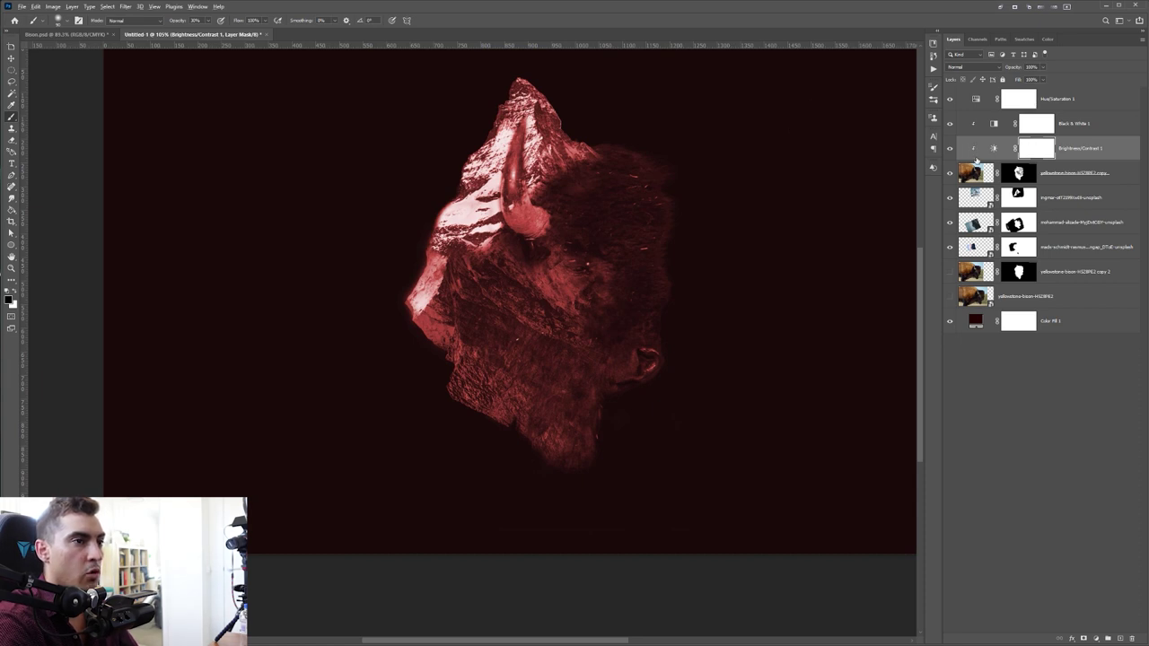
# Step: Add a Brightness/Contrast adjustment clipped to the ingmar mountain layer with brightness 25, and compare its effect on and off
pyautogui.scroll(-4, 651, 185)
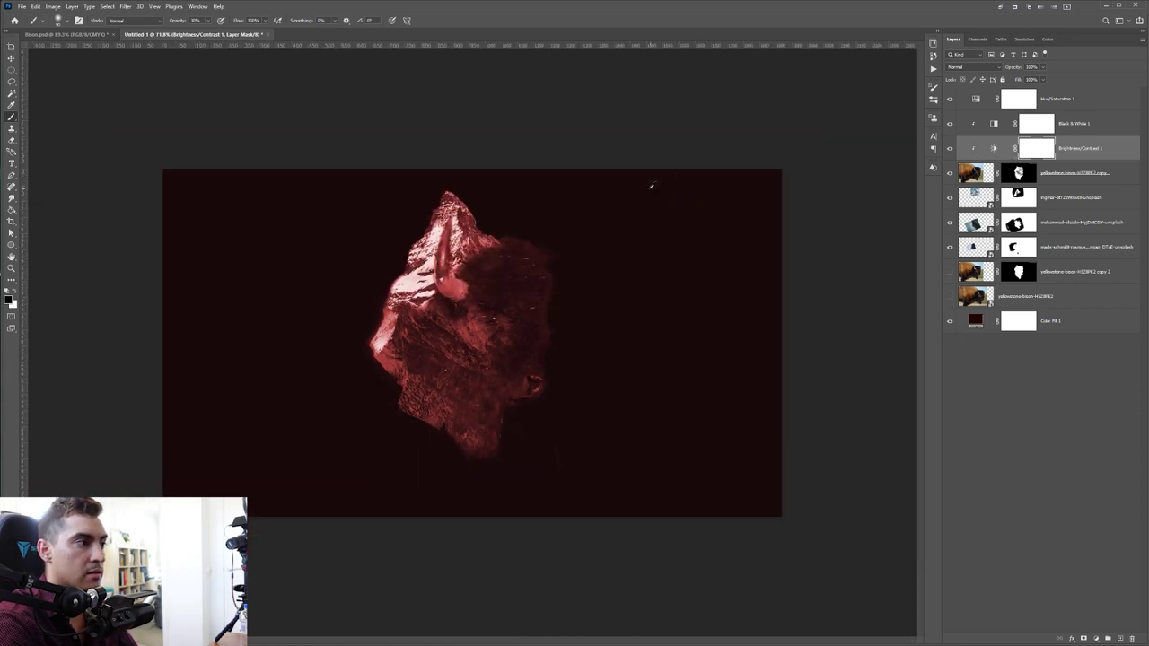
pyautogui.scroll(6, 455, 254)
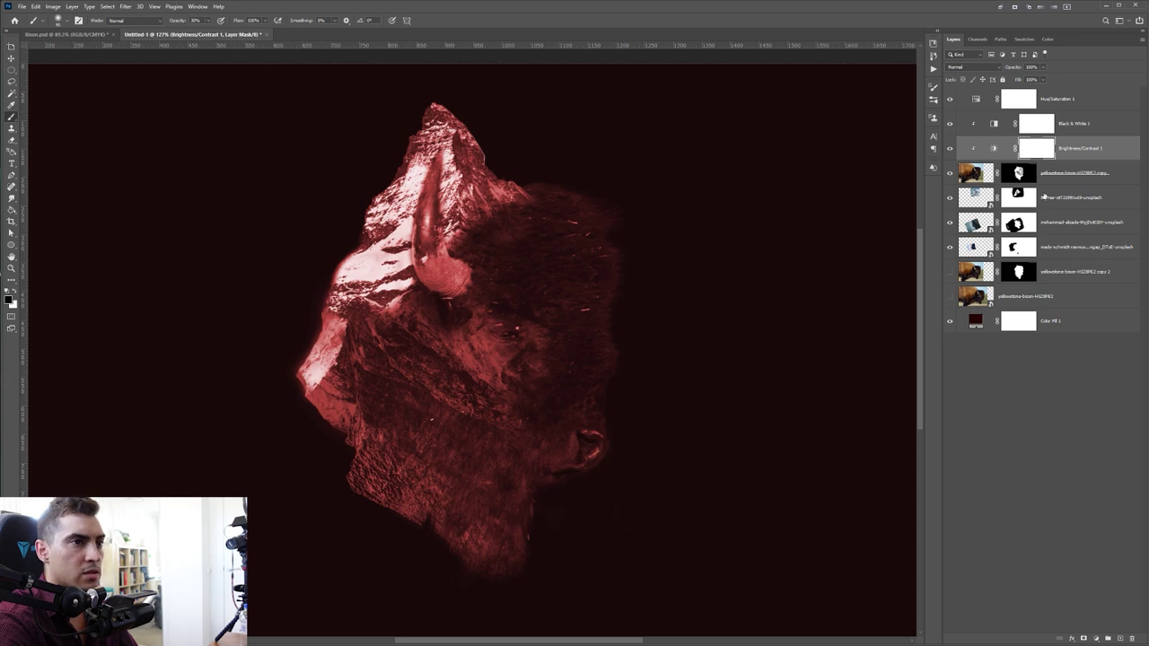
pyautogui.click(1048, 199)
pyautogui.click(1097, 638)
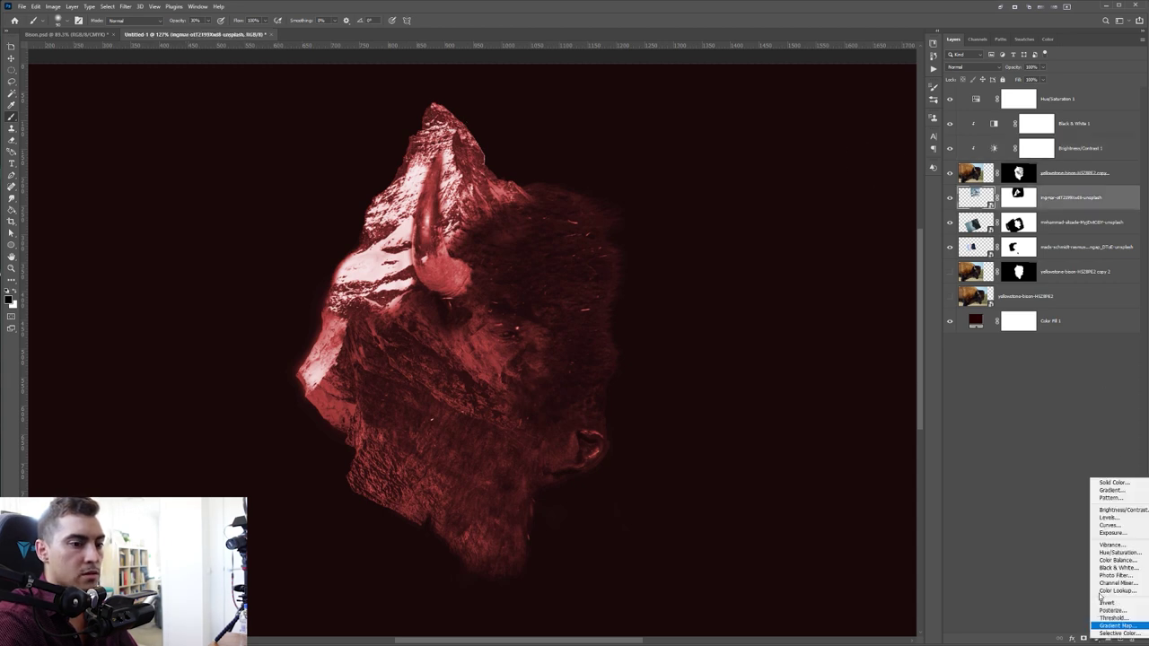
pyautogui.click(1104, 515)
pyautogui.moveTo(745, 258)
pyautogui.mouseDown()
pyautogui.moveTo(669, 252)
pyautogui.moveTo(785, 257)
pyautogui.moveTo(727, 261)
pyautogui.moveTo(755, 257)
pyautogui.mouseUp()
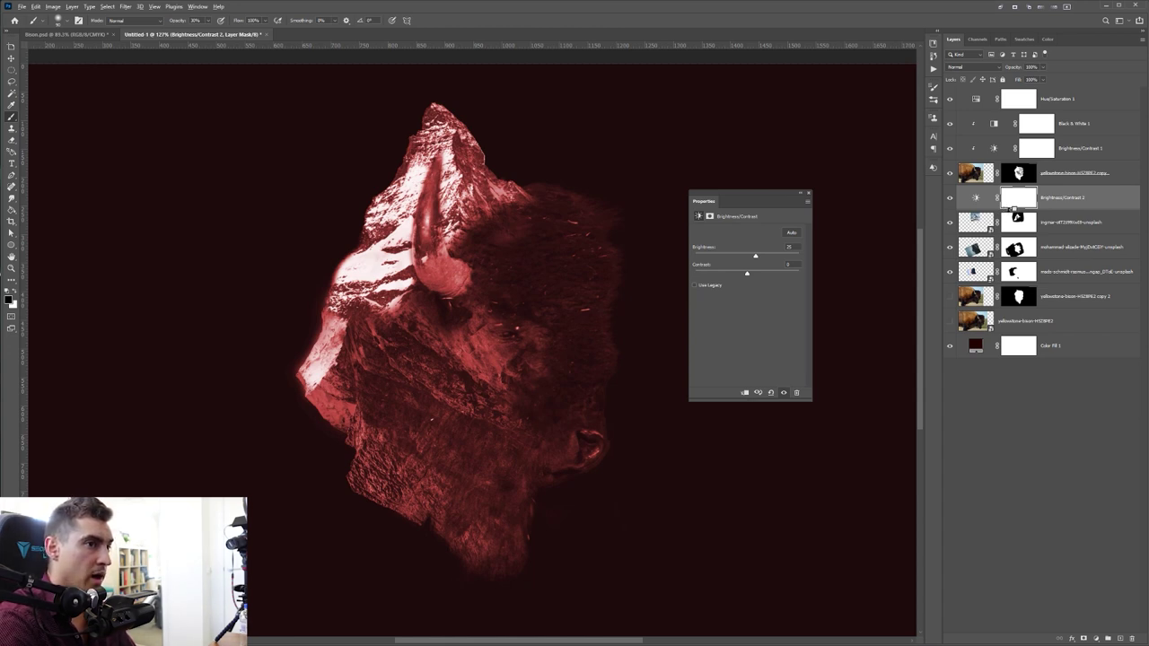
pyautogui.keyDown('alt'); pyautogui.click(1012, 209); pyautogui.keyUp('alt')
pyautogui.click(949, 223)
pyautogui.click(949, 222)
pyautogui.scroll(4, 289, 182)
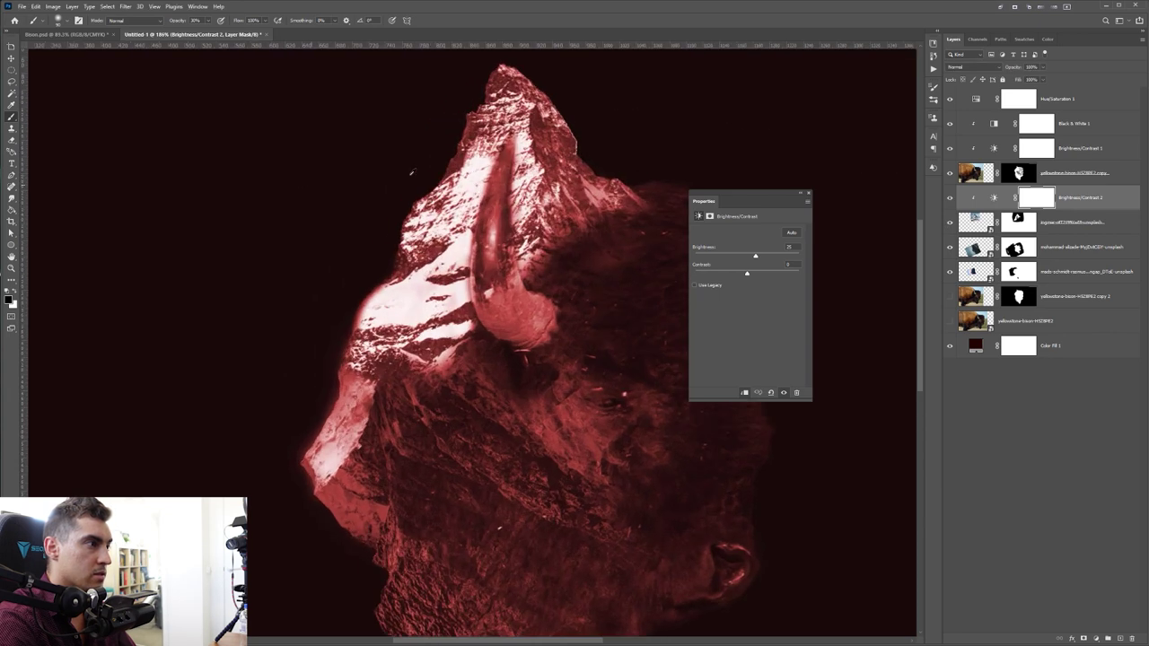
pyautogui.click(949, 198)
pyautogui.click(949, 198)
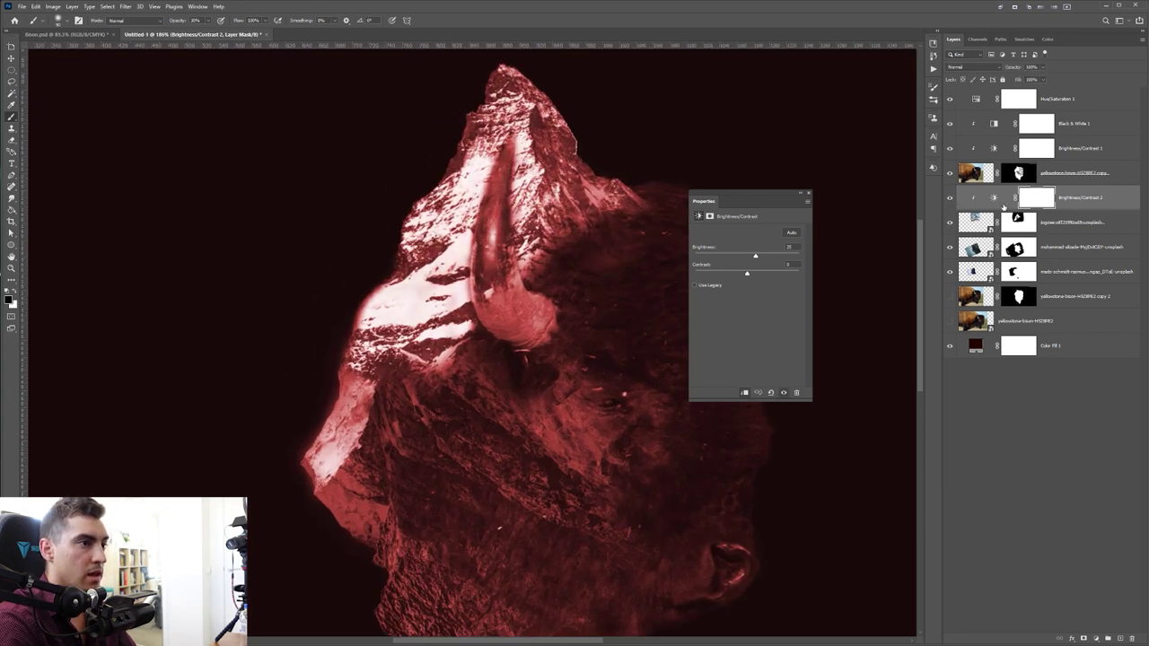
# Step: Set the ingmar mountain layer's Brightness/Contrast adjustment to brightness -27 and contrast -1
pyautogui.moveTo(753, 253); pyautogui.dragTo(733, 256)
pyautogui.moveTo(734, 195); pyautogui.dragTo(739, 185)
pyautogui.moveTo(738, 246)
pyautogui.mouseDown()
pyautogui.moveTo(718, 250)
pyautogui.moveTo(808, 245)
pyautogui.moveTo(736, 250)
pyautogui.mouseUp()
pyautogui.hotkey('ctrl', '0')
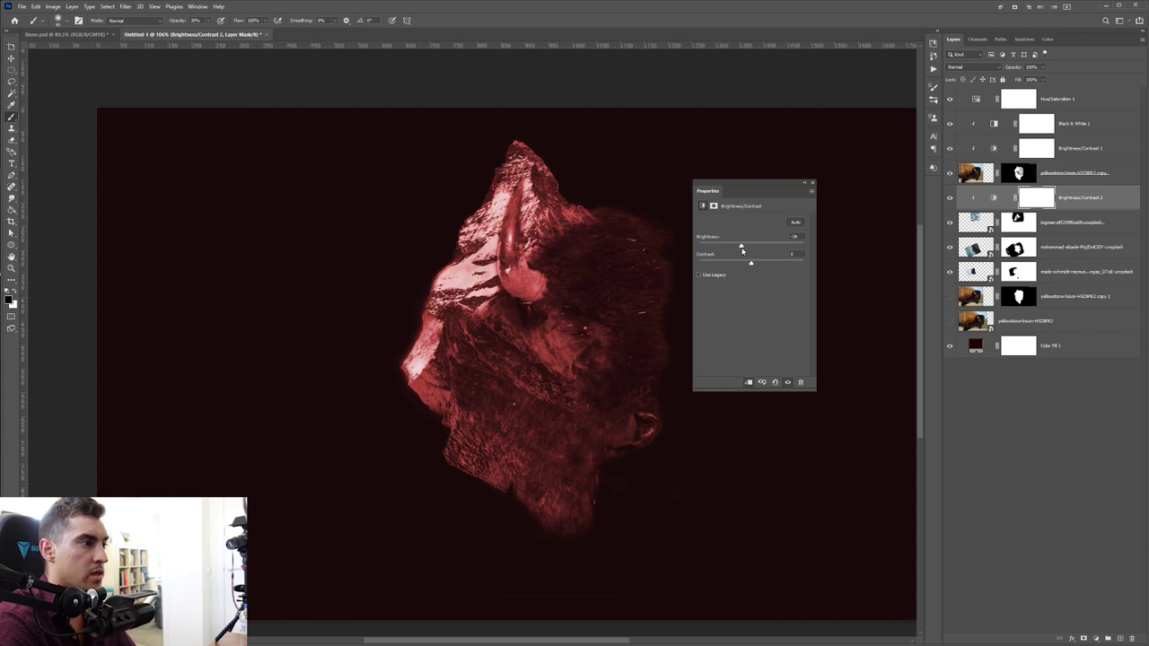
pyautogui.moveTo(752, 266)
pyautogui.mouseDown()
pyautogui.moveTo(786, 267)
pyautogui.moveTo(759, 269)
pyautogui.mouseUp()
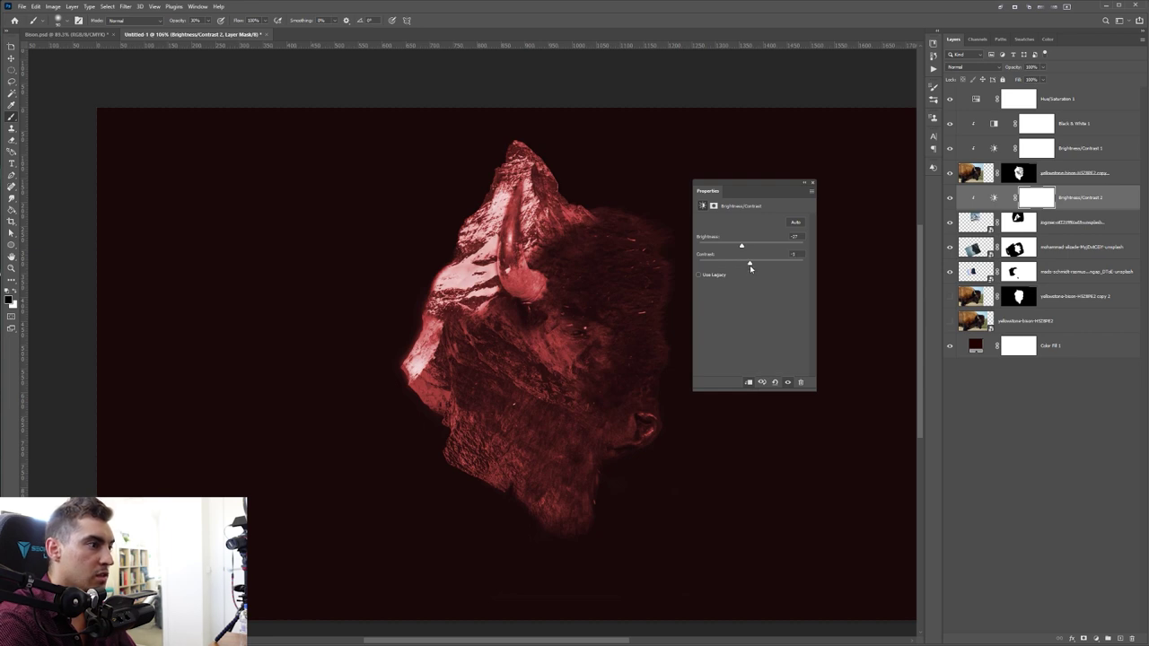
pyautogui.click(813, 185)
# Step: Tone down the bright snow on the neck-side ridge by painting black at 30% opacity on the mads-schmidt layer's mask
pyautogui.scroll(3, 418, 337)
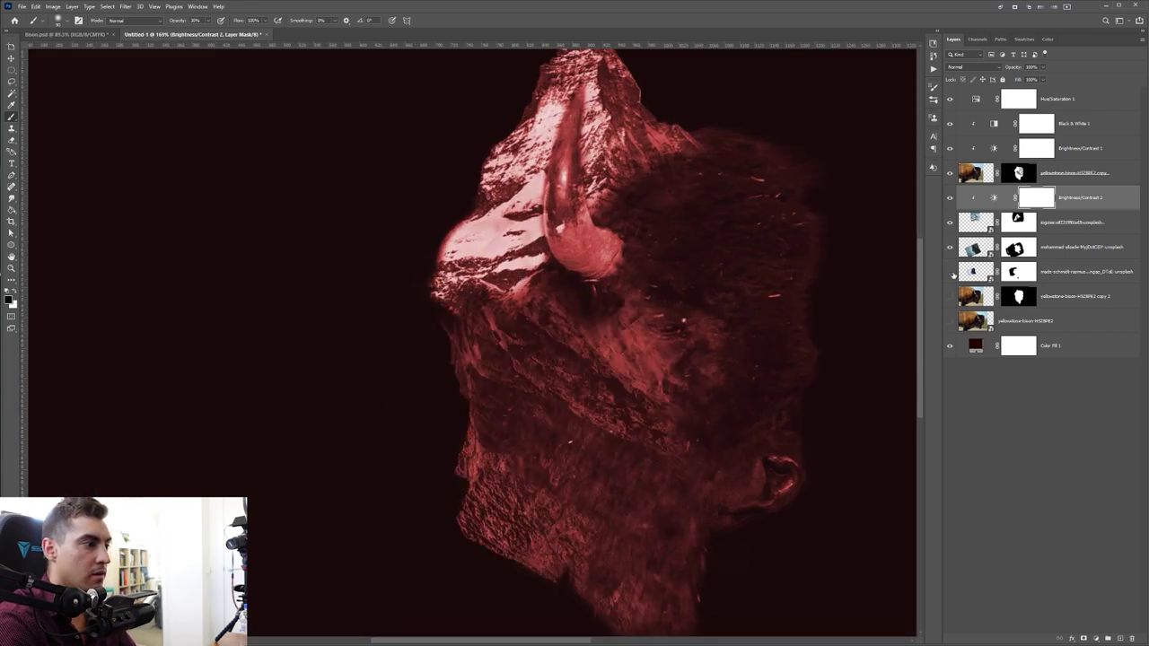
pyautogui.click(975, 273)
pyautogui.click(1014, 272)
pyautogui.moveTo(454, 368)
pyautogui.mouseDown()
pyautogui.moveTo(418, 393)
pyautogui.moveTo(444, 340)
pyautogui.moveTo(454, 385)
pyautogui.moveTo(418, 395)
pyautogui.moveTo(453, 325)
pyautogui.mouseUp()
pyautogui.hotkey('ctrl', 'z')
pyautogui.hotkey('ctrl', 'z')
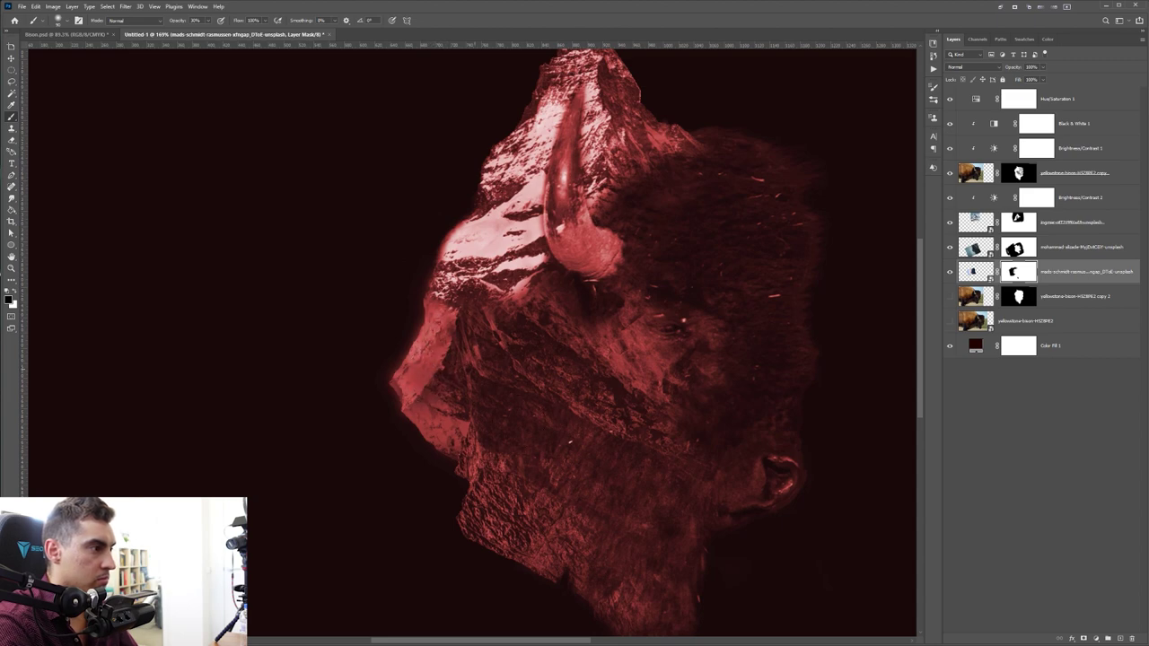
pyautogui.scroll(-5, 548, 440)
pyautogui.scroll(3, 476, 377)
pyautogui.scroll(-2, 661, 349)
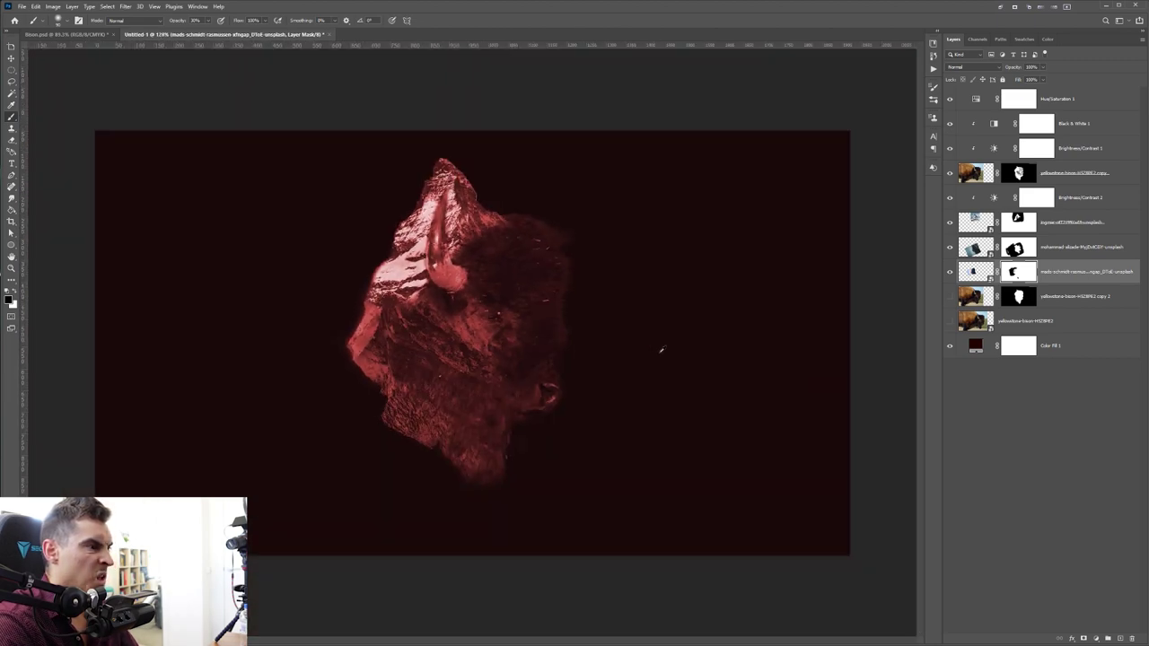
pyautogui.scroll(2, 381, 311)
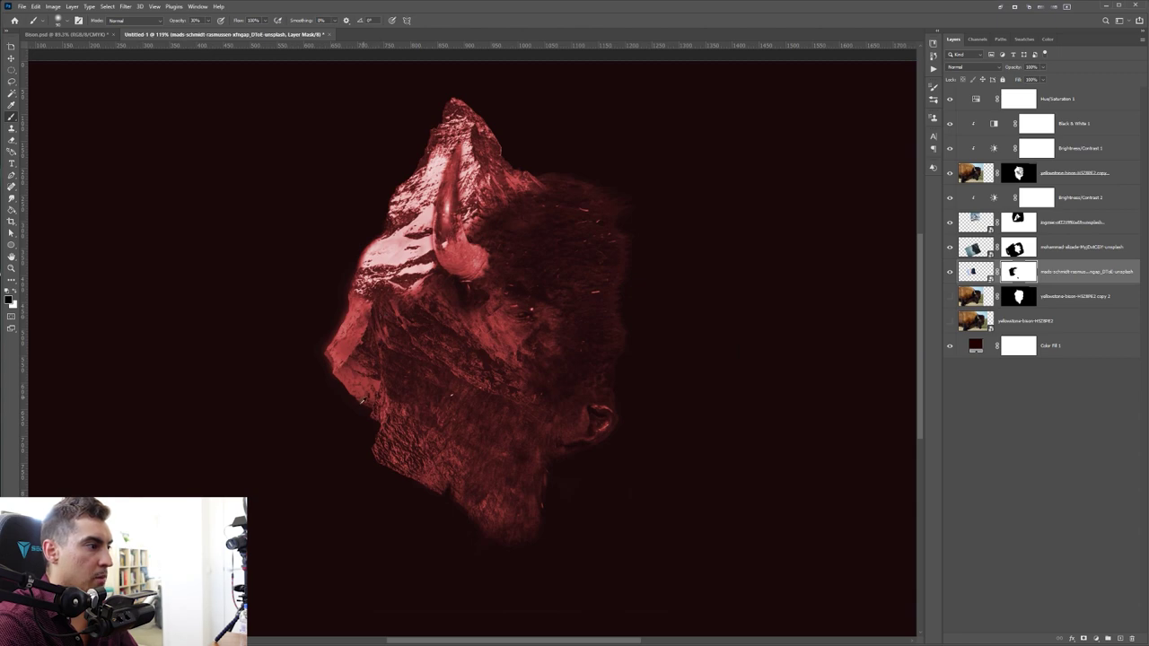
pyautogui.scroll(2, 363, 395)
pyautogui.scroll(-5, 364, 395)
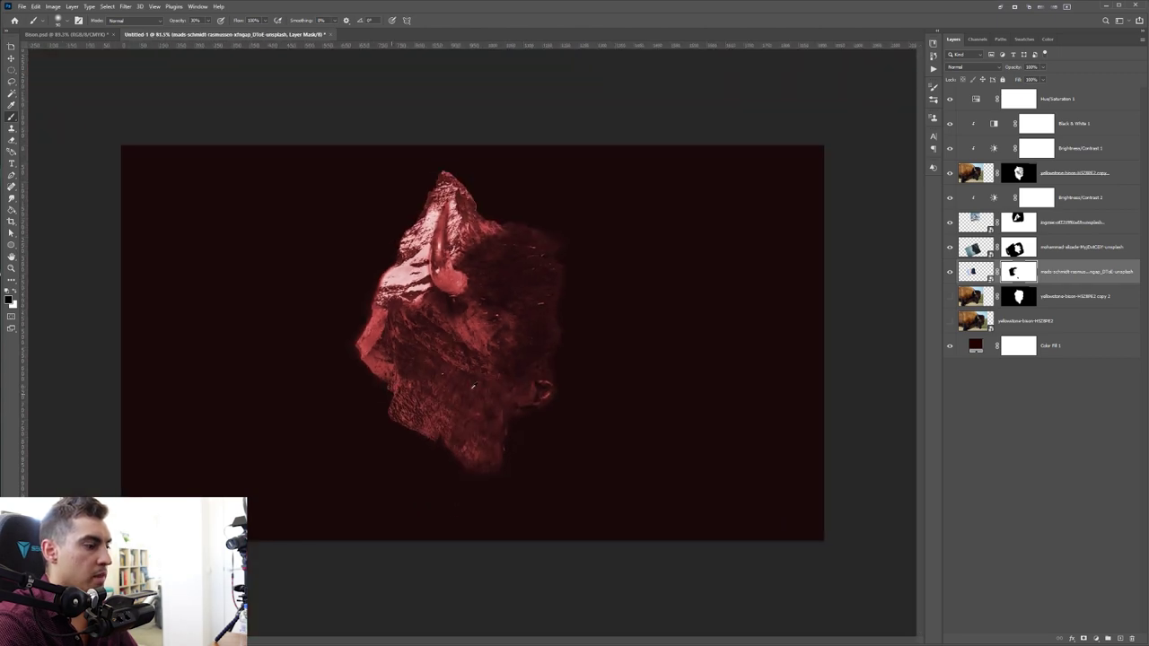
# Step: Place the set-of-different-clouds image above the mads-schmidt layer, scaled to about 47% and positioned beside the mountain peak
pyautogui.hotkey('alt', 'Tab')
pyautogui.moveTo(1108, 277); pyautogui.dragTo(385, 266)
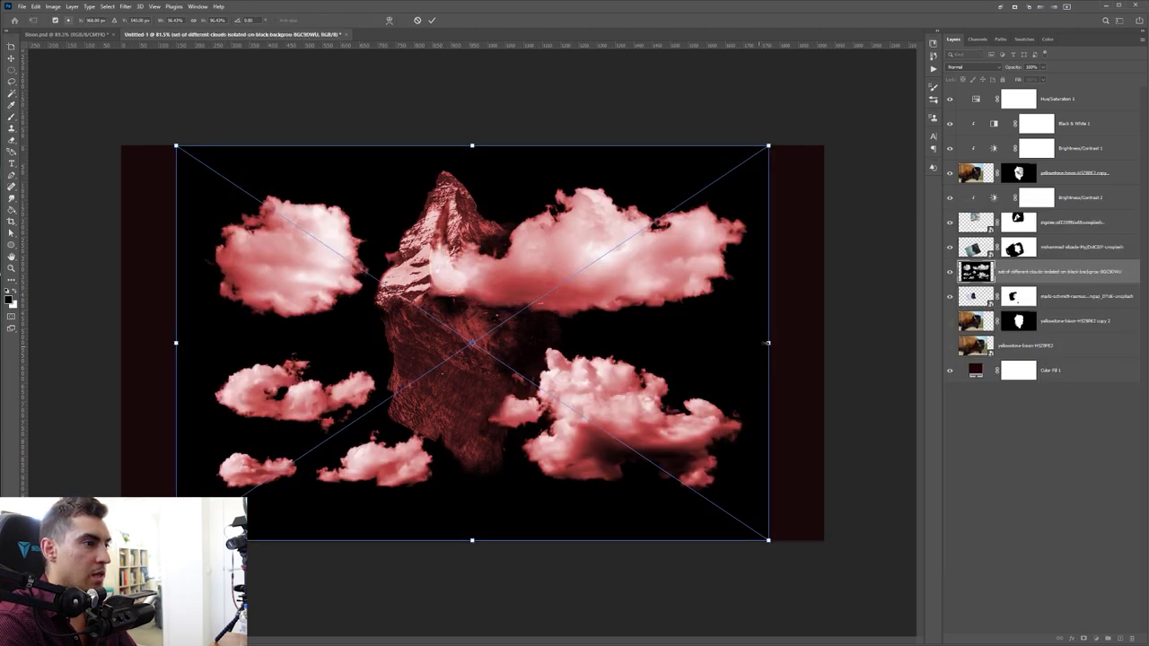
pyautogui.moveTo(768, 342); pyautogui.dragTo(461, 342)
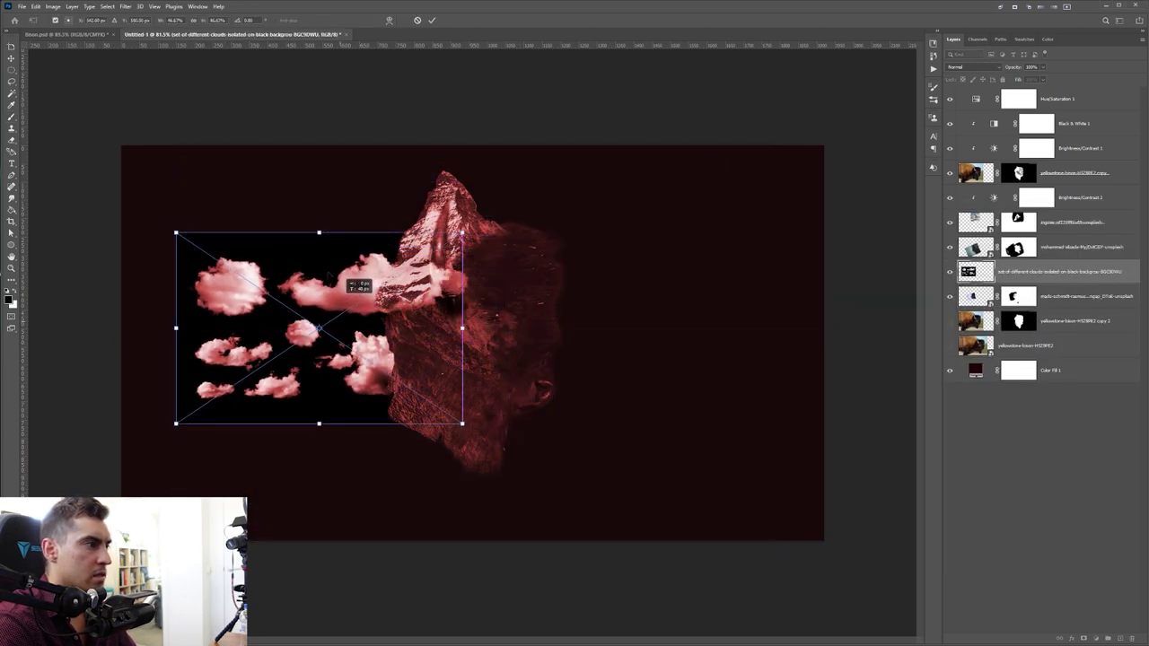
pyautogui.moveTo(341, 320); pyautogui.dragTo(299, 236)
pyautogui.press('Return')
# Step: Select the clouds in the placed image and mask the layer so their black background is hidden
pyautogui.scroll(3, 299, 236)
pyautogui.press('b')
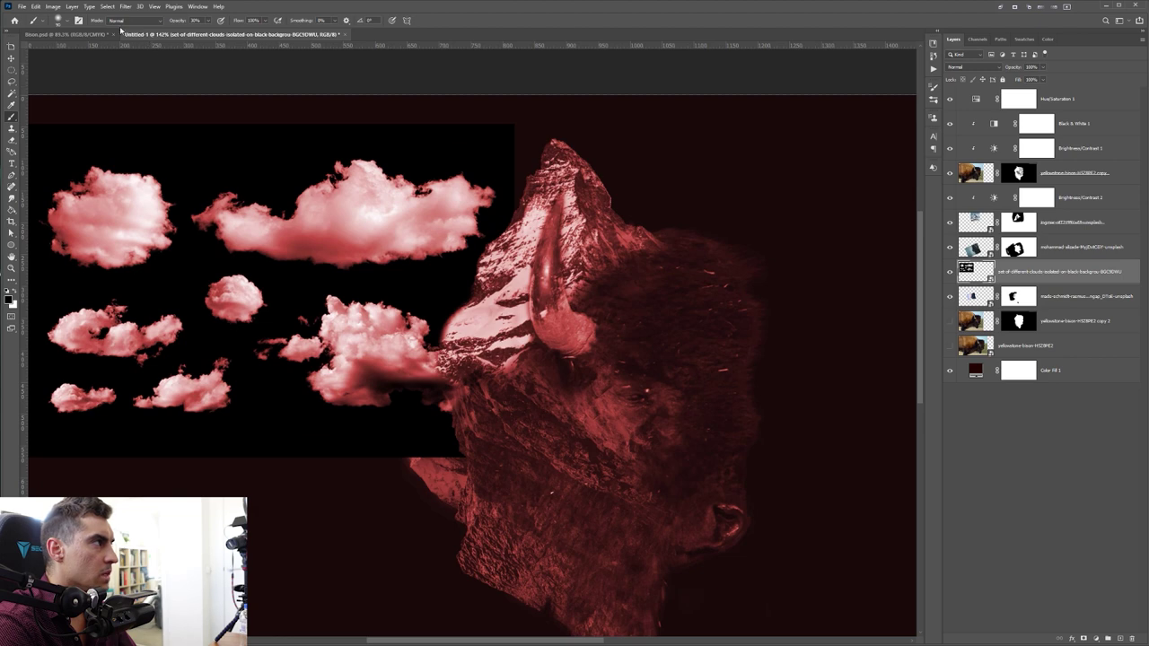
pyautogui.click(107, 6)
pyautogui.click(129, 131)
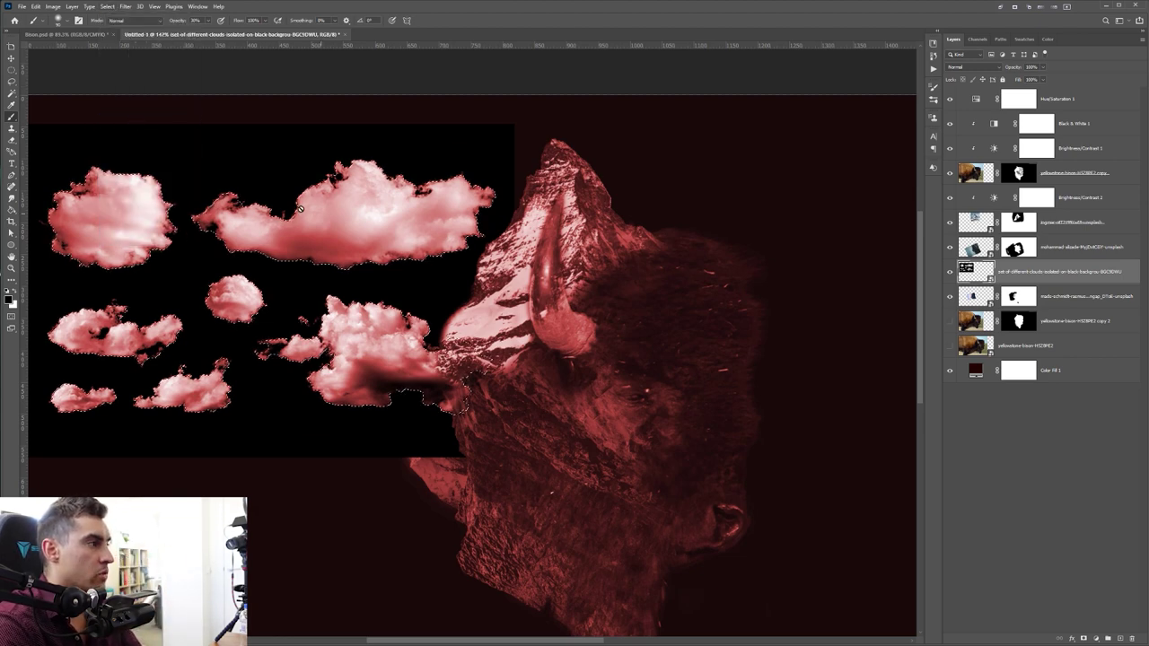
pyautogui.scroll(3, 117, 168)
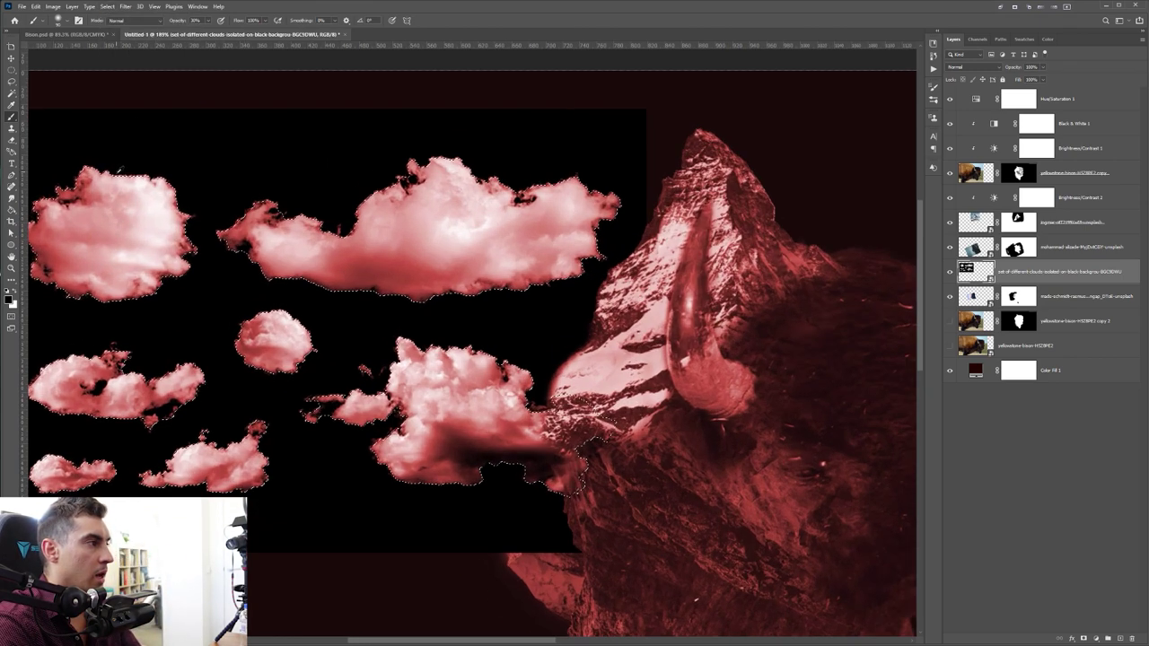
pyautogui.click(1083, 638)
# Step: Shrink the masked cloud layer to about 53% and move it over the mountain peak
pyautogui.scroll(-5, 526, 290)
pyautogui.press('v')
pyautogui.moveTo(458, 263); pyautogui.dragTo(508, 284)
pyautogui.moveTo(652, 198); pyautogui.dragTo(457, 328)
pyautogui.moveTo(421, 366); pyautogui.dragTo(732, 205)
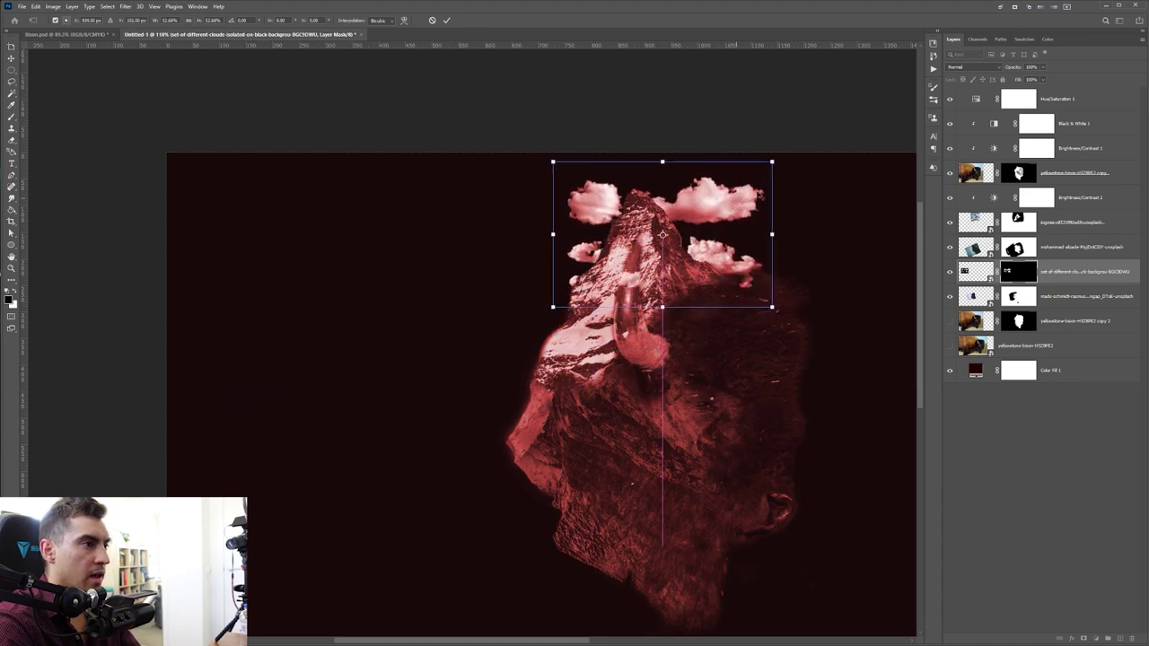
# Step: Scale the clouds down to about 29% around the summit and mask out the small cloud overlapping the mountain face
pyautogui.scroll(4, 744, 198)
pyautogui.moveTo(786, 132); pyautogui.dragTo(615, 246)
pyautogui.moveTo(416, 308); pyautogui.dragTo(468, 244)
pyautogui.moveTo(669, 183)
pyautogui.mouseDown()
pyautogui.moveTo(652, 193)
pyautogui.moveTo(658, 209)
pyautogui.moveTo(668, 204)
pyautogui.mouseUp()
pyautogui.scroll(4, 648, 199)
pyautogui.hotkey('alt', 'space')
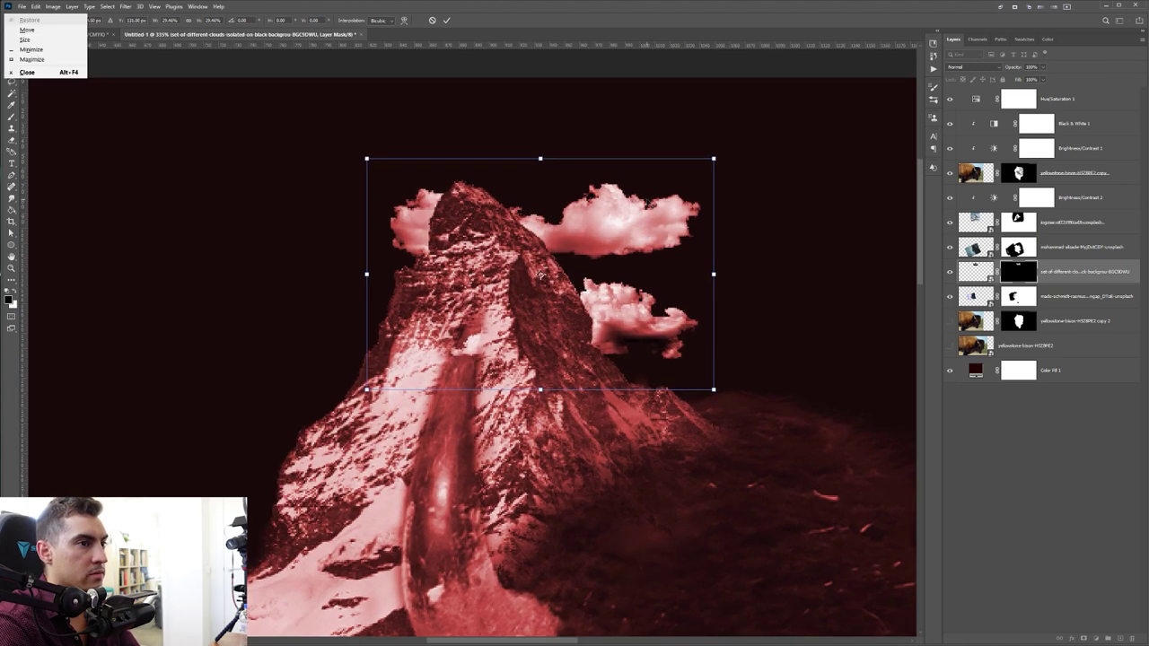
pyautogui.press('Escape')
pyautogui.press('Return')
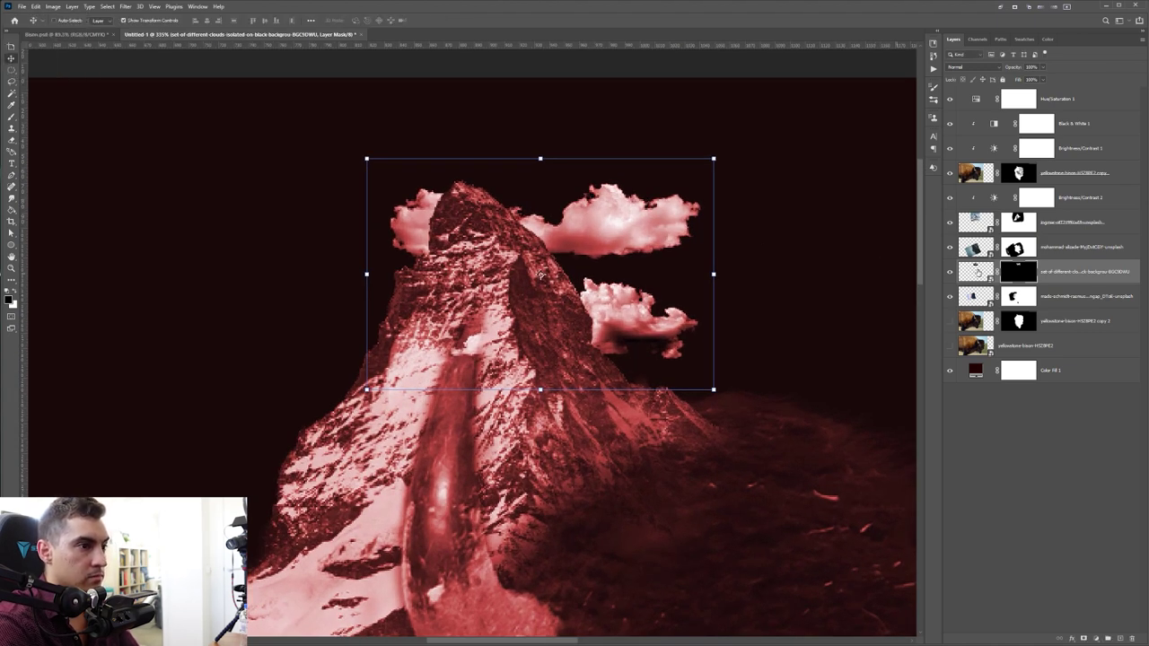
pyautogui.press('b')
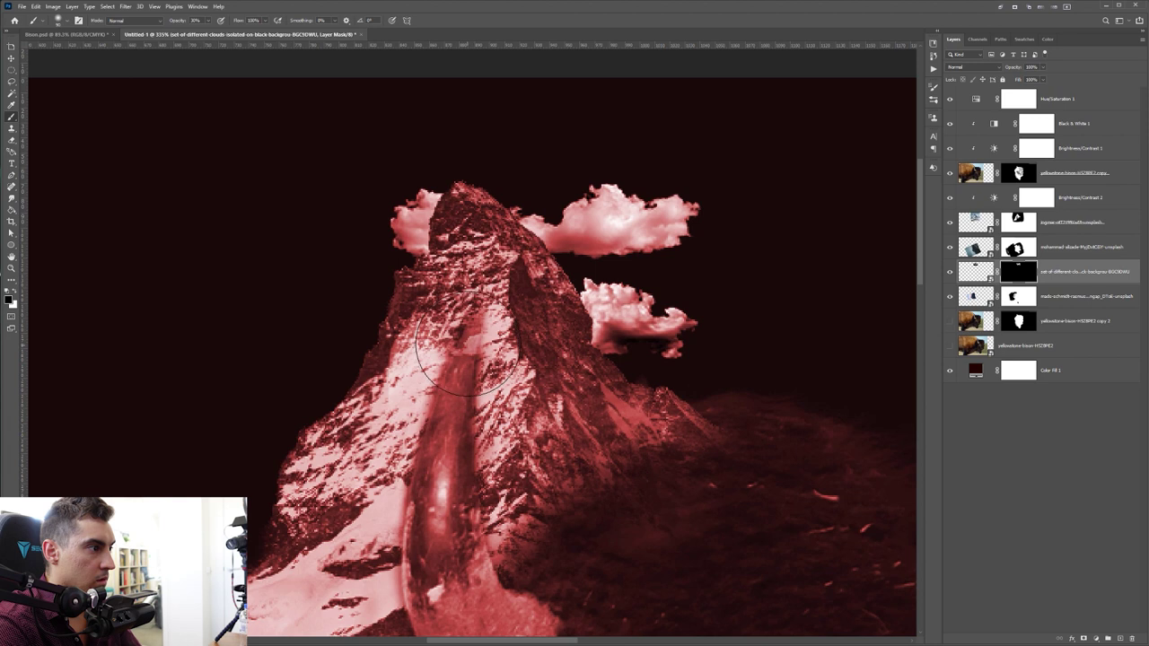
# Step: Duplicate the cloud layer and raise the copy above the ingmar mountain layer, keeping its position on the canvas
pyautogui.click(977, 271)
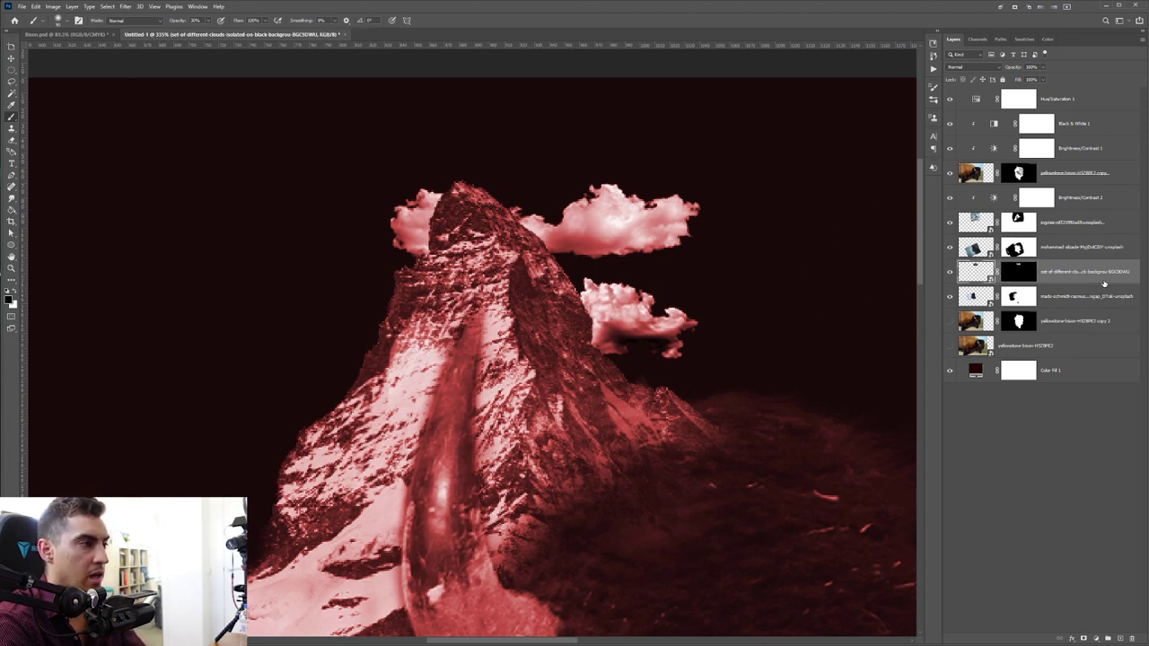
pyautogui.hotkey('ctrl', 'j')
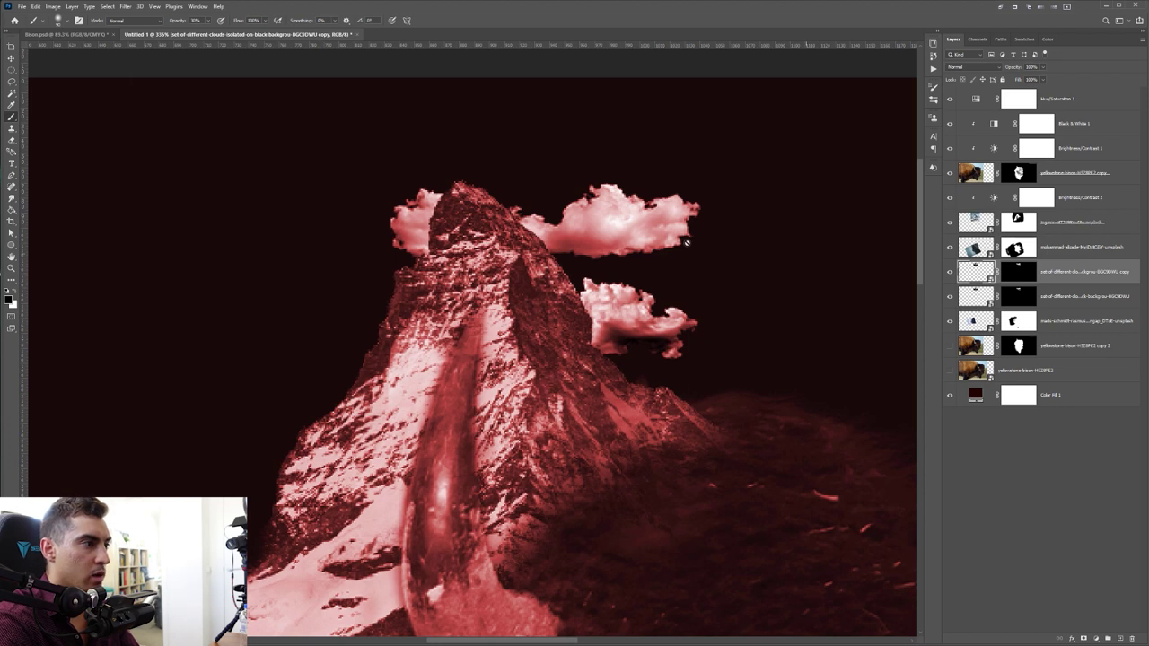
pyautogui.hotkey('ctrl', ']')
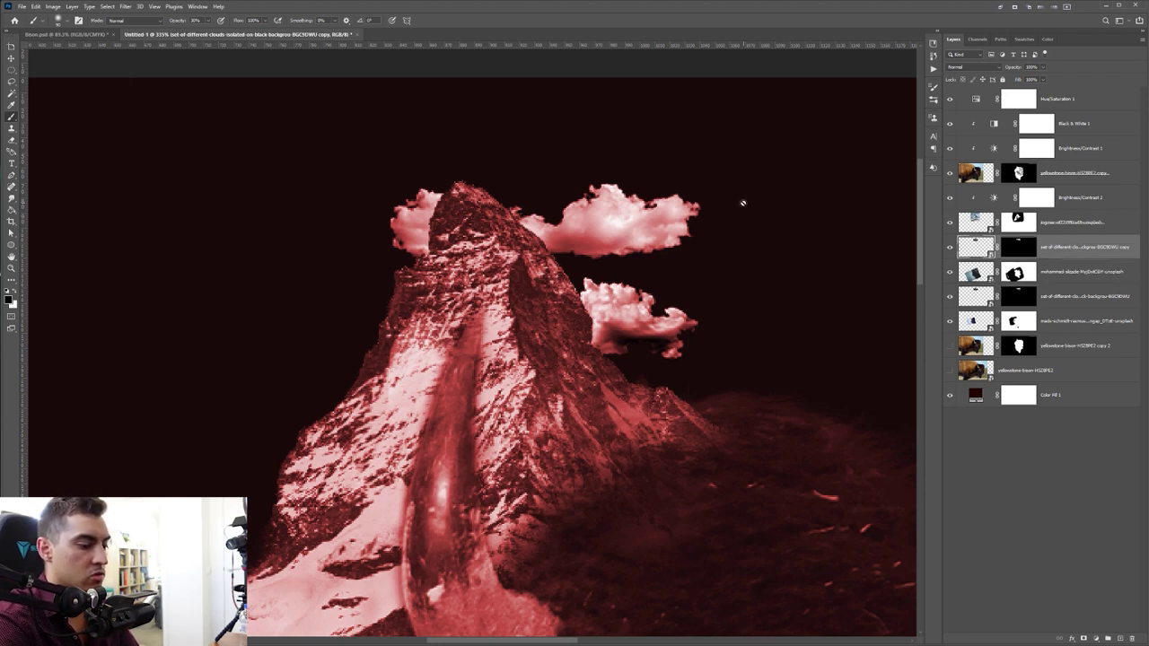
pyautogui.hotkey('ctrl', ']')
pyautogui.press('v')
pyautogui.moveTo(449, 234); pyautogui.dragTo(198, 238)
pyautogui.hotkey('ctrl', 'z')
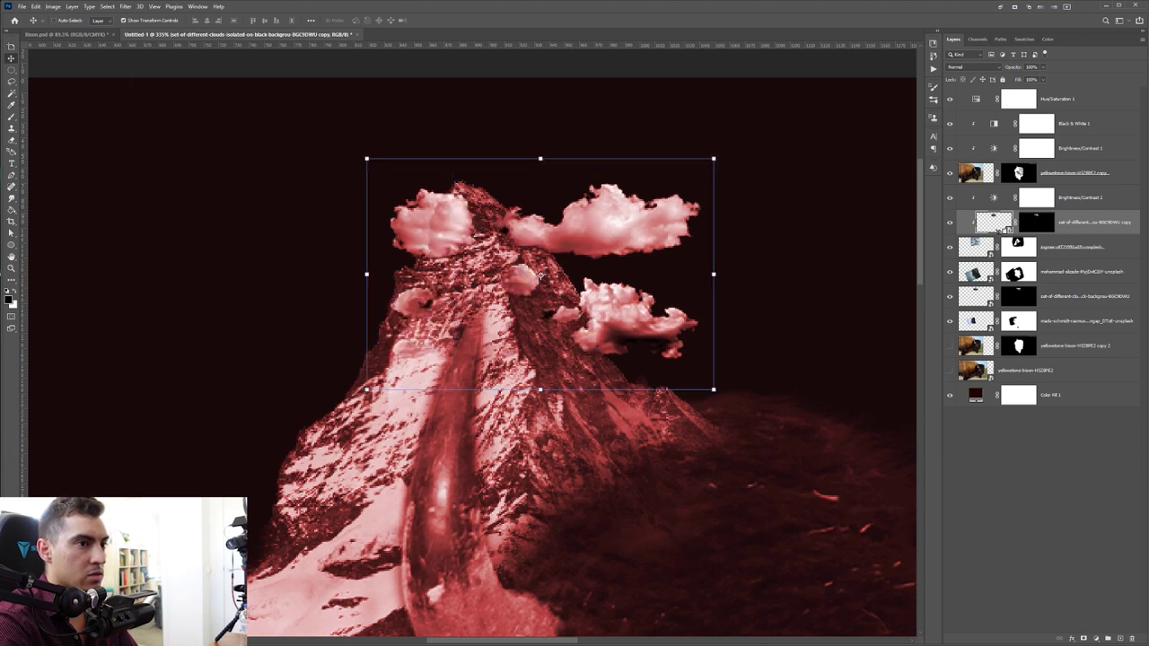
# Step: Move the cloud copy above the Brightness/Contrast 2 adjustment and clip that adjustment to the ingmar mountain layer again
pyautogui.hotkey('ctrl', 'alt', 'g')
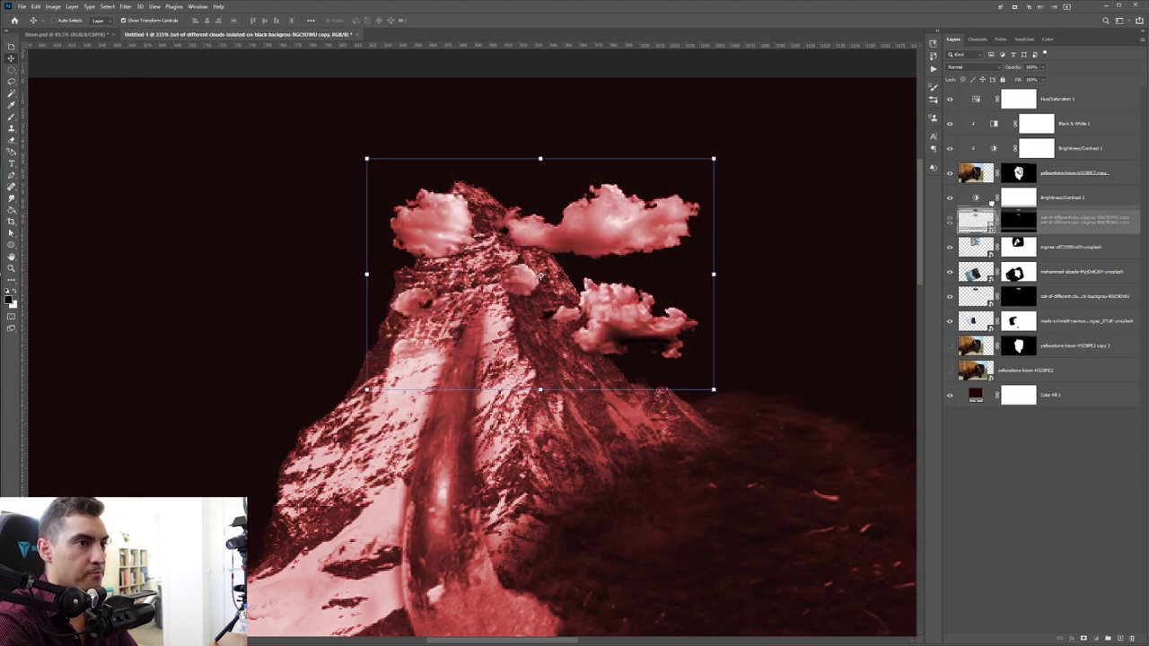
pyautogui.hotkey('ctrl', ']')
pyautogui.keyDown('alt'); pyautogui.click(1040, 230); pyautogui.keyUp('alt')
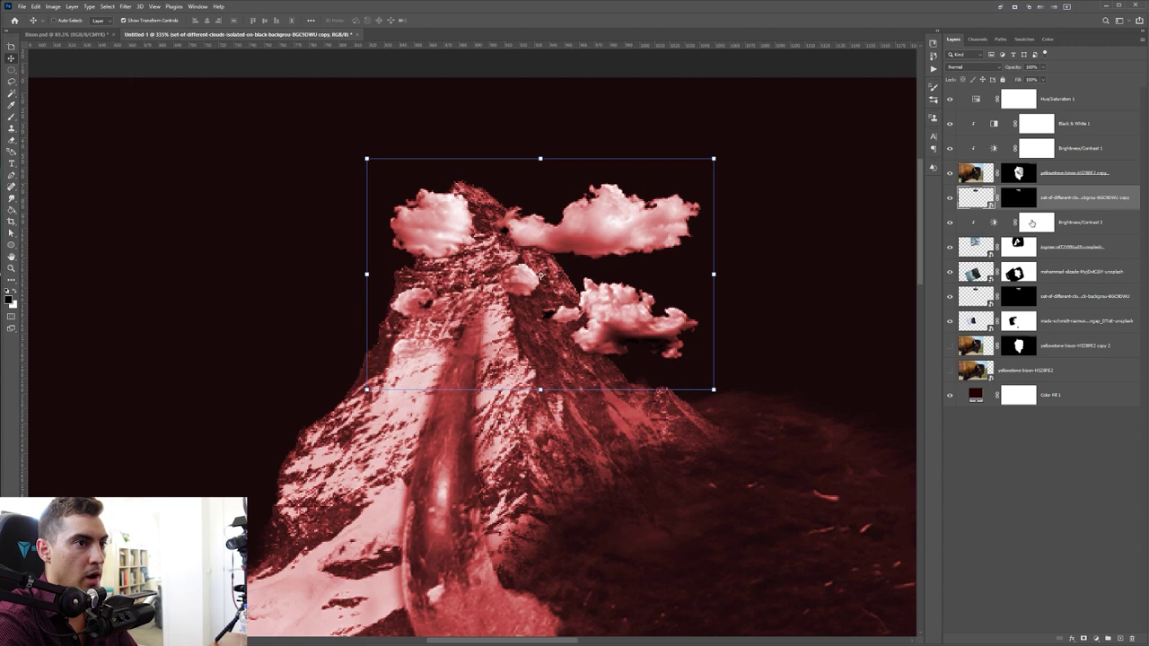
# Step: Scale the cloud copy to about 59% and place it over the mountain's left slope just below the peak
pyautogui.scroll(-4, 479, 256)
pyautogui.moveTo(558, 241); pyautogui.dragTo(400, 274)
pyautogui.moveTo(478, 224); pyautogui.dragTo(423, 261)
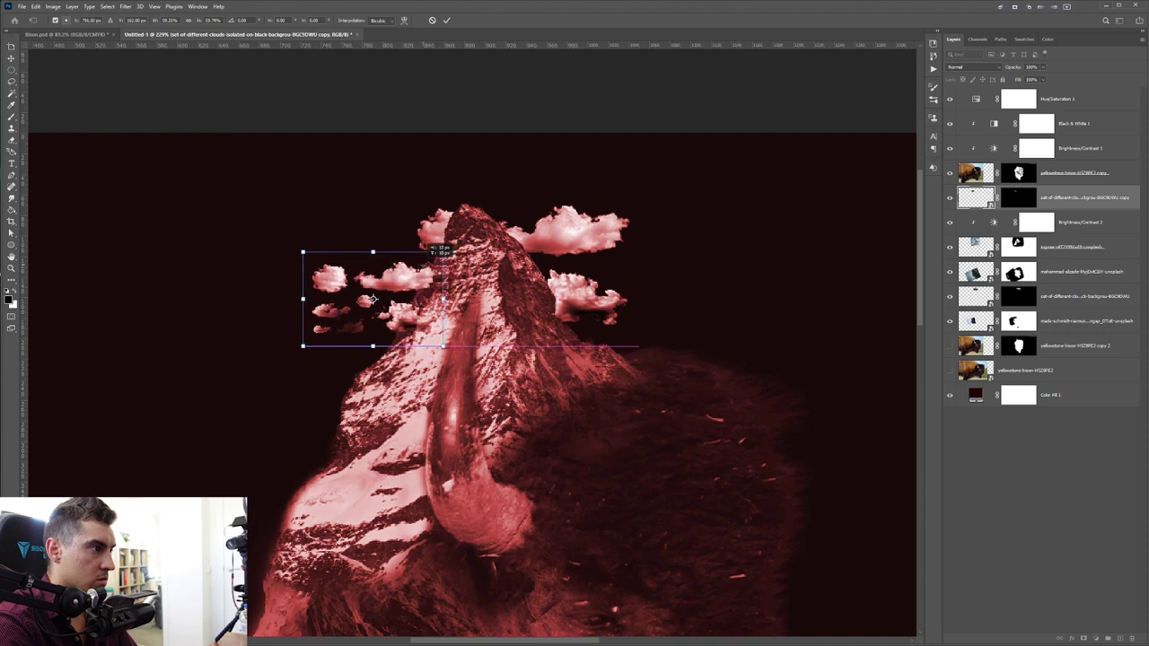
pyautogui.press('Return')
# Step: Paint black at 100% opacity on the cloud copy's mask, leaving only the wide cloud touching the left slope
pyautogui.scroll(3, 373, 299)
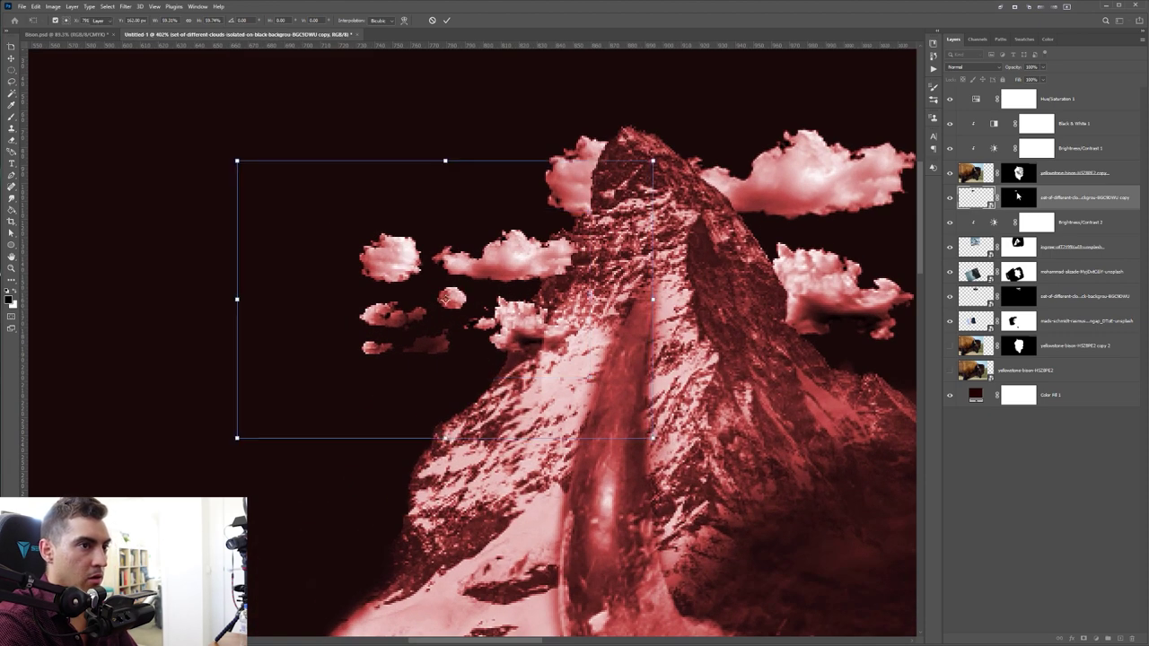
pyautogui.press('b')
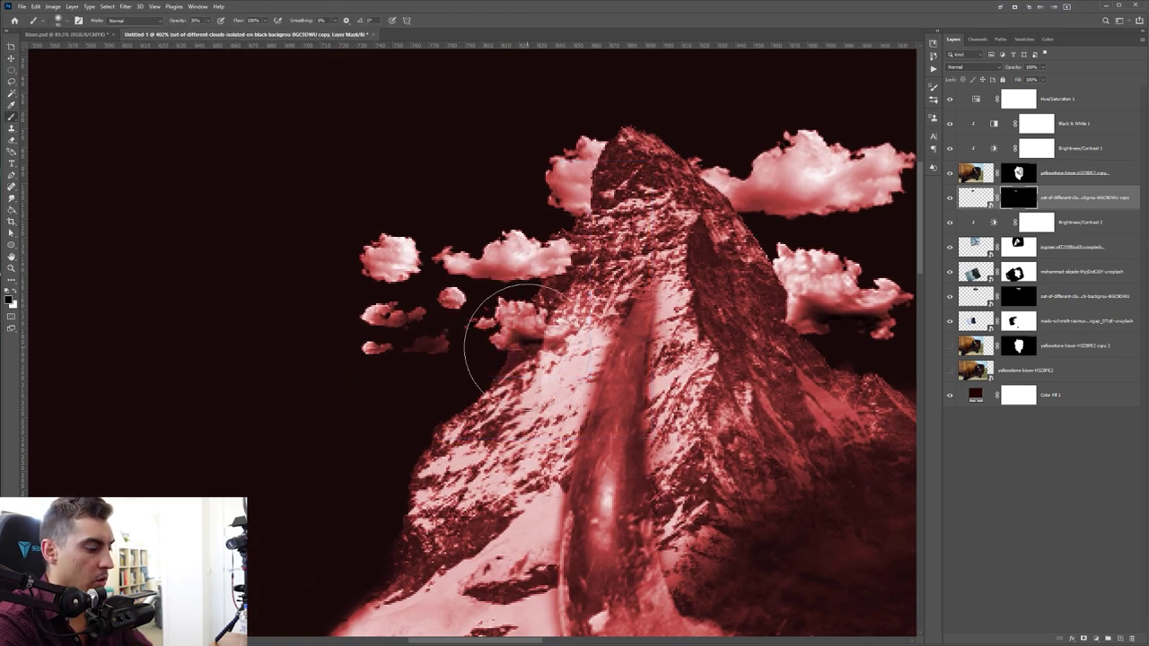
pyautogui.press('[')
pyautogui.press('[')
pyautogui.press('[')
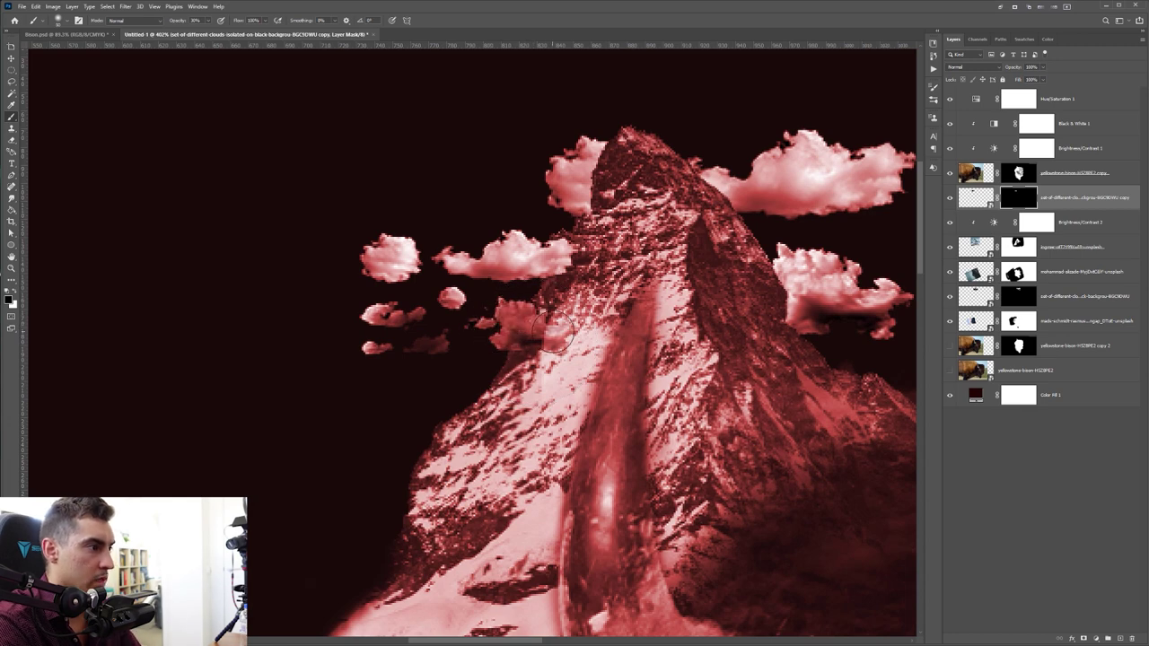
pyautogui.scroll(2, 552, 331)
pyautogui.press('0')
pyautogui.moveTo(575, 333)
pyautogui.mouseDown()
pyautogui.moveTo(494, 327)
pyautogui.moveTo(422, 303)
pyautogui.moveTo(346, 346)
pyautogui.mouseUp()
pyautogui.scroll(-3, 432, 330)
pyautogui.scroll(1, 443, 344)
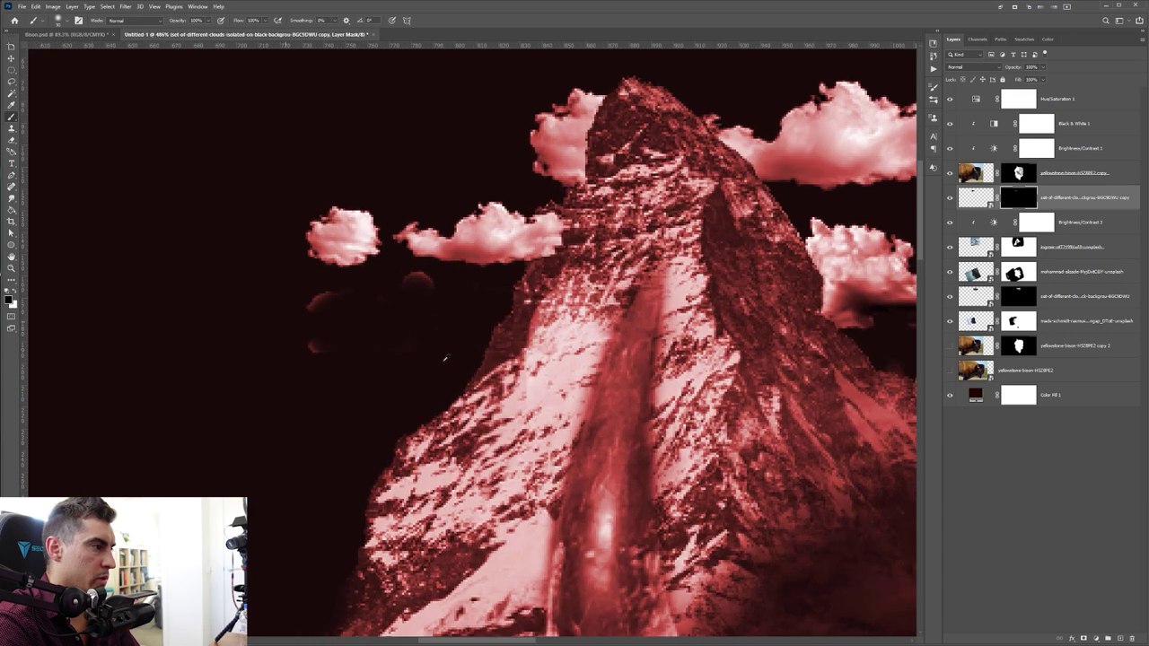
pyautogui.moveTo(423, 297)
pyautogui.mouseDown()
pyautogui.moveTo(353, 326)
pyautogui.moveTo(333, 259)
pyautogui.moveTo(370, 269)
pyautogui.moveTo(359, 211)
pyautogui.mouseUp()
pyautogui.click(436, 297)
pyautogui.scroll(-6, 540, 320)
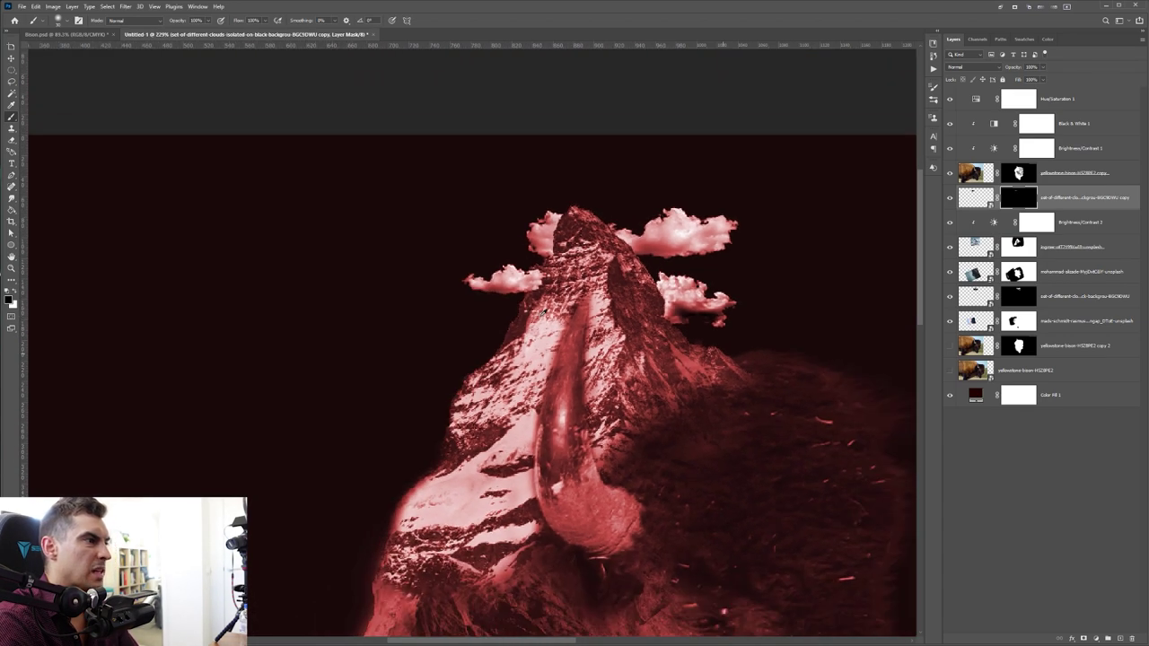
# Step: Shift the remaining cloud of the copy slightly right and down against the mountain's left slope
pyautogui.scroll(4, 545, 232)
pyautogui.click(976, 198)
pyautogui.hotkey('ctrl', 't')
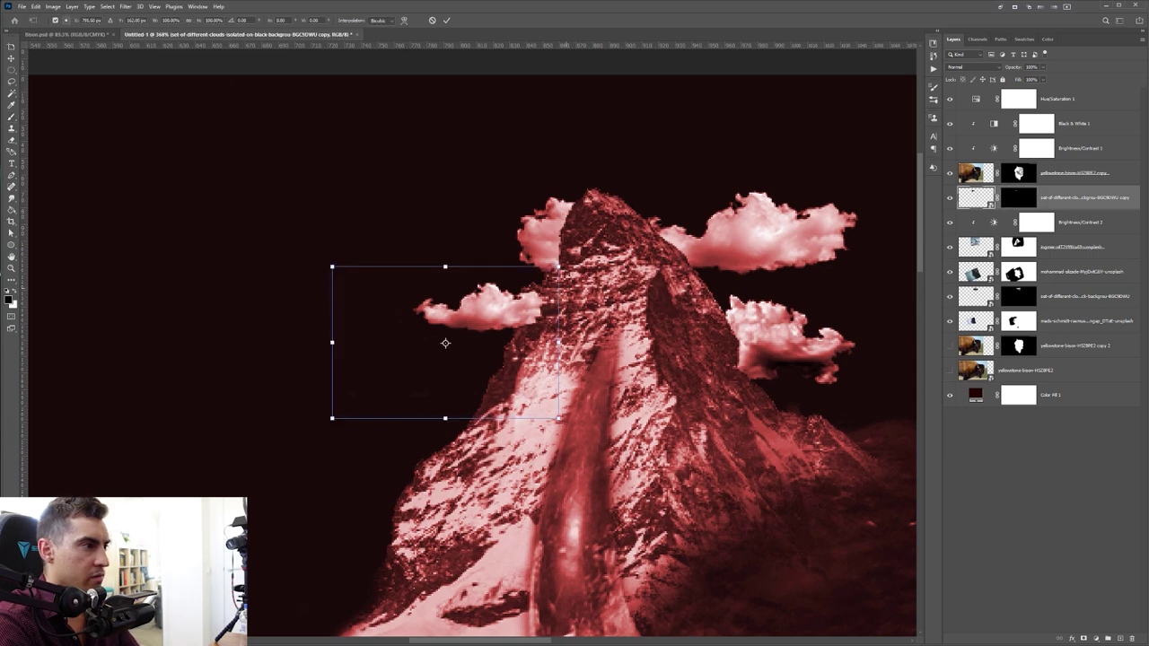
pyautogui.moveTo(502, 311)
pyautogui.mouseDown()
pyautogui.moveTo(485, 330)
pyautogui.moveTo(510, 315)
pyautogui.mouseUp()
pyautogui.press('Return')
pyautogui.scroll(-5, 523, 302)
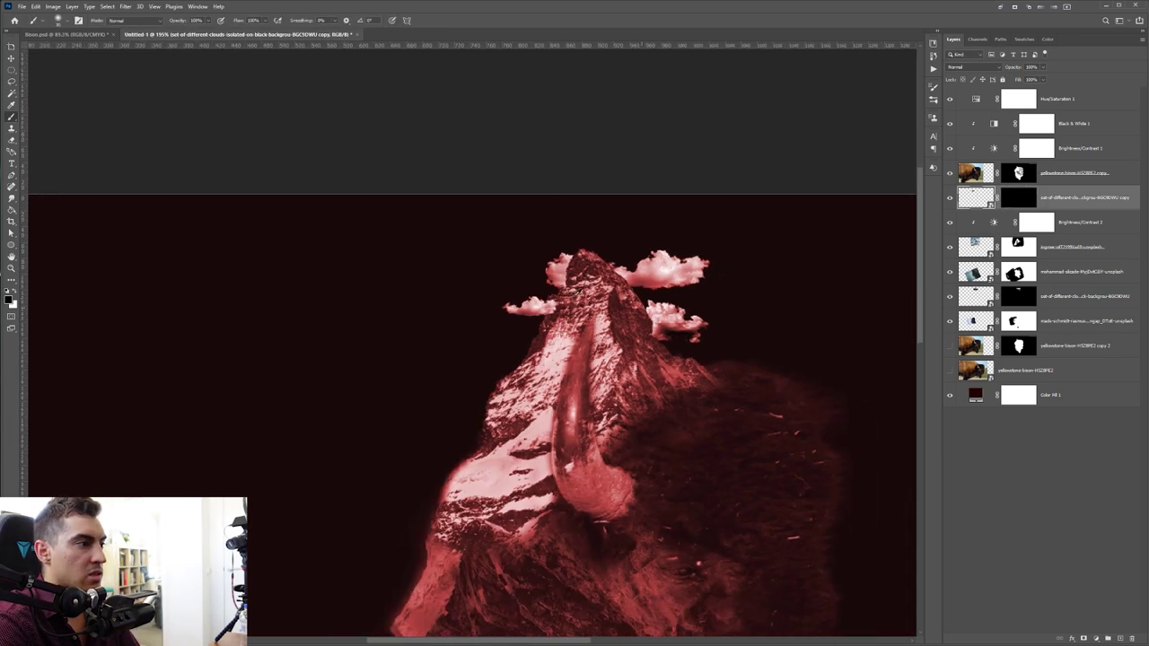
# Step: Duplicate the left-slope cloud layer without rasterizing it, then shrink the duplicate and place it above and left of the original
pyautogui.scroll(5, 447, 214)
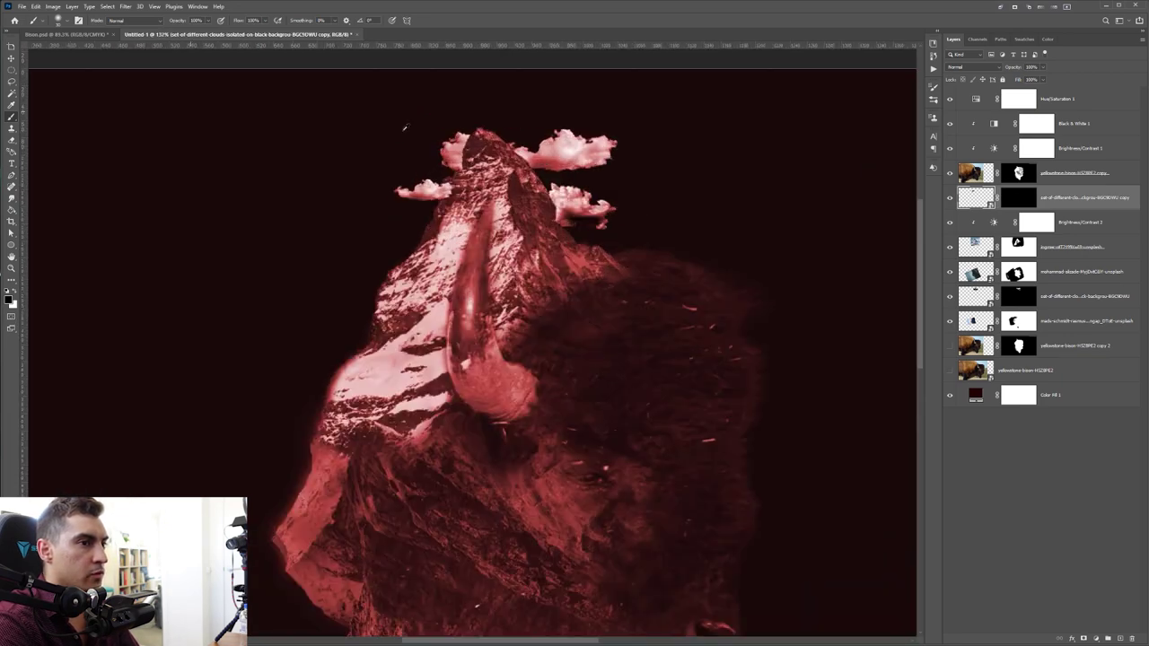
pyautogui.hotkey('ctrl', 'j')
pyautogui.click(430, 208)
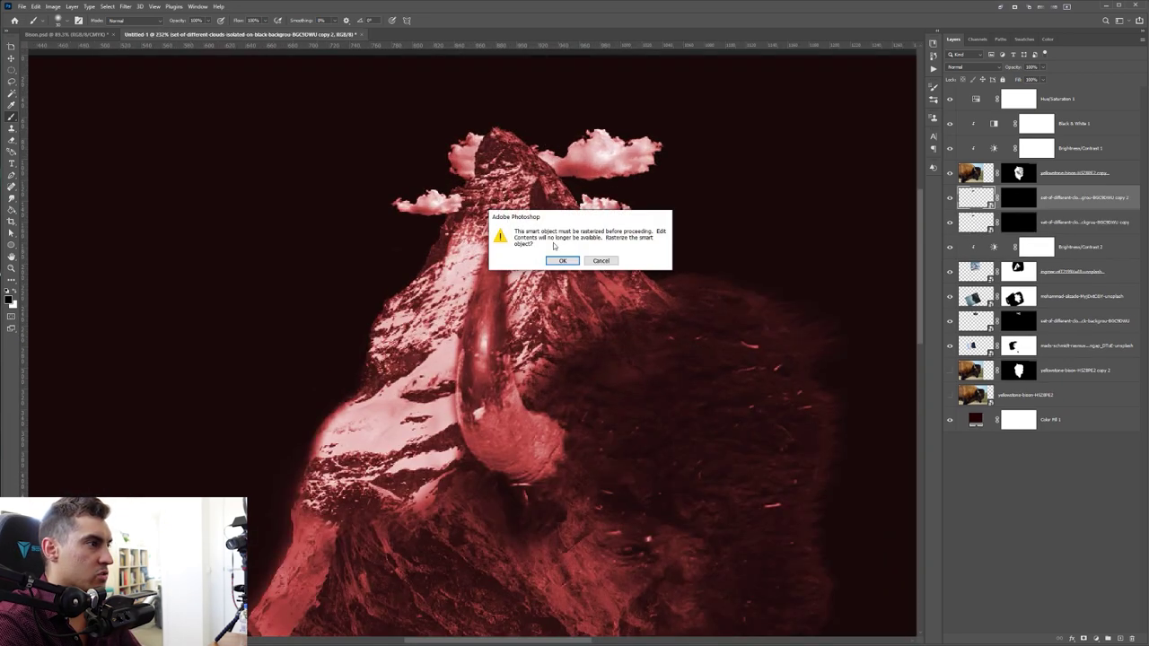
pyautogui.click(596, 258)
pyautogui.hotkey('ctrl', 't')
pyautogui.moveTo(428, 203); pyautogui.dragTo(423, 154)
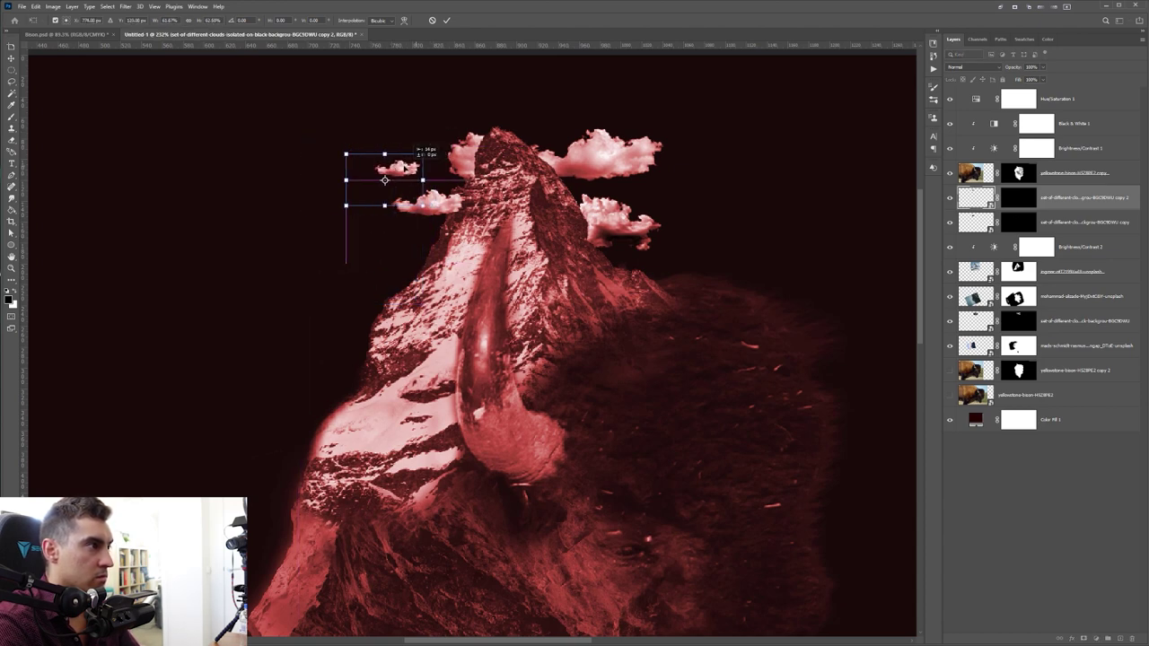
pyautogui.scroll(3, 384, 180)
pyautogui.press('Return')
pyautogui.press('b')
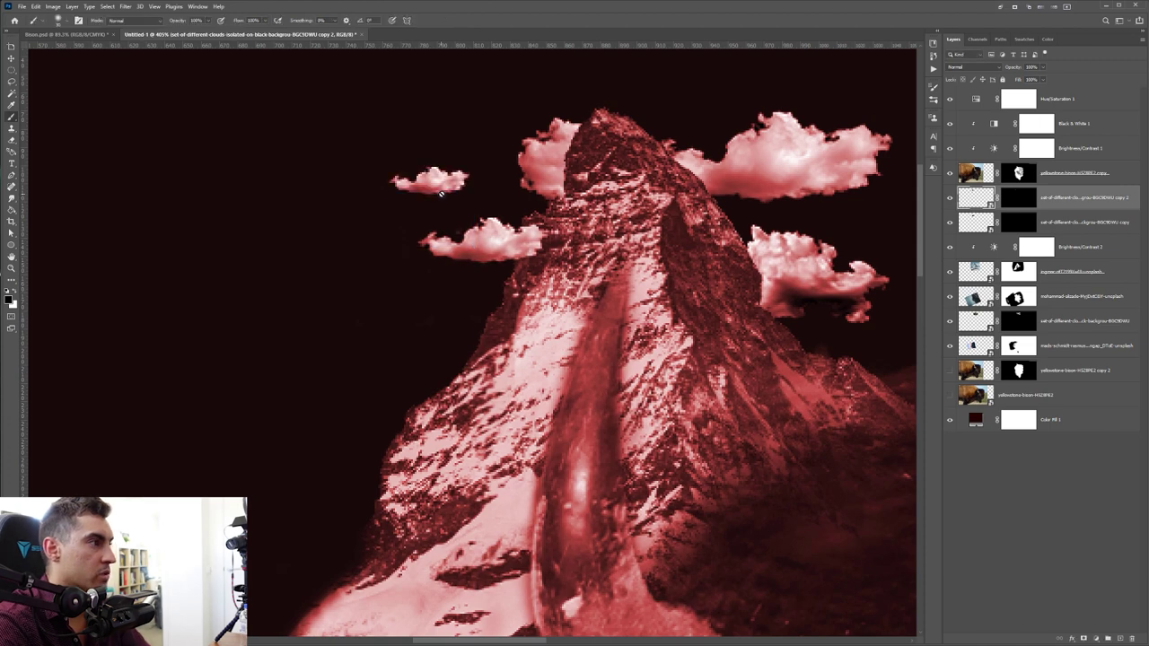
# Step: Flip the small upper-left cloud horizontally and move it slightly closer to the mountain peak
pyautogui.click(37, 6)
pyautogui.moveTo(64, 229)
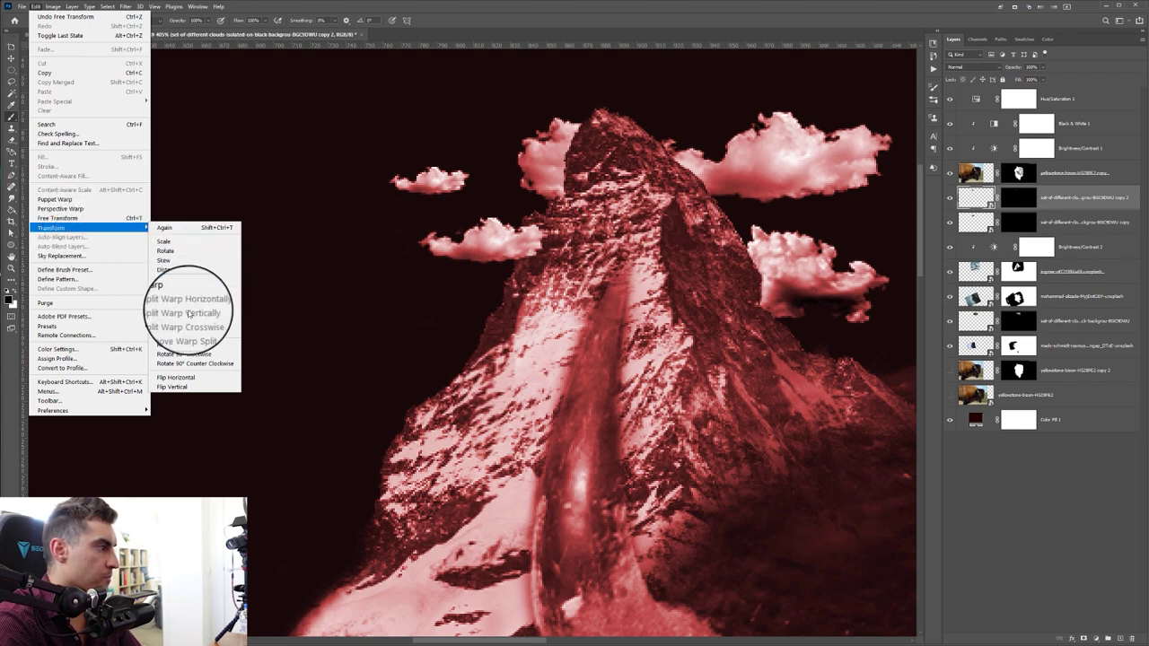
pyautogui.click(212, 381)
pyautogui.scroll(3, 386, 181)
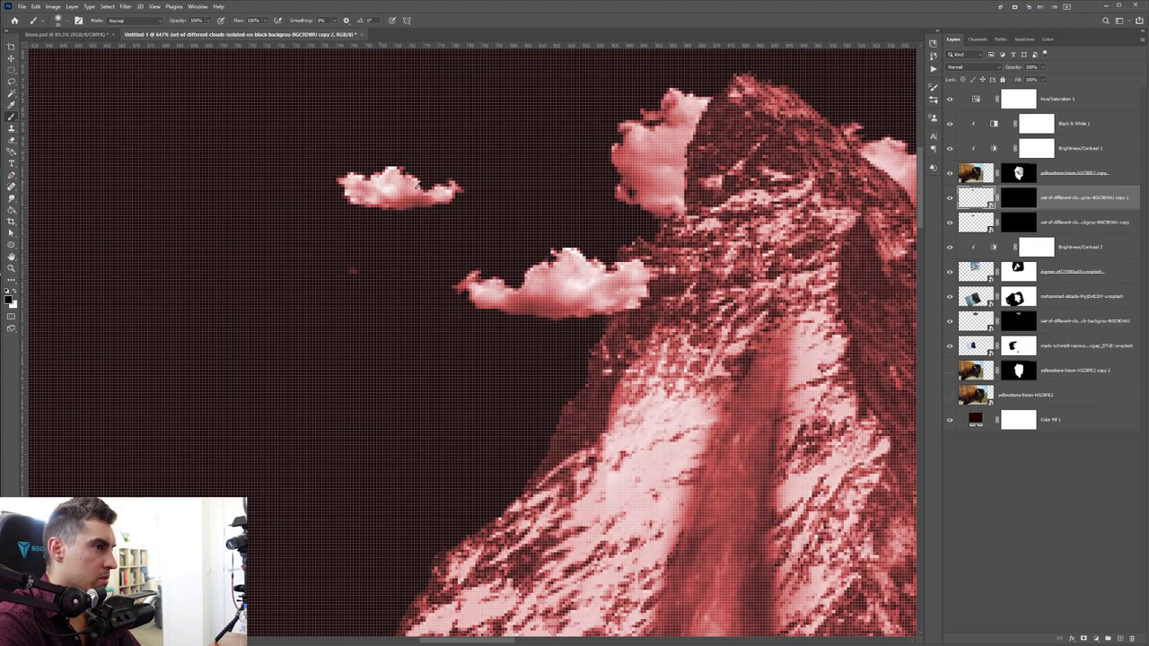
pyautogui.click(1008, 201)
pyautogui.scroll(-2, 359, 277)
pyautogui.press('v')
pyautogui.moveTo(406, 195); pyautogui.dragTo(475, 187)
# Step: Shift the original cloud layer behind the mountain peak slightly right and down
pyautogui.scroll(-5, 503, 188)
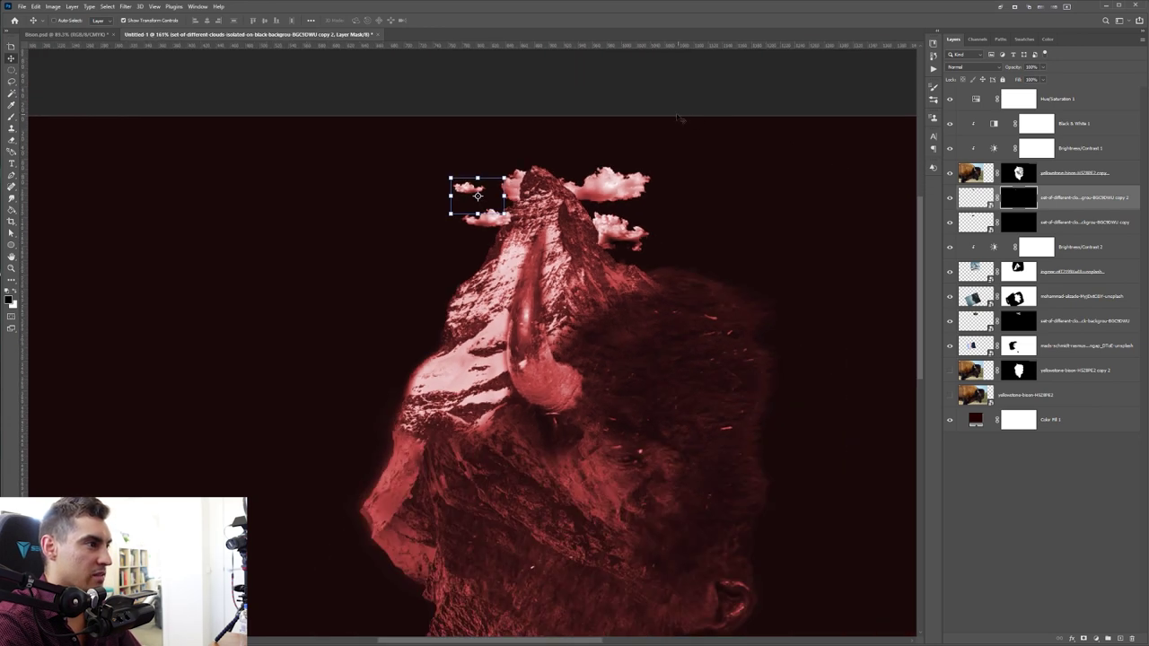
pyautogui.scroll(-2, 675, 105)
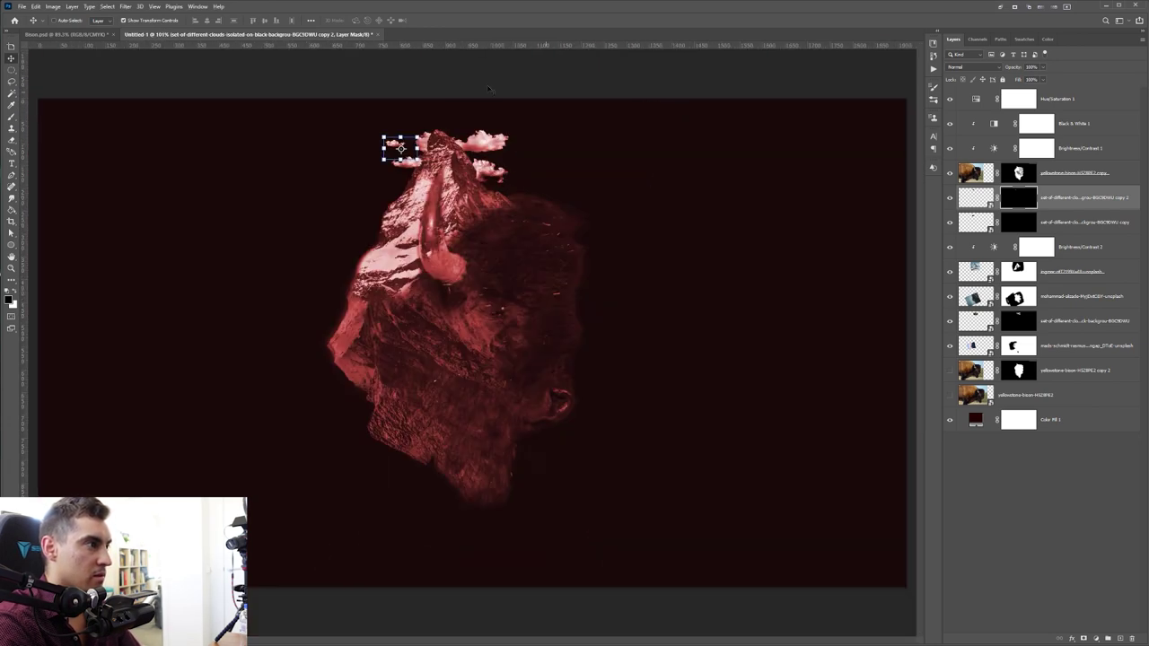
pyautogui.scroll(1, 489, 89)
pyautogui.scroll(-3, 457, 91)
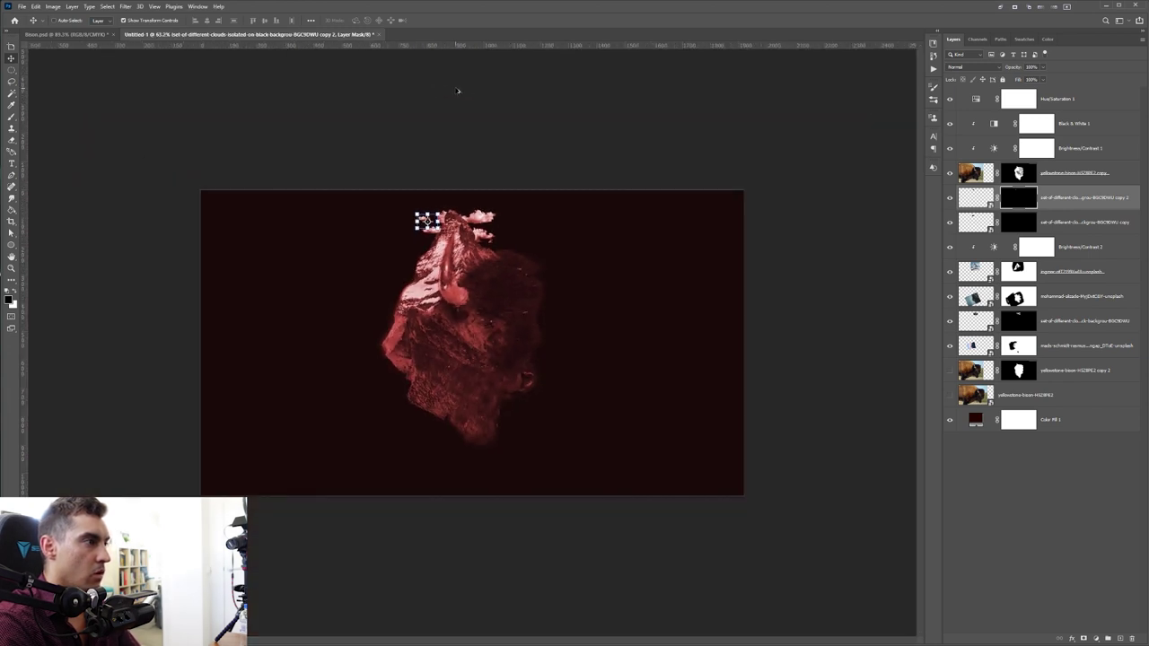
pyautogui.hotkey('ctrl', '1')
pyautogui.click(983, 222)
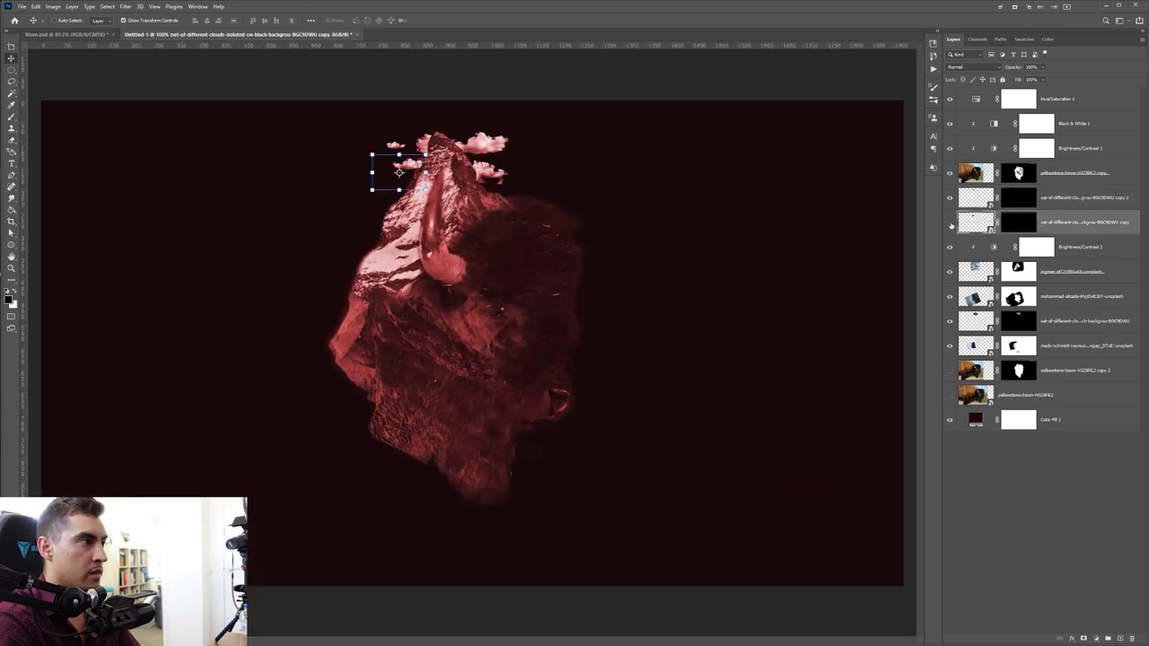
pyautogui.click(951, 321)
pyautogui.click(977, 318)
pyautogui.hotkey('ctrl', 't')
pyautogui.moveTo(514, 124)
pyautogui.mouseDown()
pyautogui.moveTo(499, 132)
pyautogui.moveTo(547, 113)
pyautogui.moveTo(518, 141)
pyautogui.mouseUp()
pyautogui.scroll(9, 474, 137)
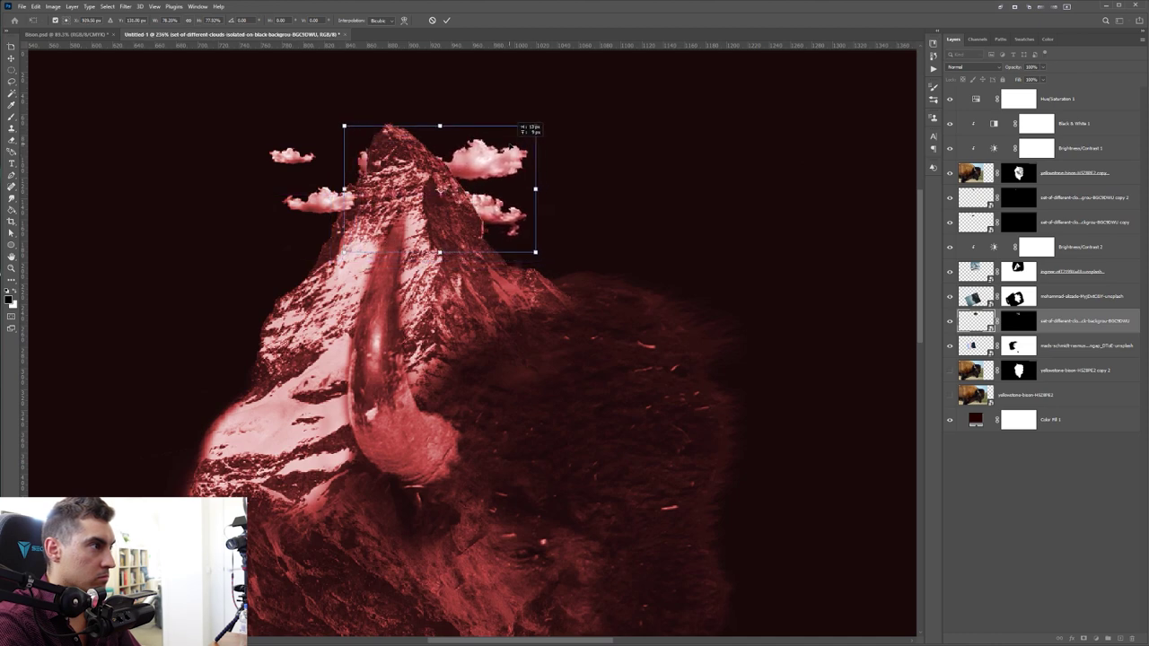
pyautogui.scroll(-3, 663, 166)
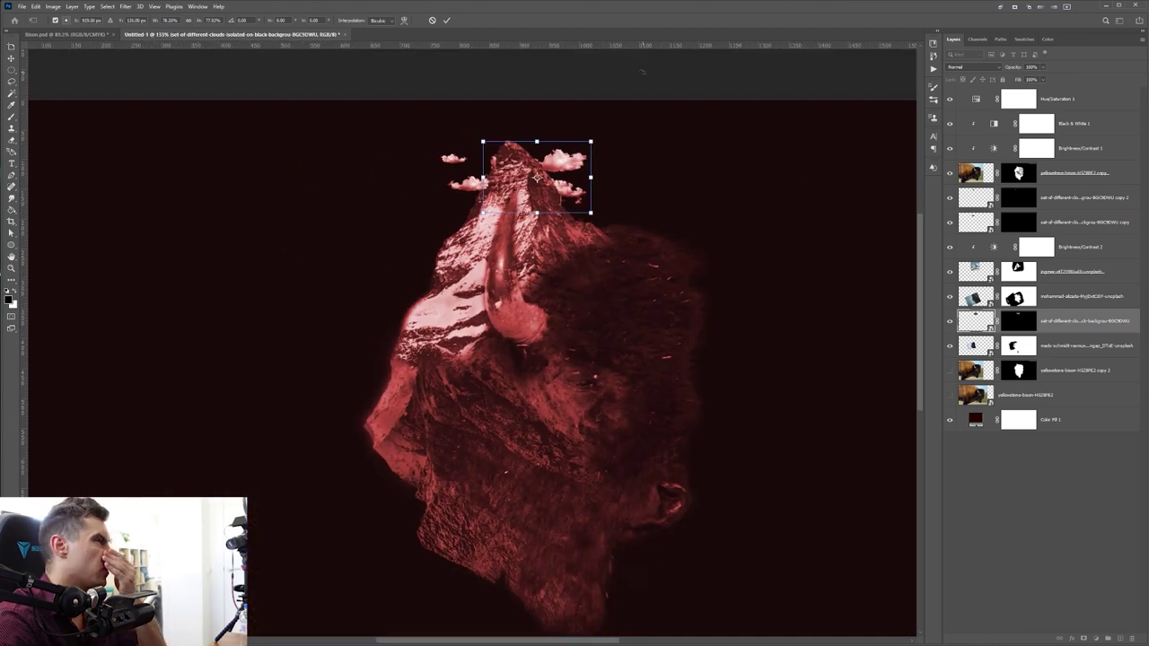
pyautogui.scroll(2, 556, 164)
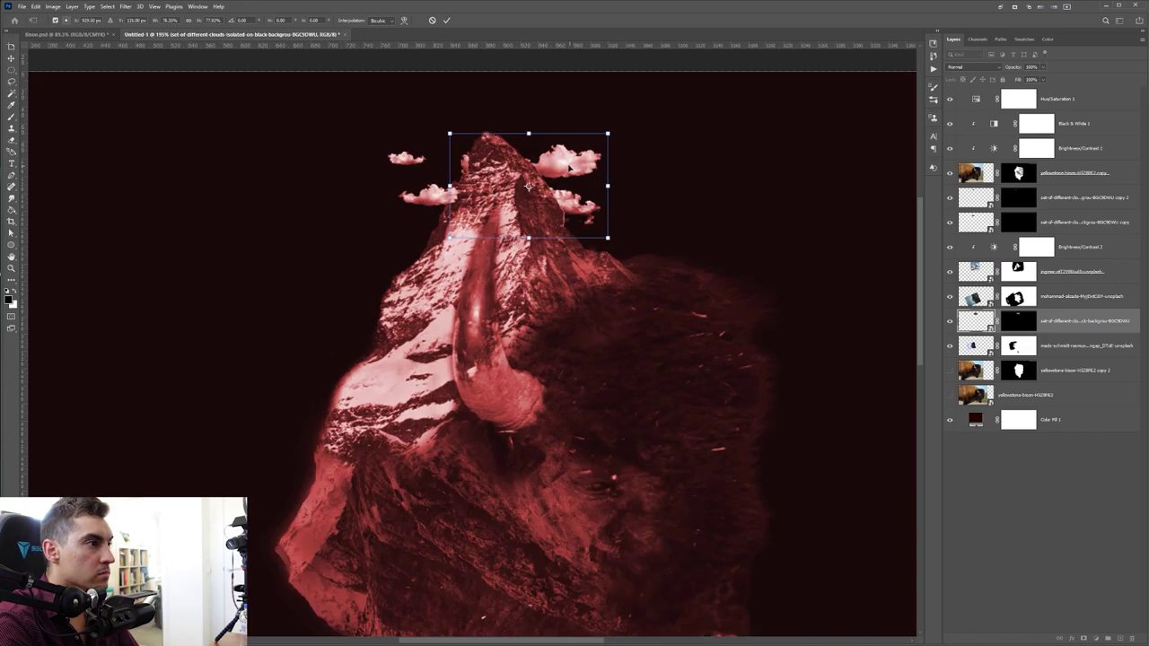
pyautogui.scroll(4, 472, 149)
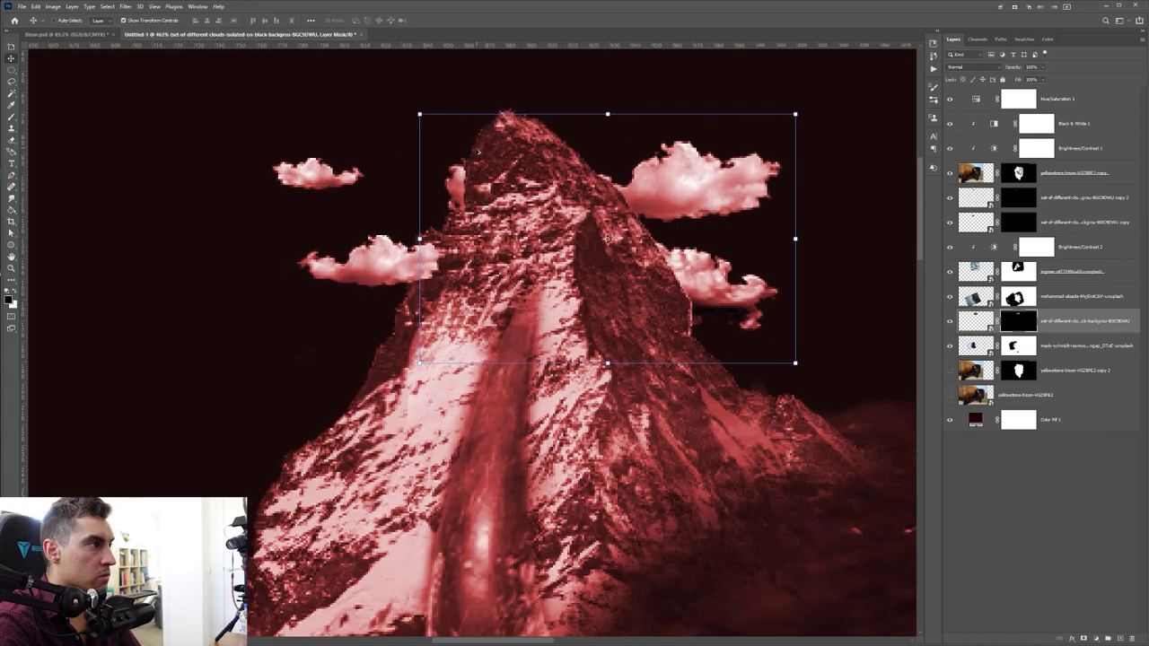
pyautogui.press('Return')
# Step: Paint black on the original cloud layer's mask to hide the cloud sliver left of the peak
pyautogui.press('b')
pyautogui.scroll(-3, 509, 182)
pyautogui.scroll(3, 485, 171)
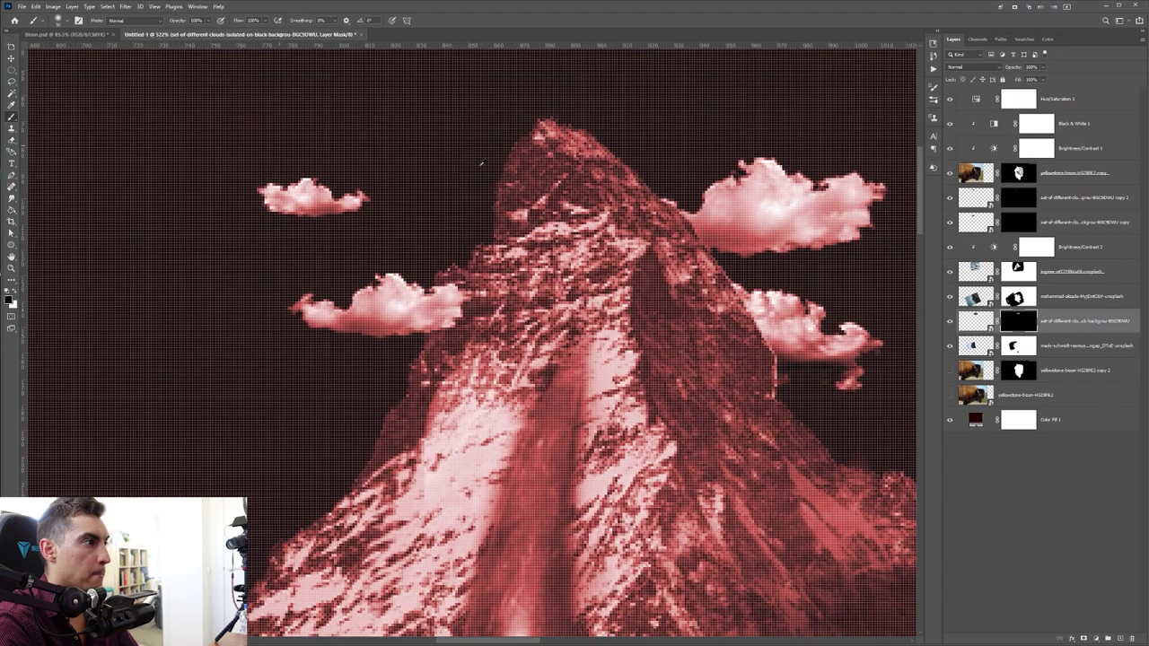
pyautogui.moveTo(508, 190)
pyautogui.mouseDown()
pyautogui.moveTo(484, 222)
pyautogui.moveTo(487, 206)
pyautogui.mouseUp()
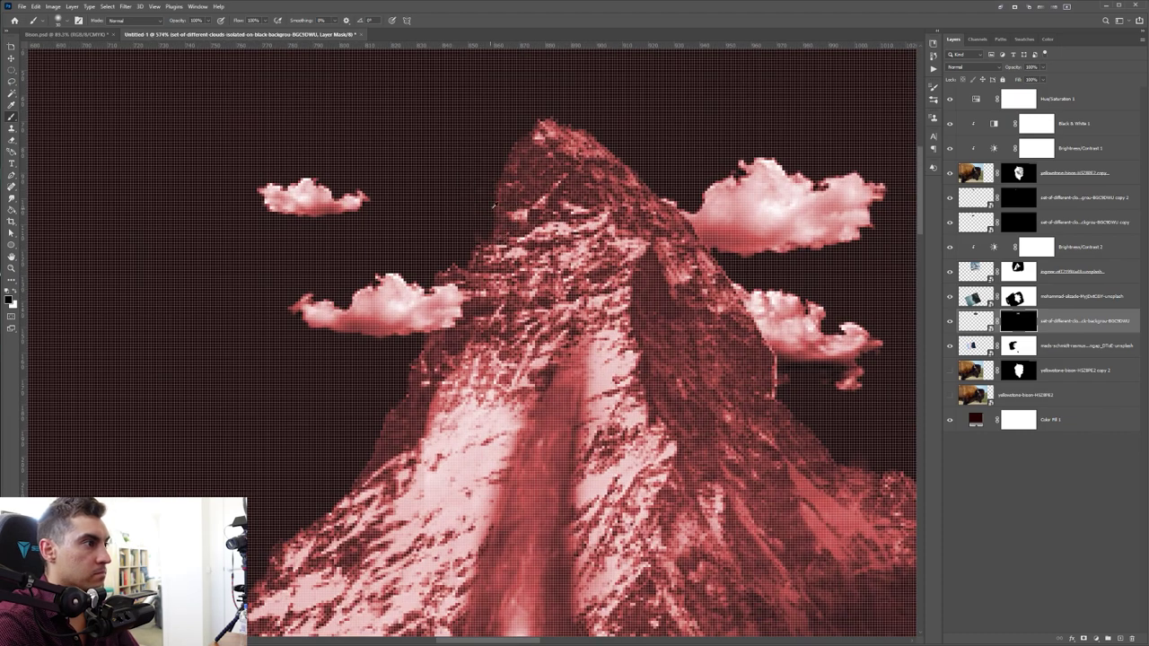
pyautogui.scroll(-5, 487, 207)
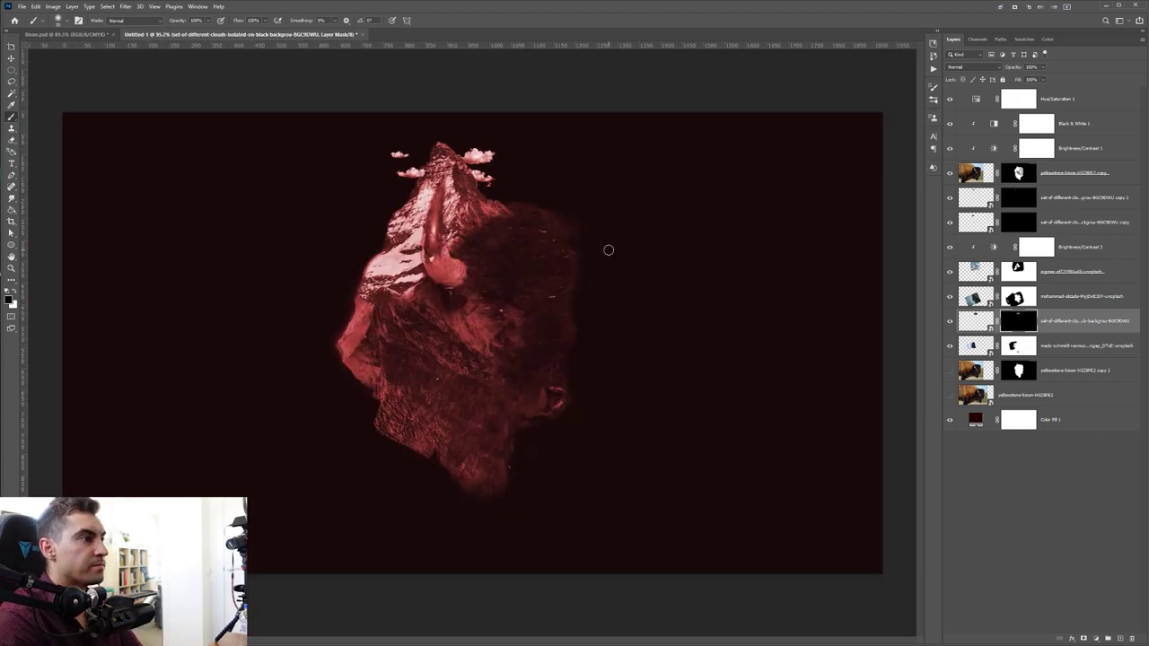
# Step: Paint black over the bison's eye on the Brightness/Contrast 1 mask, keeping that stroke
pyautogui.scroll(2, 480, 245)
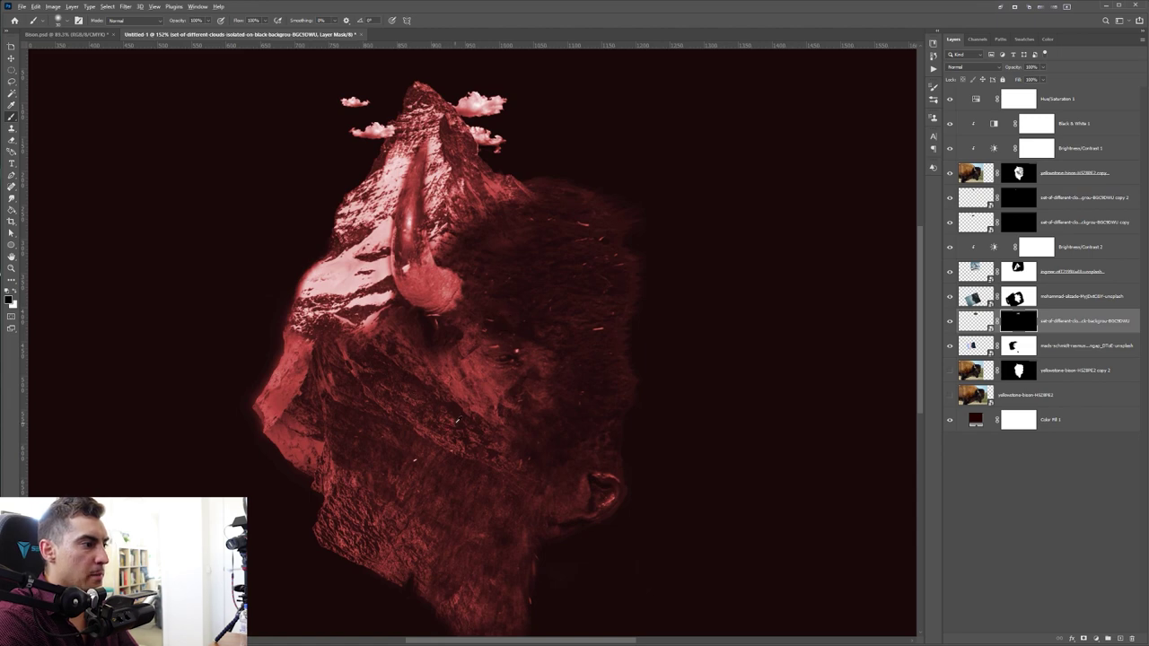
pyautogui.scroll(1, 457, 420)
pyautogui.scroll(2, 555, 398)
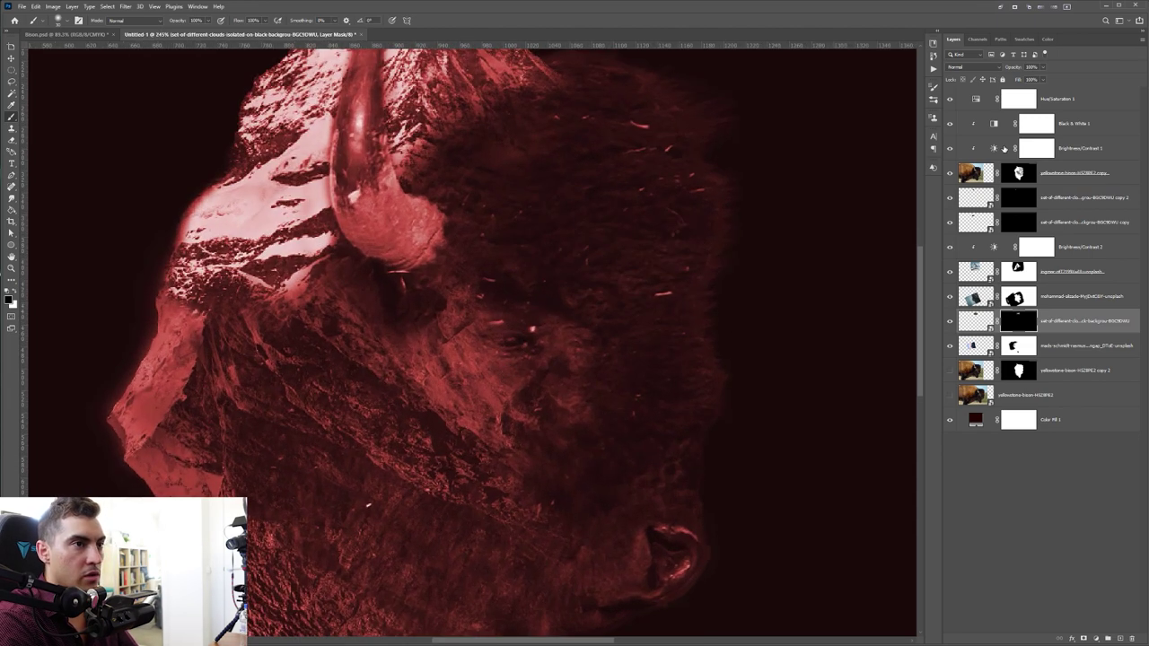
pyautogui.click(950, 148)
pyautogui.click(951, 148)
pyautogui.click(1022, 148)
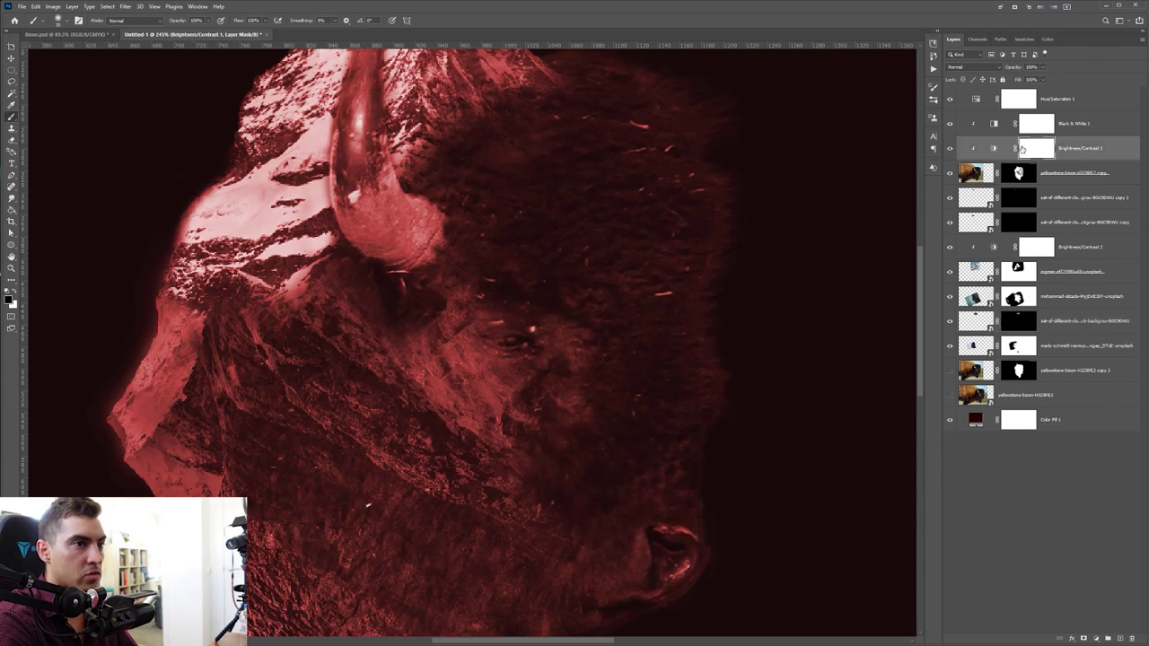
pyautogui.moveTo(521, 360)
pyautogui.mouseDown()
pyautogui.moveTo(481, 335)
pyautogui.moveTo(510, 354)
pyautogui.moveTo(490, 352)
pyautogui.moveTo(545, 351)
pyautogui.moveTo(500, 333)
pyautogui.moveTo(526, 342)
pyautogui.mouseUp()
pyautogui.keyDown('alt'); pyautogui.click(520, 343); pyautogui.keyUp('alt')
pyautogui.press('x')
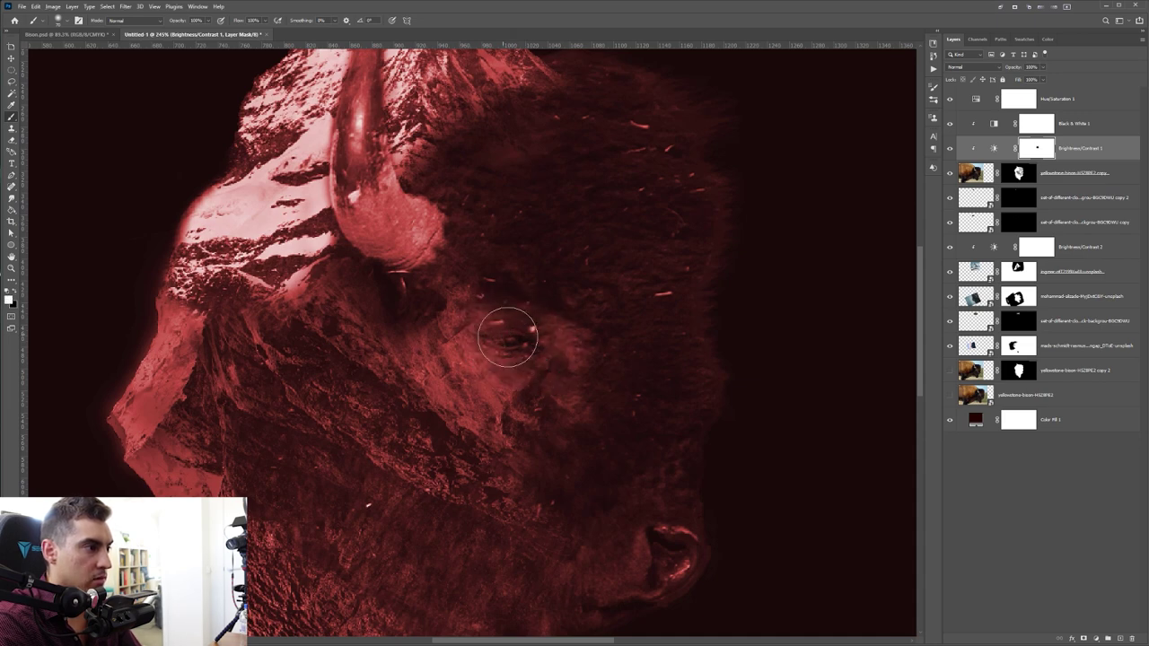
pyautogui.hotkey('ctrl', 'z')
pyautogui.press('c')
pyautogui.click(508, 337)
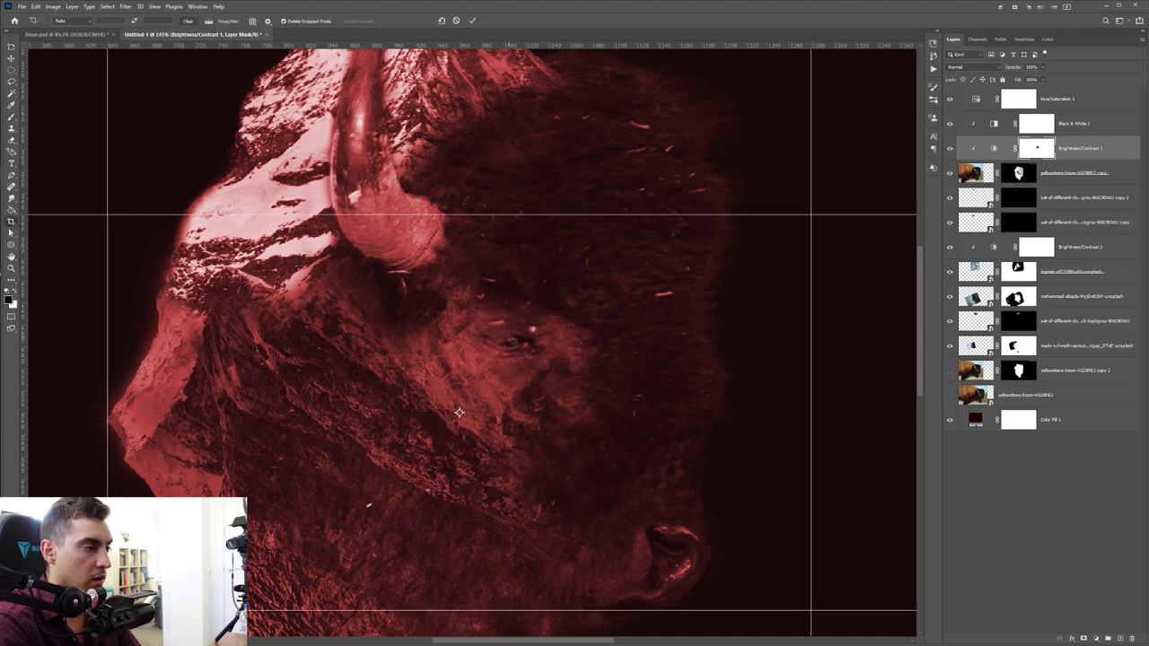
pyautogui.press('Escape')
# Step: Add an empty layer above Hue/Saturation 1 and enlarge the brush to cover the area around the bison's eye
pyautogui.scroll(-3, 585, 324)
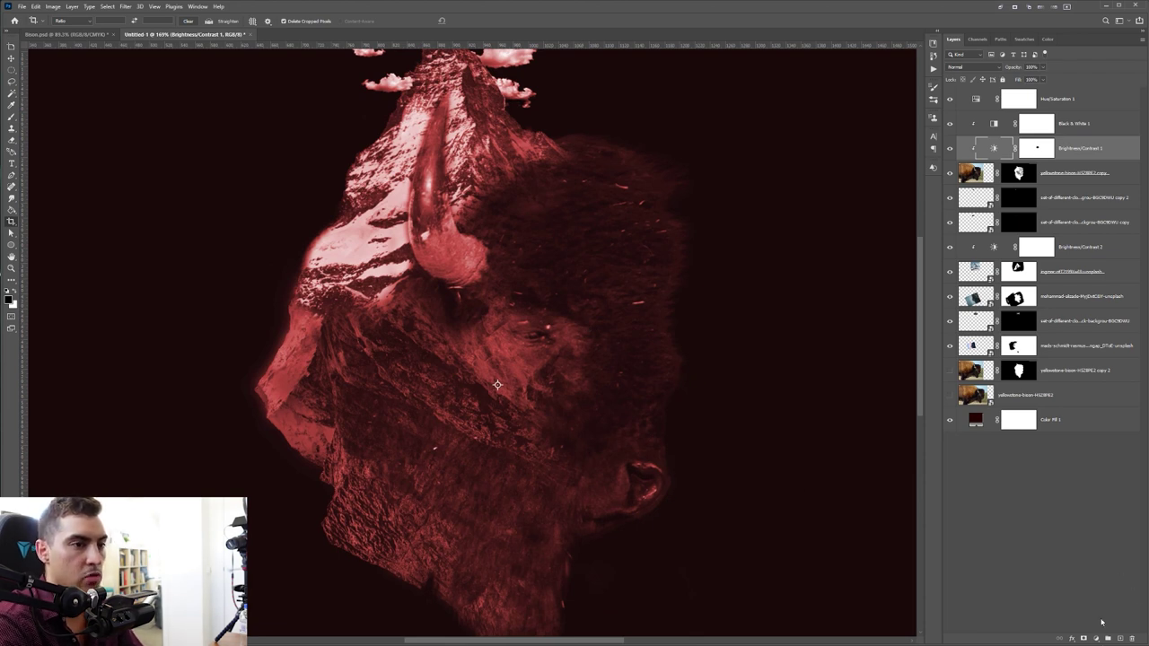
pyautogui.click(1087, 108)
pyautogui.click(1119, 638)
pyautogui.press('b')
pyautogui.press(']')
pyautogui.press(']')
pyautogui.press(']')
pyautogui.press(']')
pyautogui.press(']')
pyautogui.press(']')
pyautogui.press(']')
pyautogui.press(']')
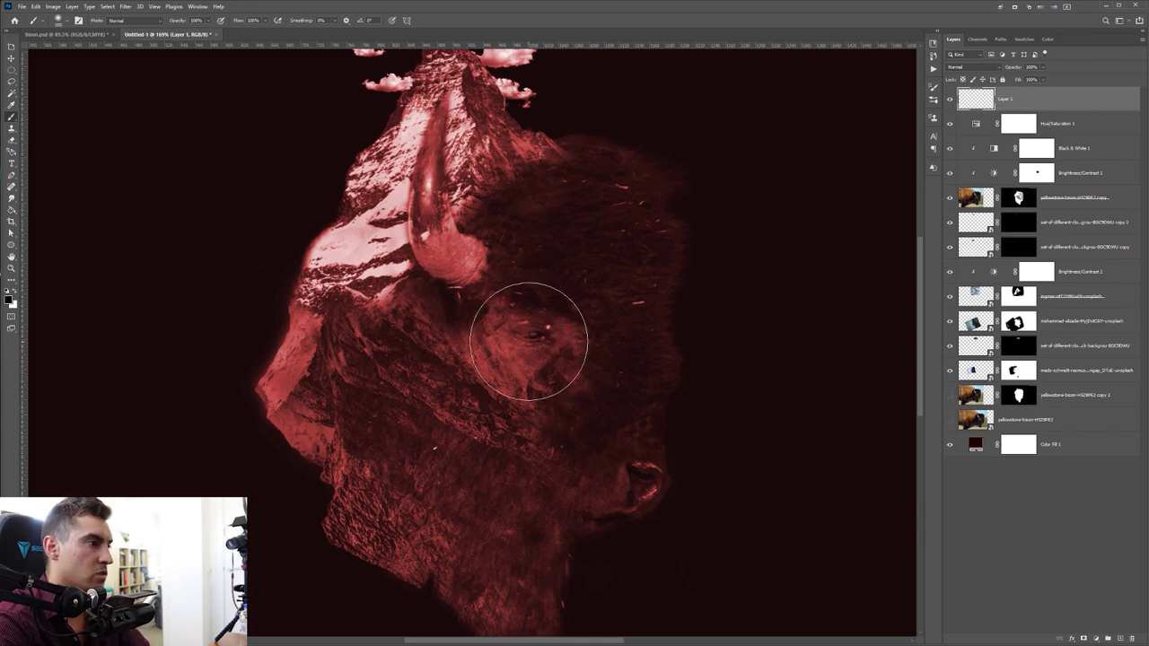
# Step: Dab soft white over the bison's eye on the new layer and set its blend mode to Overlay
pyautogui.click(531, 340)
pyautogui.scroll(3, 820, 177)
pyautogui.hotkey('ctrl', 'z')
pyautogui.press('x')
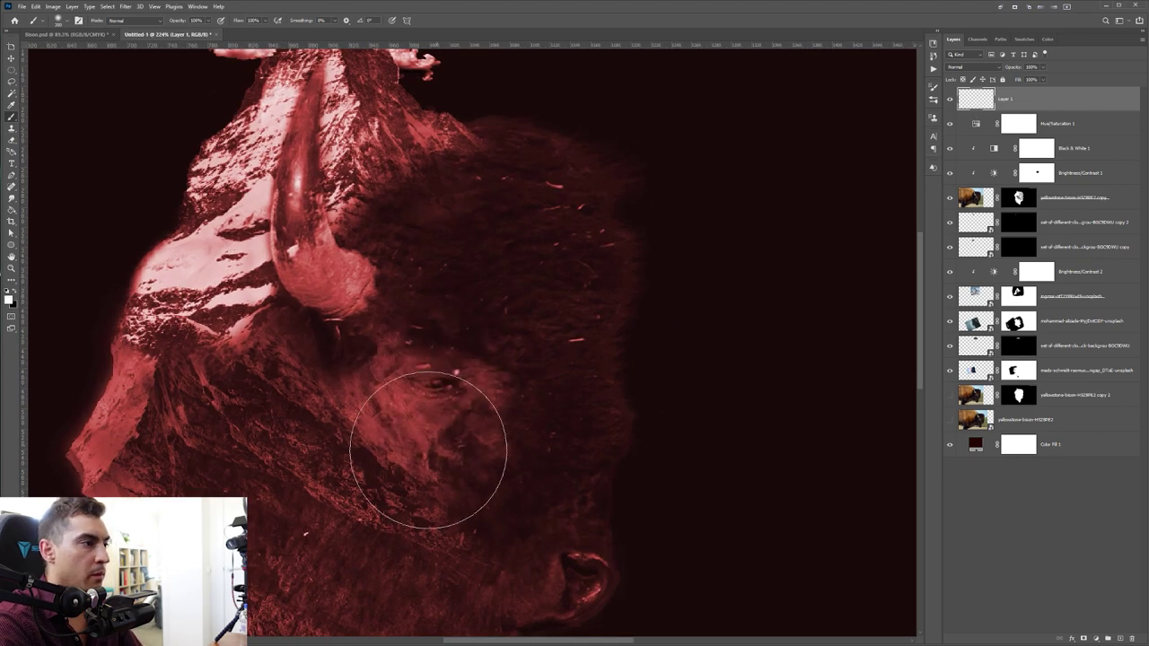
pyautogui.click(439, 395)
pyautogui.click(978, 68)
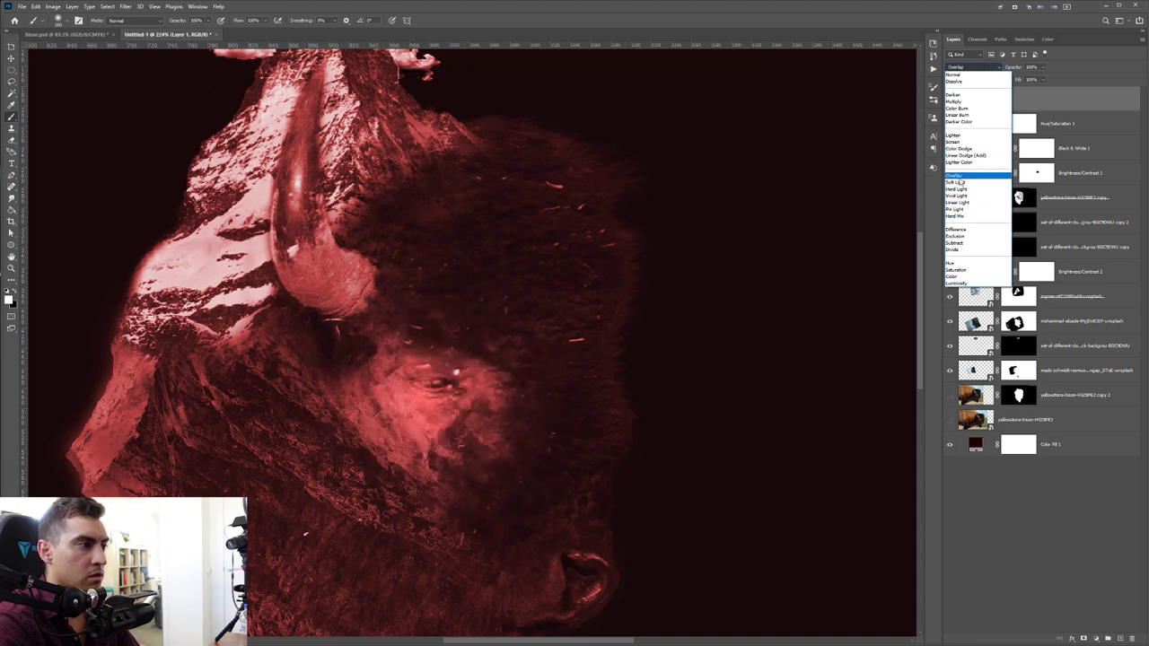
pyautogui.click(954, 175)
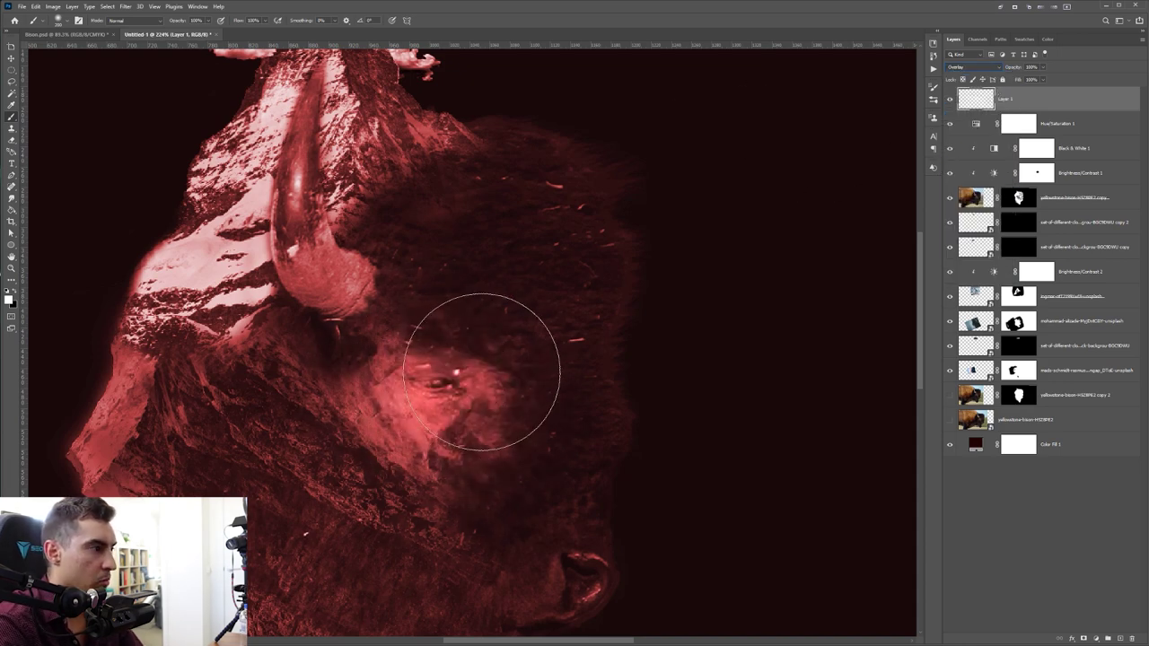
pyautogui.click(948, 100)
pyautogui.click(949, 101)
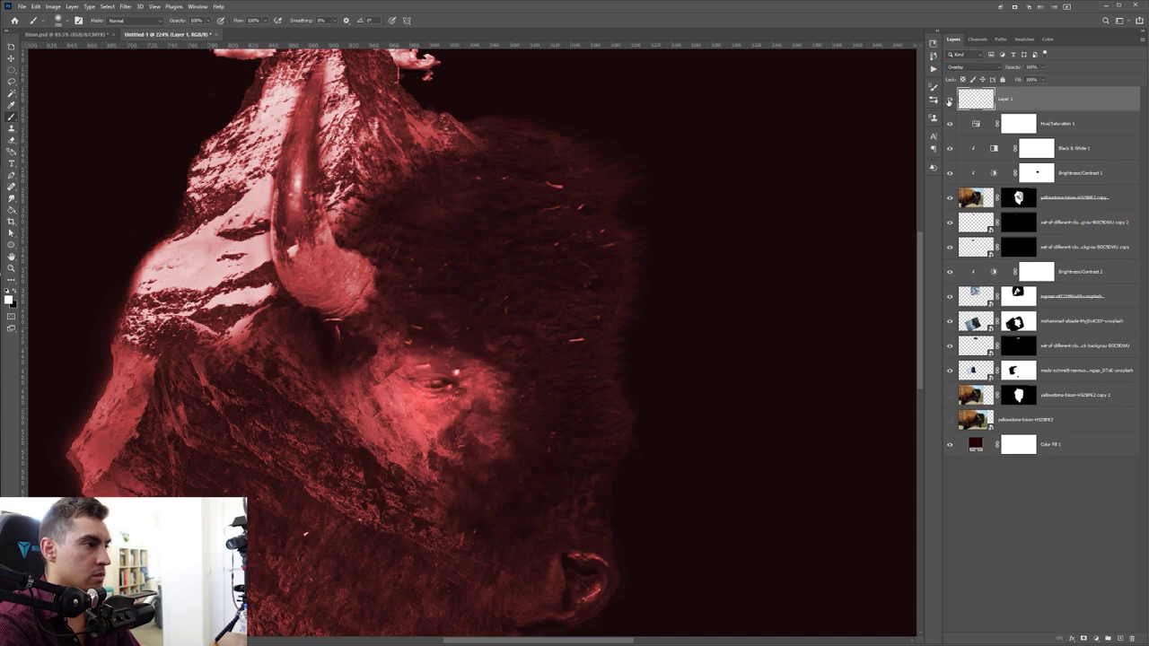
# Step: Scale the white eye glow down to about 62% and keep it positioned over the bison's eye
pyautogui.hotkey('ctrl', 't')
pyautogui.moveTo(456, 396)
pyautogui.mouseDown()
pyautogui.moveTo(476, 376)
pyautogui.moveTo(459, 385)
pyautogui.mouseUp()
pyautogui.moveTo(605, 386); pyautogui.dragTo(548, 355)
pyautogui.press('Return')
pyautogui.hotkey('ctrl', '-')
pyautogui.hotkey('ctrl', '-')
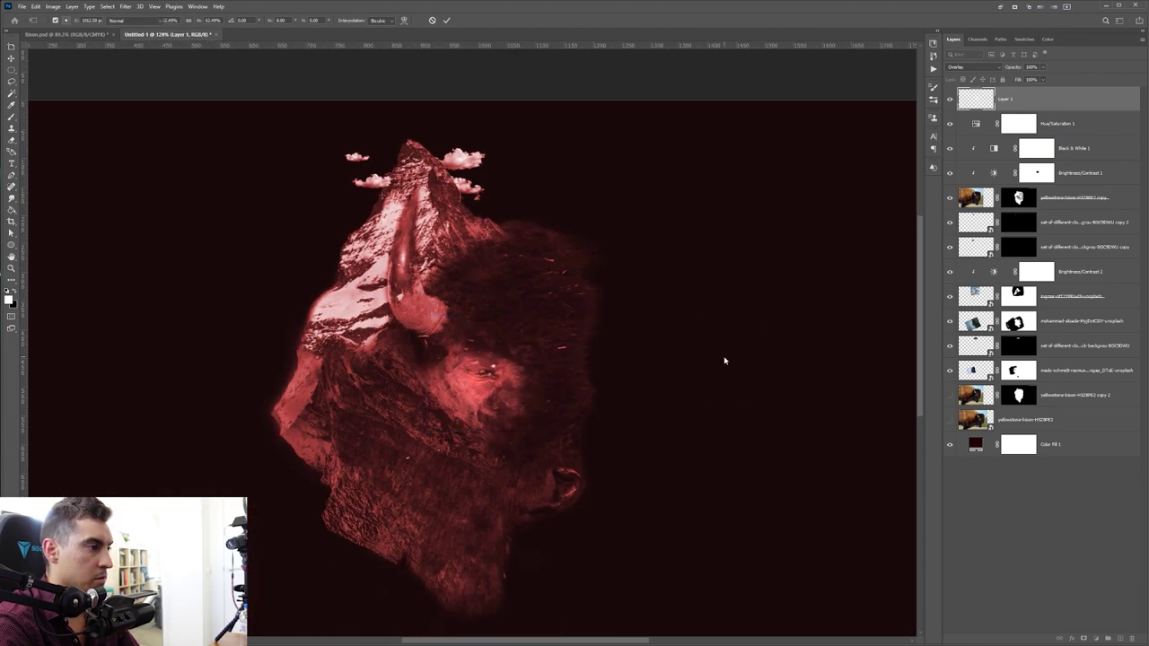
pyautogui.press('b')
# Step: Examine the whole composite, hiding and restoring the bison layer and the mountain and cloud layers to compare
pyautogui.hotkey('ctrl', '-')
pyautogui.hotkey('ctrl', '-')
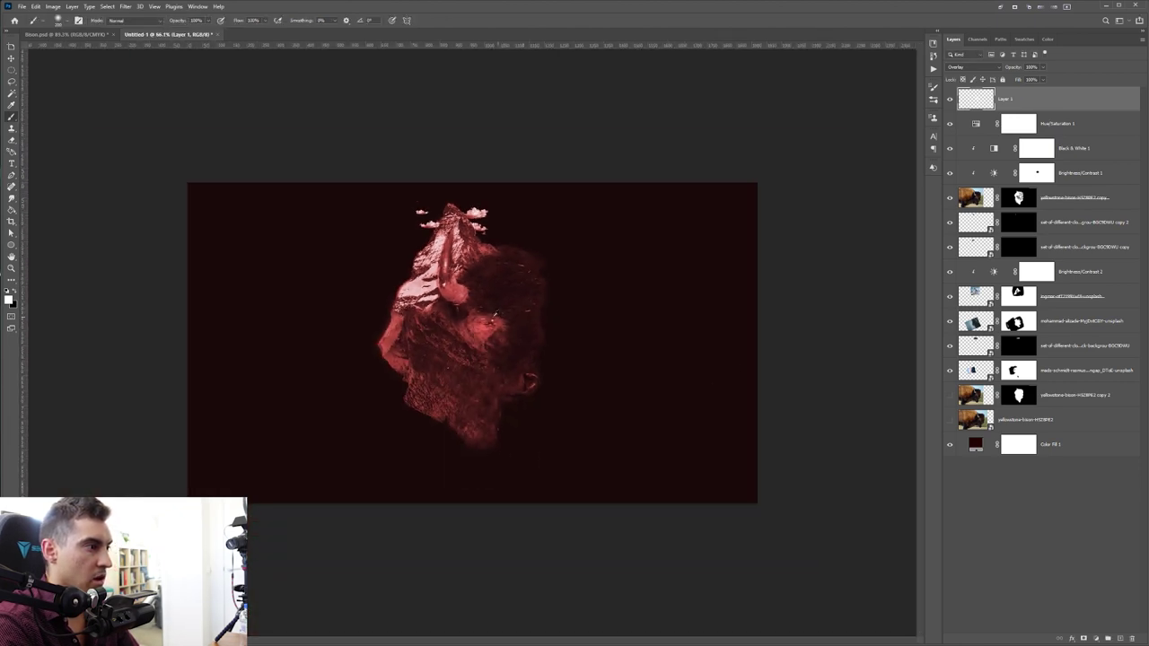
pyautogui.scroll(4, 499, 316)
pyautogui.scroll(-3, 618, 264)
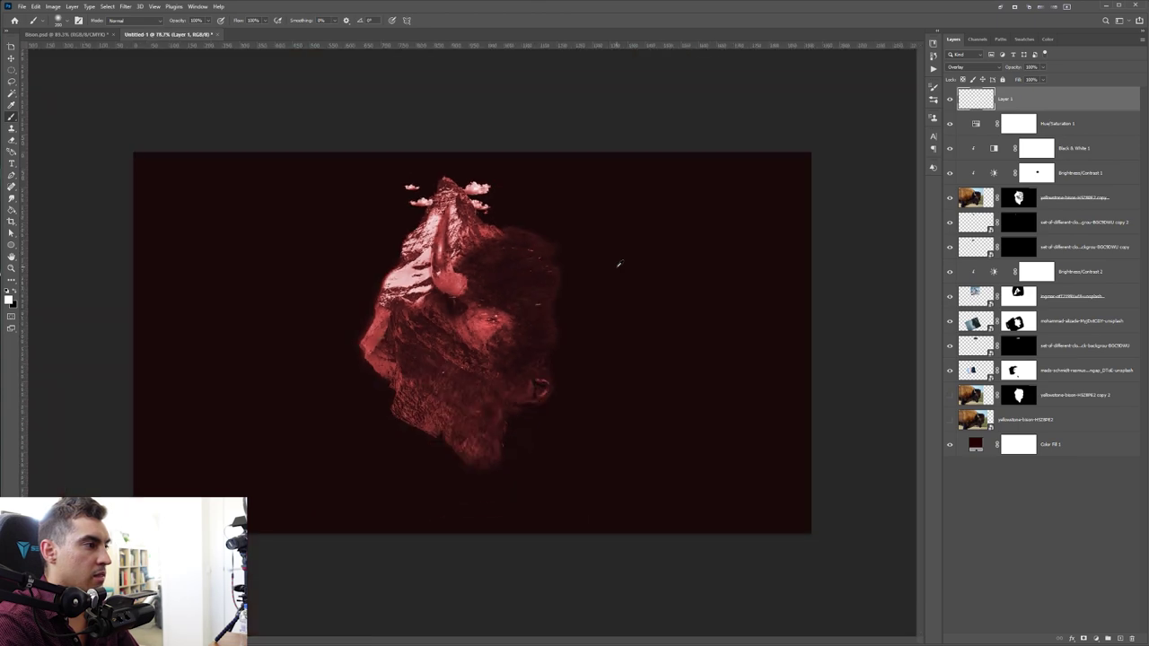
pyautogui.scroll(3, 474, 274)
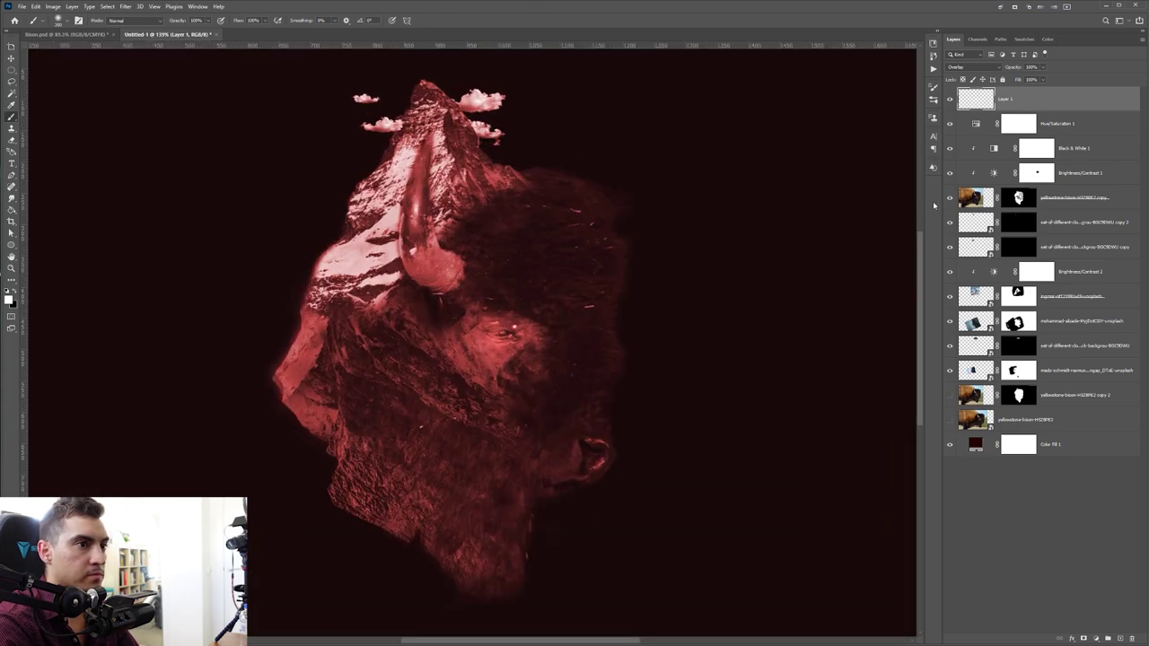
pyautogui.scroll(-2, 739, 298)
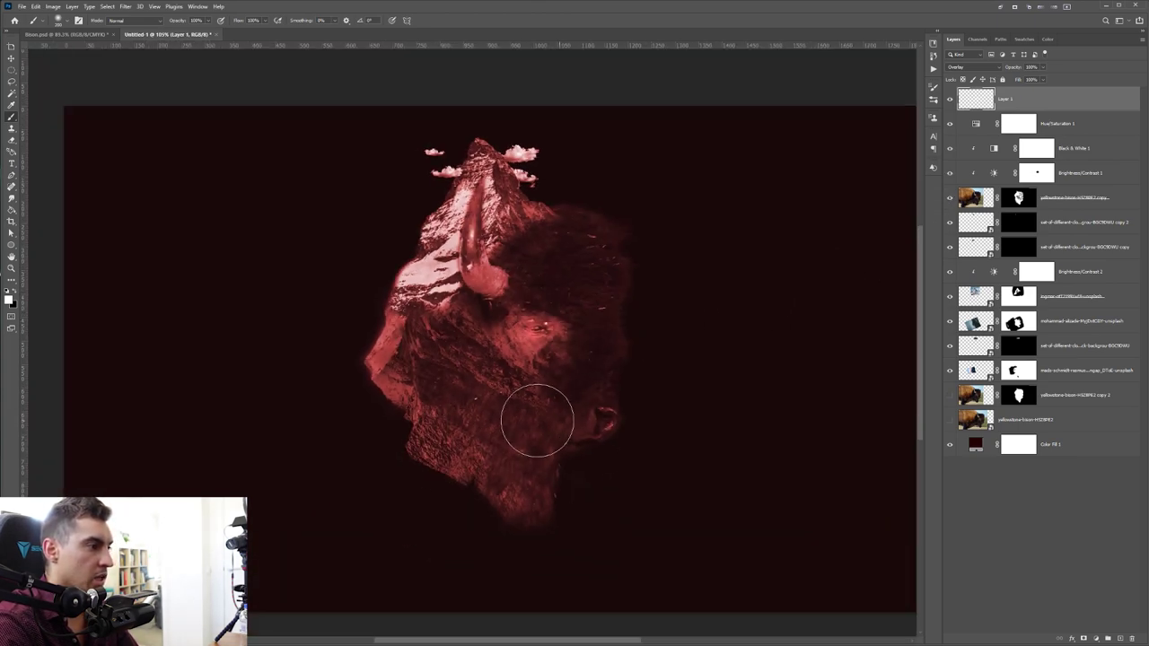
pyautogui.click(950, 198)
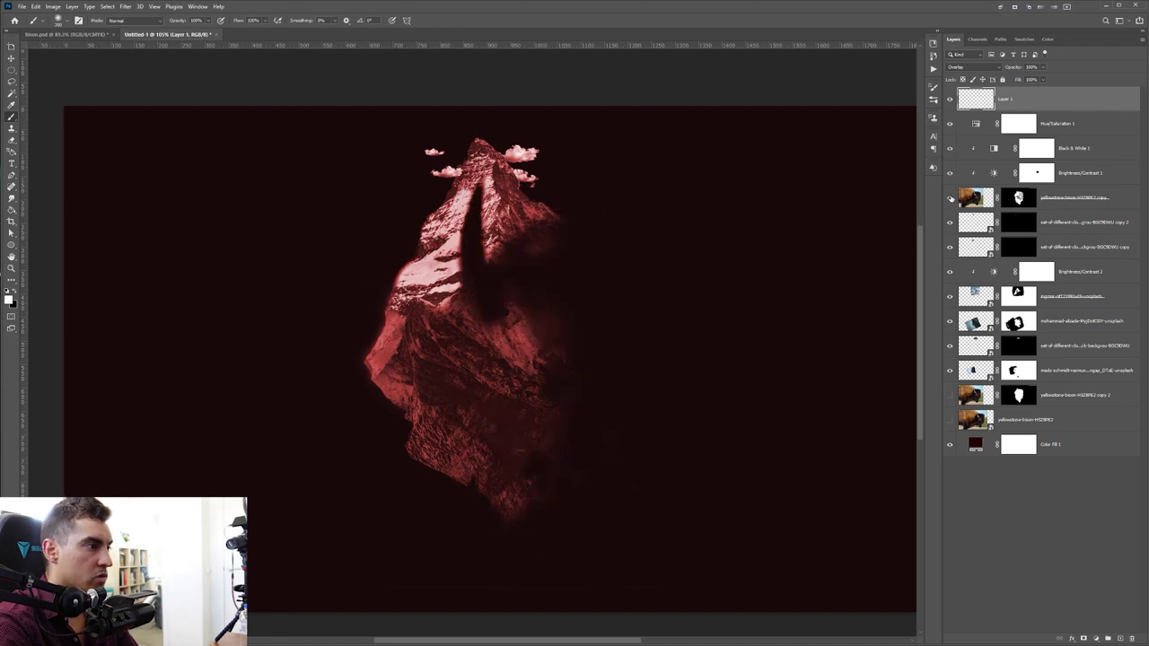
pyautogui.click(950, 197)
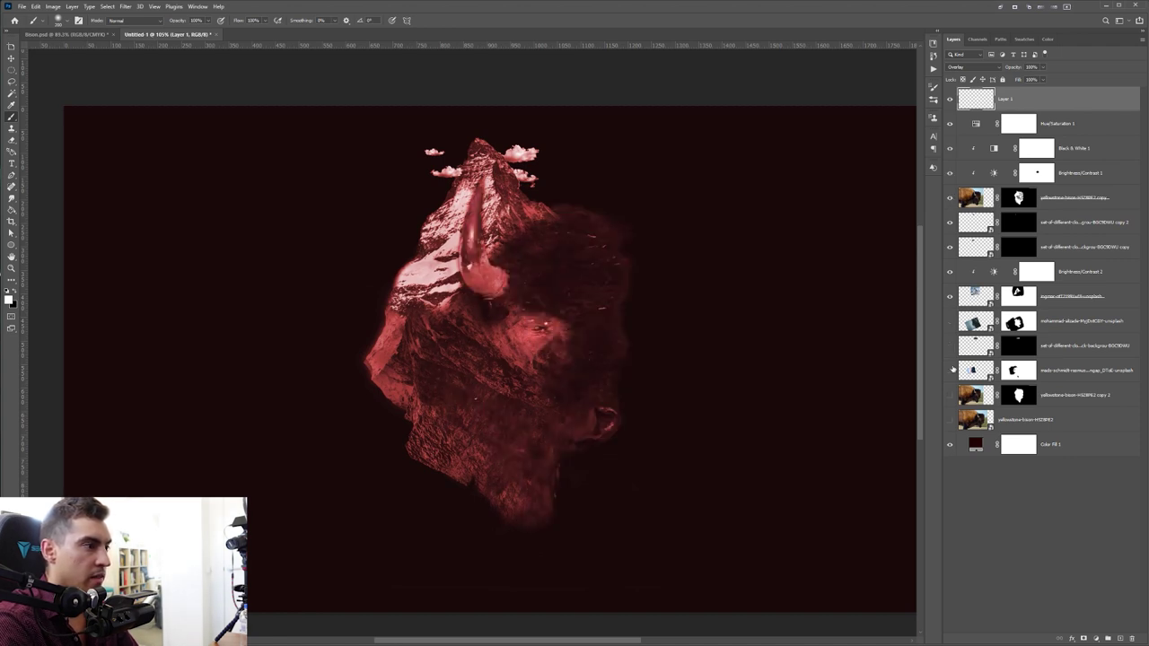
pyautogui.click(950, 370)
pyautogui.click(949, 294)
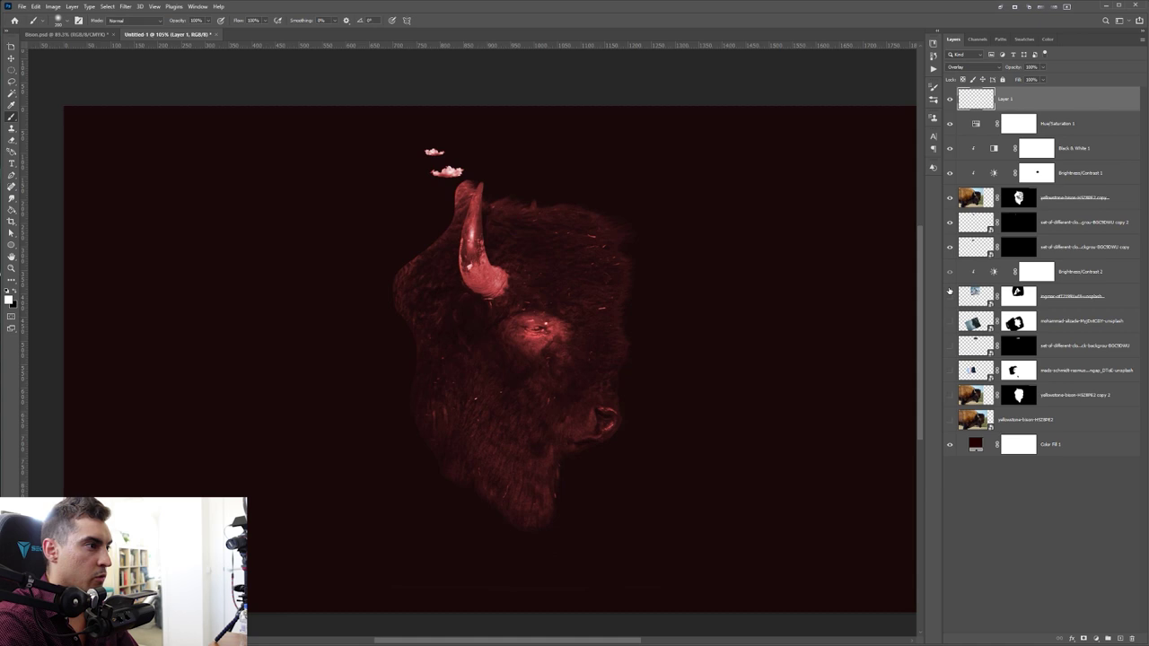
pyautogui.scroll(3, 375, 268)
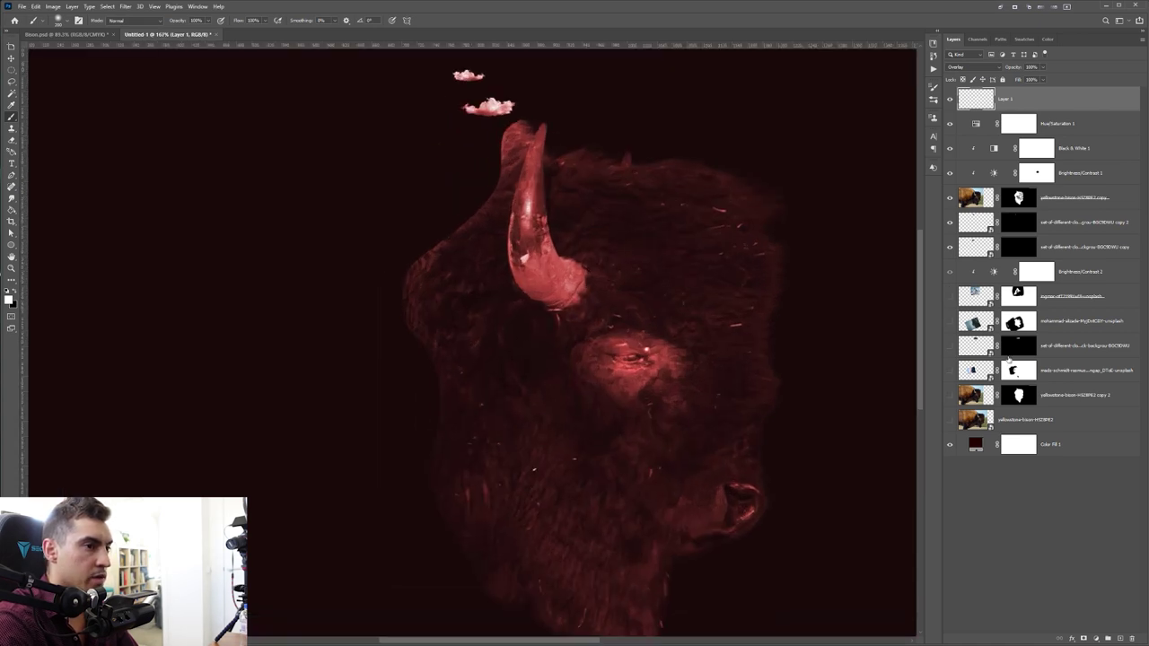
pyautogui.click(949, 369)
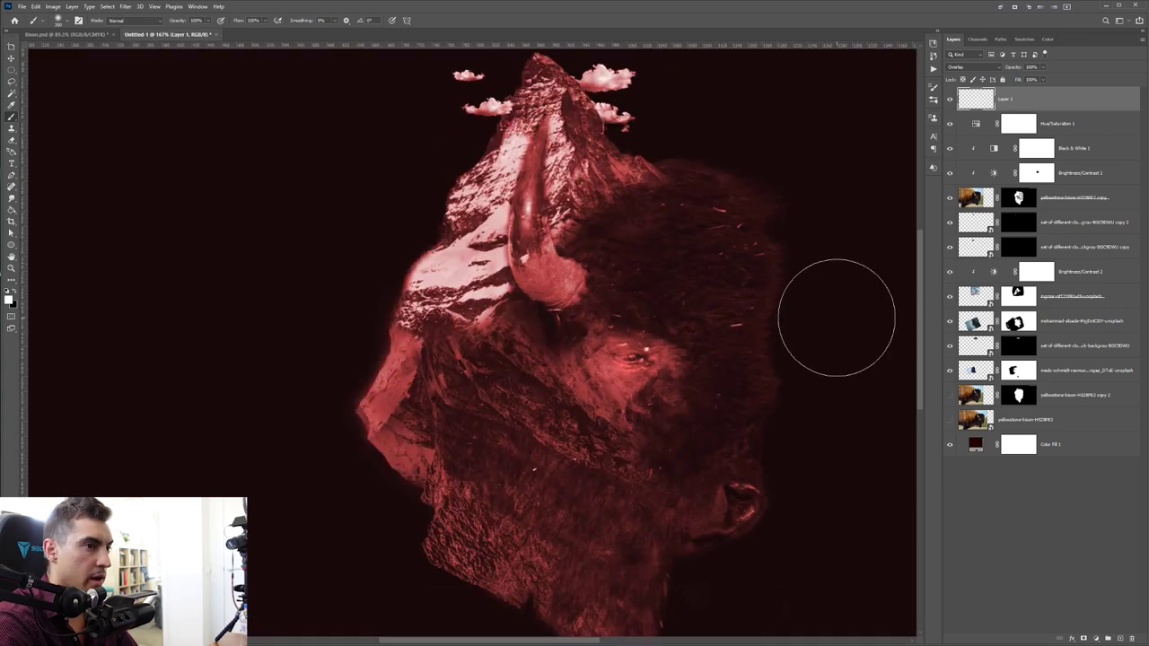
pyautogui.scroll(-4, 835, 315)
pyautogui.scroll(2, 606, 202)
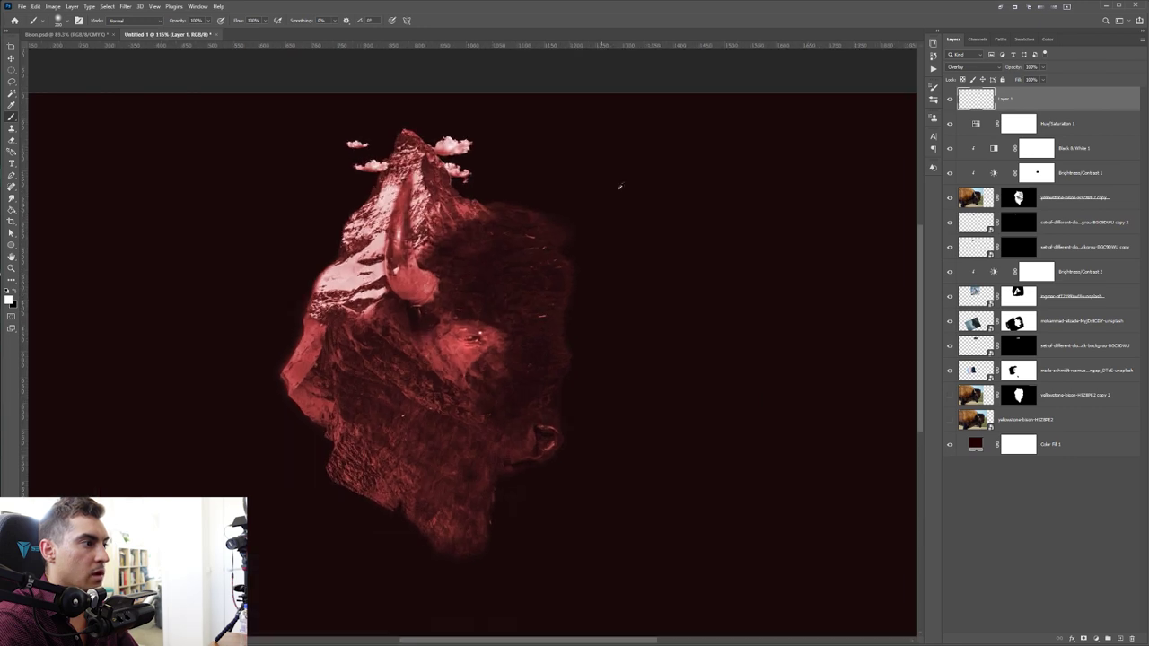
pyautogui.scroll(-2, 604, 179)
pyautogui.scroll(1, 719, 149)
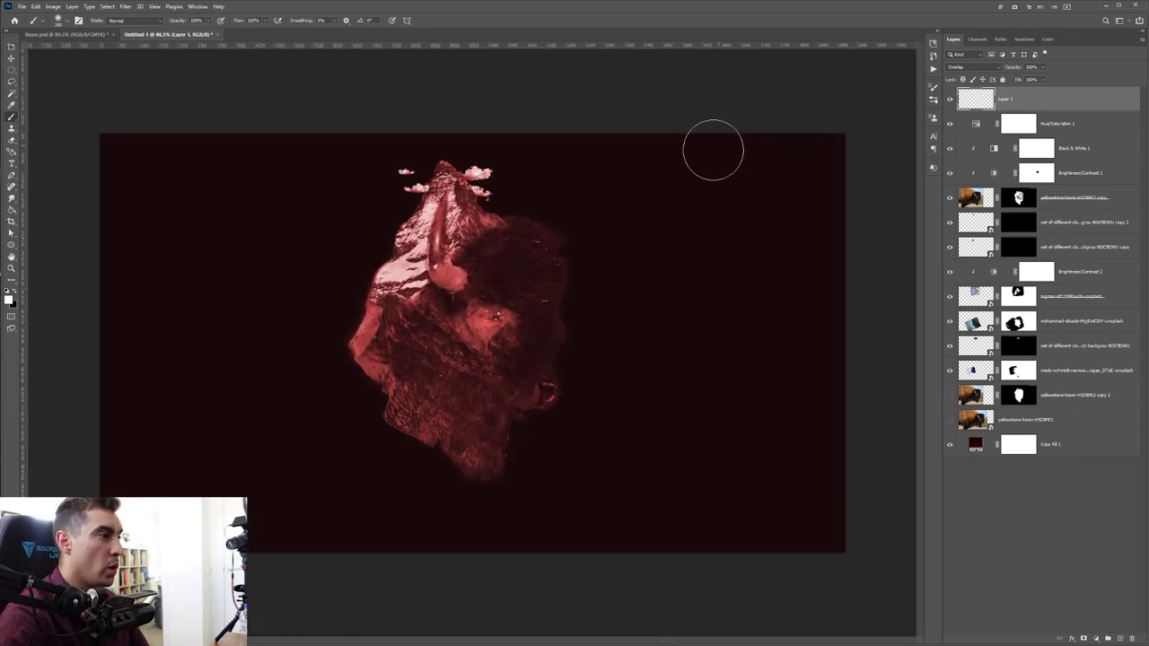